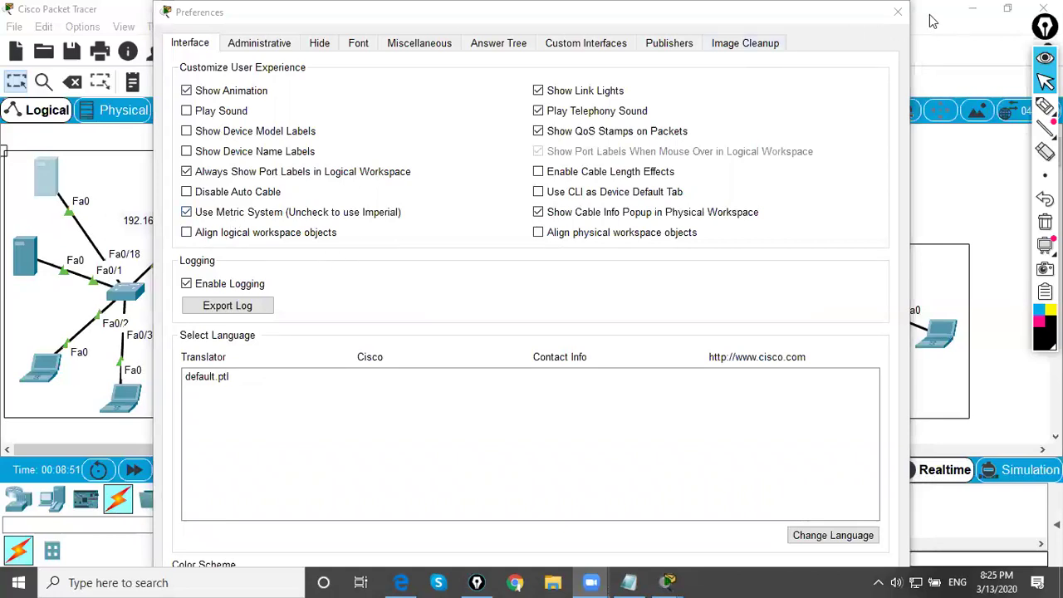
- Close Preferences, then review and close Server0's FastEthernet0 interface settings
click(898, 12)
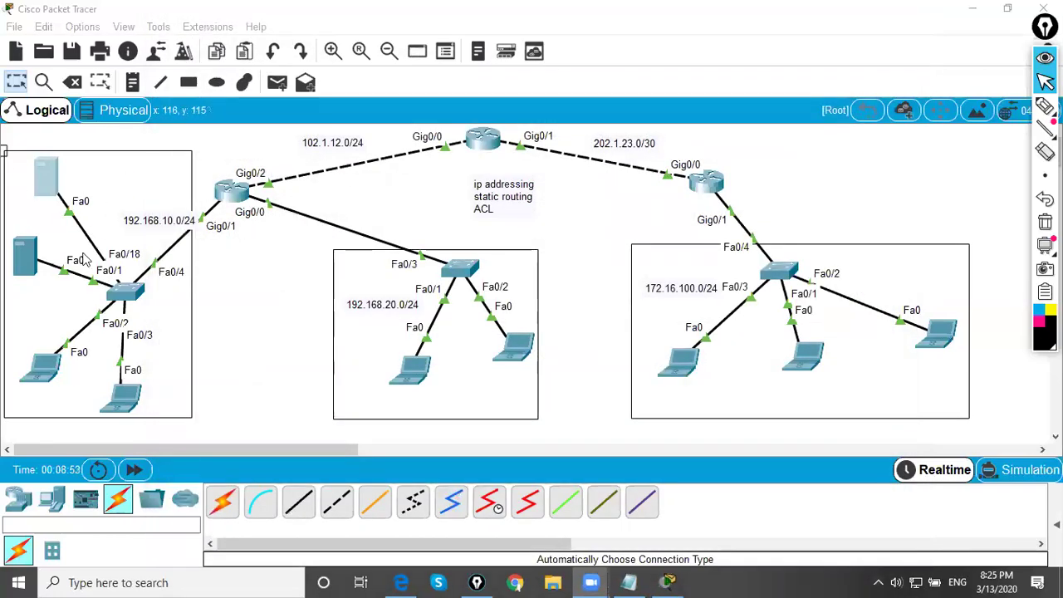
click(48, 181)
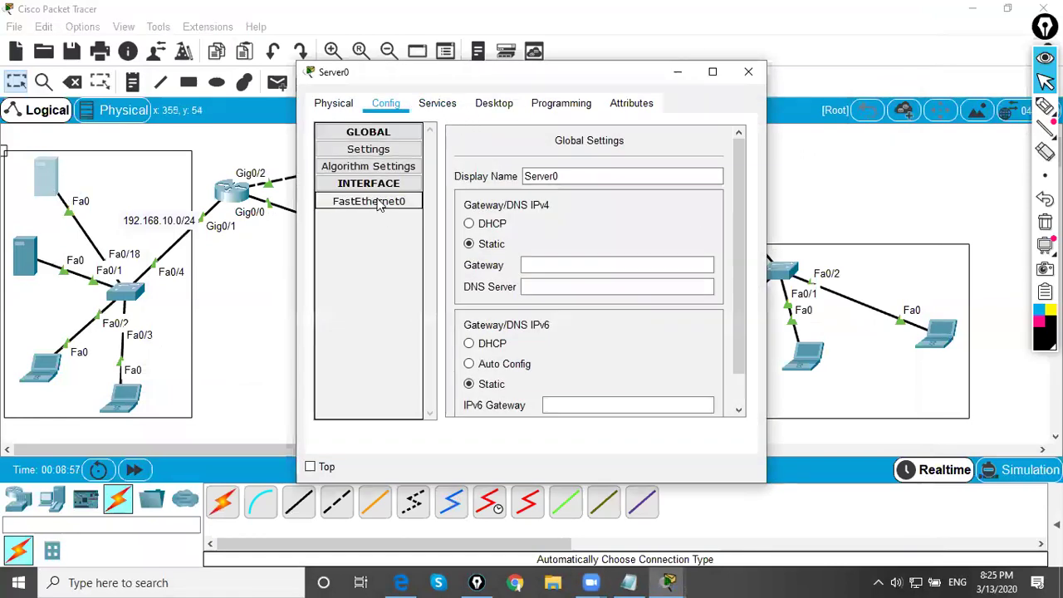
click(378, 205)
click(749, 71)
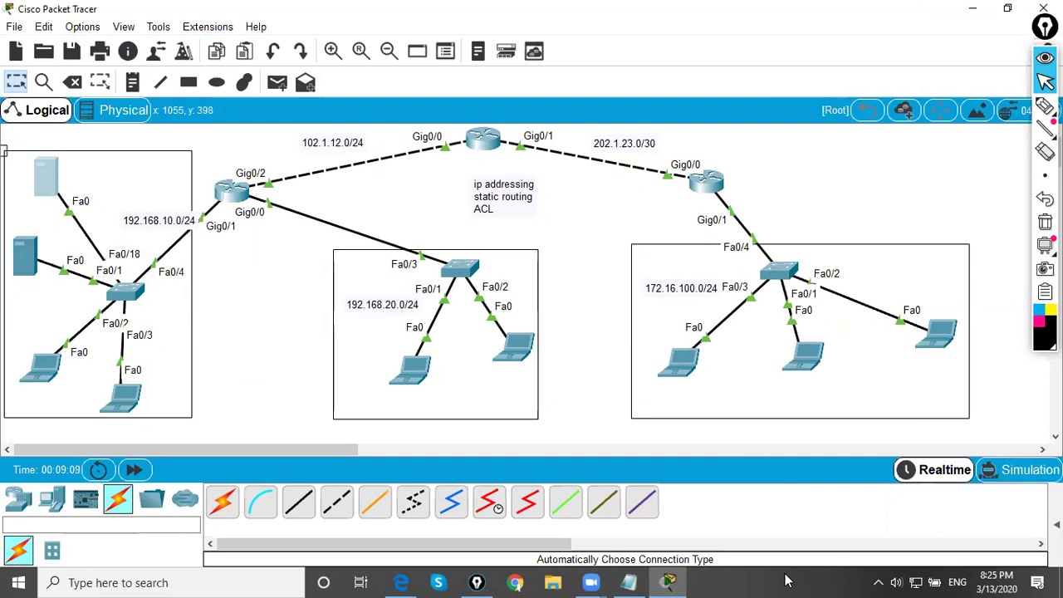
- Draw and clear an ink circle near the network tray icon, then open its shortcut menu
click(1046, 128)
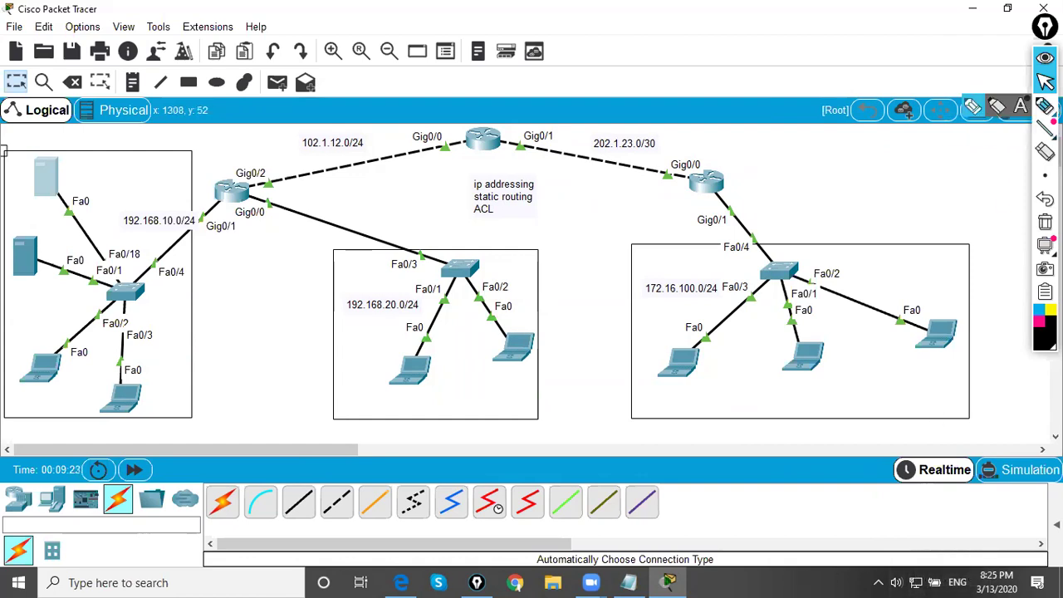
click(1046, 106)
drag(893, 565, 951, 501)
mouse_move(954, 586)
mouse_down()
mouse_move(889, 515)
mouse_move(943, 550)
mouse_up()
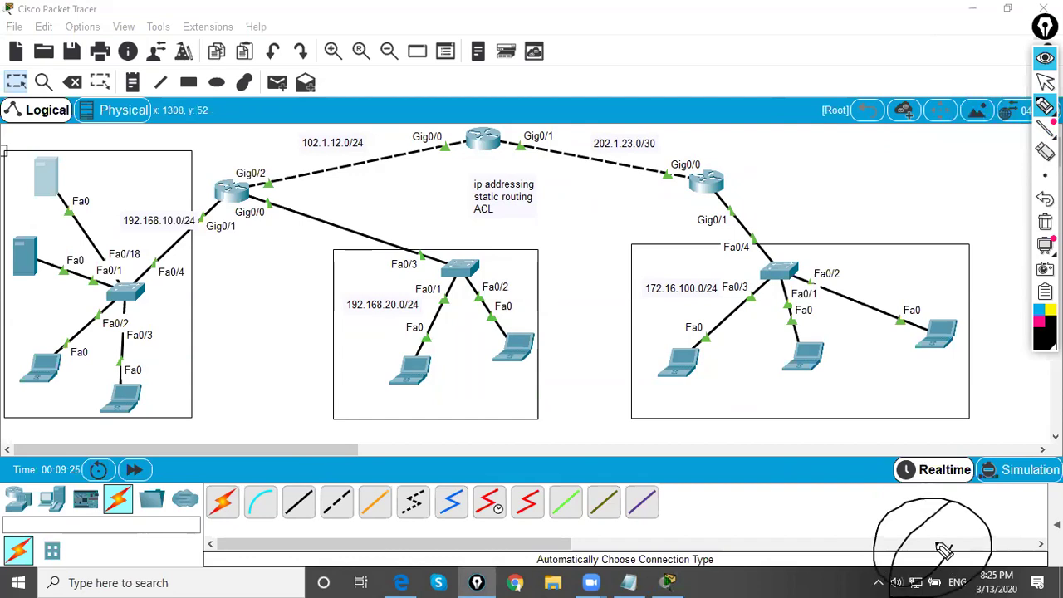
click(1045, 82)
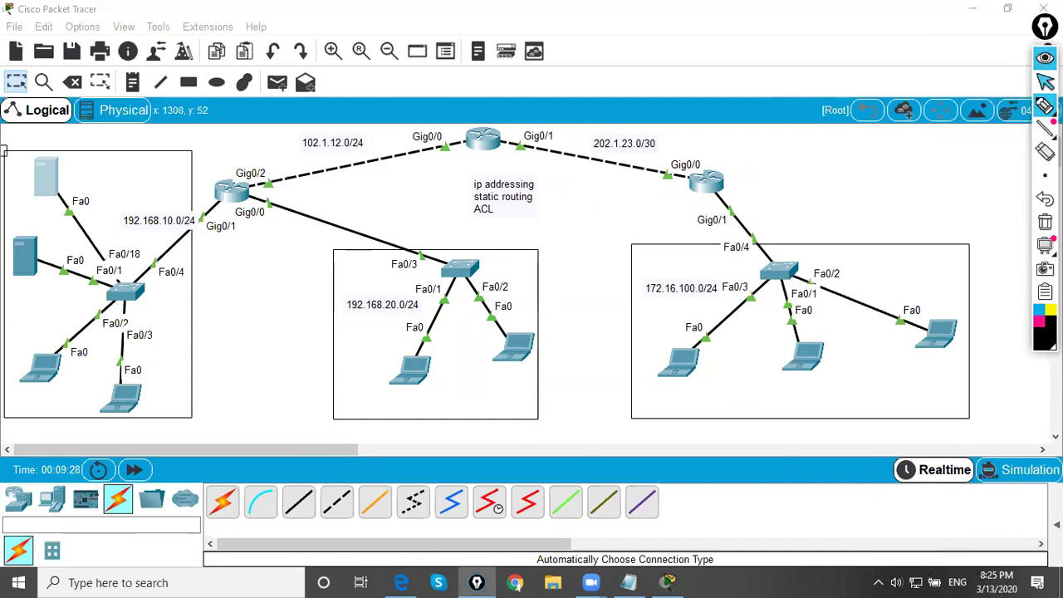
right_click(917, 581)
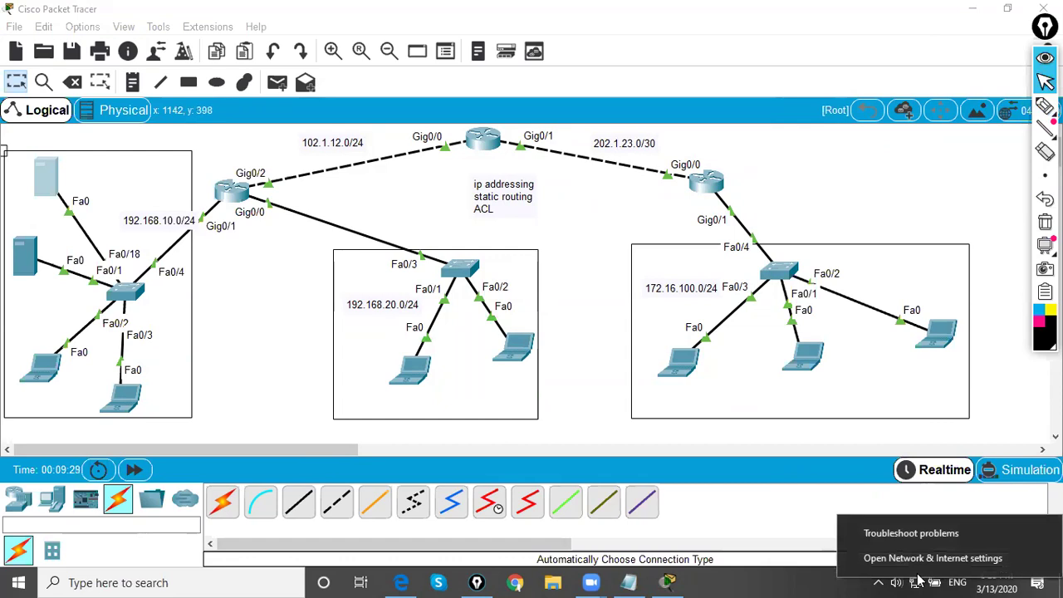
- Open the adapter list from Network & Internet settings via the Ethernet page
click(976, 563)
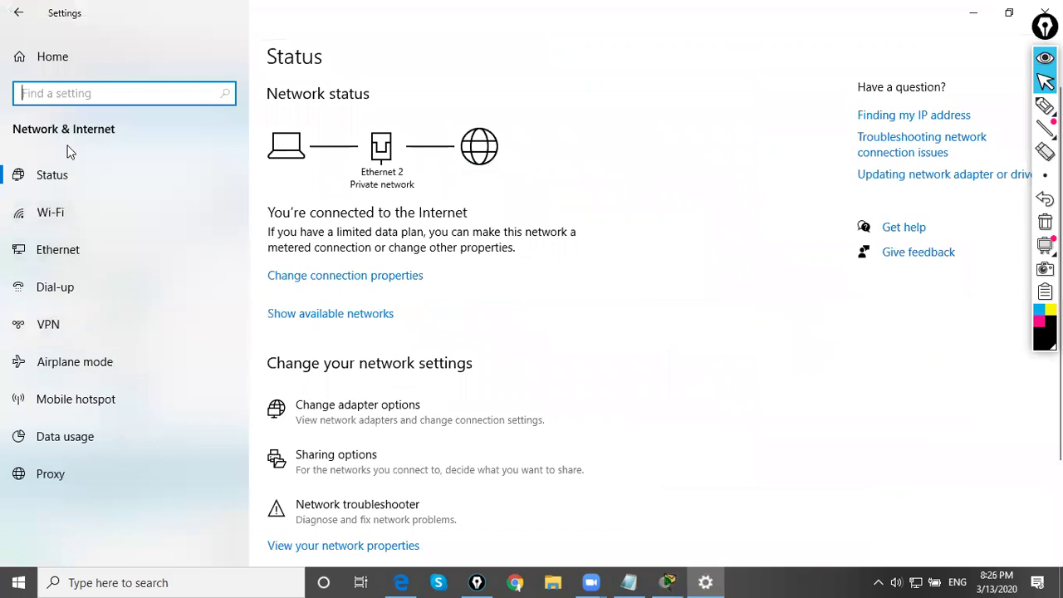
click(76, 259)
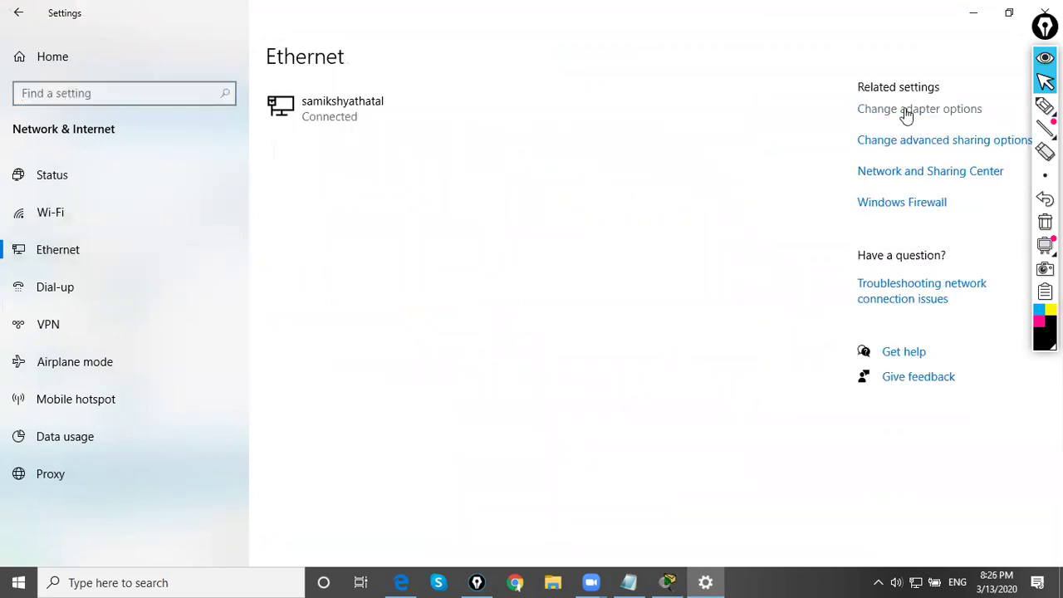
click(906, 113)
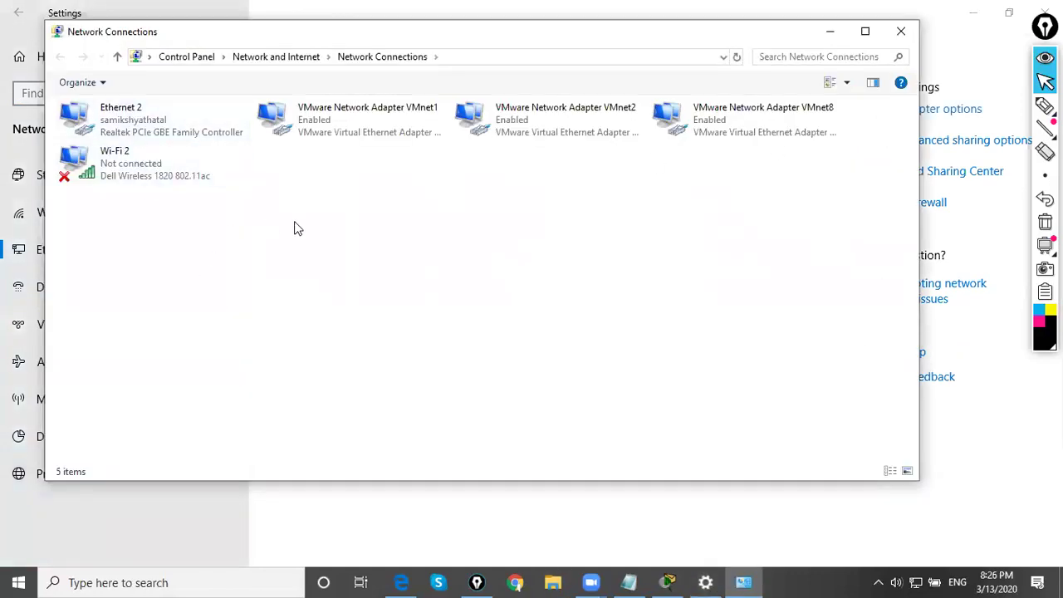
- Select and deselect all five adapters, then bring up Ethernet 2's context menu
drag(835, 261, 119, 122)
click(481, 325)
mouse_move(1045, 106)
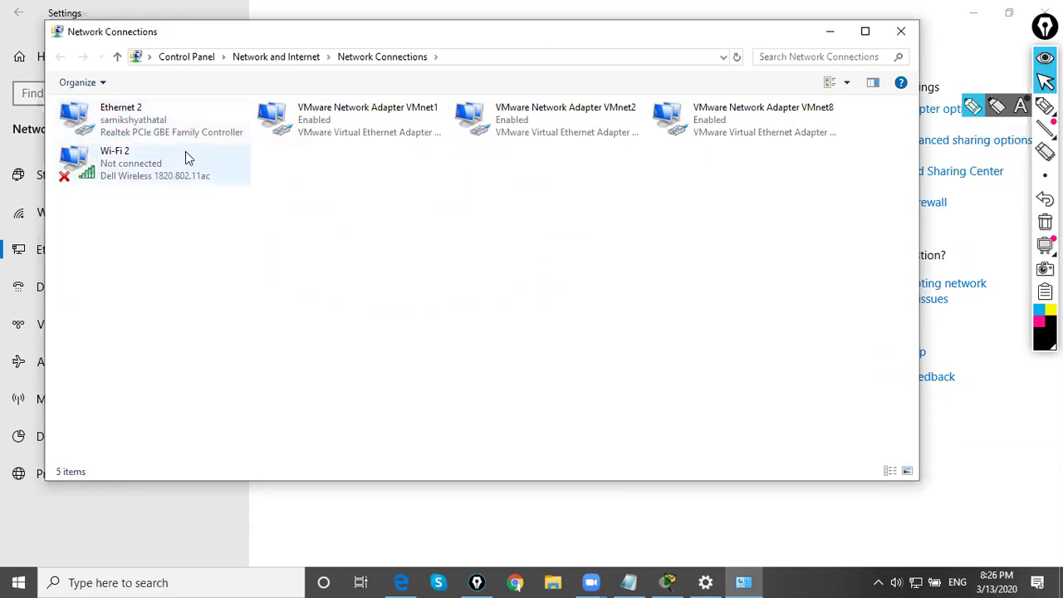
right_click(120, 118)
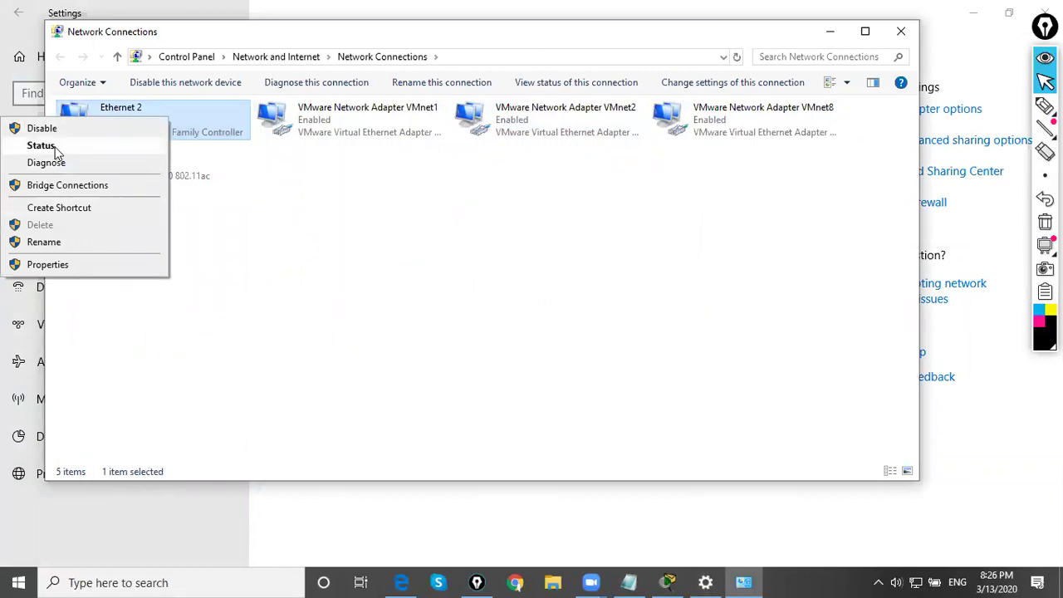
click(42, 145)
click(461, 290)
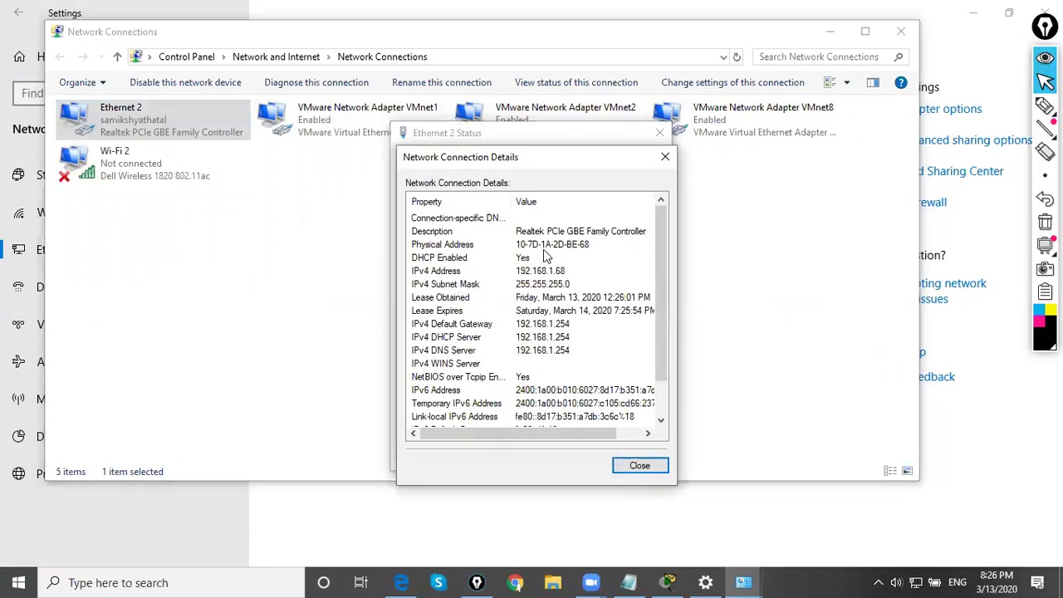
drag(573, 158, 587, 124)
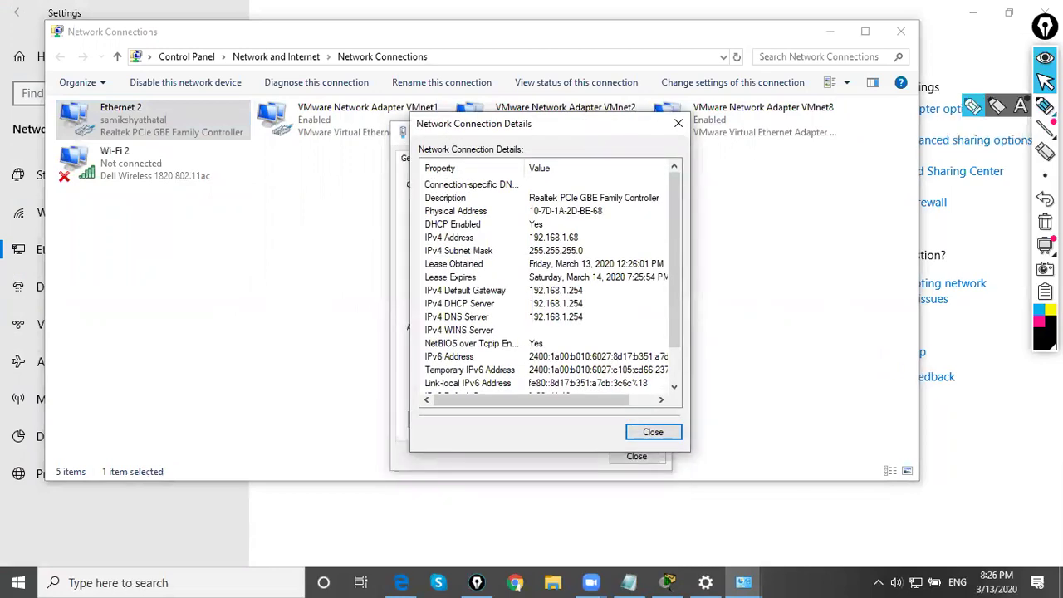
mouse_move(495, 226)
mouse_down()
mouse_move(562, 233)
mouse_move(522, 214)
mouse_move(498, 235)
mouse_up()
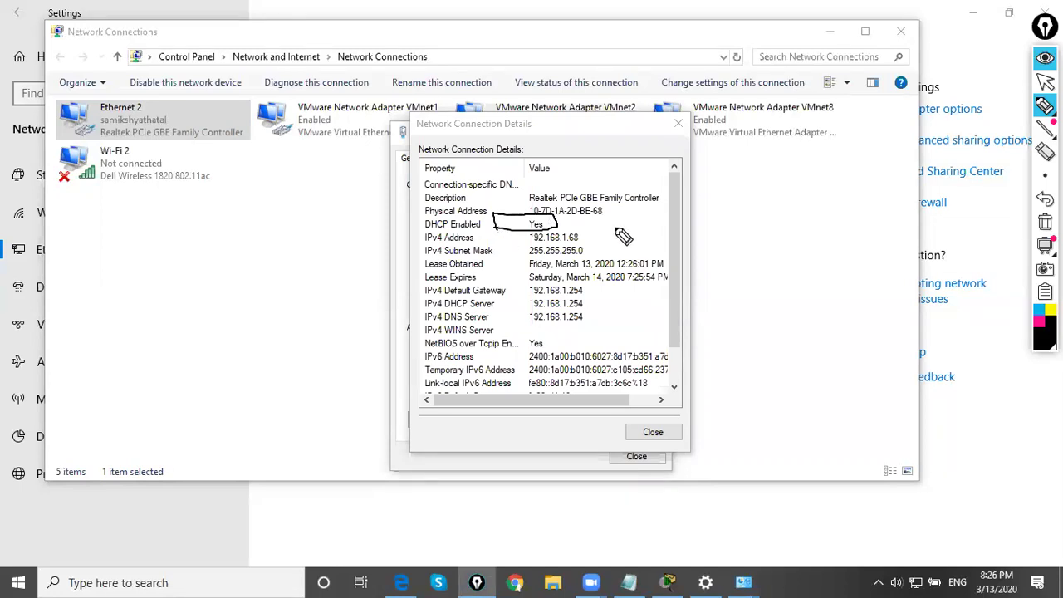
mouse_move(590, 237)
mouse_down()
mouse_move(634, 232)
mouse_move(589, 239)
mouse_move(599, 244)
mouse_move(586, 251)
mouse_move(604, 257)
mouse_up()
click(589, 250)
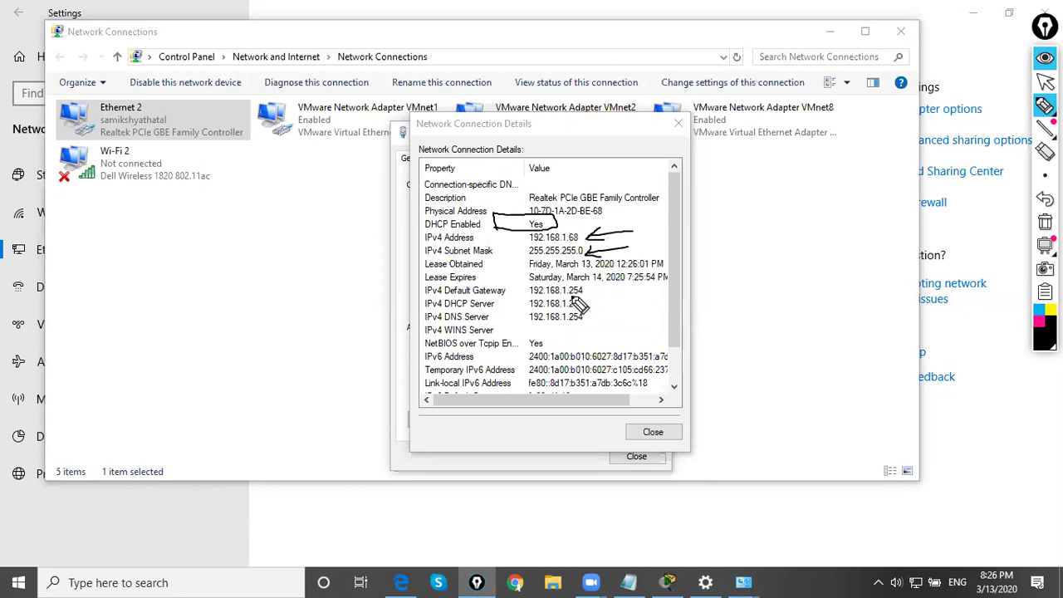
mouse_move(588, 304)
mouse_down()
mouse_move(646, 300)
mouse_move(589, 304)
mouse_move(618, 314)
mouse_up()
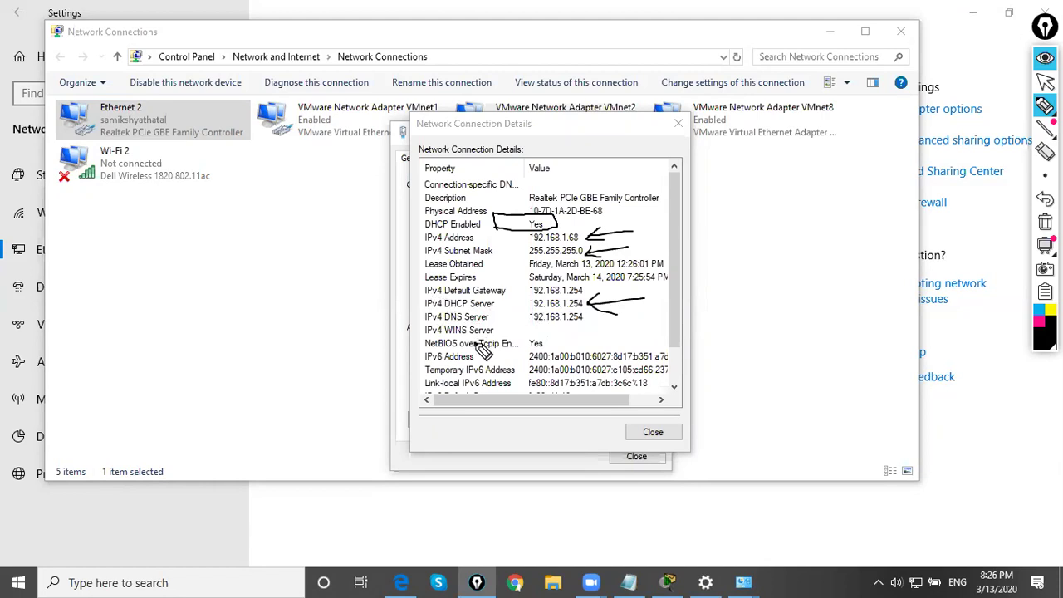
mouse_move(588, 290)
mouse_down()
mouse_move(645, 284)
mouse_move(616, 298)
mouse_up()
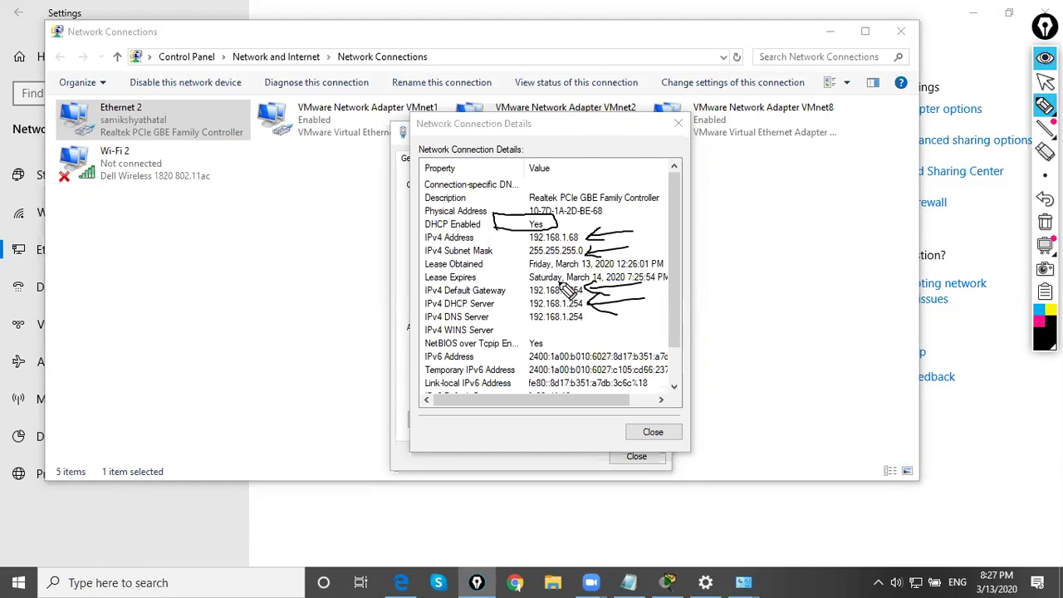
click(1045, 80)
key(ctrl+shift+x)
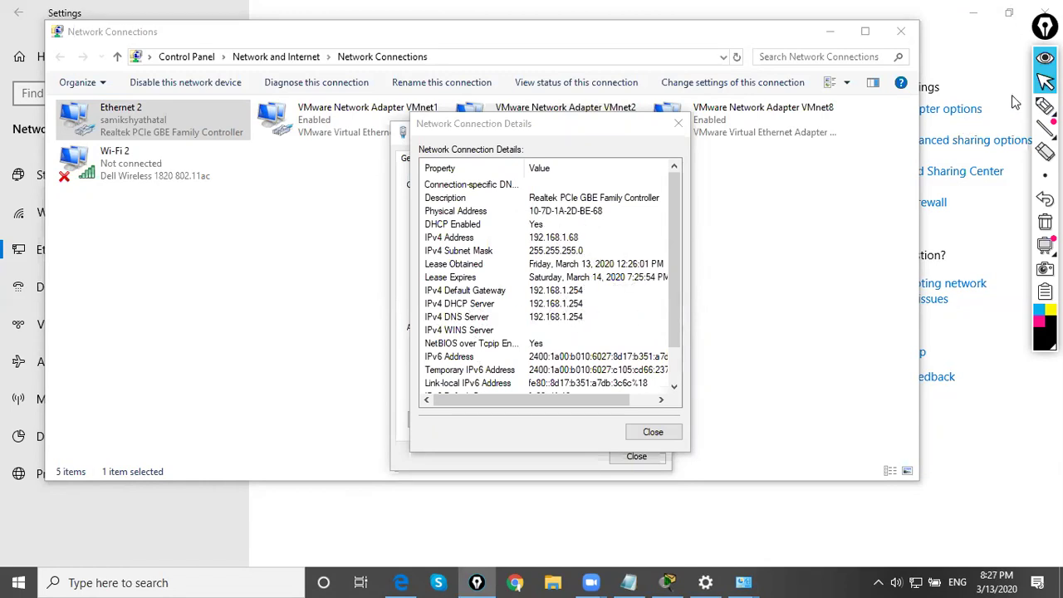
click(1045, 105)
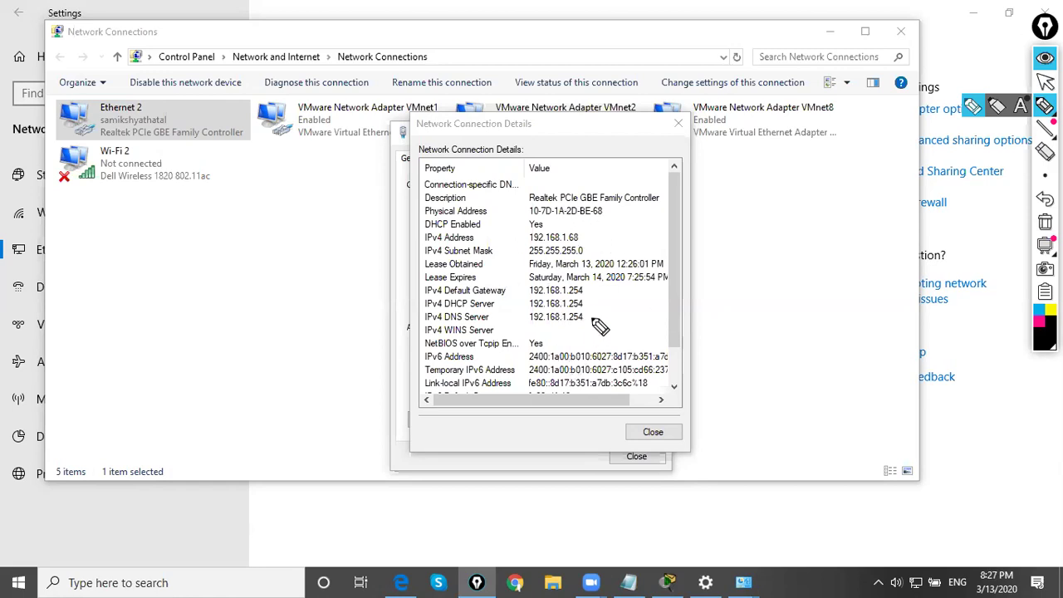
mouse_move(680, 317)
mouse_down()
mouse_move(582, 317)
mouse_move(607, 327)
mouse_up()
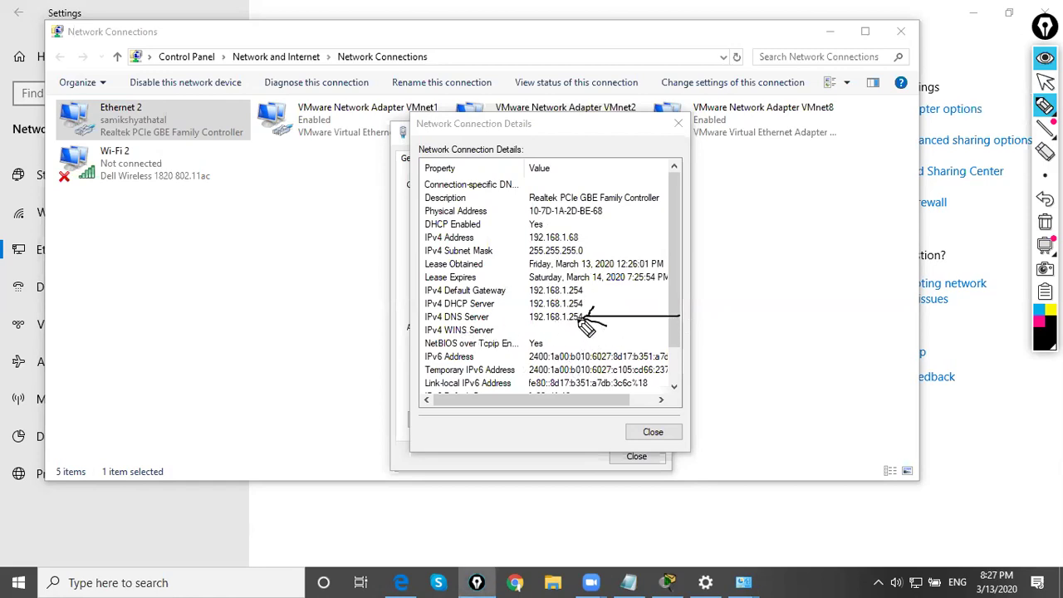
mouse_move(641, 287)
mouse_down()
mouse_move(581, 291)
mouse_move(598, 297)
mouse_up()
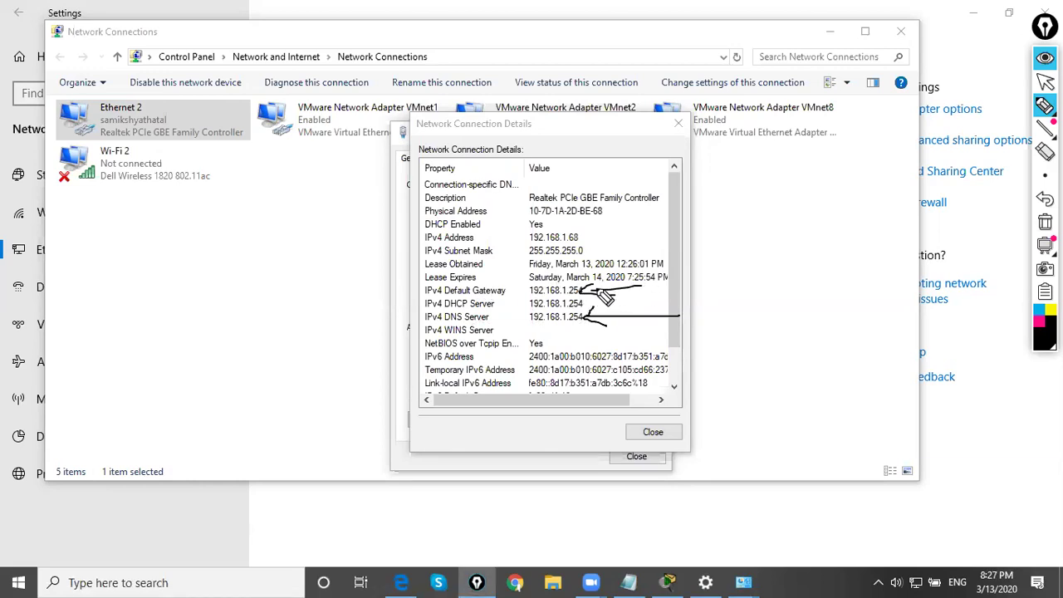
click(1046, 81)
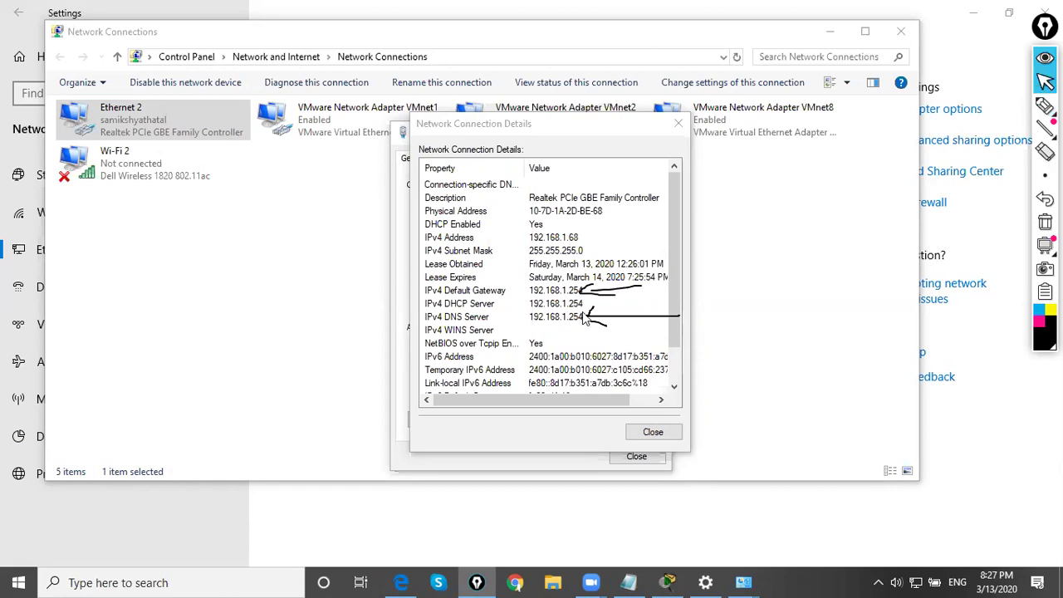
key(ctrl+shift+c)
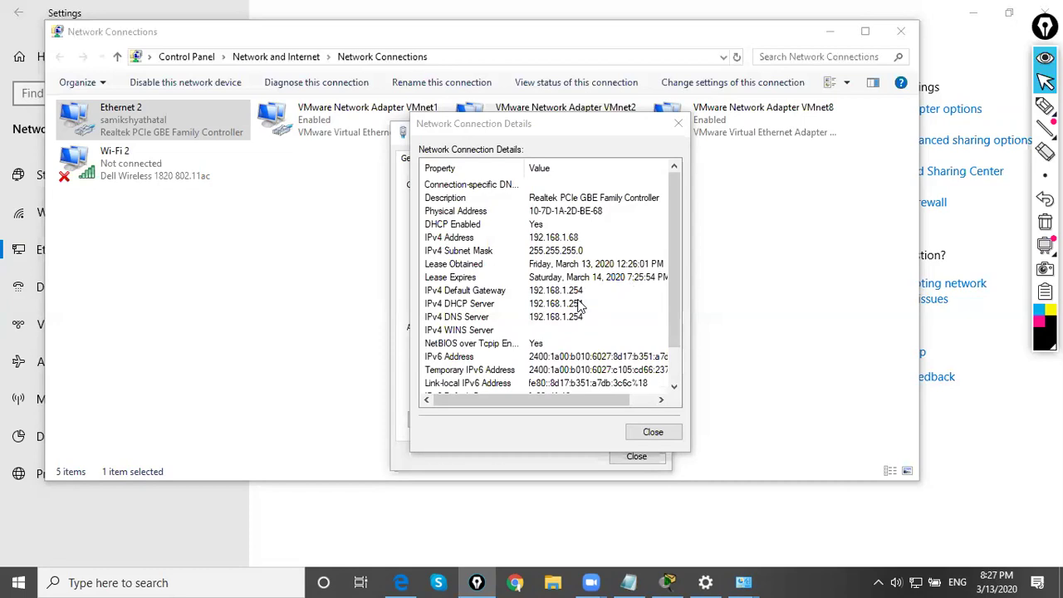
click(678, 124)
click(660, 128)
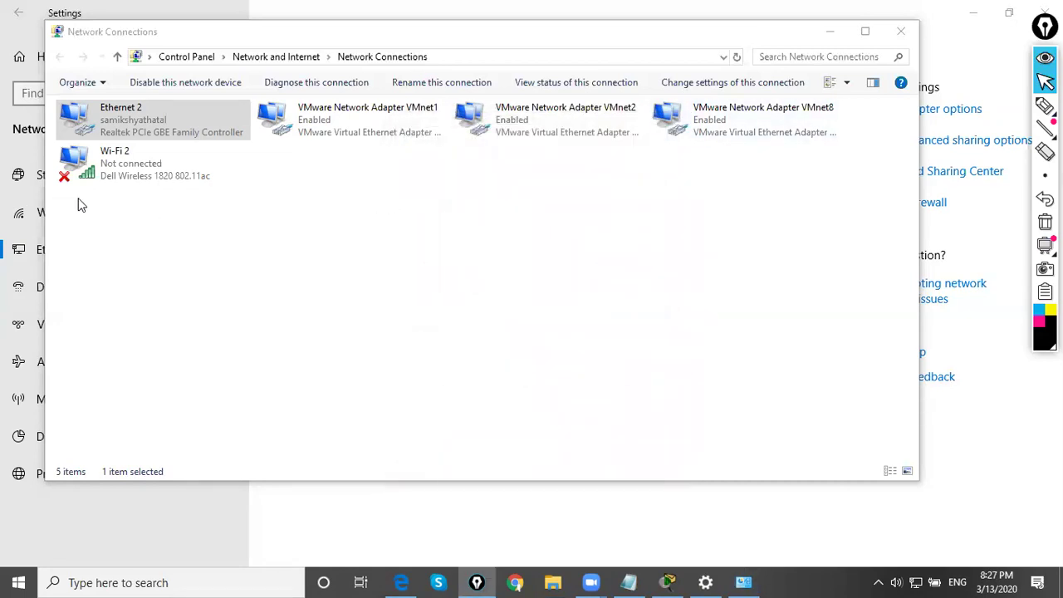
- Open the Internet Protocol Version 4 (TCP/IPv4) properties of the Ethernet 2 adapter
right_click(119, 117)
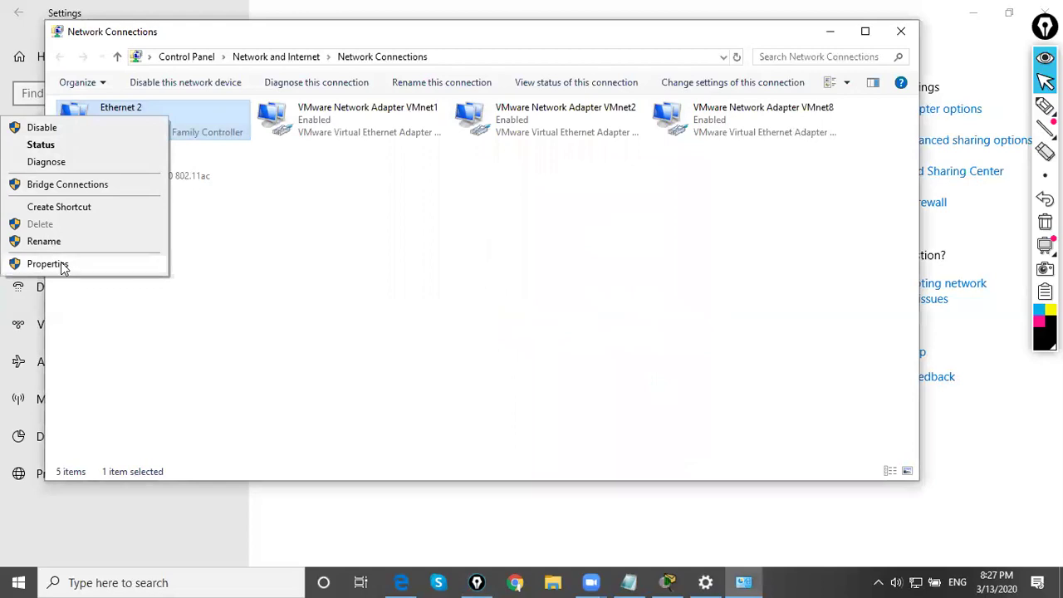
click(48, 264)
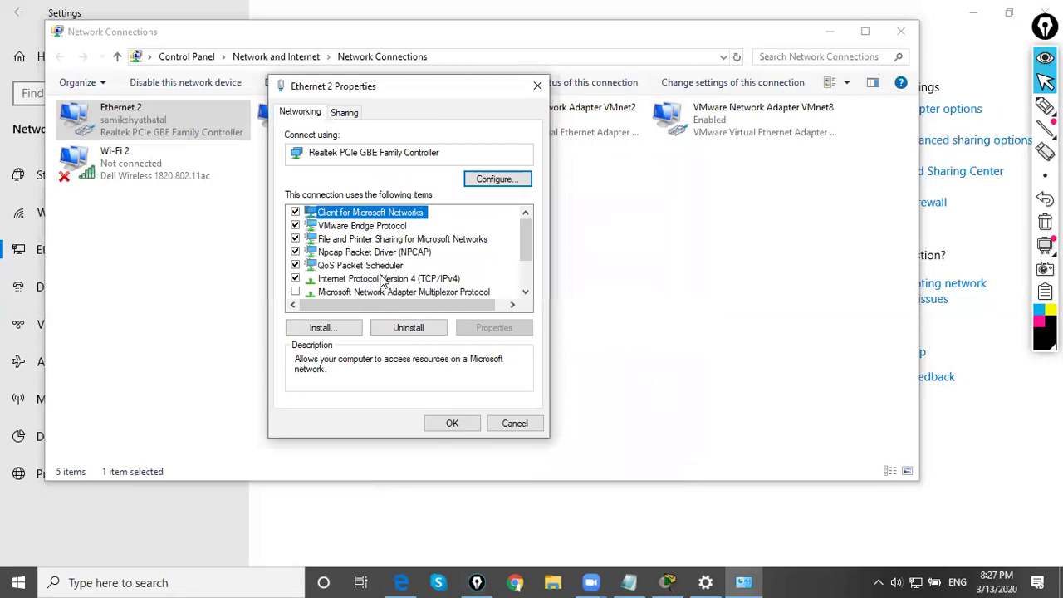
scroll(384, 287, down, 1)
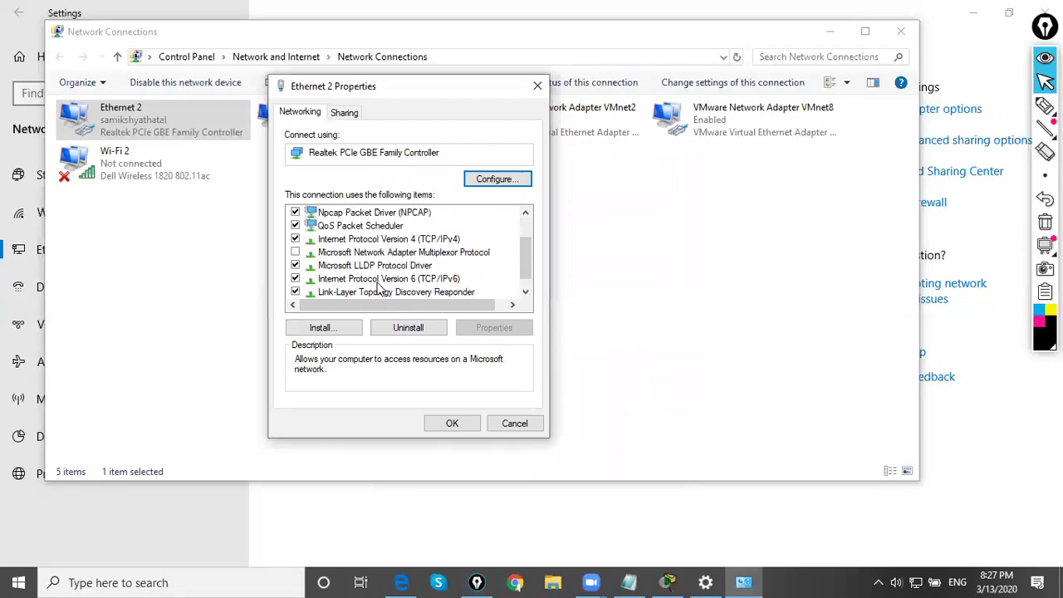
click(420, 239)
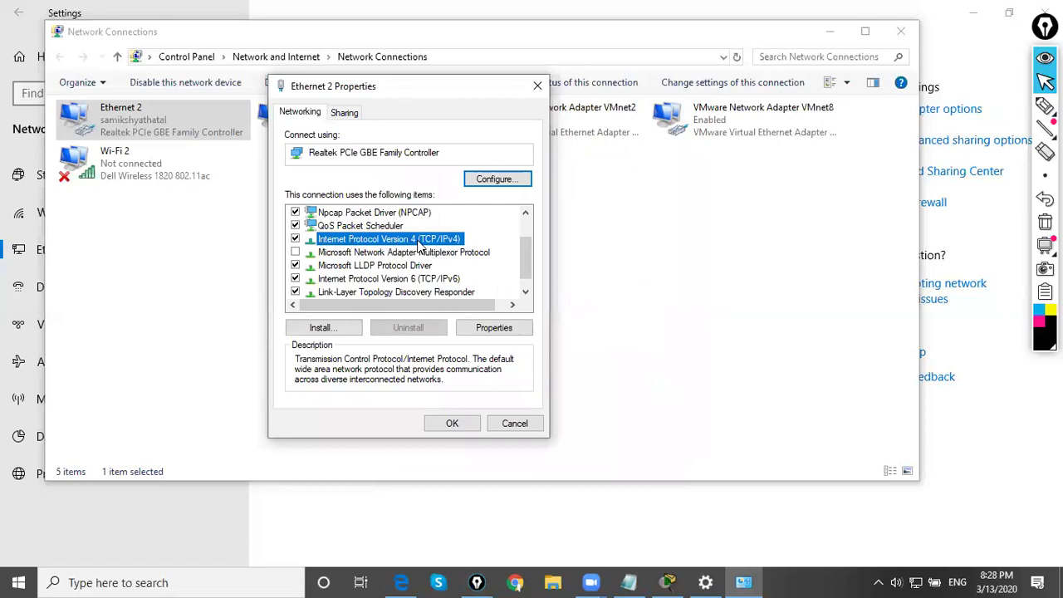
click(496, 329)
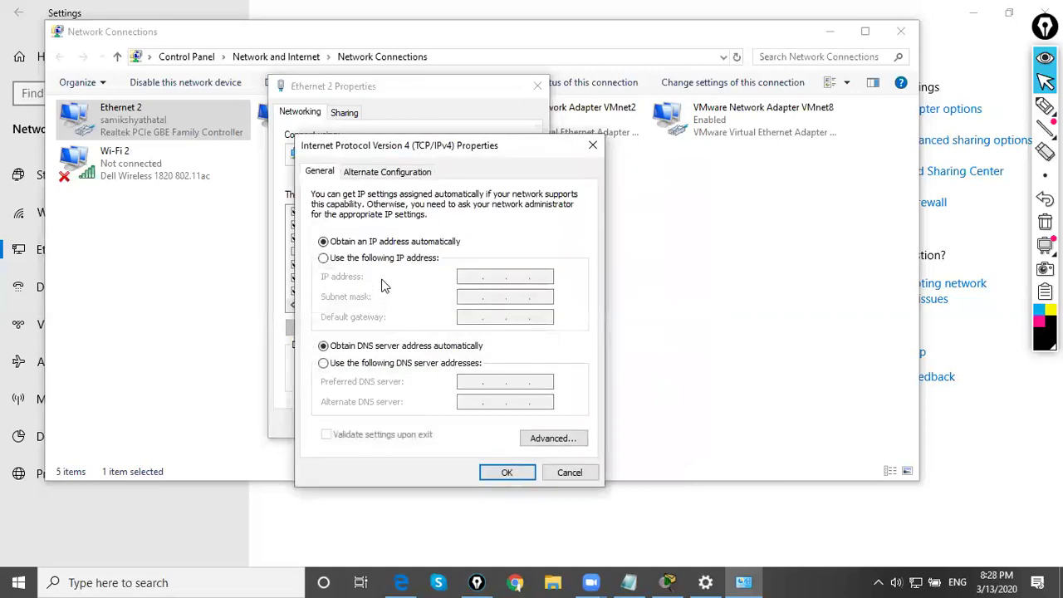
- Ink-mark the automatic and manual IP options, erase the marks, and select 'Use the following IP address'
click(1045, 106)
mouse_move(293, 250)
mouse_down()
mouse_move(342, 225)
mouse_move(313, 233)
mouse_move(327, 249)
mouse_move(343, 225)
mouse_up()
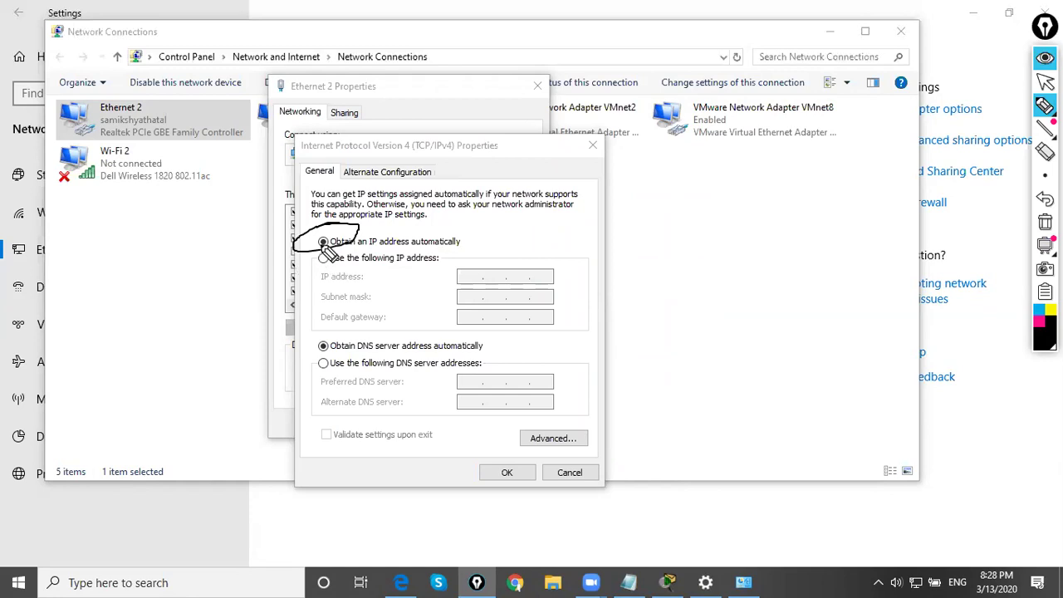
mouse_move(329, 258)
mouse_down()
mouse_move(305, 284)
mouse_move(335, 263)
mouse_move(325, 251)
mouse_move(323, 269)
mouse_move(474, 273)
mouse_up()
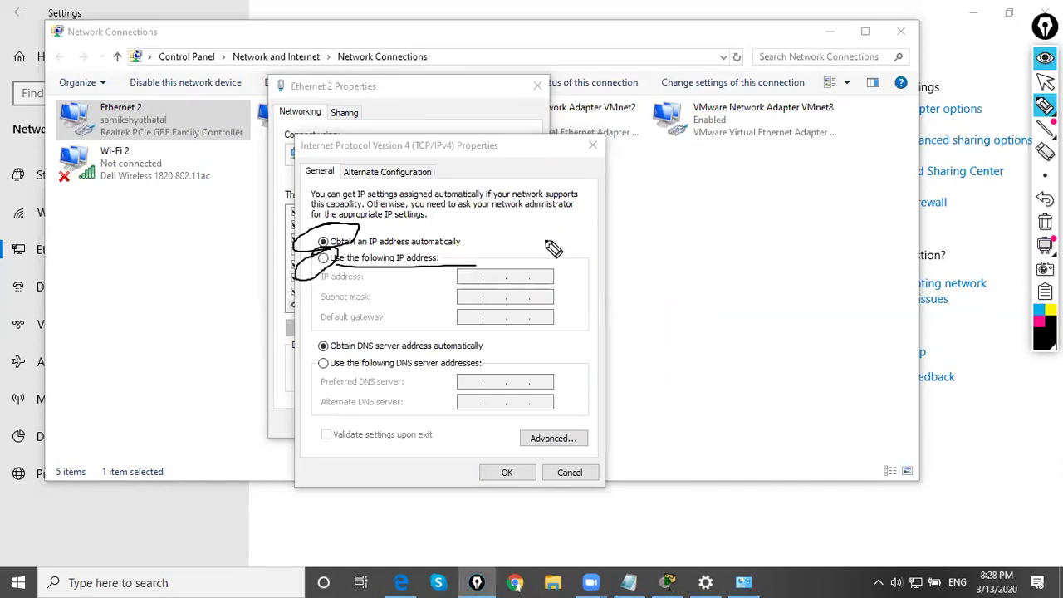
click(1045, 81)
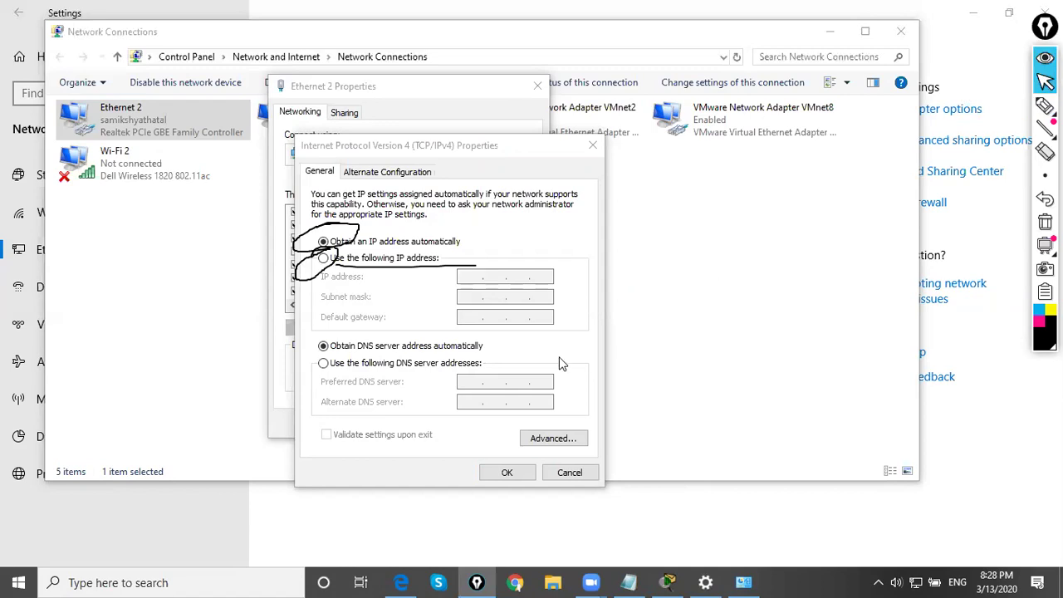
key(ctrl+shift+c)
click(324, 259)
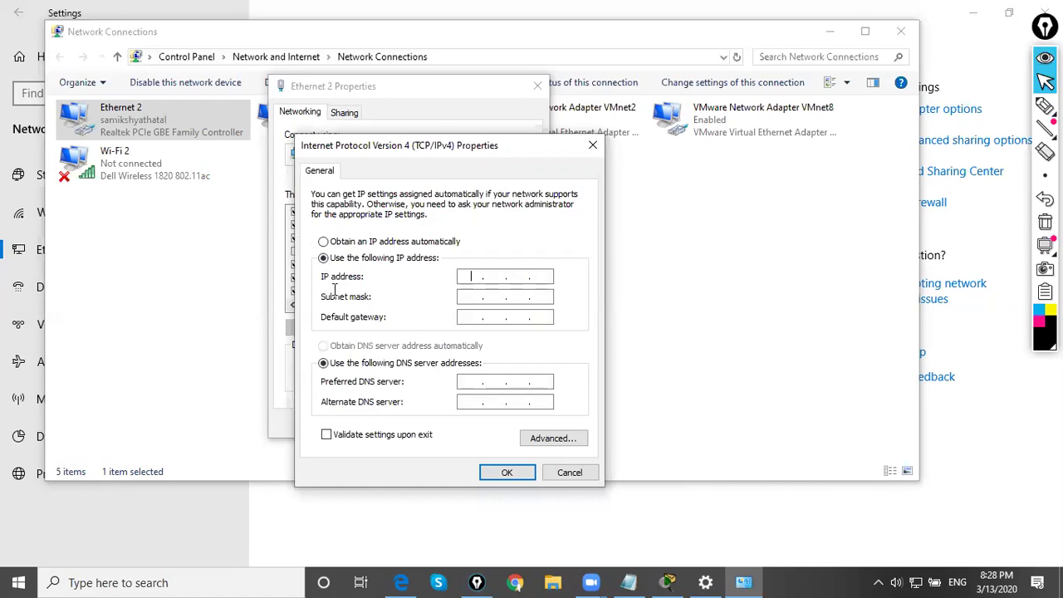
- Enter IP 192.168.1.127, mask 255.255.255.0, gateway/DNS 192.168.1.254 and 8.8.8.8, then save and close
text(192.168.1.127)
key(Tab)
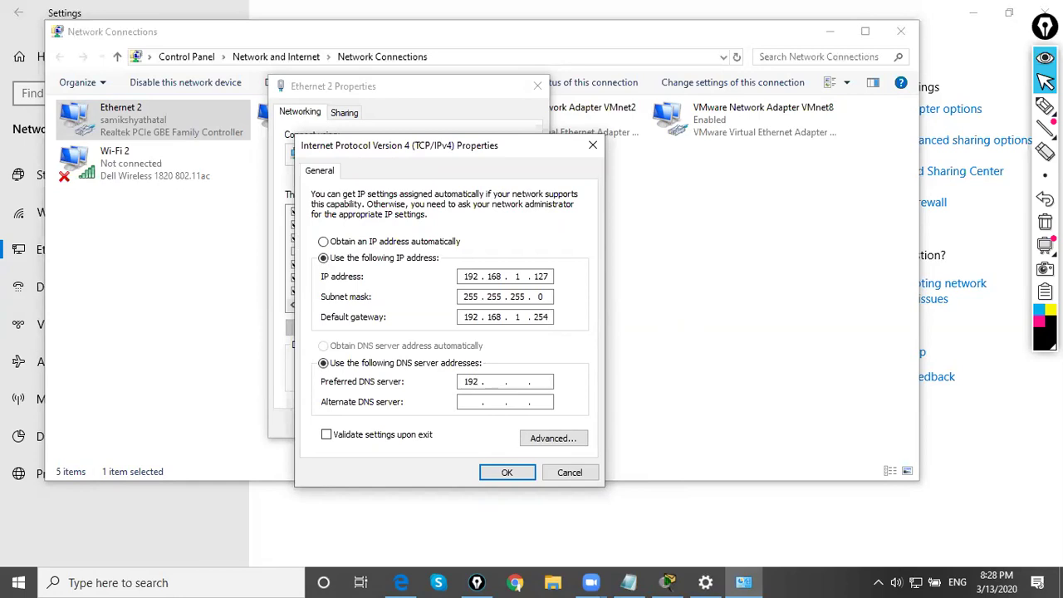
text(8)
text(54)
click(519, 472)
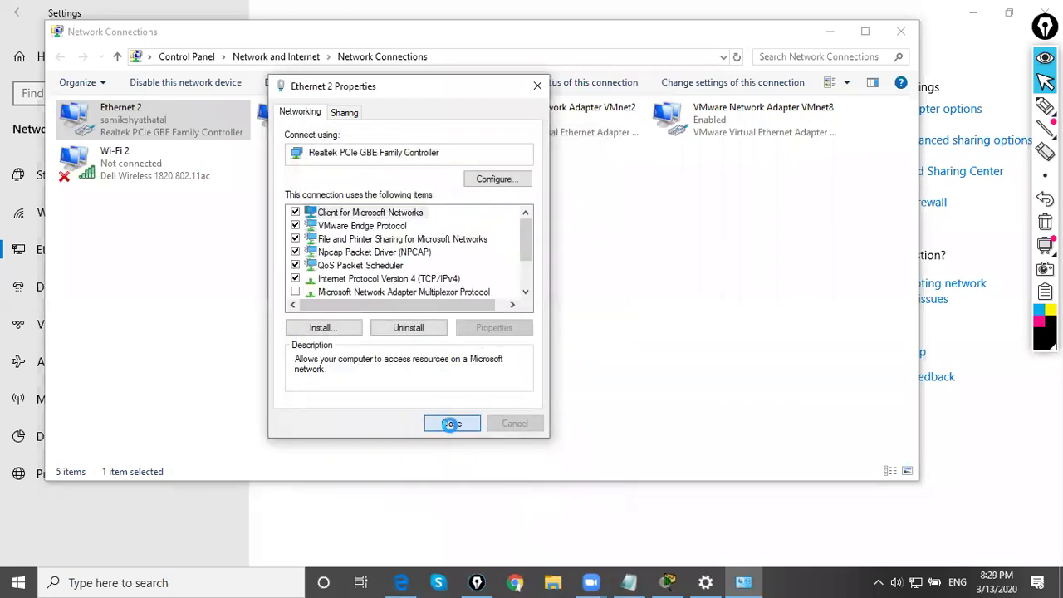
click(451, 424)
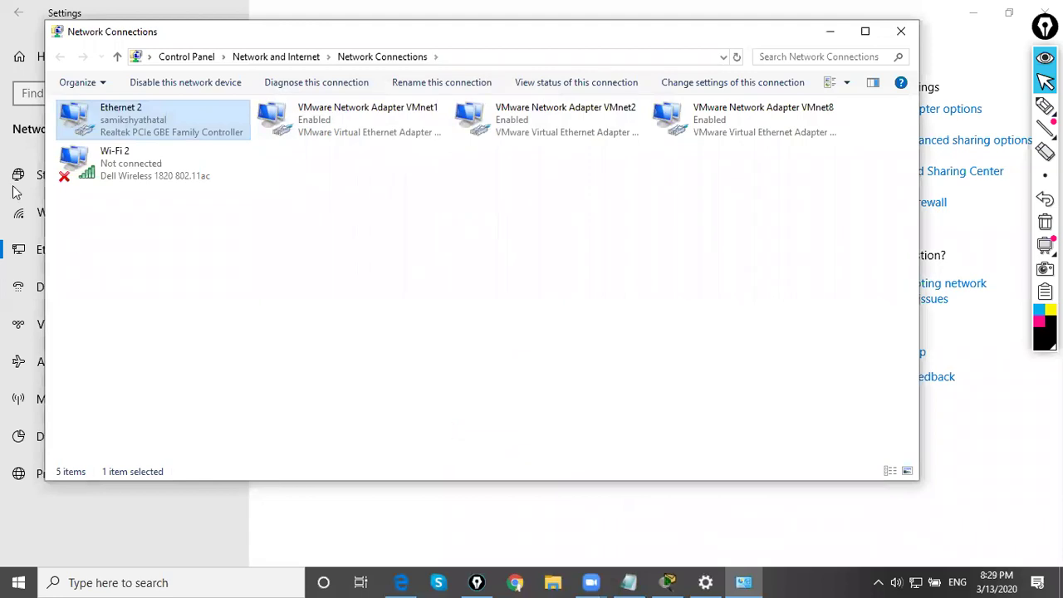
- Open Ethernet 2's status details and ink-mark DHCP disabled and the static IPv4 values
right_click(138, 124)
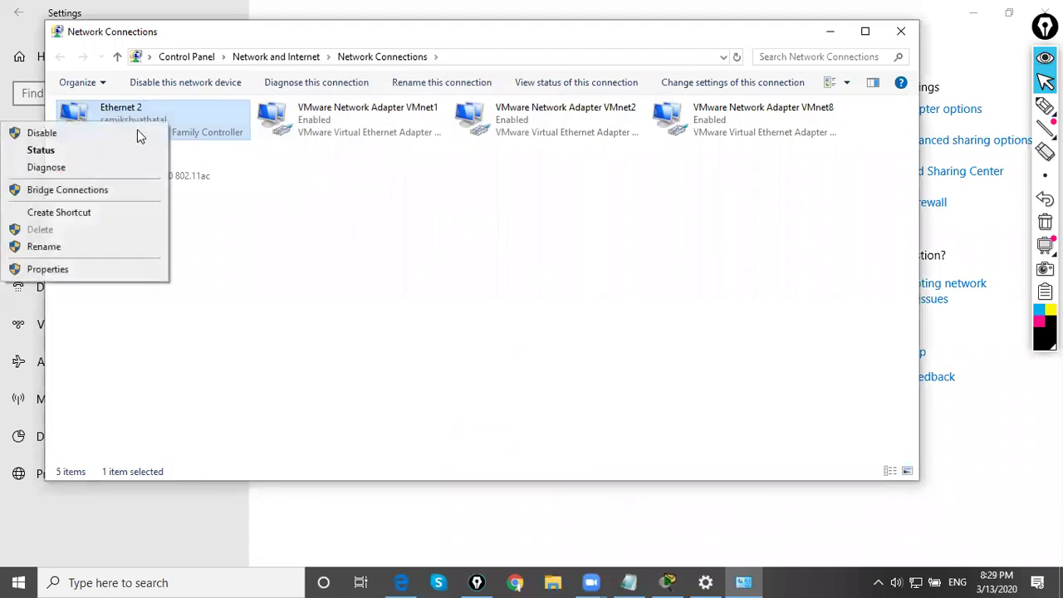
click(78, 151)
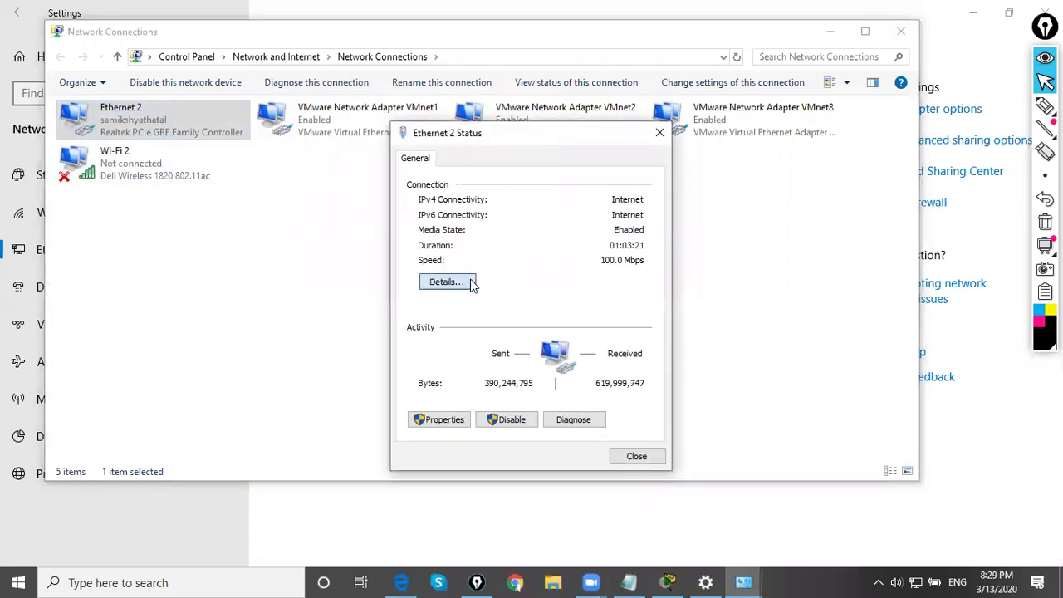
click(467, 282)
click(1045, 106)
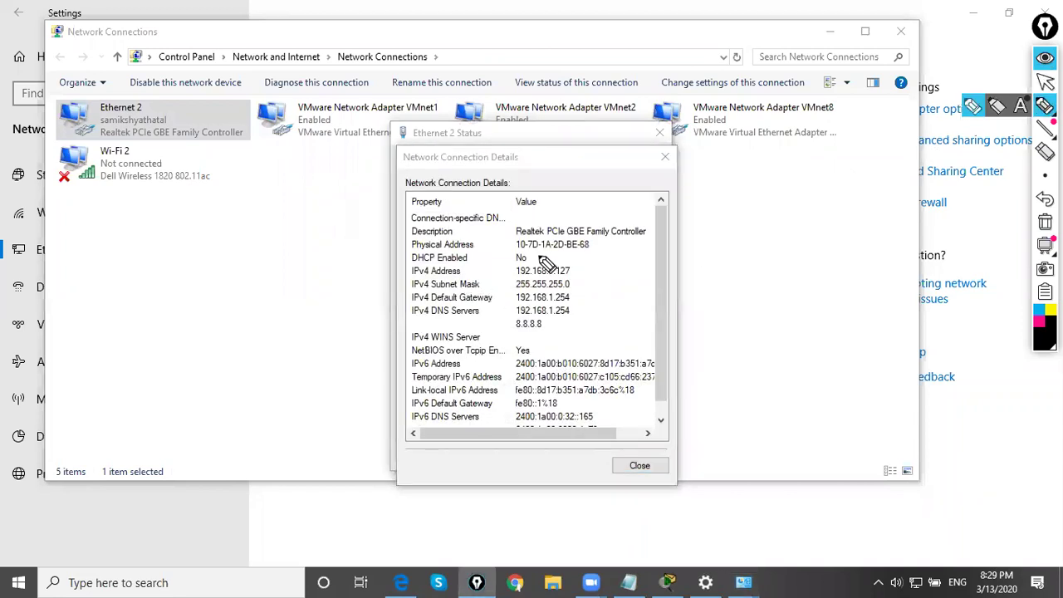
drag(496, 266, 536, 255)
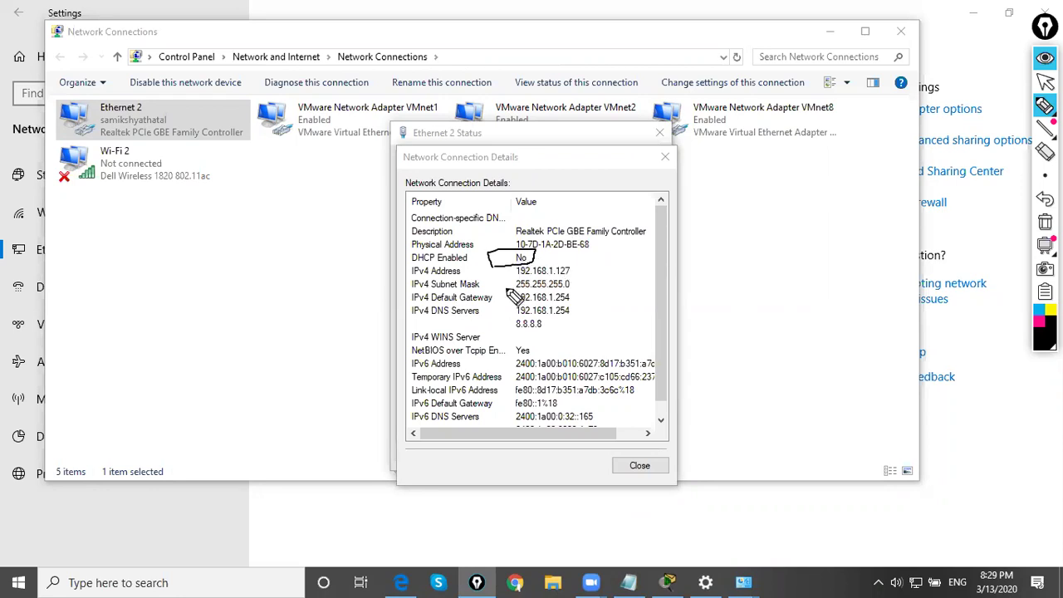
drag(538, 264, 595, 263)
drag(595, 314, 545, 324)
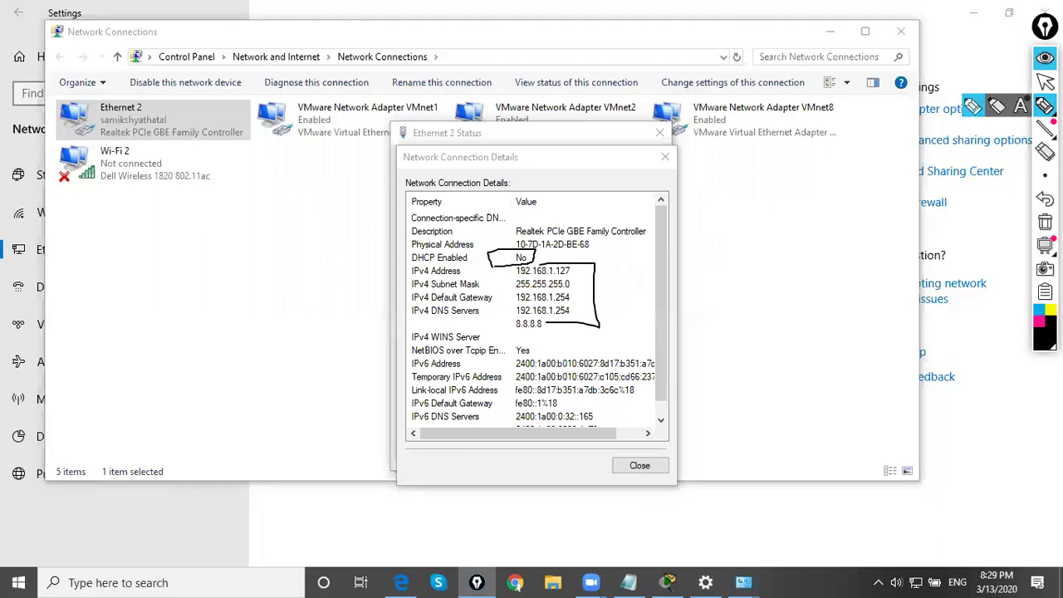
click(1046, 81)
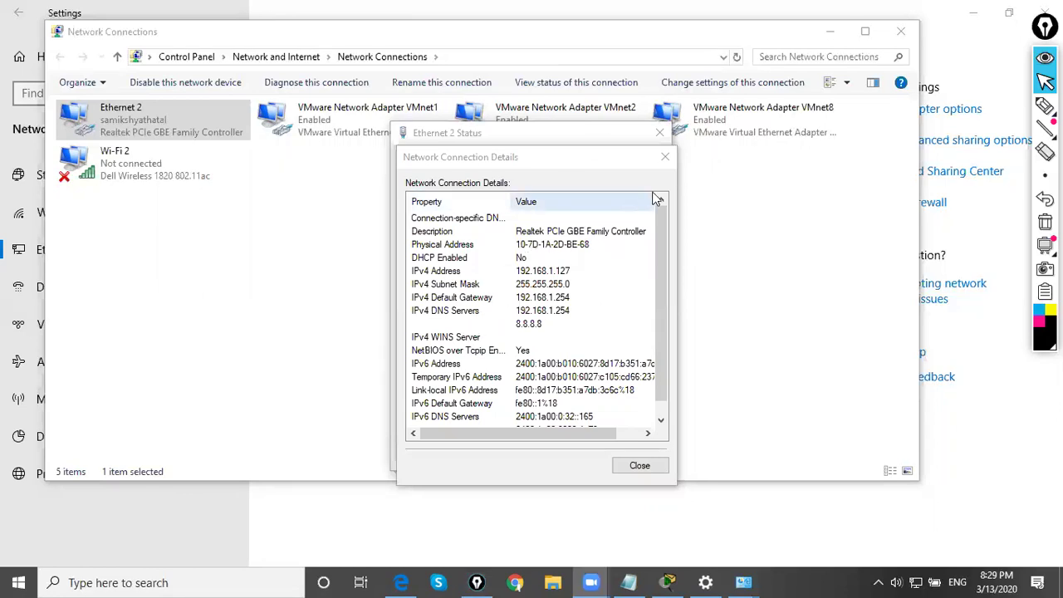
- Close the Details, Status and Network Connections windows
click(665, 157)
click(662, 135)
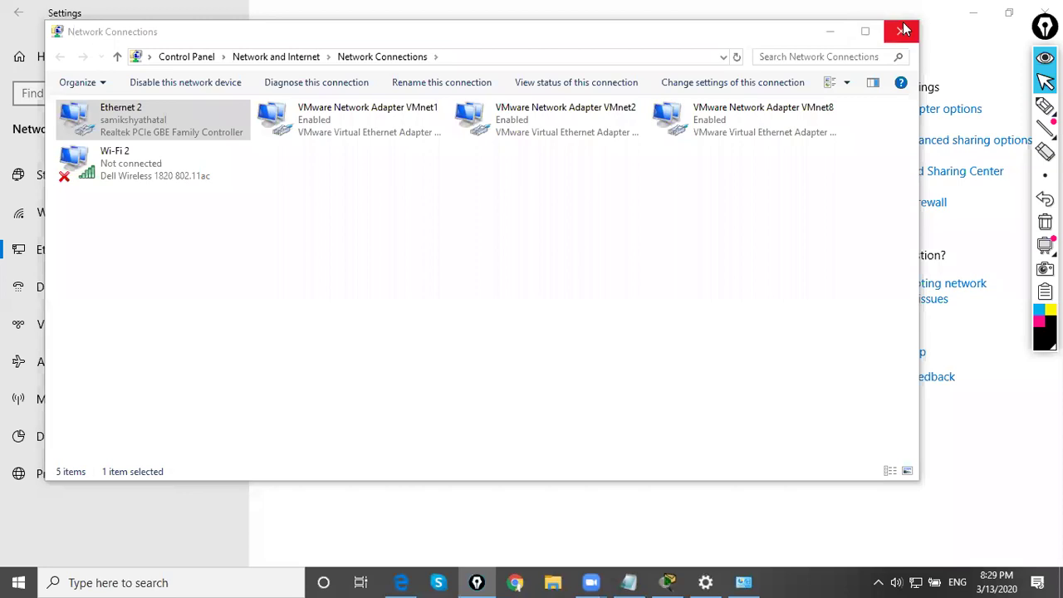
click(901, 31)
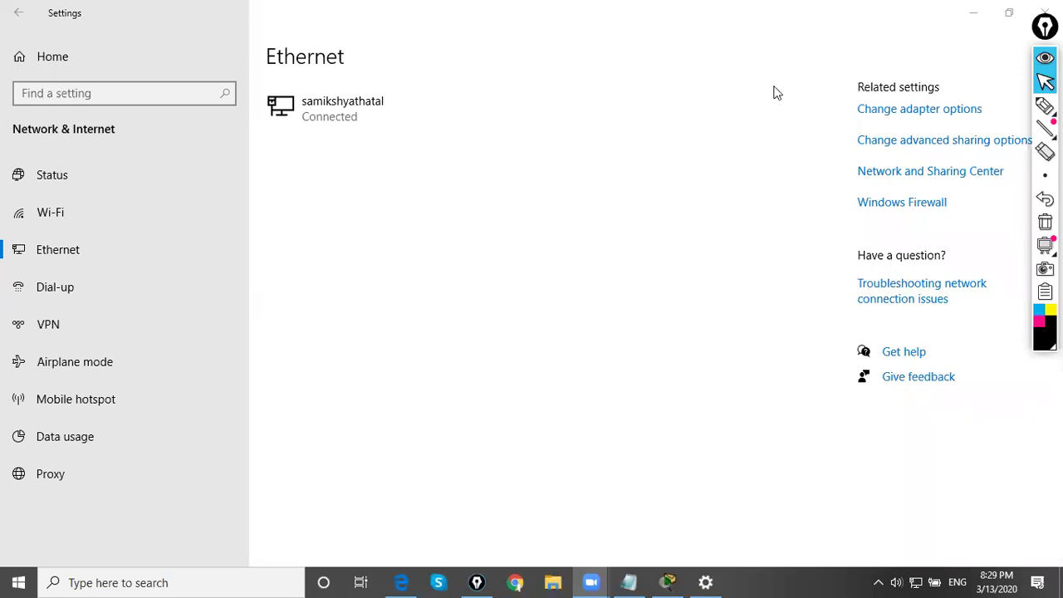
- Back in Packet Tracer, write and circle a DHCP note and mark the right-hand router
key(alt+Tab)
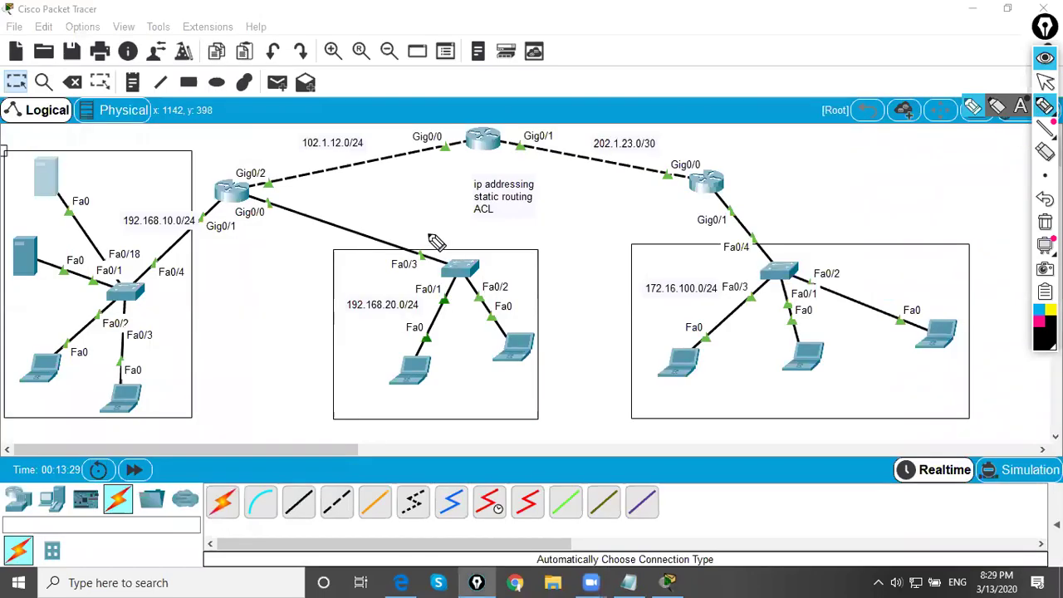
mouse_move(510, 254)
mouse_down()
mouse_move(574, 209)
mouse_move(618, 235)
mouse_move(629, 218)
mouse_move(462, 266)
mouse_up()
drag(692, 214, 455, 251)
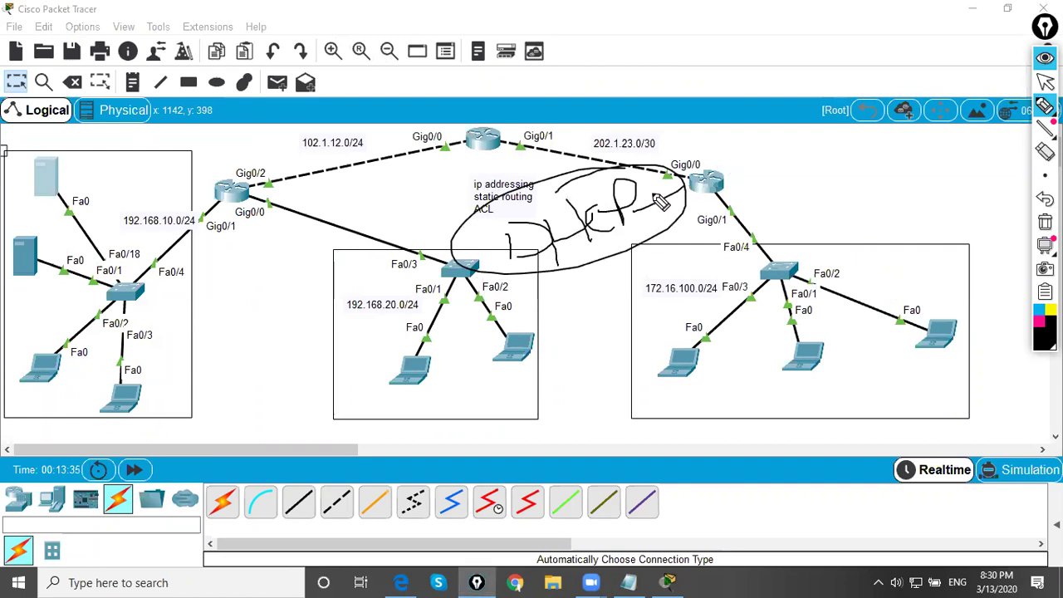
mouse_move(702, 150)
mouse_down()
mouse_move(723, 196)
mouse_move(698, 148)
mouse_move(772, 188)
mouse_move(741, 203)
mouse_move(709, 170)
mouse_move(709, 148)
mouse_move(722, 206)
mouse_move(756, 206)
mouse_up()
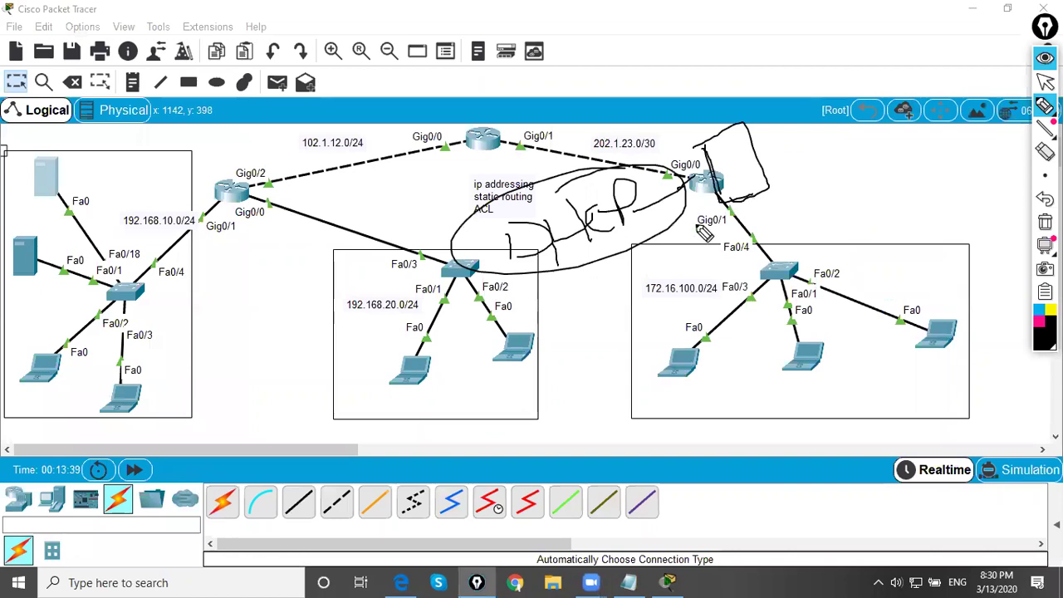
- Circle a 172.16.100.0/24 laptop with IP notes and an arrow, then erase all annotations
mouse_move(703, 339)
mouse_down()
mouse_move(655, 376)
mouse_move(717, 385)
mouse_move(673, 353)
mouse_up()
mouse_move(579, 397)
mouse_down()
mouse_move(592, 415)
mouse_move(615, 384)
mouse_move(582, 391)
mouse_move(570, 378)
mouse_up()
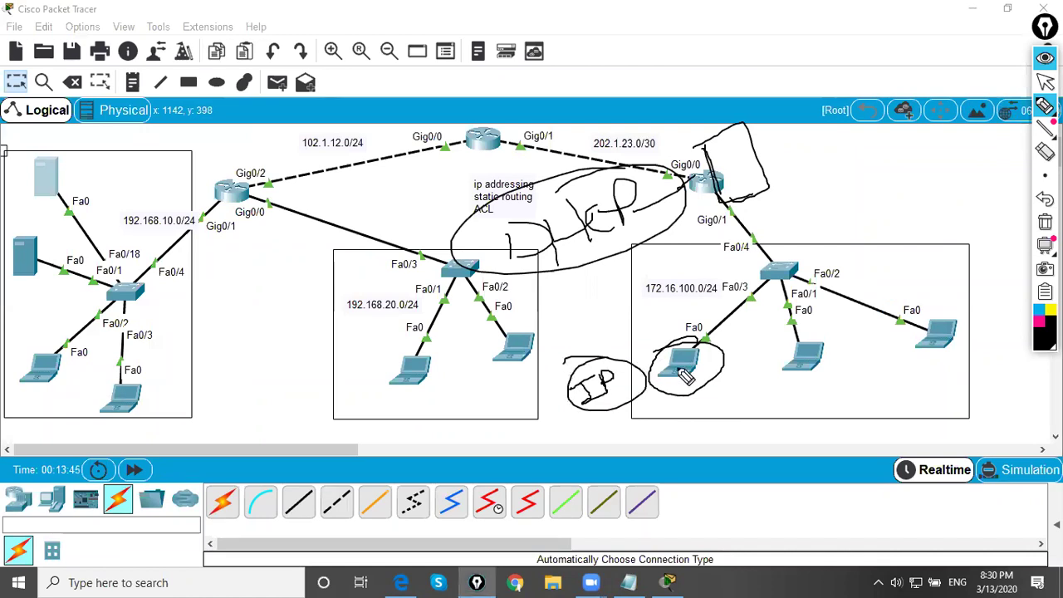
drag(655, 369, 624, 333)
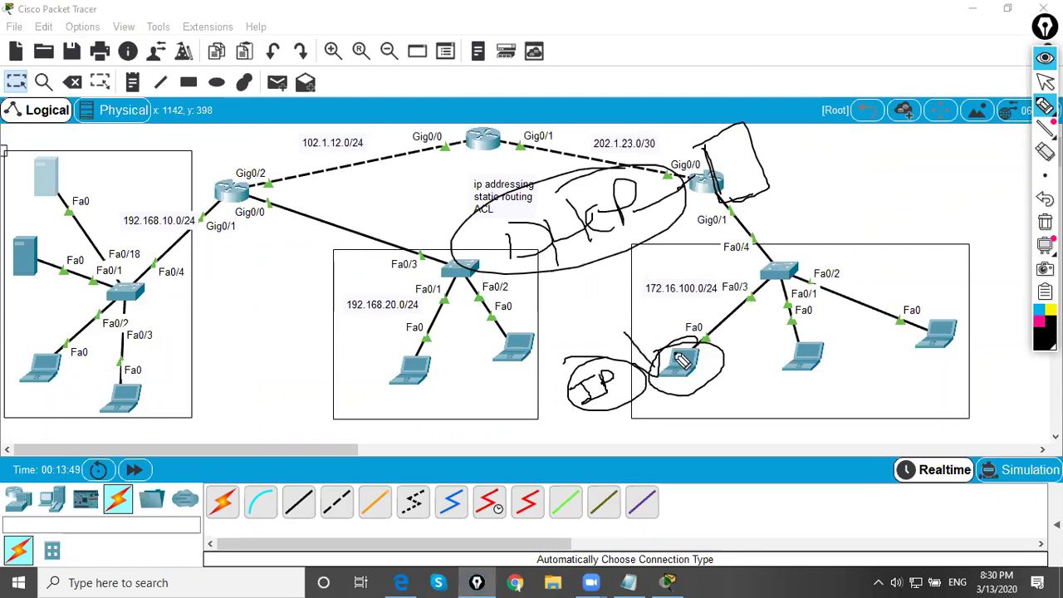
mouse_move(530, 319)
mouse_down()
mouse_move(573, 339)
mouse_move(599, 314)
mouse_move(613, 329)
mouse_move(606, 323)
mouse_move(621, 316)
mouse_move(635, 329)
mouse_move(674, 323)
mouse_move(691, 300)
mouse_up()
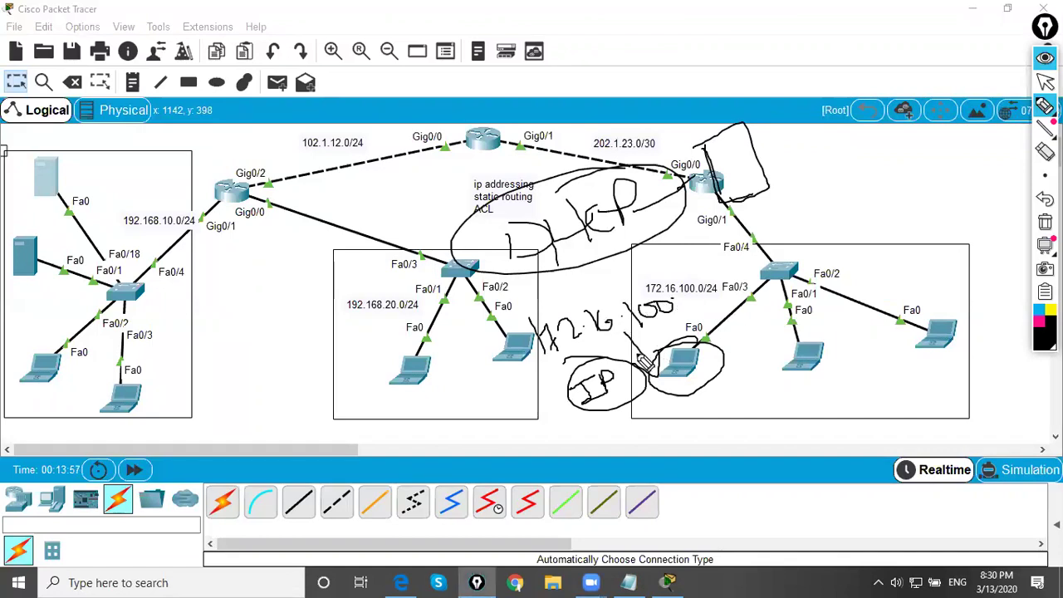
key(ctrl+shift+x)
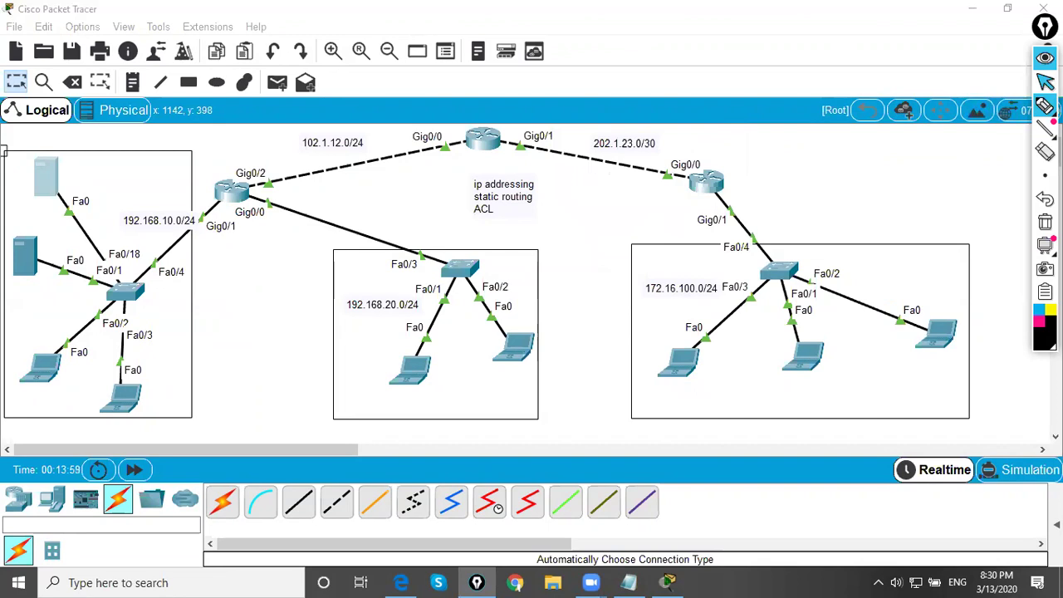
click(1045, 81)
- Show Server0's DHCP service settings and move its window right to uncover the topology
click(50, 182)
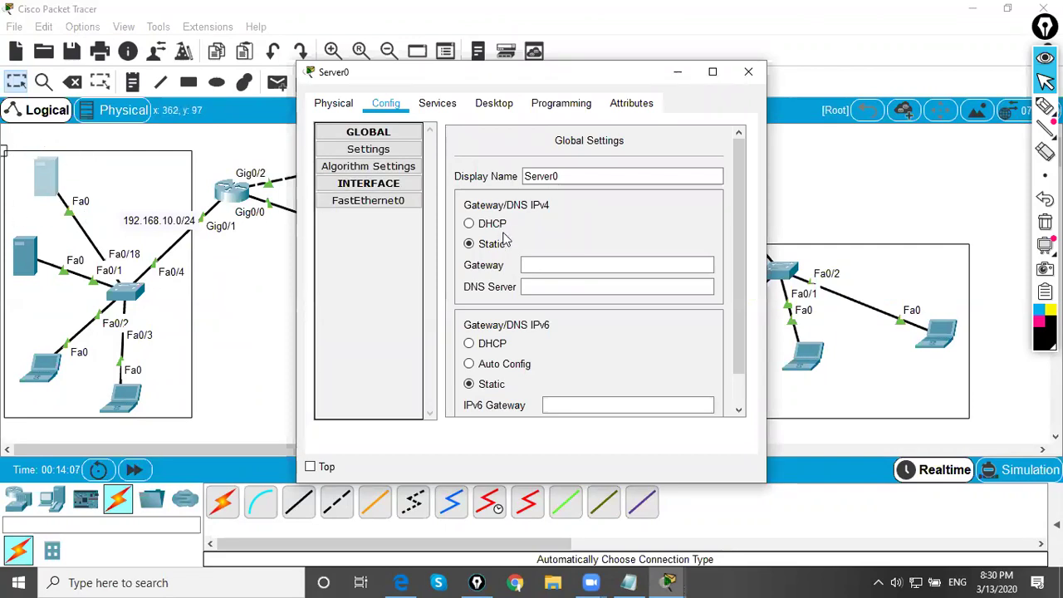
click(437, 103)
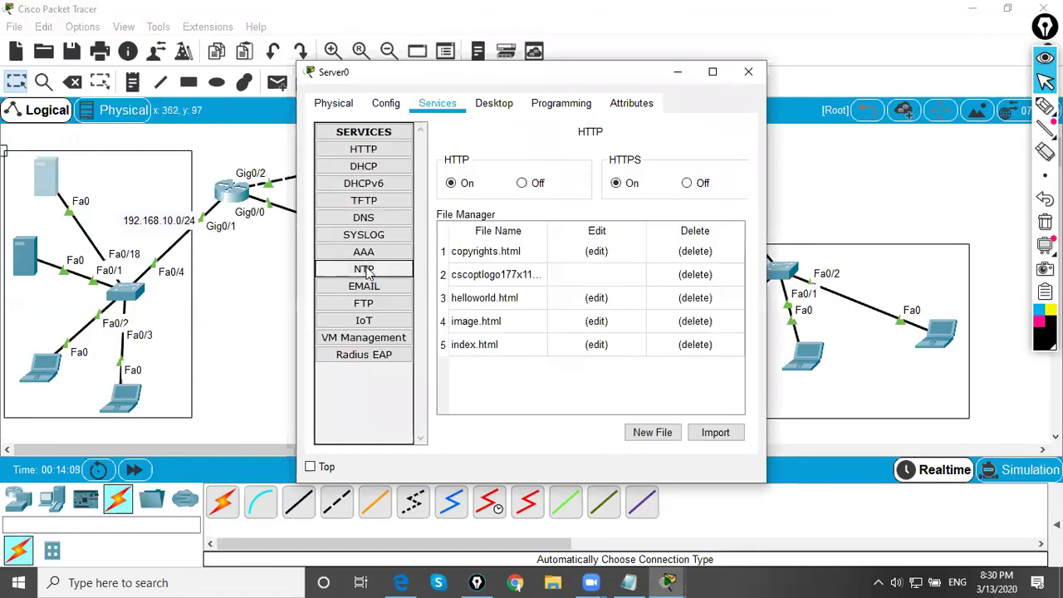
click(376, 167)
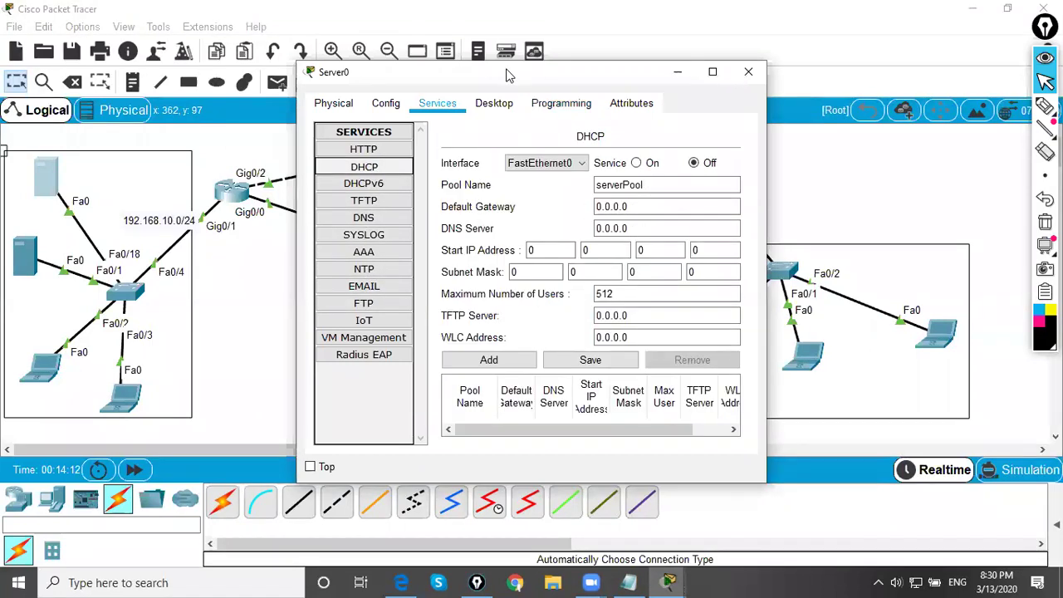
drag(508, 74, 668, 85)
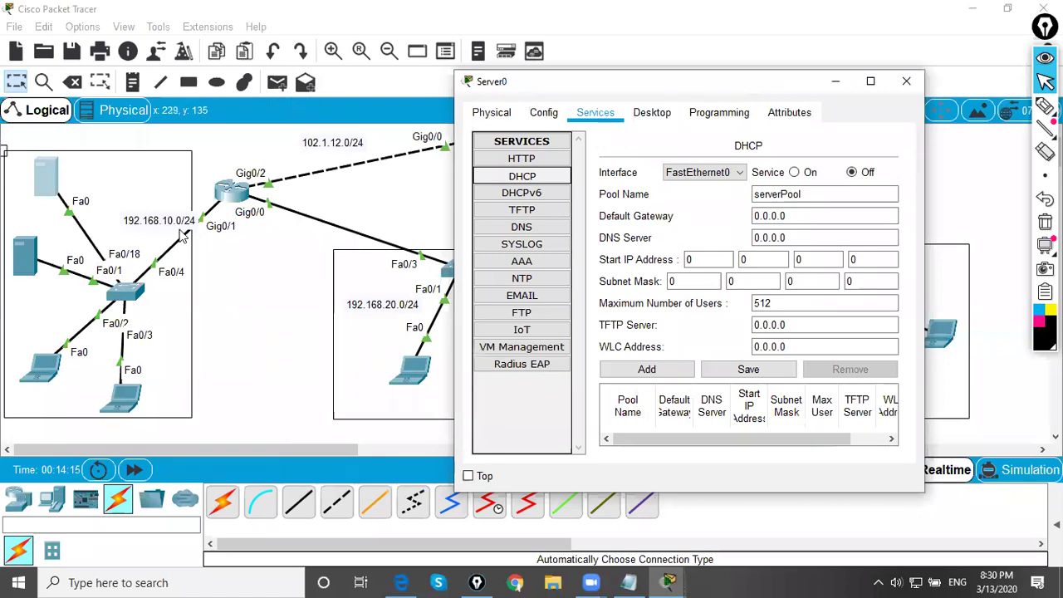
- Circle Server0 on the topology, then bring up Server0's Desktop IP Configuration
click(199, 212)
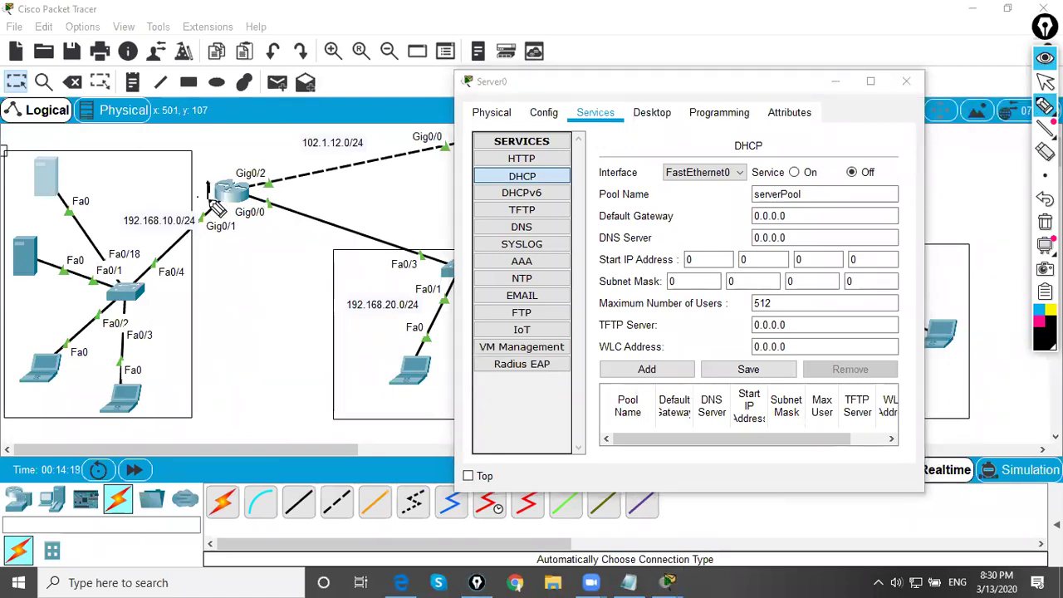
mouse_move(60, 154)
mouse_down()
mouse_move(18, 168)
mouse_move(39, 211)
mouse_move(67, 162)
mouse_move(31, 152)
mouse_up()
click(1045, 81)
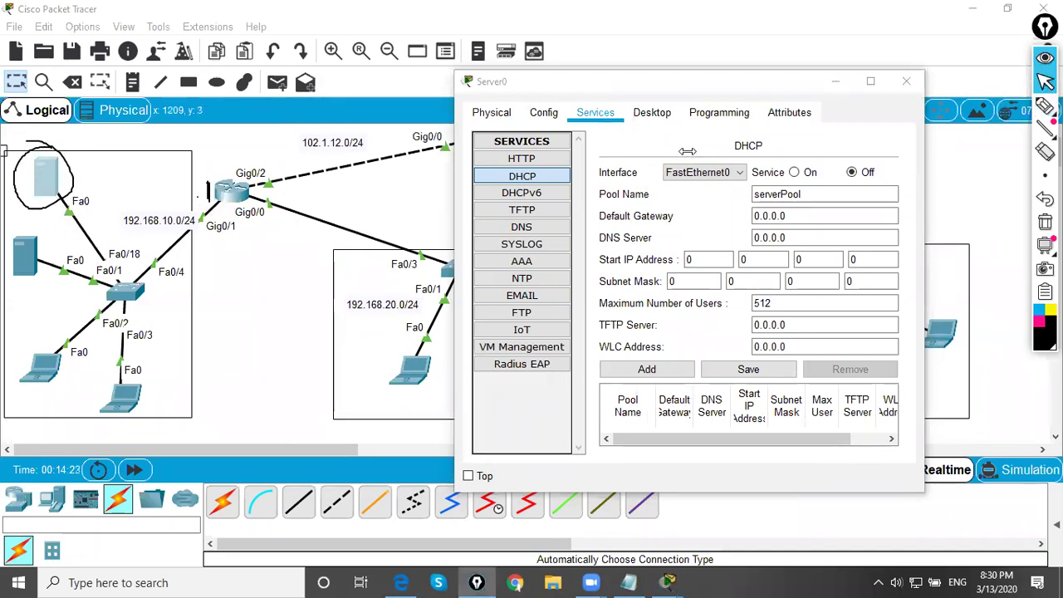
click(654, 115)
click(511, 198)
- Give Server0 static IP 192.168.10.100 and default gateway 192.168.10.1, then close IP Configuration
click(634, 206)
text(192.168)
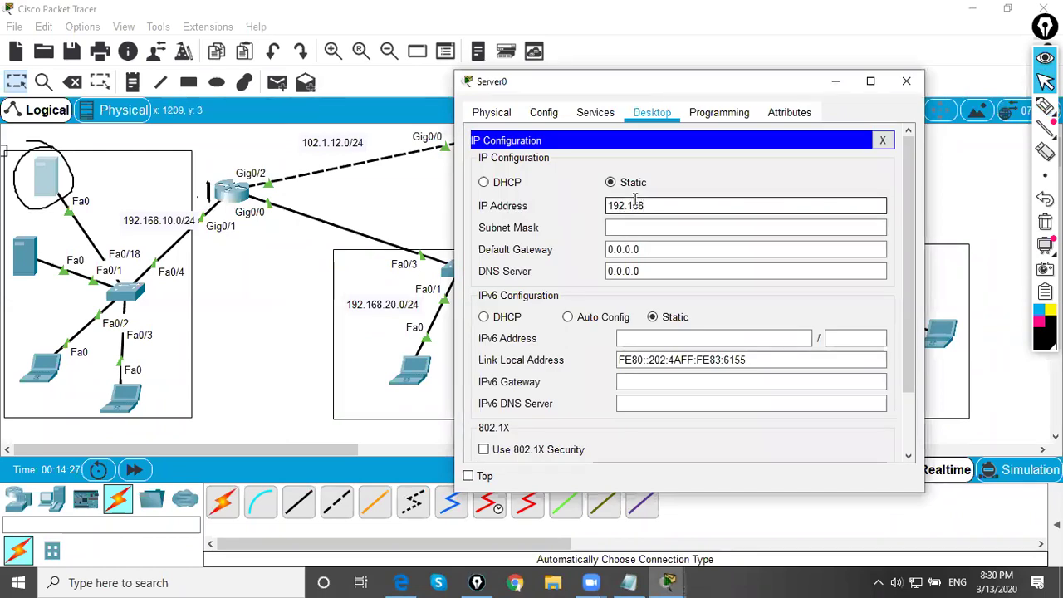
text(.10.100)
key(Tab)
drag(652, 250, 575, 249)
text(19)
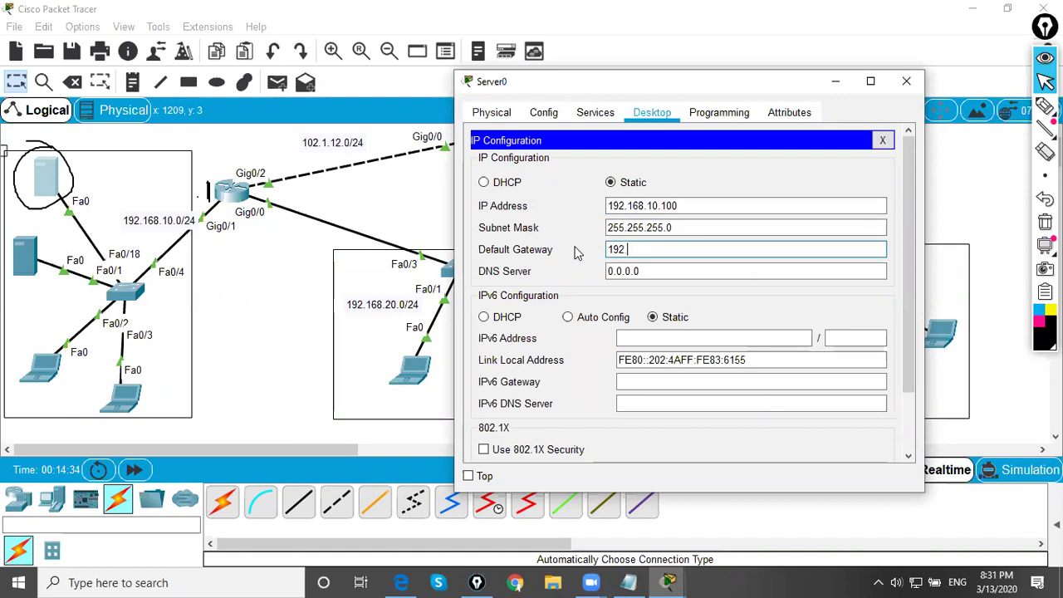
text(2.168.10.1)
key(Tab)
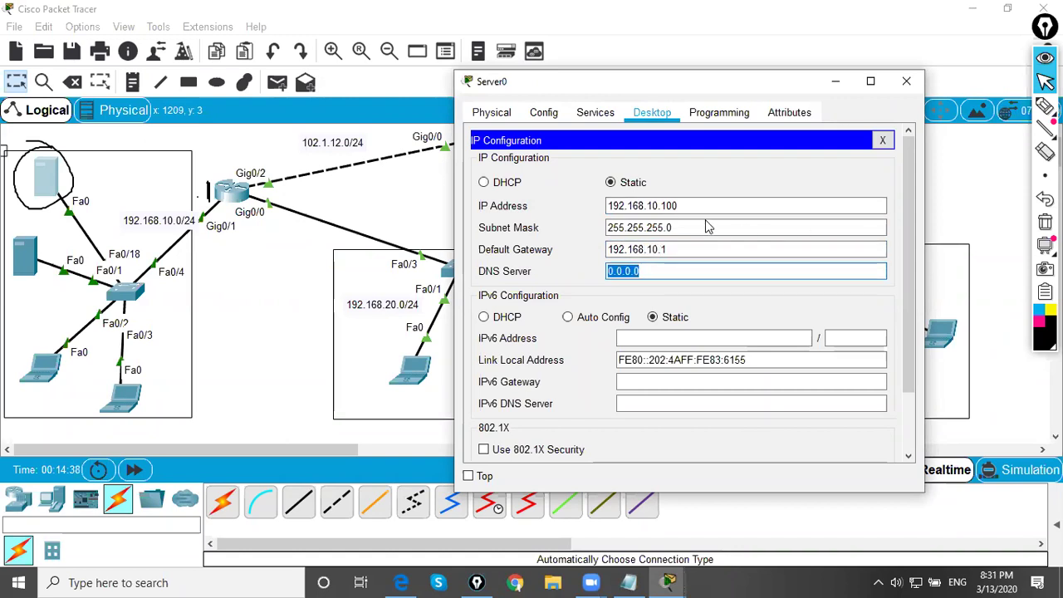
click(884, 143)
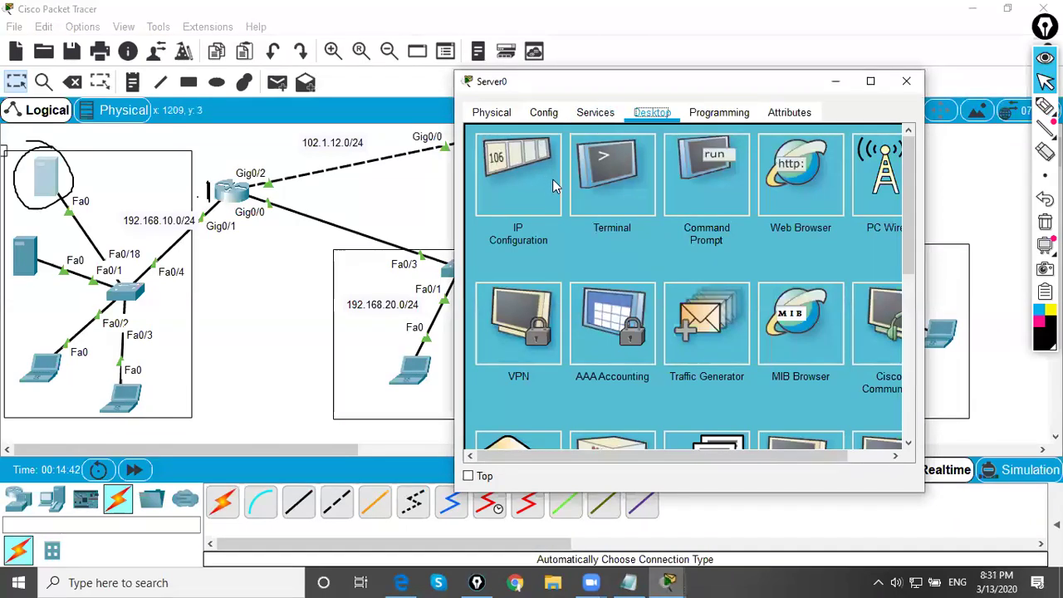
- Set the Server0 DHCP pool's default gateway to 192.168.10.1, circling the switch-side laptop
click(592, 112)
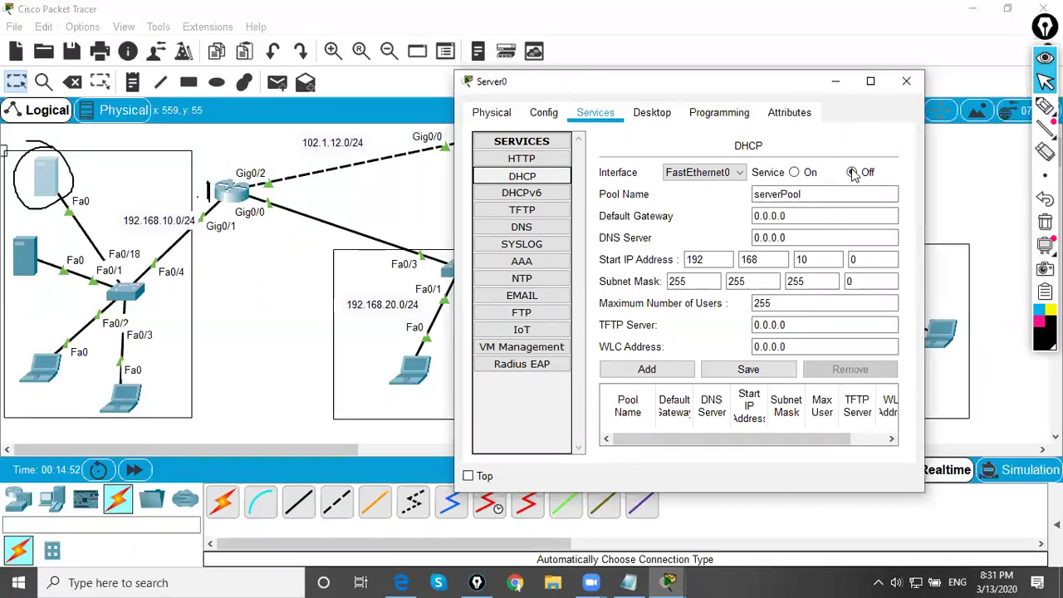
click(795, 218)
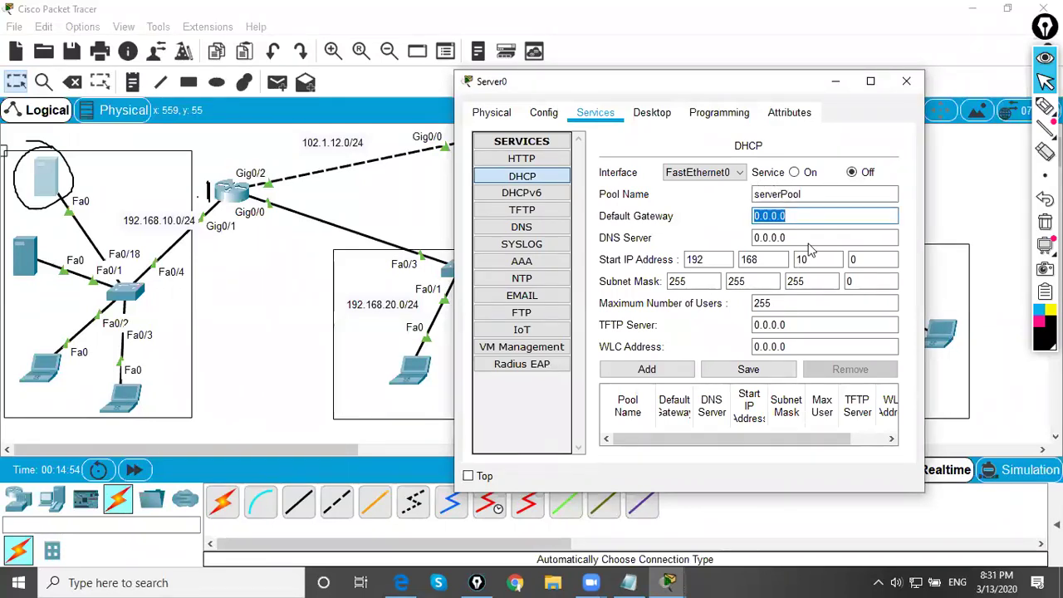
key(BackSpace)
text(192.168.10.1)
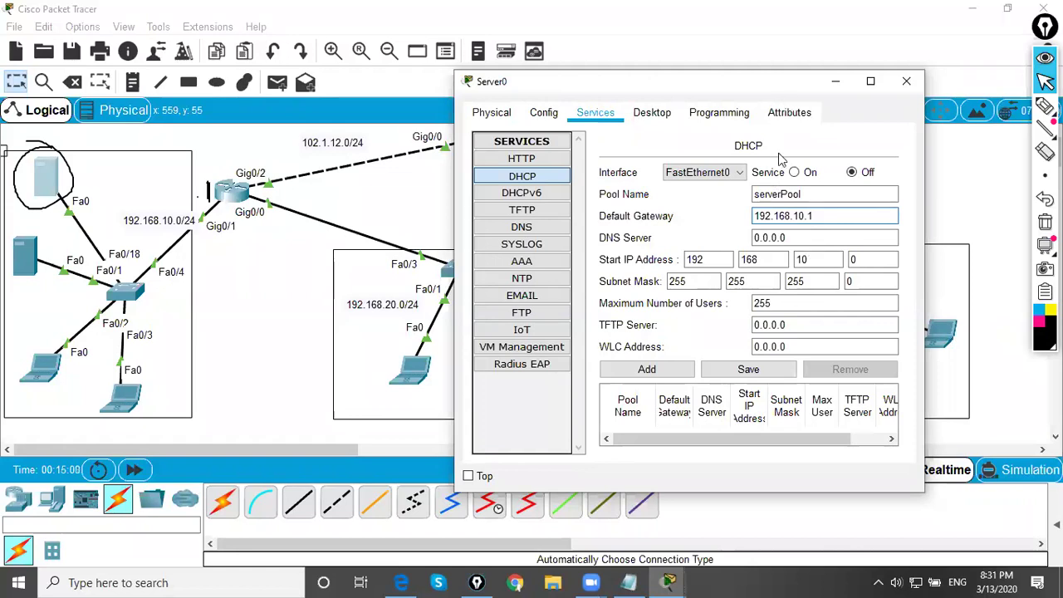
click(796, 240)
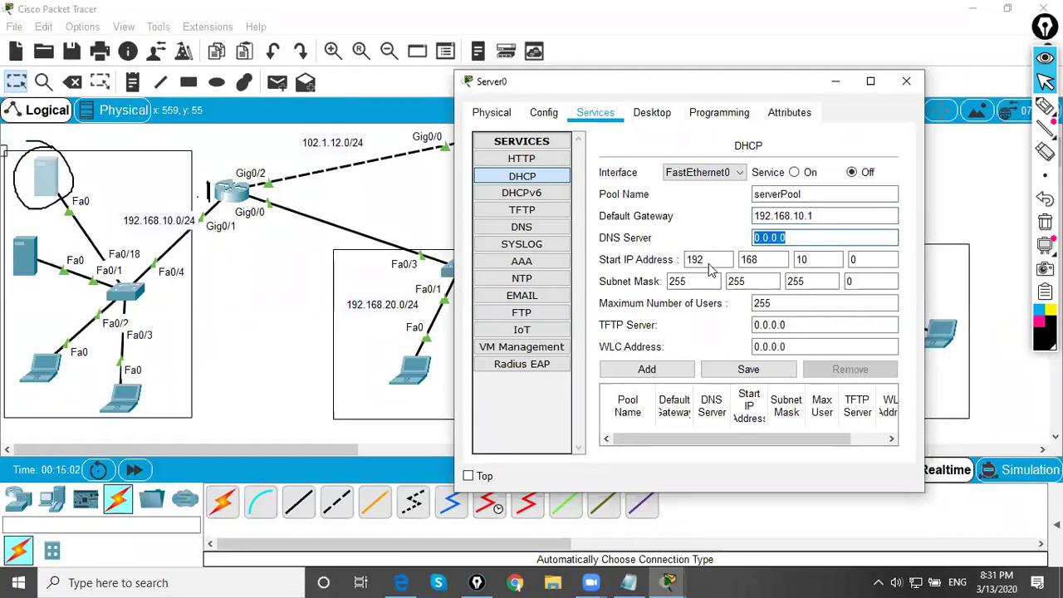
click(712, 265)
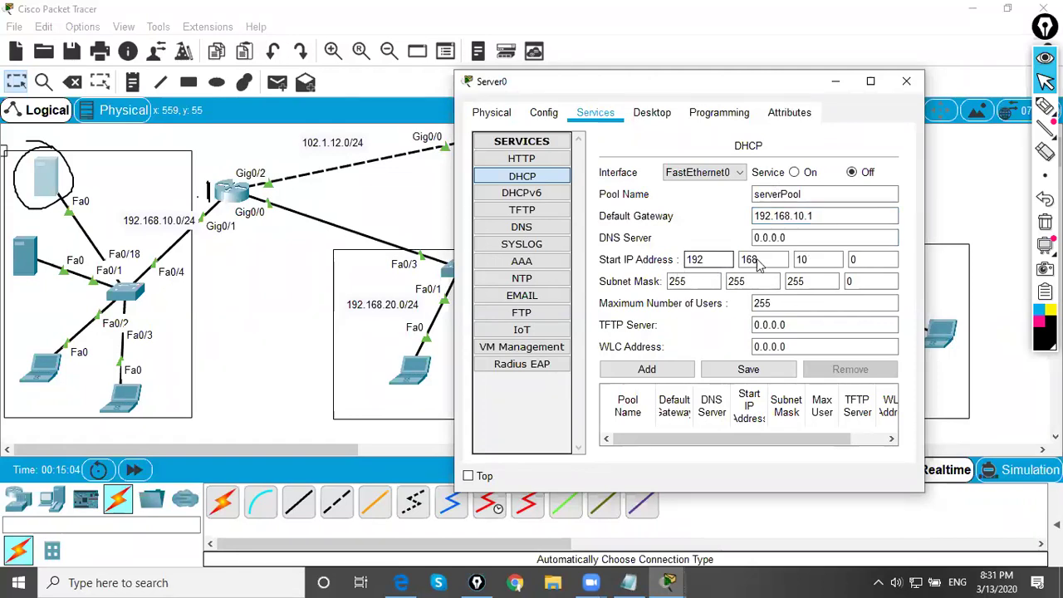
mouse_move(45, 356)
mouse_down()
mouse_move(62, 387)
mouse_move(46, 350)
mouse_move(61, 369)
mouse_move(61, 336)
mouse_move(89, 315)
mouse_up()
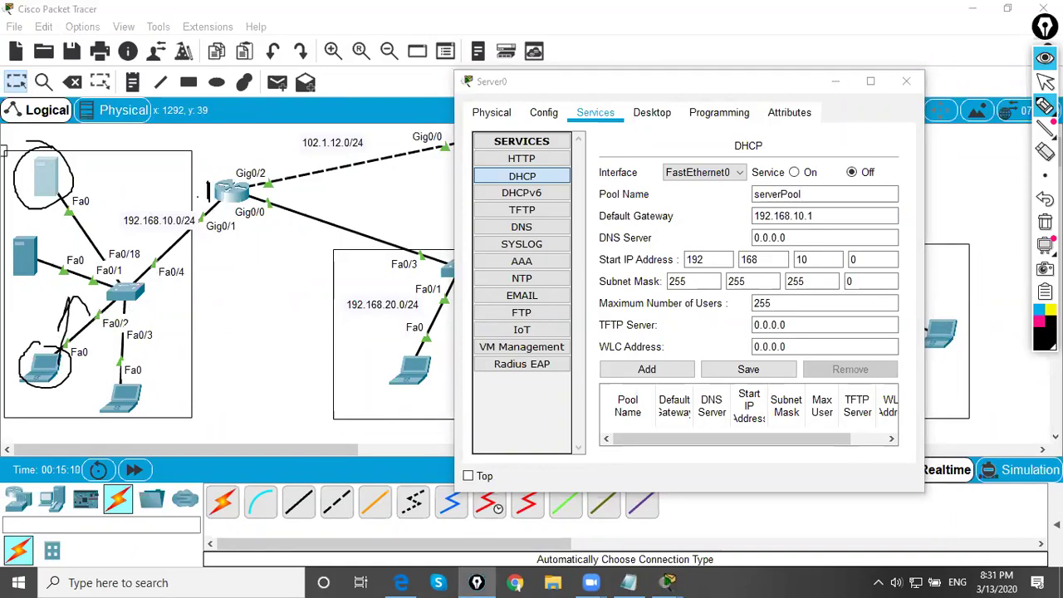
click(1046, 81)
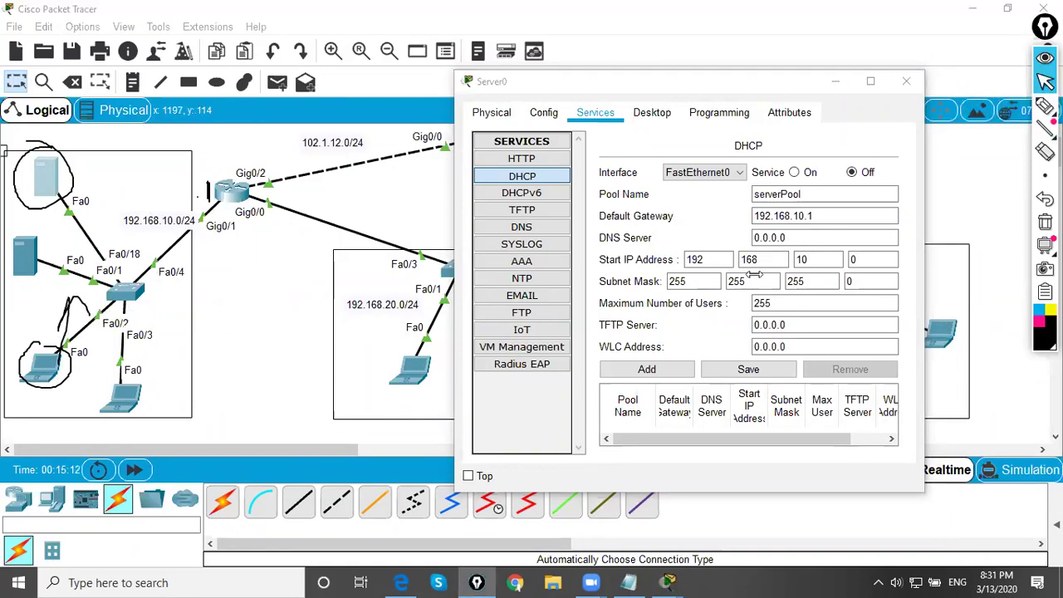
- Set the pool's start address to 192.168.10.10 and maximum users to 40
click(862, 259)
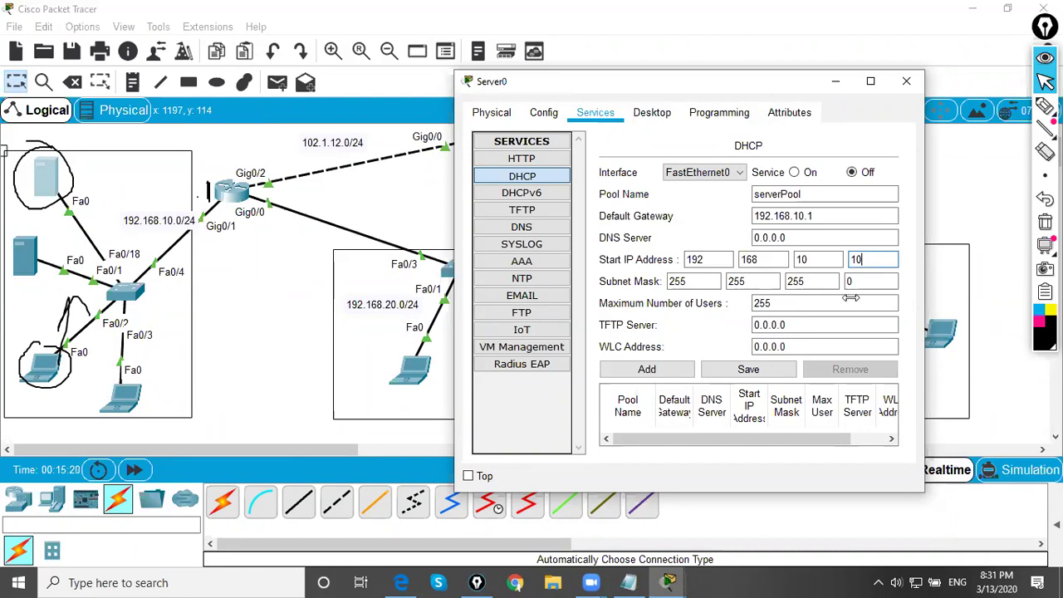
click(762, 302)
key(BackSpace)
key(BackSpace)
key(BackSpace)
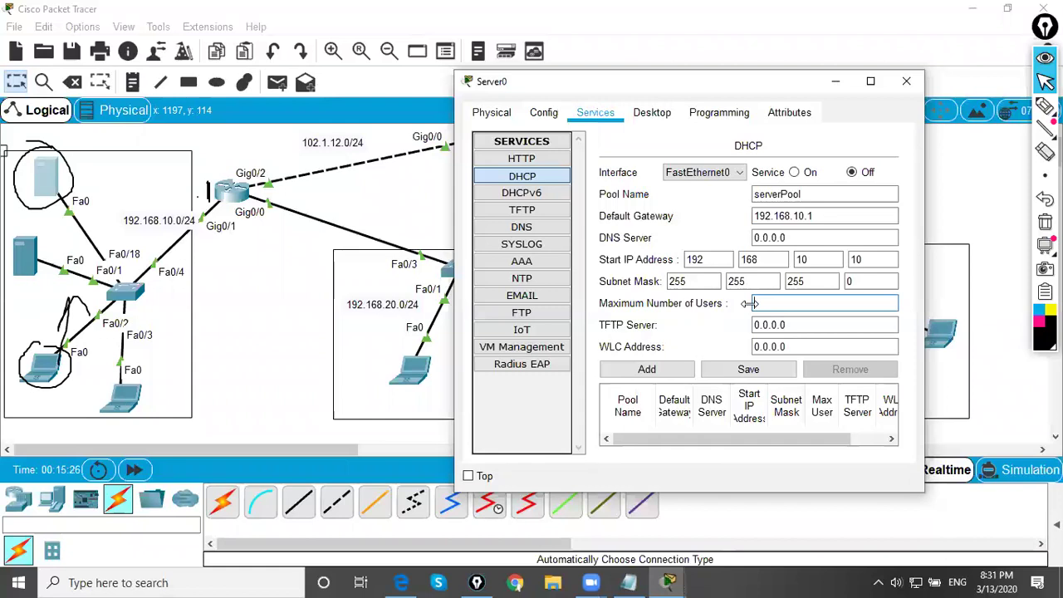
text(5)
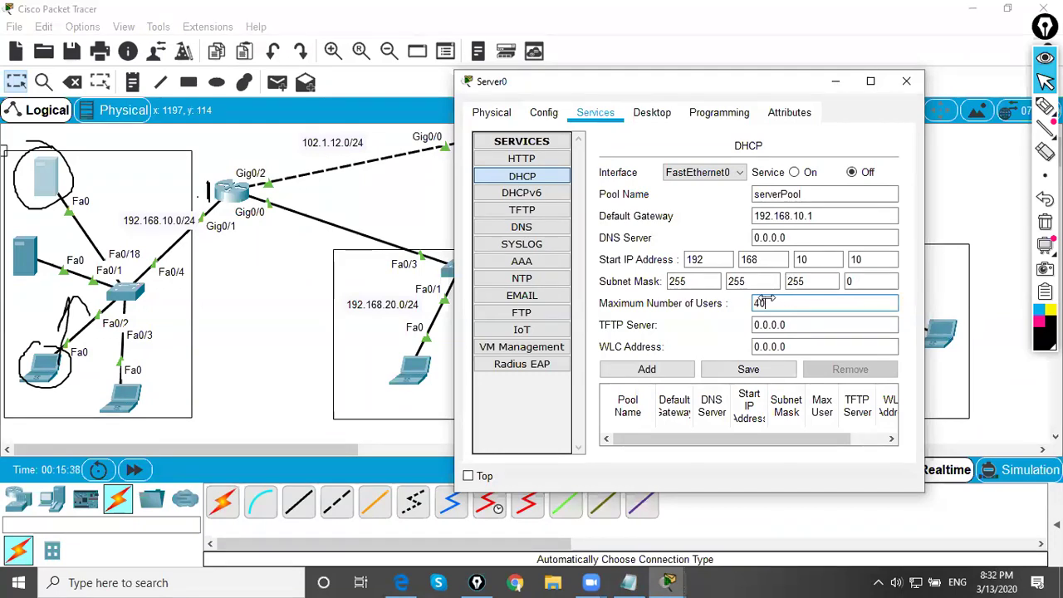
- Sketch marks around the switch and lower laptops, then erase them
click(1045, 106)
mouse_move(46, 365)
mouse_down()
mouse_move(65, 270)
mouse_move(100, 339)
mouse_move(108, 327)
mouse_move(96, 352)
mouse_move(150, 314)
mouse_up()
mouse_move(125, 403)
mouse_down()
mouse_move(182, 328)
mouse_move(179, 339)
mouse_move(229, 324)
mouse_up()
mouse_move(200, 370)
mouse_down()
mouse_move(230, 376)
mouse_move(260, 303)
mouse_up()
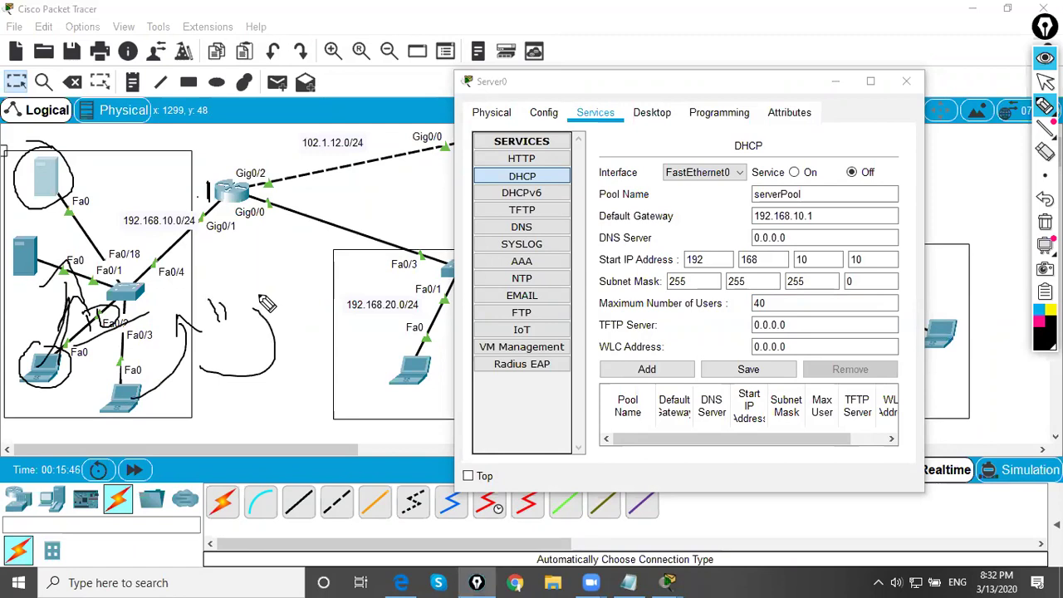
key(ctrl+shift+c)
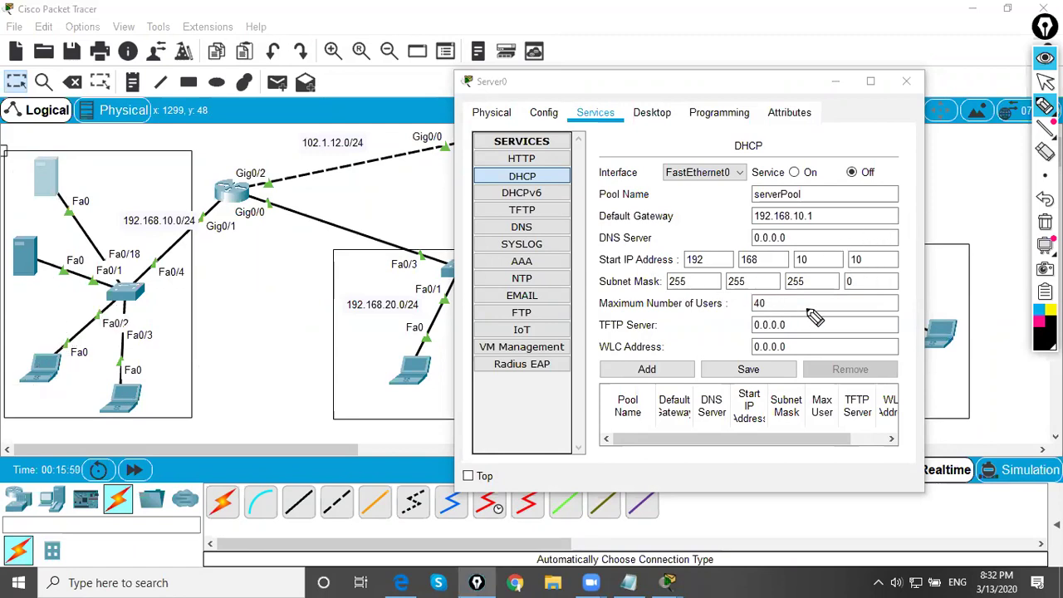
click(1045, 81)
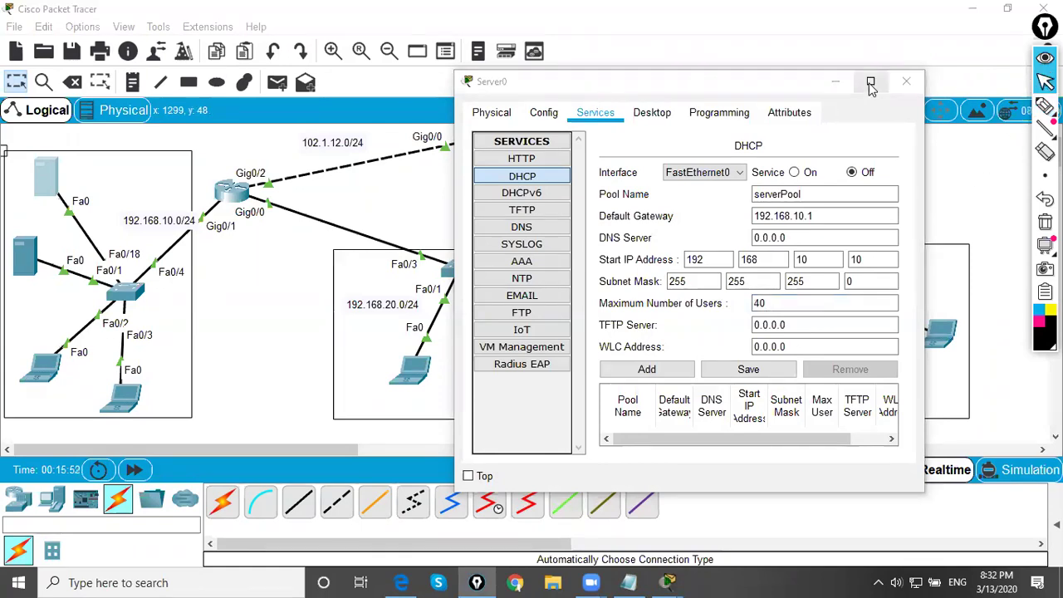
- Save serverPool, turn the DHCP service on, and label Server0 'DHCP server' on the topology
click(871, 80)
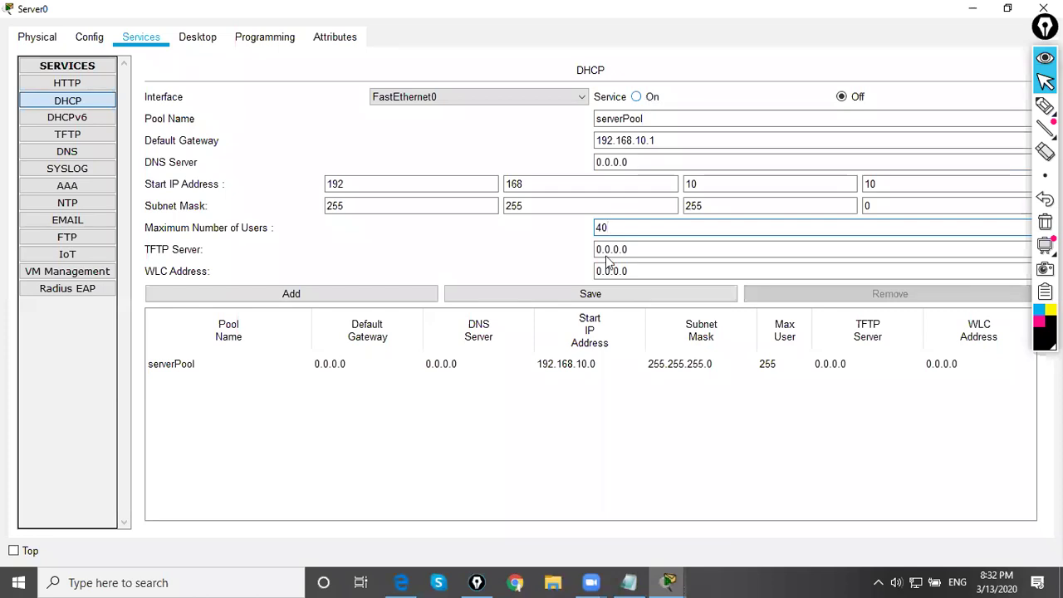
click(582, 295)
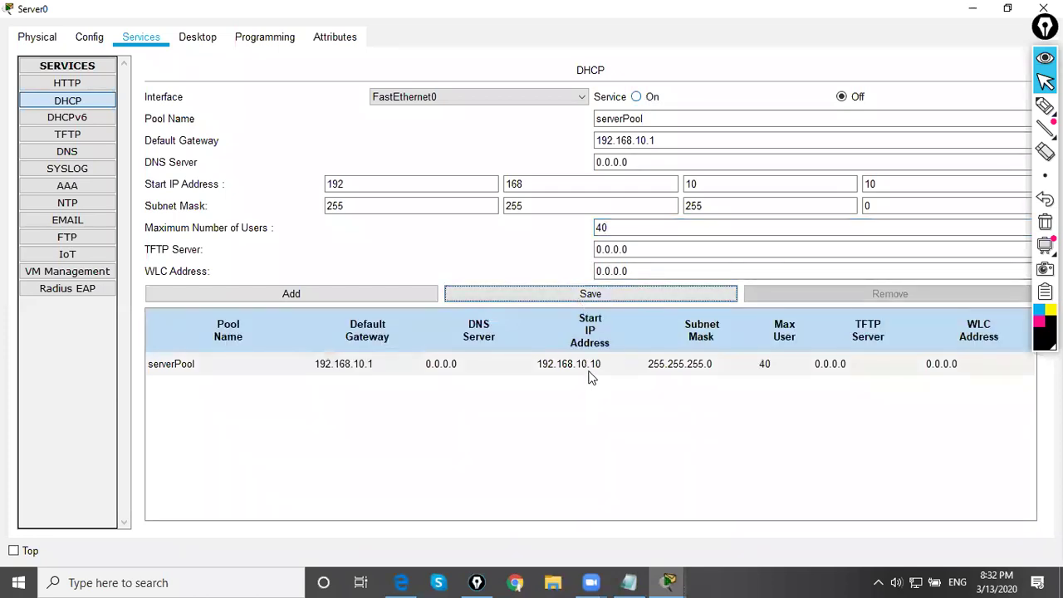
click(638, 97)
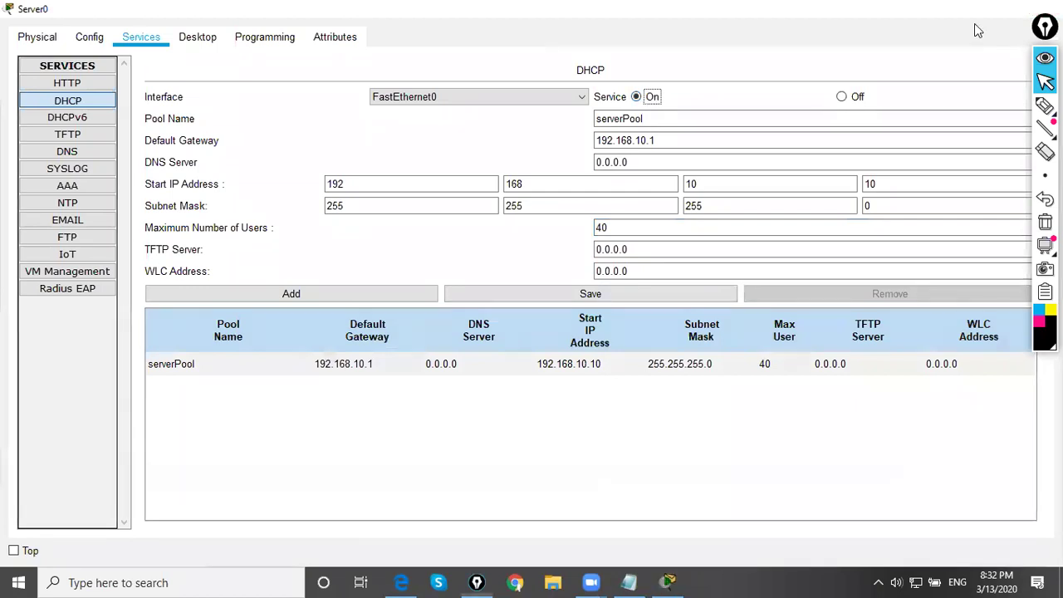
click(973, 9)
mouse_move(77, 172)
mouse_down()
mouse_move(124, 177)
mouse_move(185, 151)
mouse_move(274, 143)
mouse_move(336, 117)
mouse_move(359, 123)
mouse_up()
mouse_move(187, 155)
mouse_down()
mouse_move(166, 142)
mouse_move(160, 169)
mouse_up()
- Ink a line from Server0 toward the router, then switch Server1's IP configuration to DHCP
drag(98, 201, 362, 164)
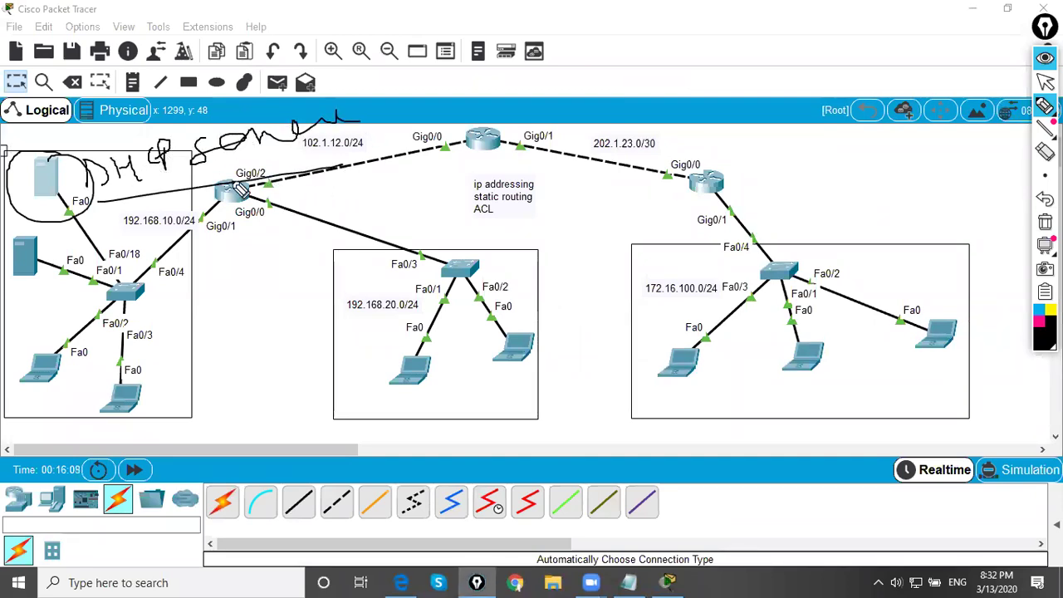
click(1045, 81)
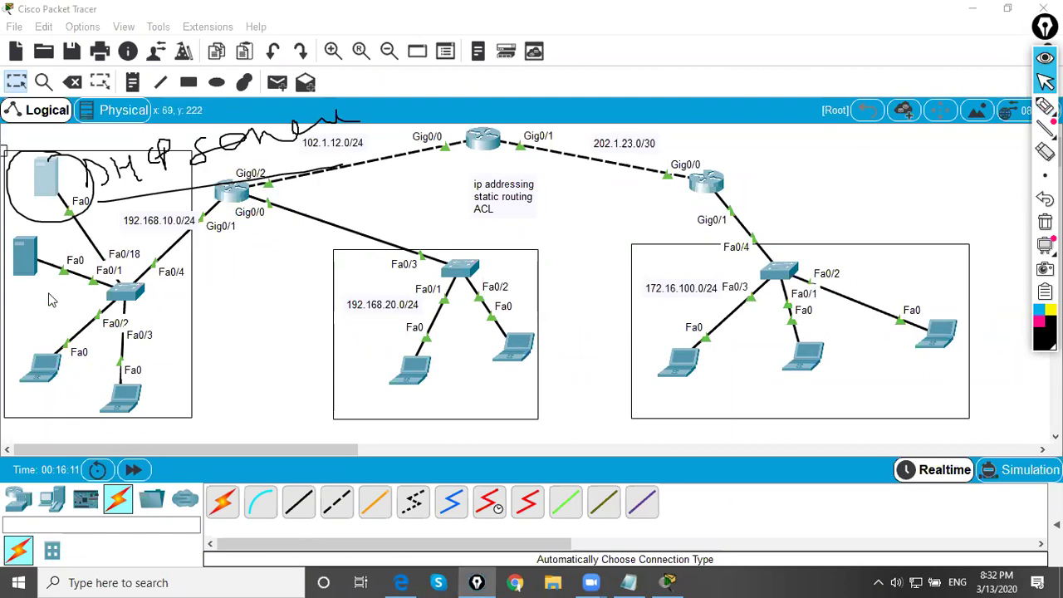
click(25, 258)
click(495, 103)
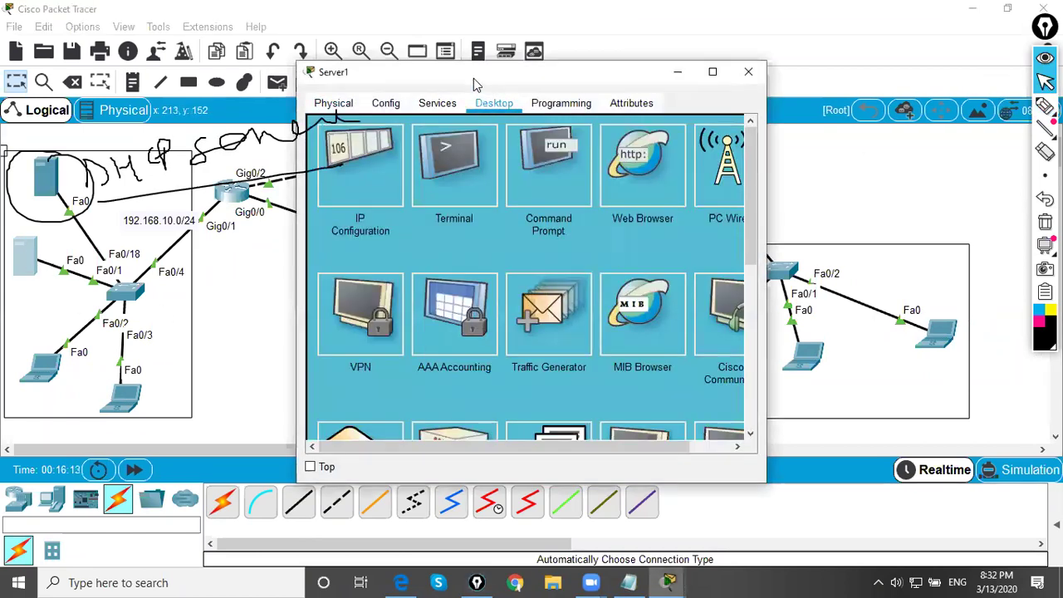
drag(474, 78, 594, 87)
click(490, 170)
click(585, 205)
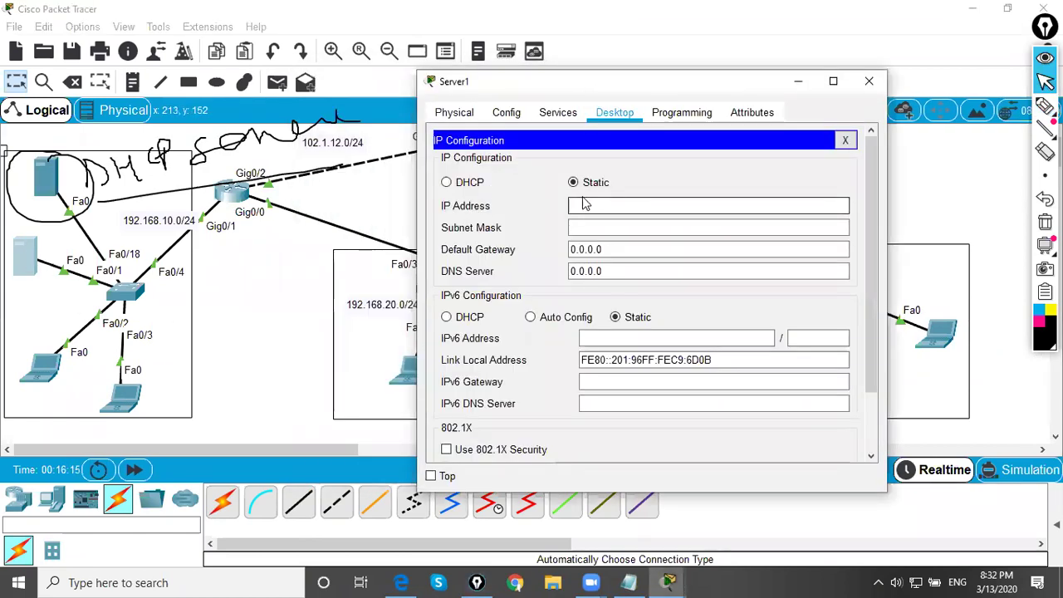
click(465, 191)
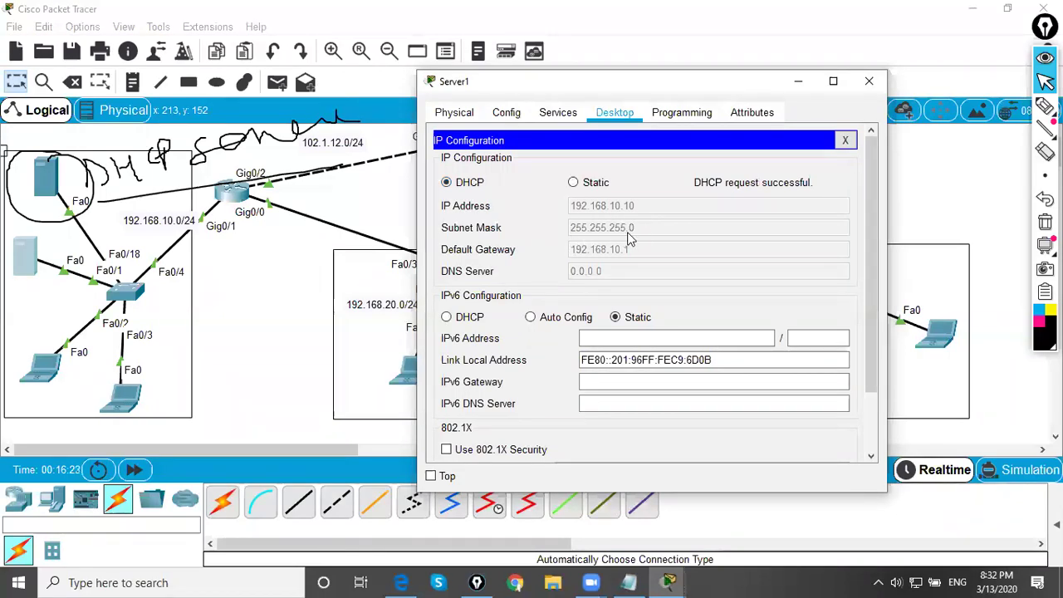
- Set Laptop0 to DHCP so it obtains 192.168.10.11, then close its window
click(42, 365)
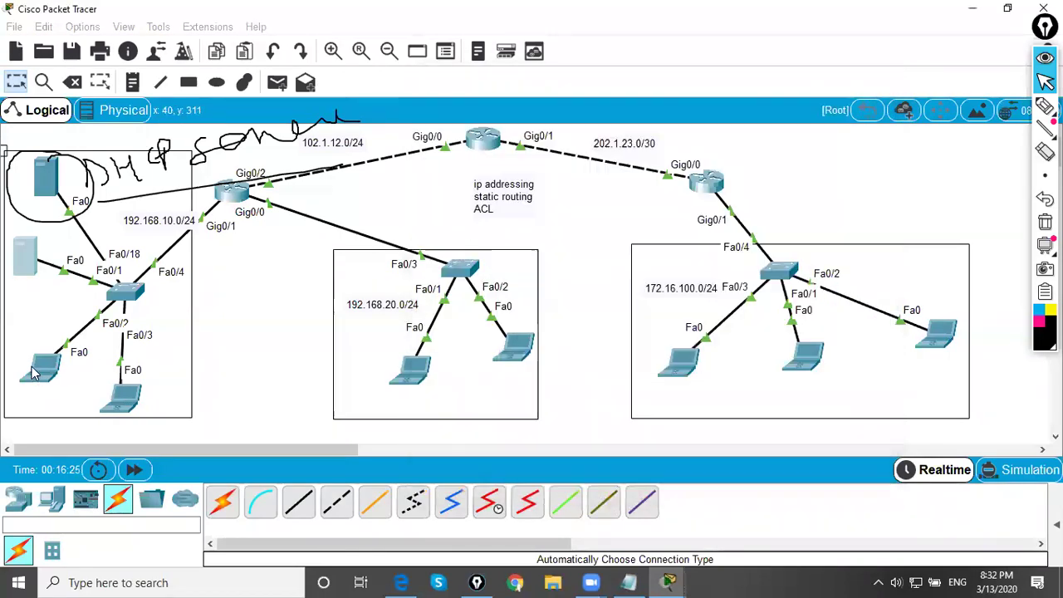
click(439, 103)
click(394, 163)
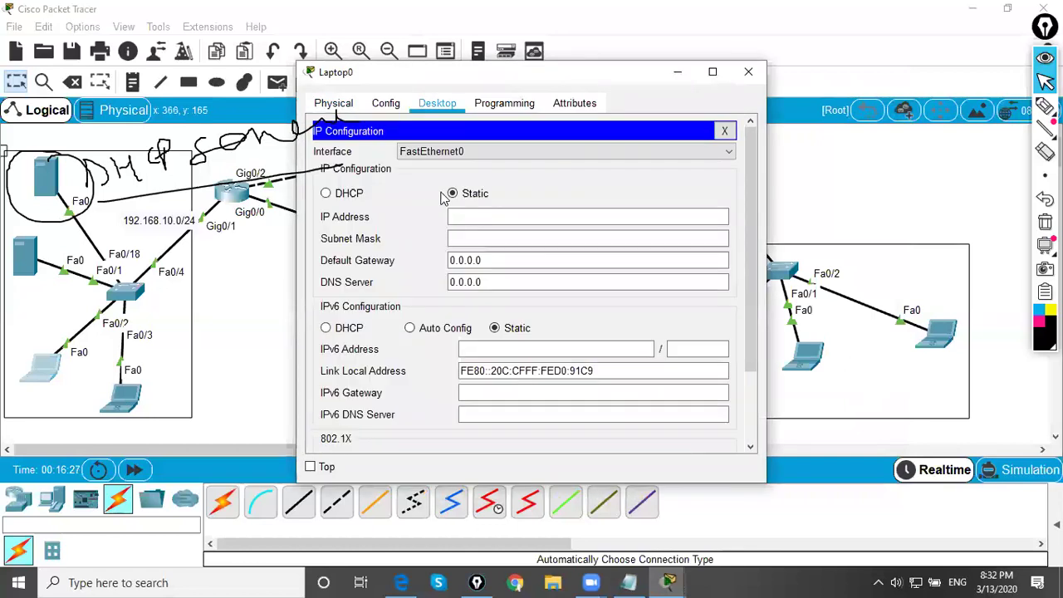
click(348, 194)
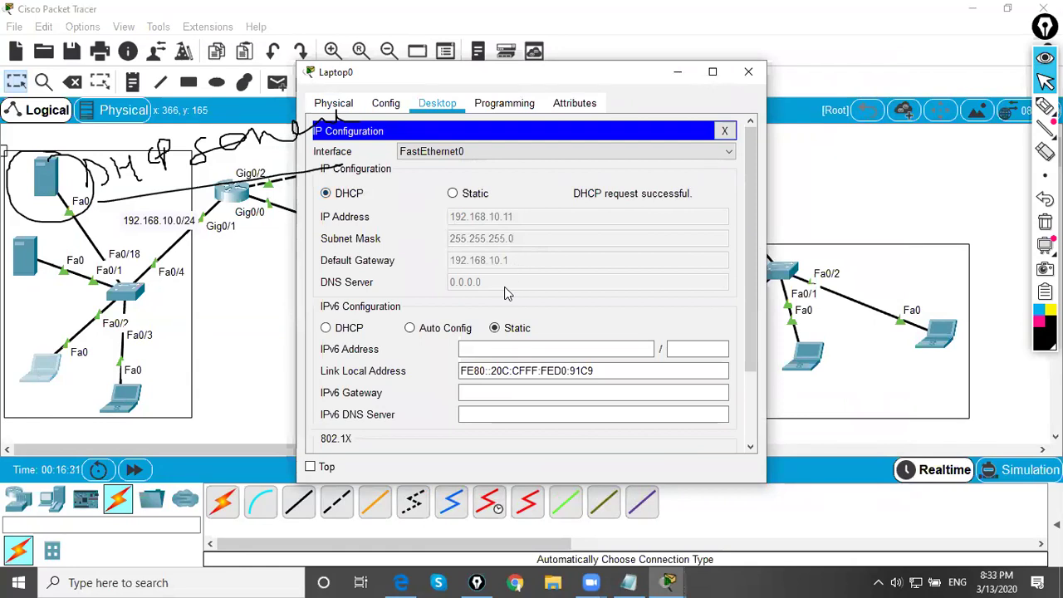
click(749, 72)
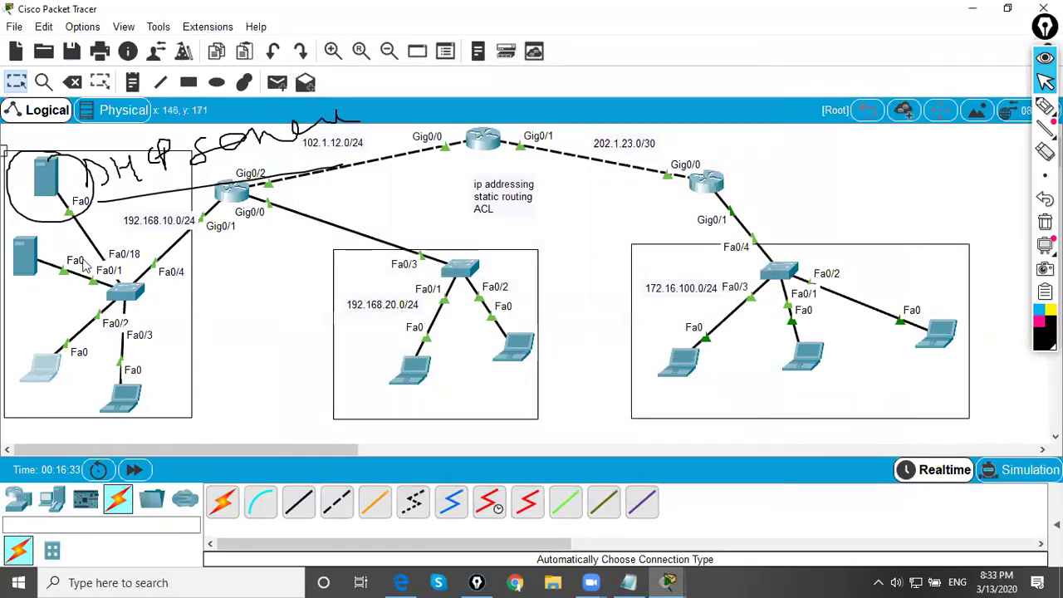
- Return Server1 to static addressing and recheck Laptop0's DHCP address 192.168.10.11
click(28, 264)
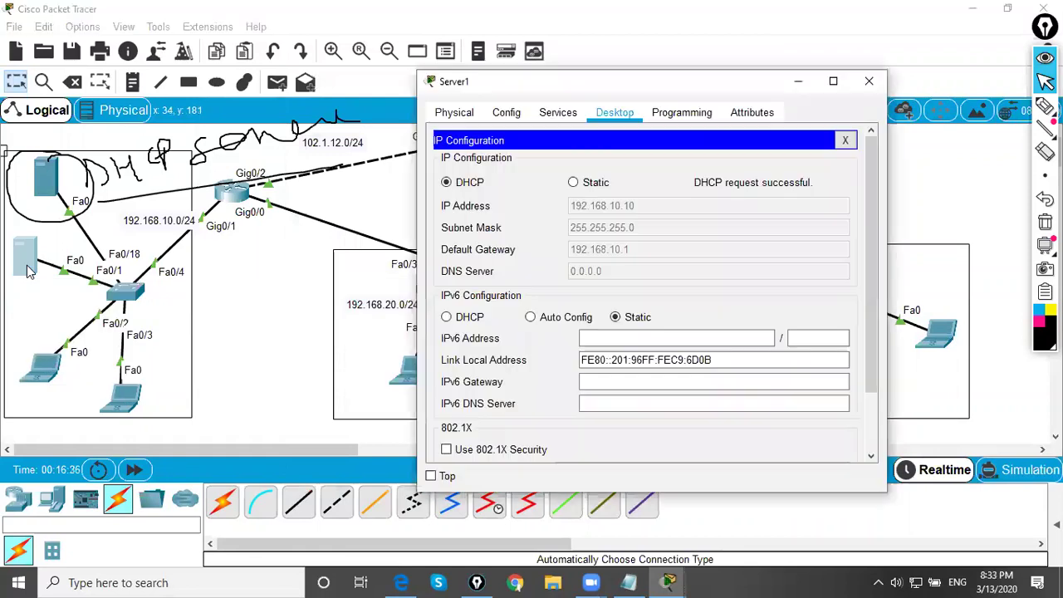
click(574, 182)
click(587, 231)
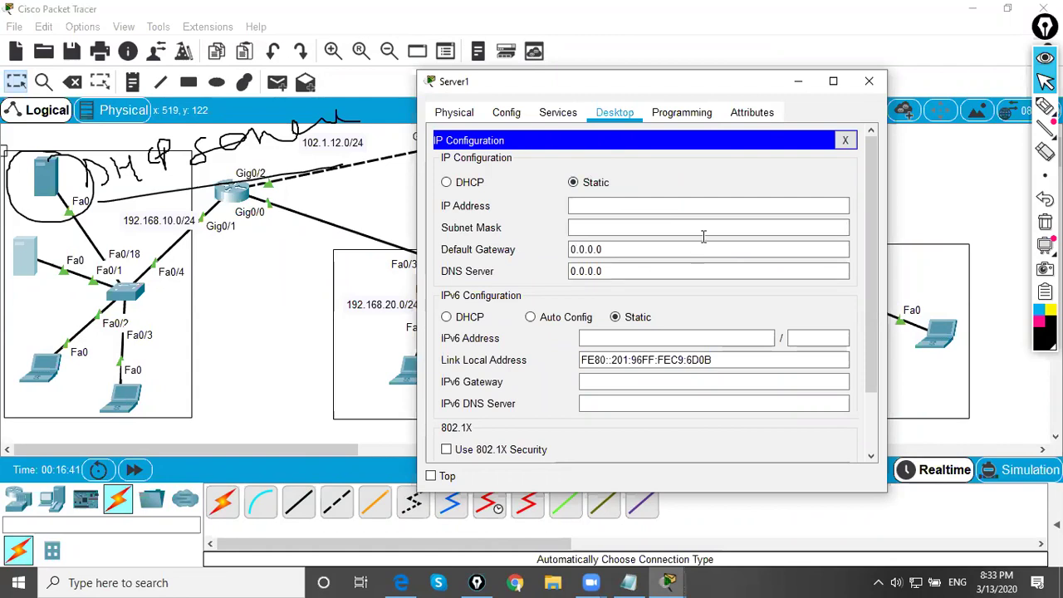
click(40, 367)
click(359, 166)
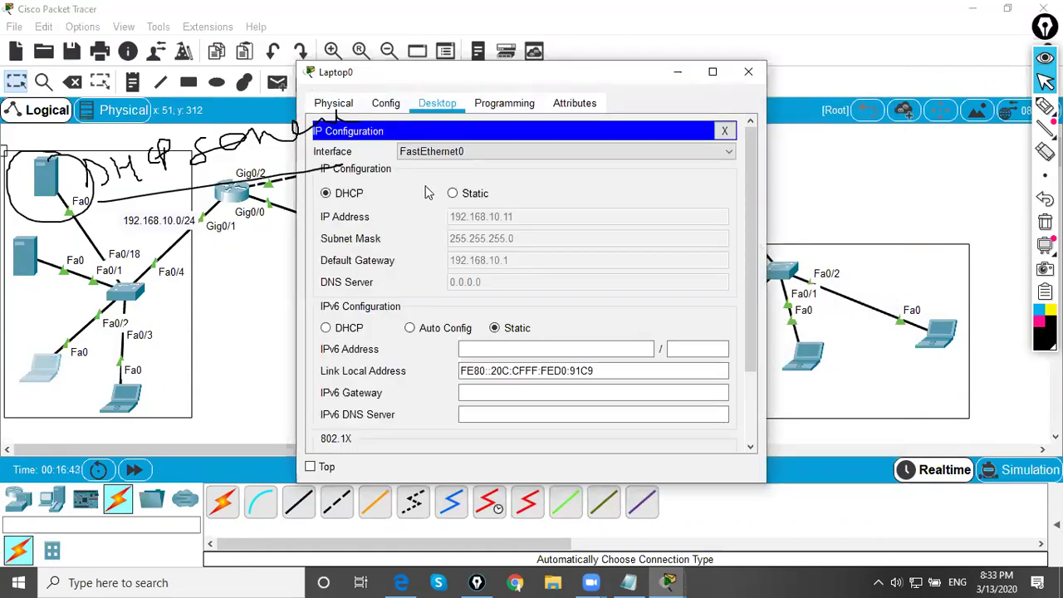
click(749, 71)
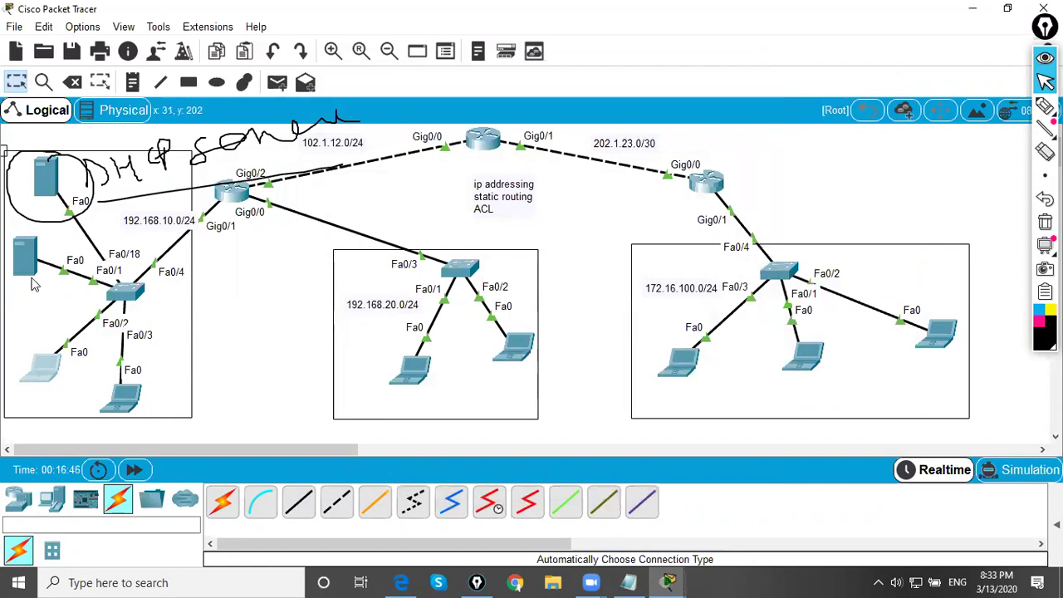
- Switch Laptop1's IP configuration to DHCP, re-requesting once to receive 192.168.10.12, then close it
click(122, 397)
click(438, 103)
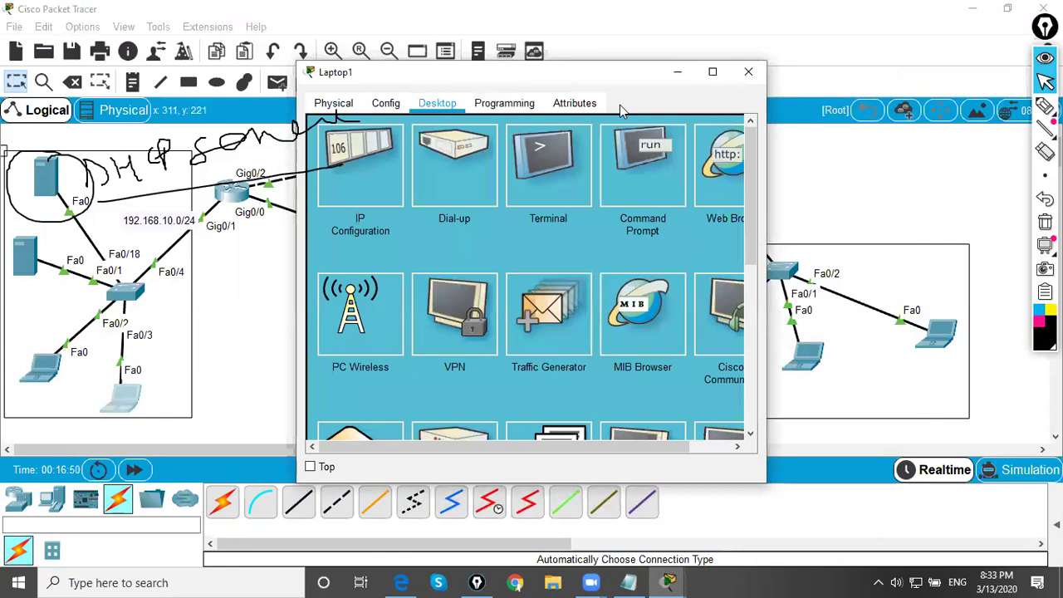
drag(544, 81, 663, 94)
click(460, 215)
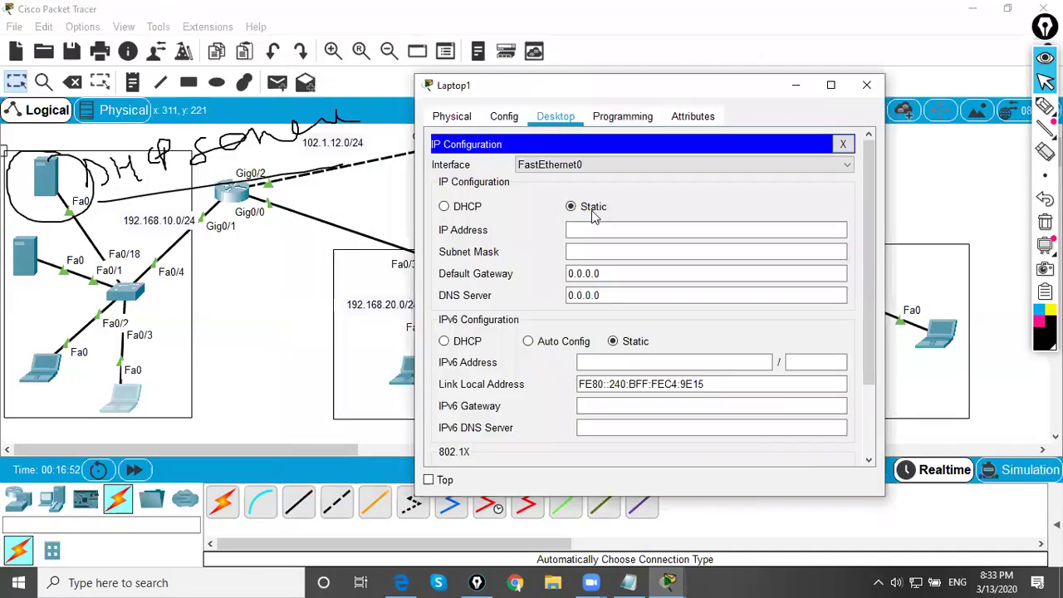
click(461, 207)
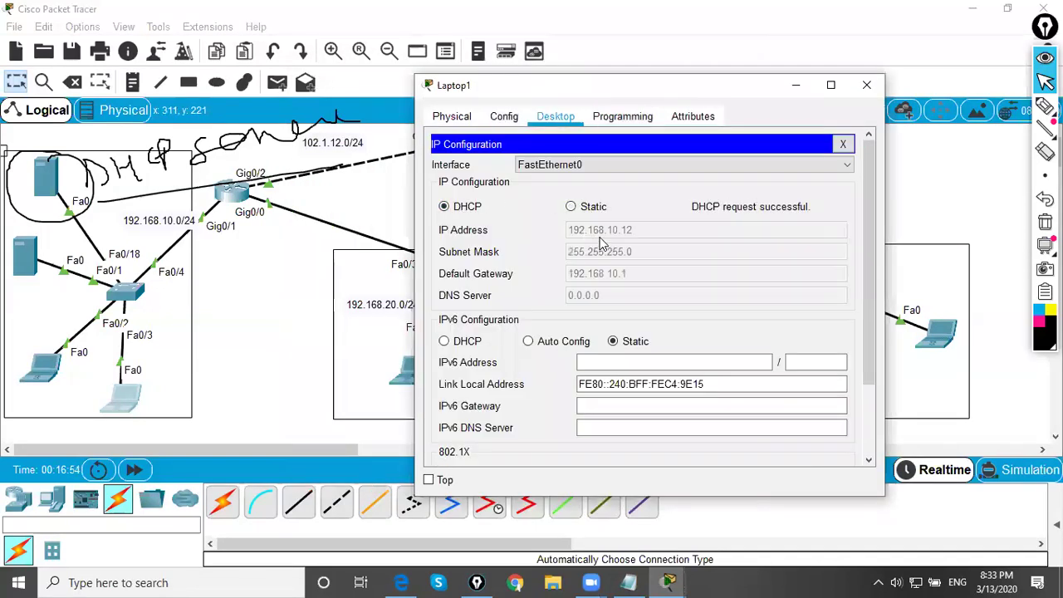
click(572, 207)
click(445, 207)
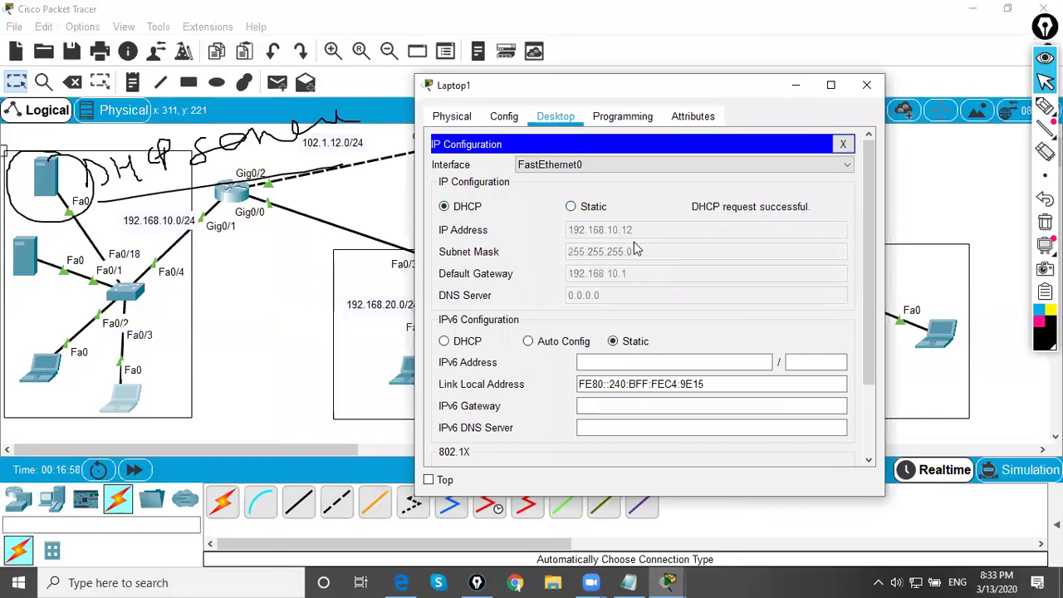
click(41, 366)
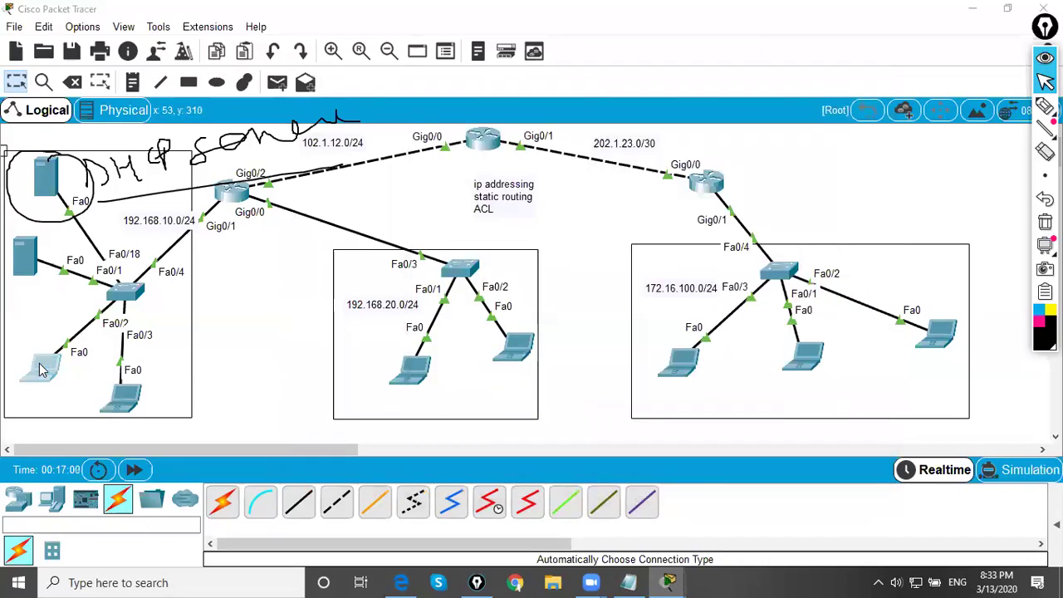
- Set Laptop0's IP configuration to DHCP, obtaining 192.168.10.10
click(380, 173)
click(468, 194)
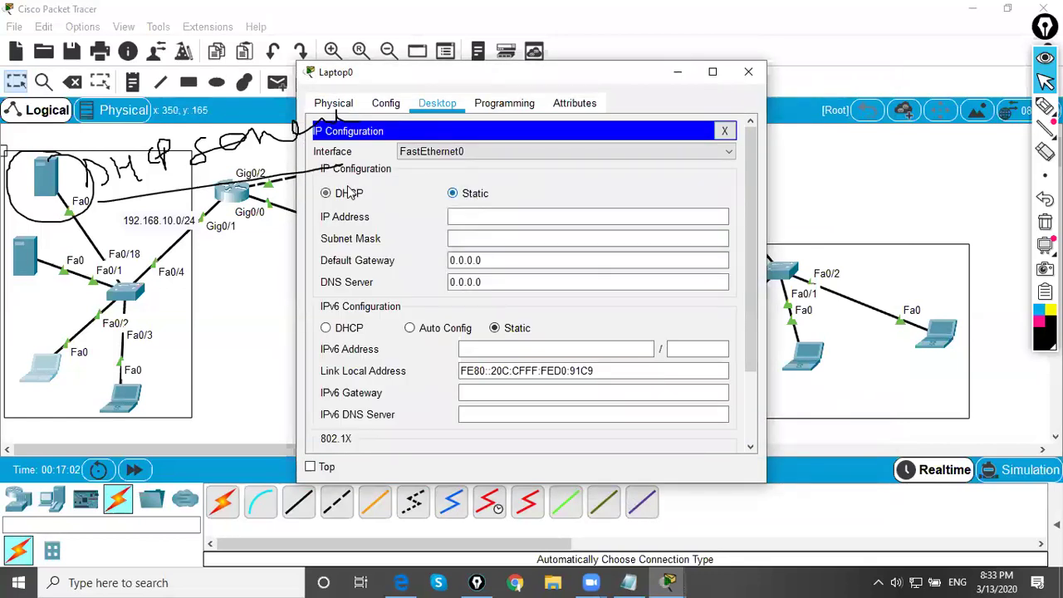
click(348, 198)
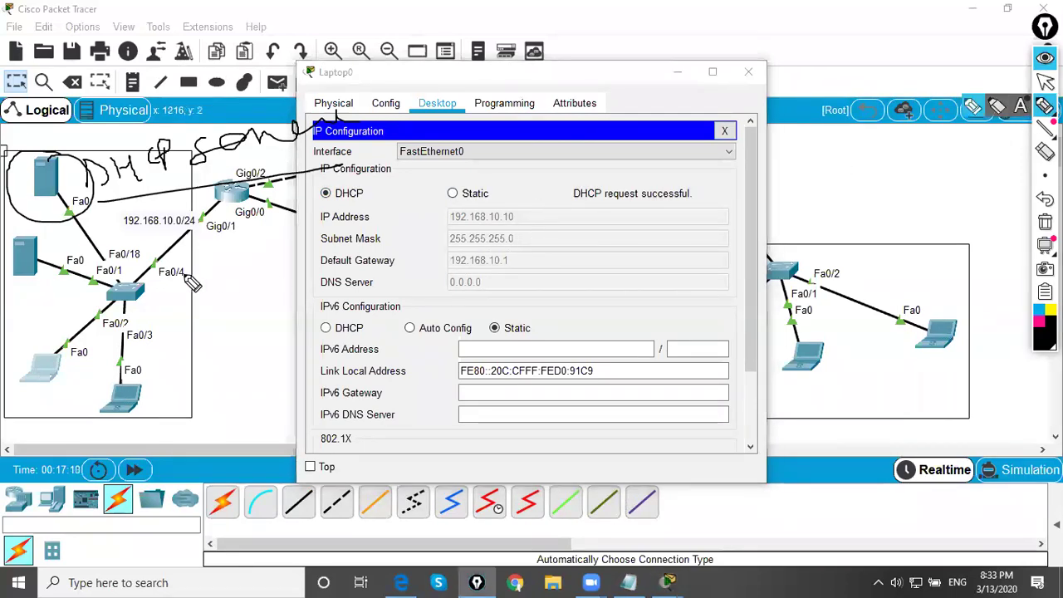
- Mark the servers, laptops and 192.168.10.10 in ink, clear it all, then circle the second server
drag(25, 267, 55, 250)
mouse_move(41, 370)
mouse_down()
mouse_move(129, 324)
mouse_move(123, 367)
mouse_move(199, 322)
mouse_move(203, 366)
mouse_move(175, 382)
mouse_up()
mouse_move(55, 246)
mouse_down()
mouse_move(26, 241)
mouse_move(44, 306)
mouse_move(42, 259)
mouse_up()
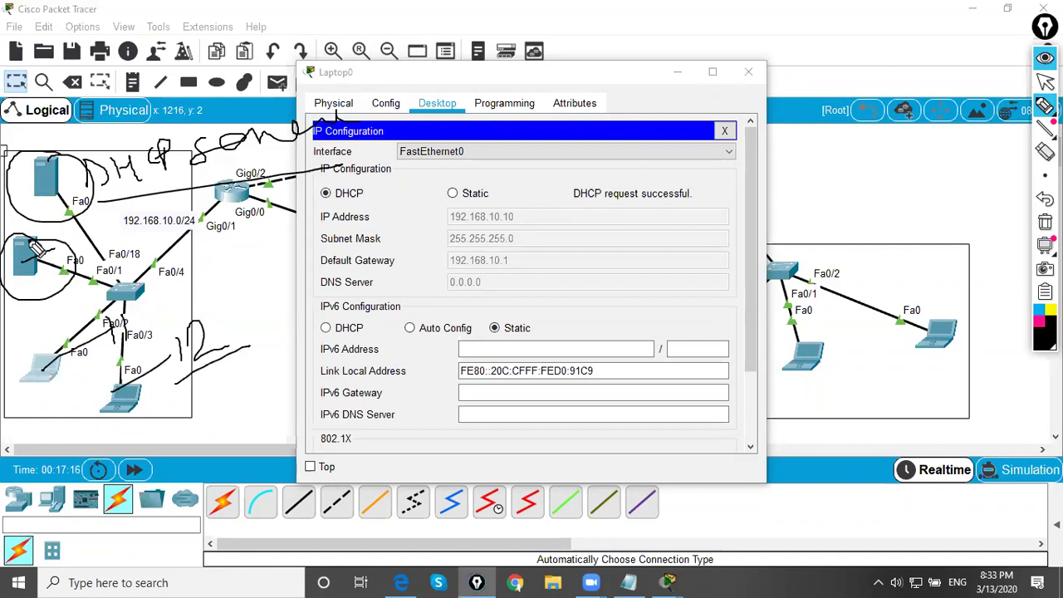
mouse_move(58, 347)
mouse_down()
mouse_move(52, 405)
mouse_move(50, 339)
mouse_up()
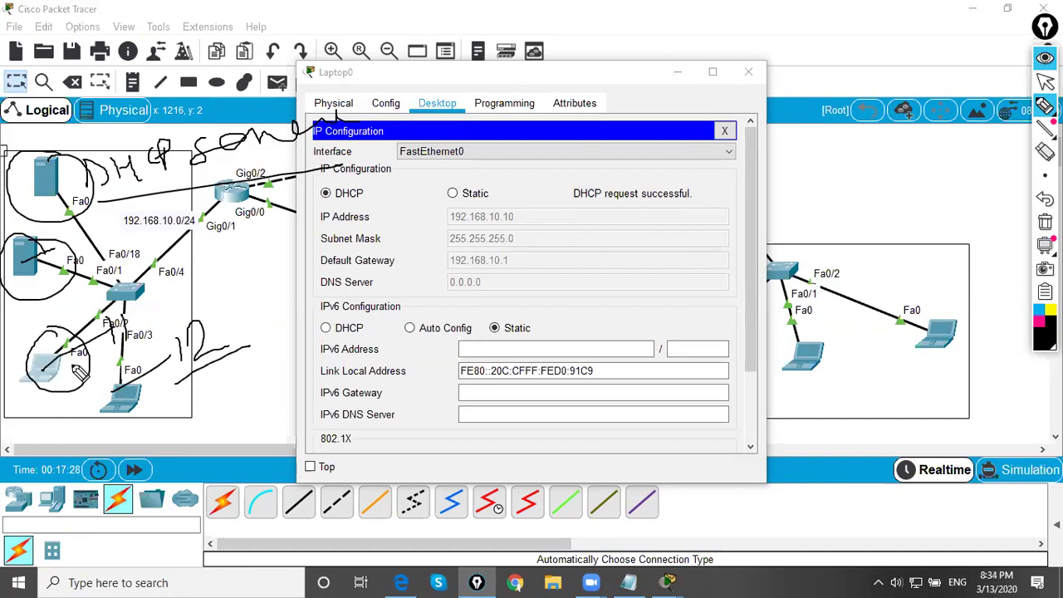
drag(512, 219, 530, 215)
mouse_move(54, 249)
mouse_down()
mouse_move(66, 235)
mouse_move(88, 249)
mouse_up()
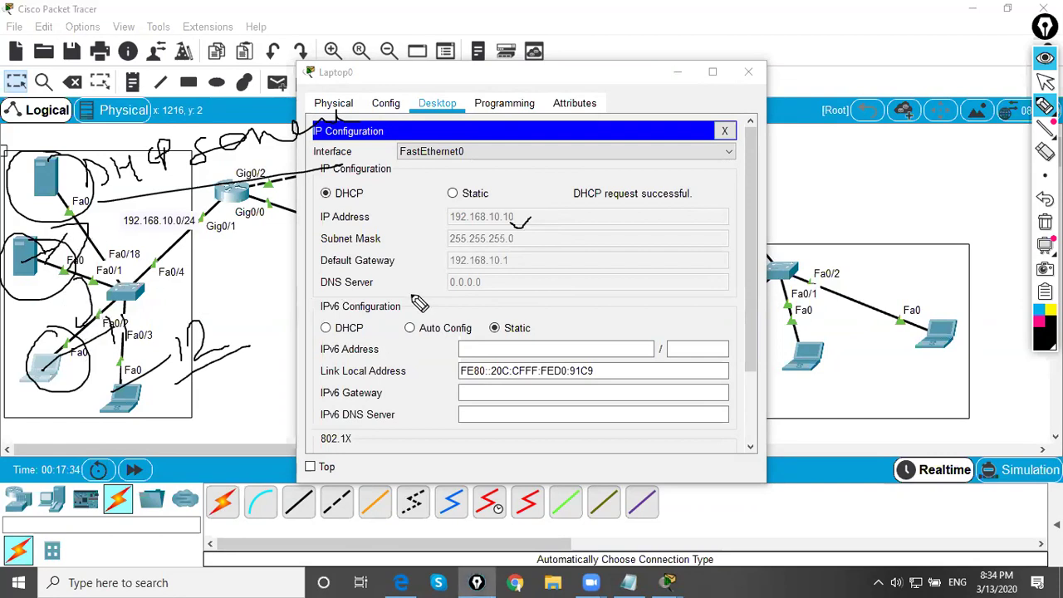
key(ctrl+shift+c)
mouse_move(51, 233)
mouse_down()
mouse_move(4, 262)
mouse_move(61, 287)
mouse_move(60, 234)
mouse_move(35, 240)
mouse_up()
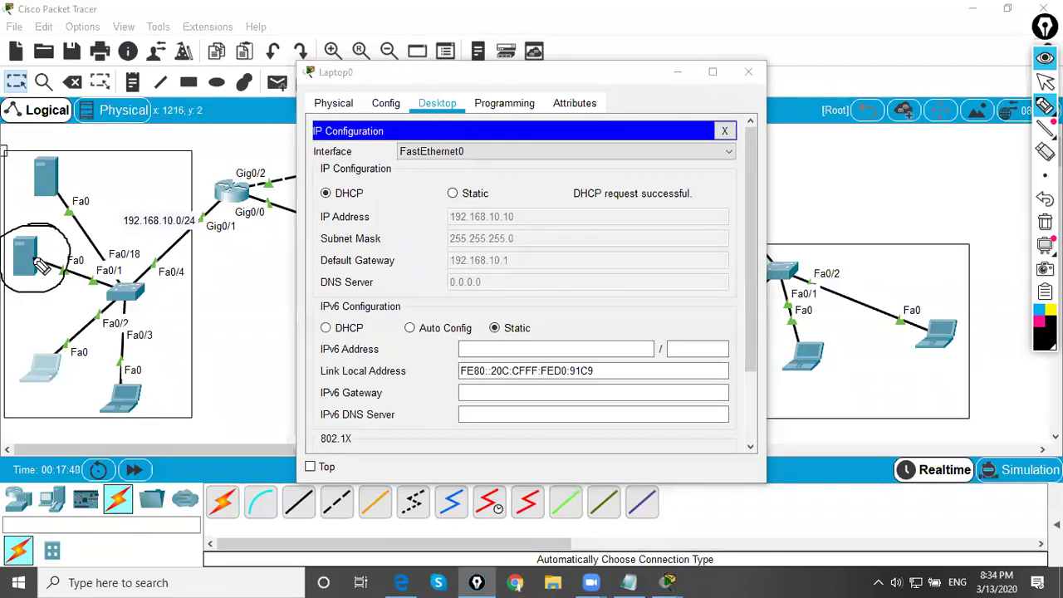
- Undo the server circle, switch Laptop0 to static addressing, and close its window
key(ctrl+z)
click(1045, 81)
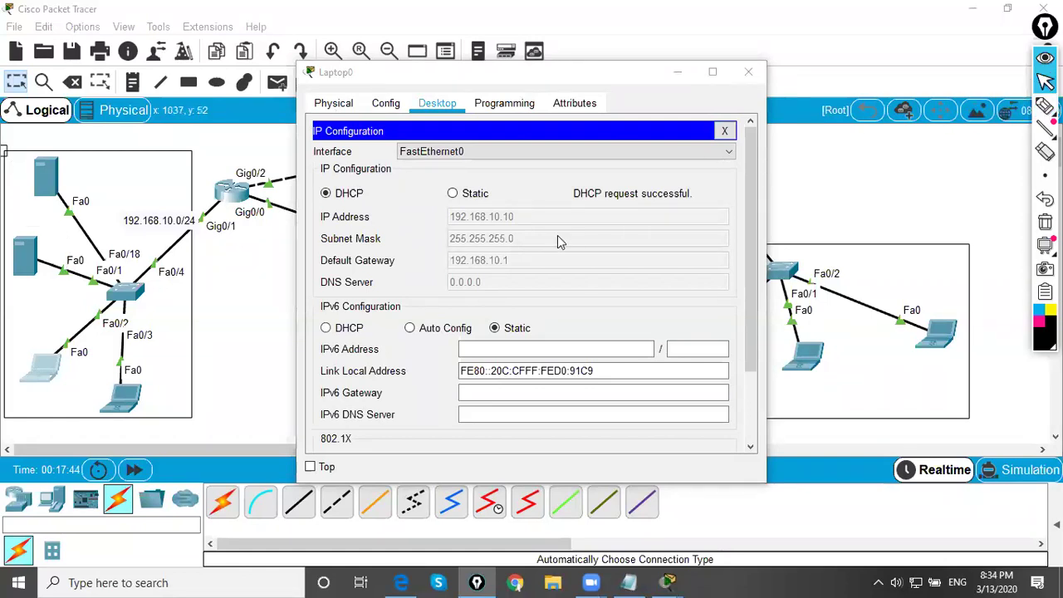
click(454, 193)
click(466, 218)
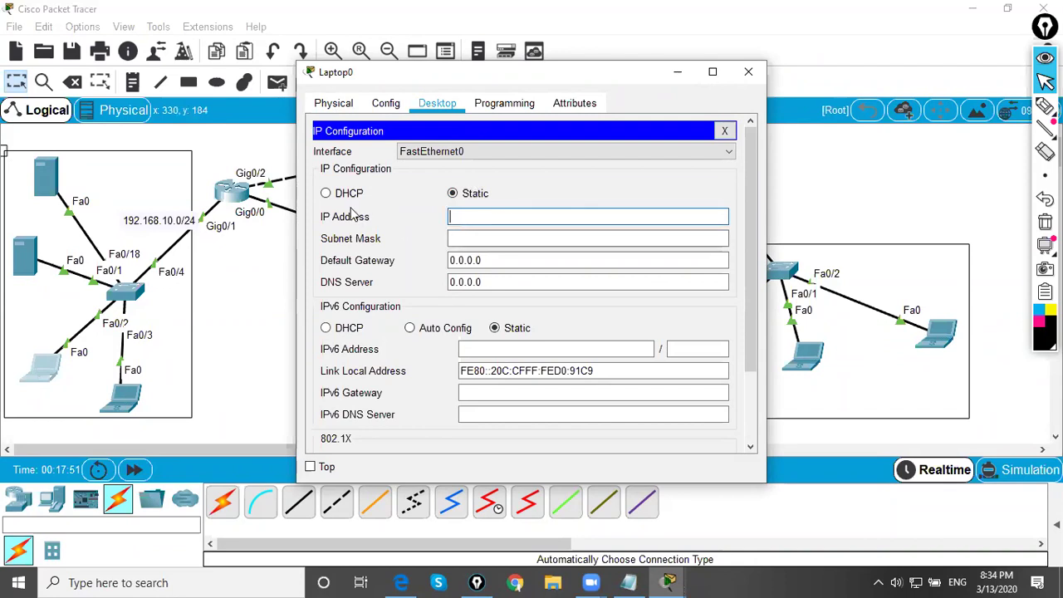
click(749, 72)
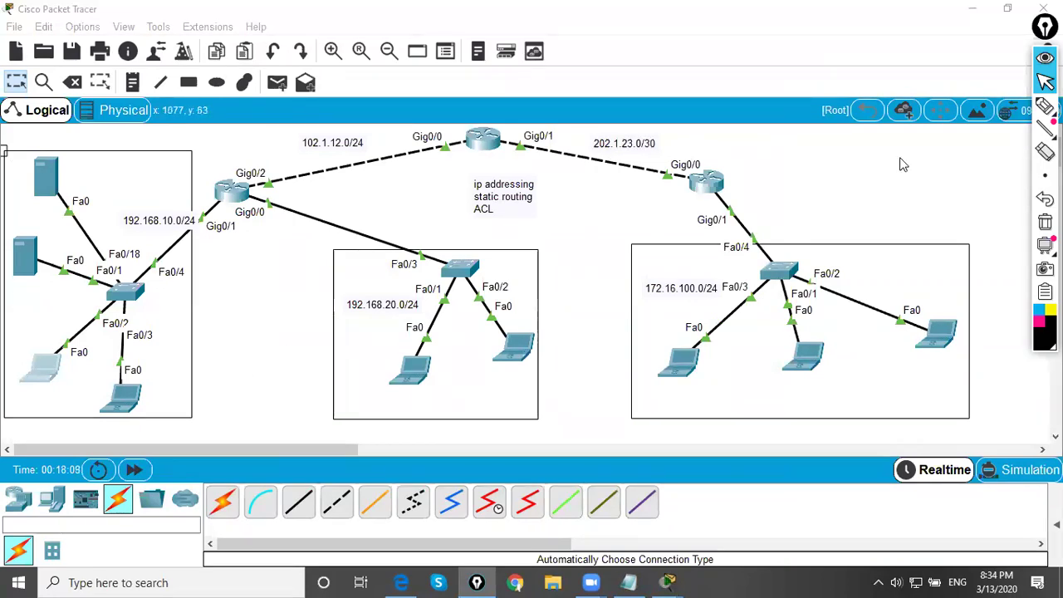
- Circle the 192.168.20.0 laptop, the top-left server and the bottom-left laptop in ink
click(1045, 106)
mouse_move(454, 345)
mouse_down()
mouse_move(382, 369)
mouse_move(415, 349)
mouse_up()
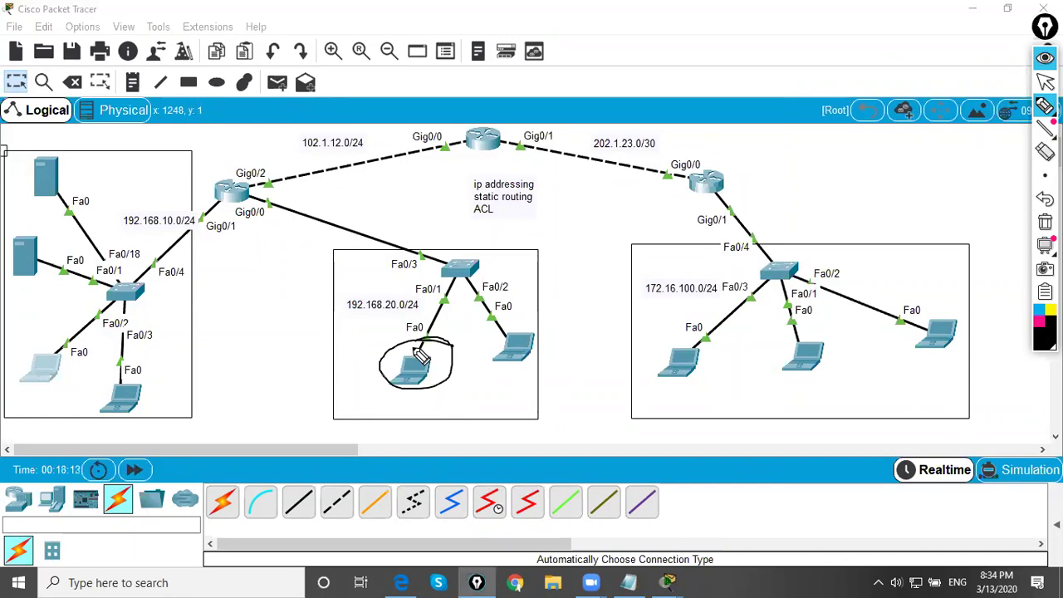
drag(129, 173, 60, 182)
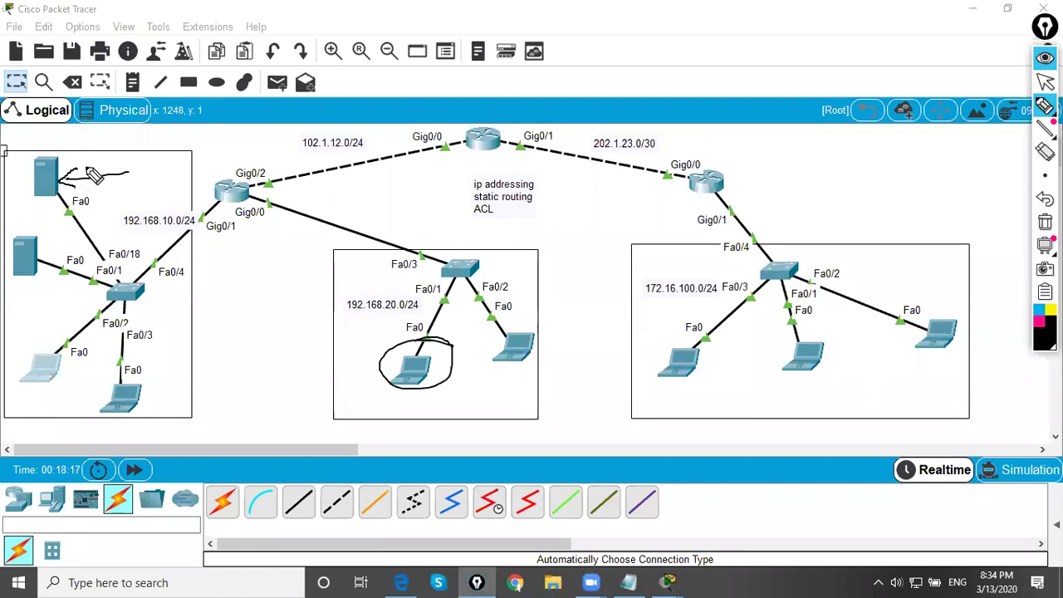
mouse_move(60, 147)
mouse_down()
mouse_move(26, 161)
mouse_move(15, 187)
mouse_move(22, 214)
mouse_move(67, 206)
mouse_move(78, 171)
mouse_move(41, 155)
mouse_up()
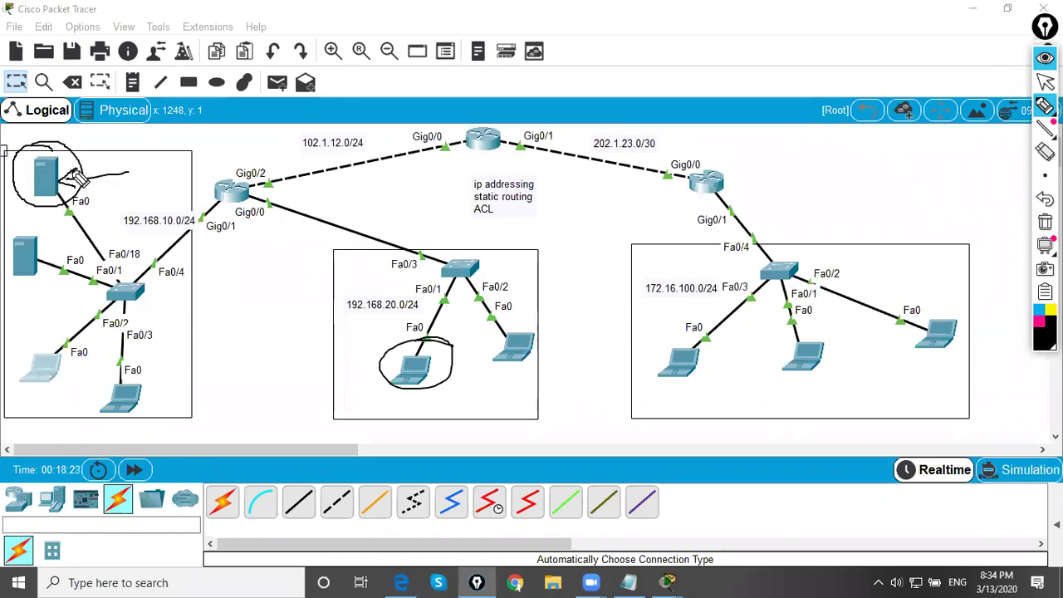
drag(133, 362, 179, 395)
- Handwrite notes beside the laptop and server, add an arrowhead, and loop the written address
mouse_move(186, 355)
mouse_down()
mouse_move(208, 368)
mouse_move(238, 357)
mouse_move(246, 336)
mouse_move(268, 349)
mouse_move(296, 333)
mouse_move(308, 304)
mouse_move(330, 301)
mouse_move(326, 287)
mouse_move(366, 274)
mouse_move(358, 265)
mouse_move(391, 206)
mouse_move(407, 251)
mouse_move(425, 214)
mouse_move(425, 248)
mouse_move(416, 218)
mouse_move(407, 234)
mouse_up()
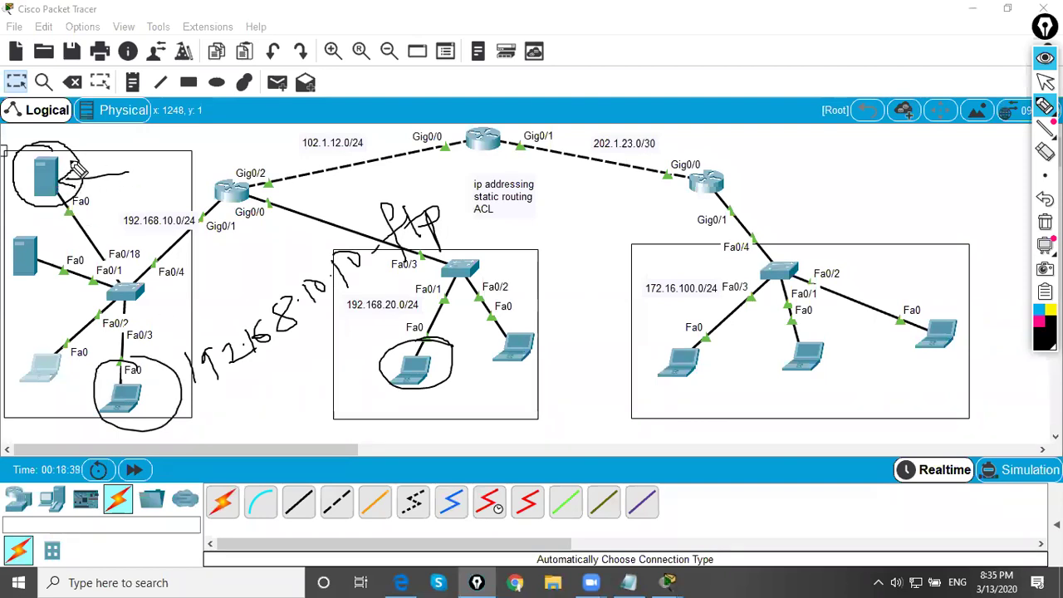
drag(79, 168, 81, 184)
mouse_move(139, 172)
mouse_down()
mouse_move(170, 162)
mouse_move(108, 154)
mouse_up()
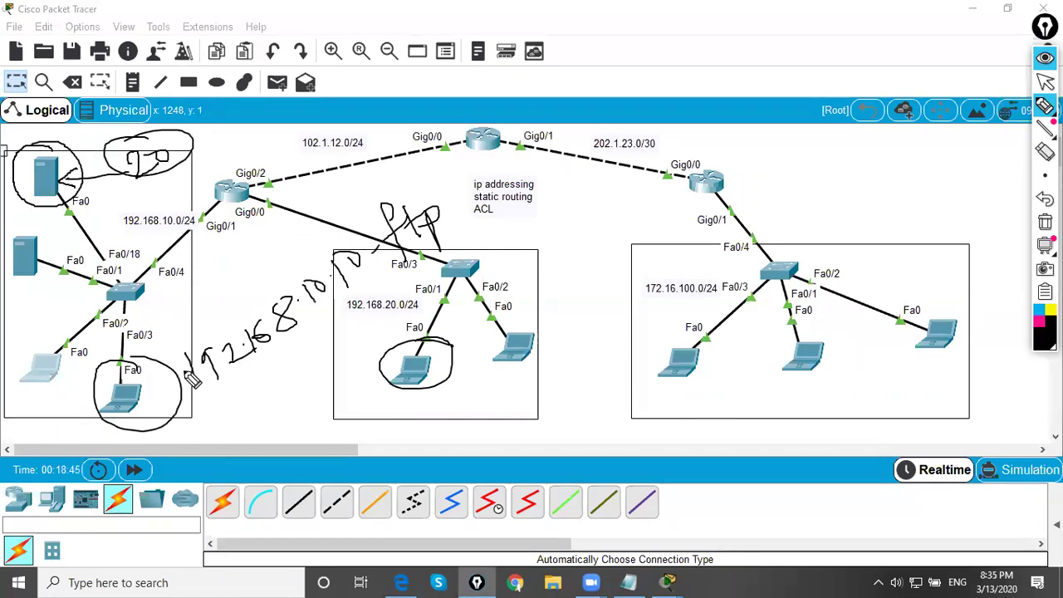
mouse_move(231, 402)
mouse_down()
mouse_move(387, 281)
mouse_move(357, 241)
mouse_up()
mouse_move(272, 277)
mouse_down()
mouse_move(176, 348)
mouse_move(159, 399)
mouse_move(274, 398)
mouse_up()
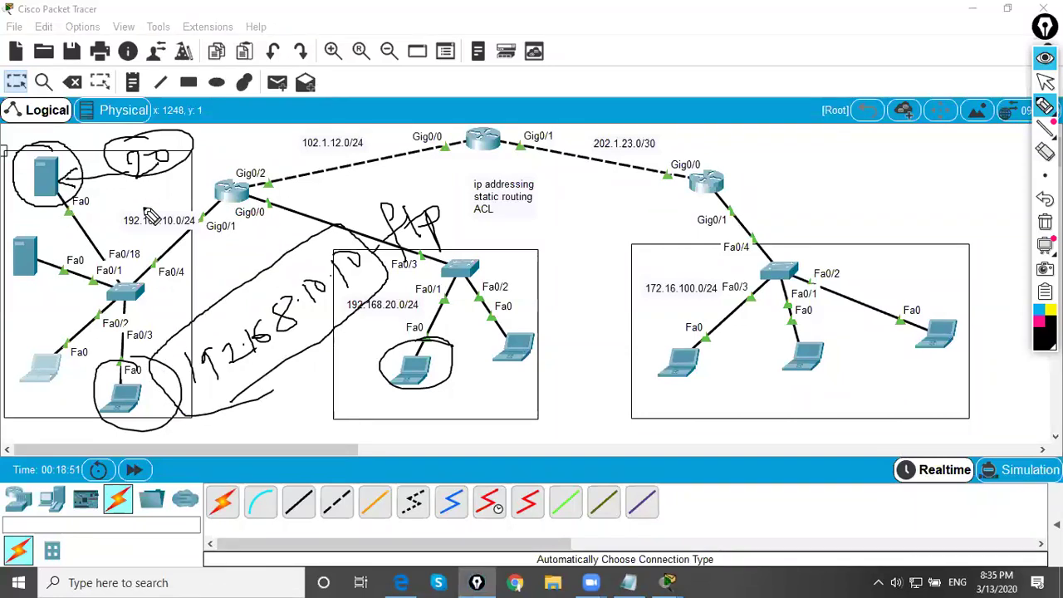
mouse_move(1045, 127)
click(1045, 81)
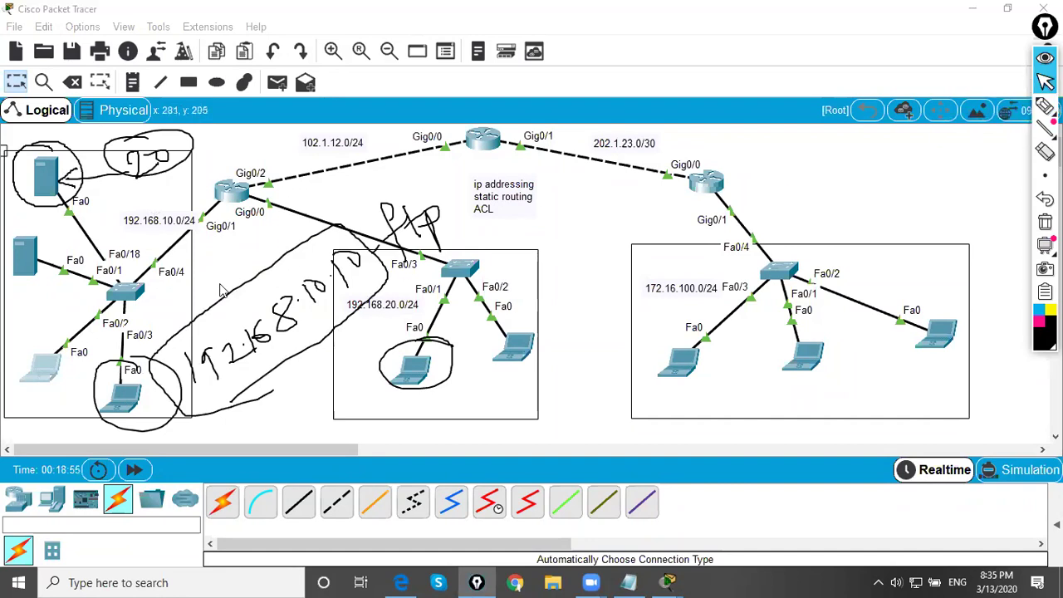
- Clear the ink, nudge the 192.168.20.0/24 label up, then sketch and delete test strokes
key(ctrl+shift+c)
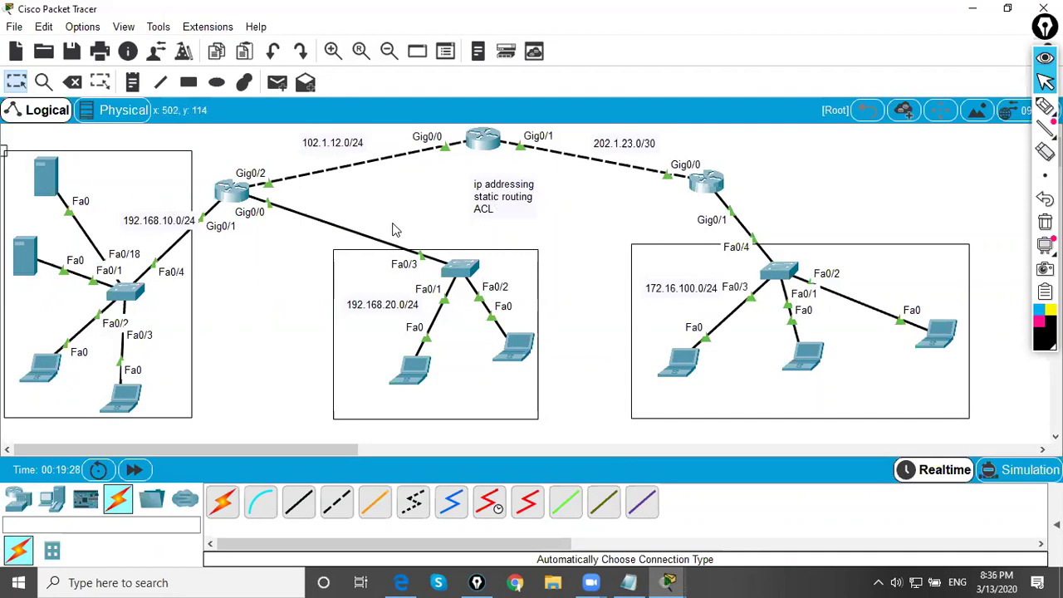
mouse_move(379, 304)
mouse_down()
mouse_move(344, 284)
mouse_move(376, 301)
mouse_up()
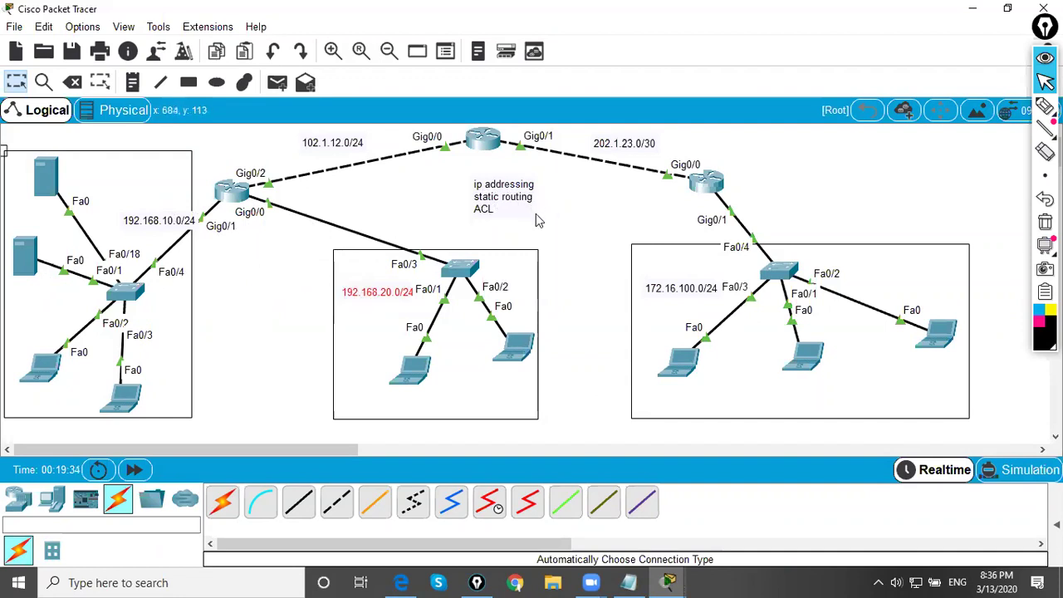
click(1045, 105)
mouse_move(260, 186)
mouse_down()
mouse_move(382, 170)
mouse_move(337, 163)
mouse_move(365, 193)
mouse_up()
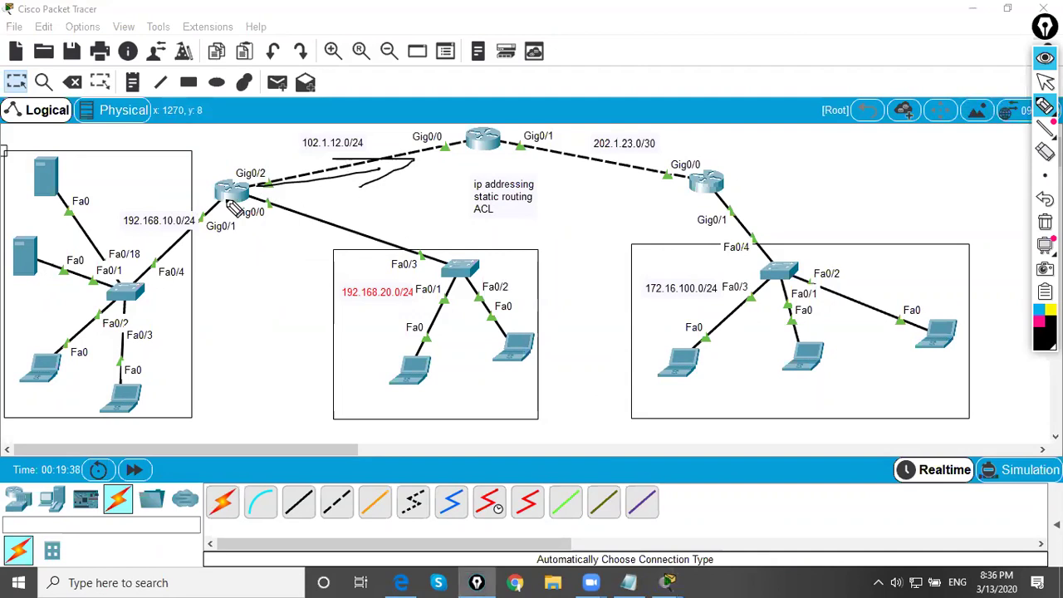
drag(565, 163, 579, 148)
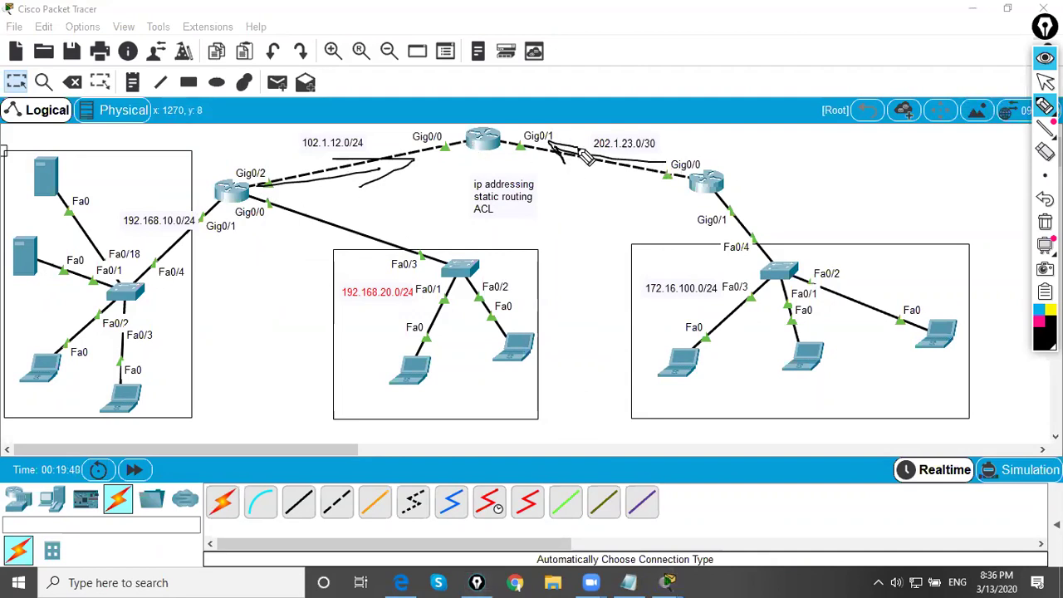
mouse_move(471, 160)
mouse_down()
mouse_move(444, 220)
mouse_move(441, 212)
mouse_move(463, 223)
mouse_up()
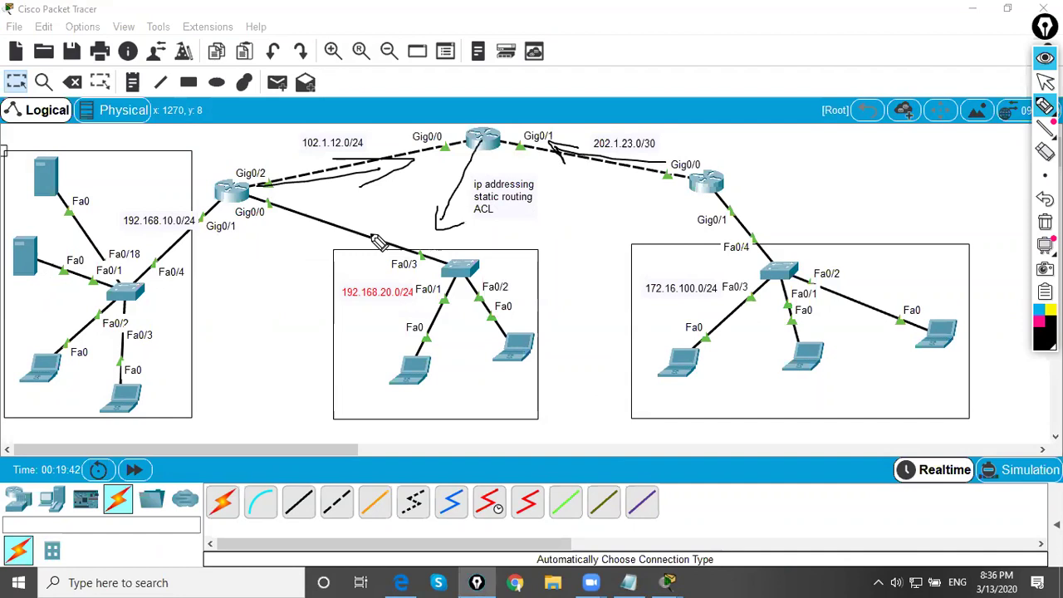
mouse_move(475, 157)
mouse_down()
mouse_move(248, 255)
mouse_move(323, 261)
mouse_move(458, 160)
mouse_move(661, 241)
mouse_move(619, 265)
mouse_up()
key(Delete)
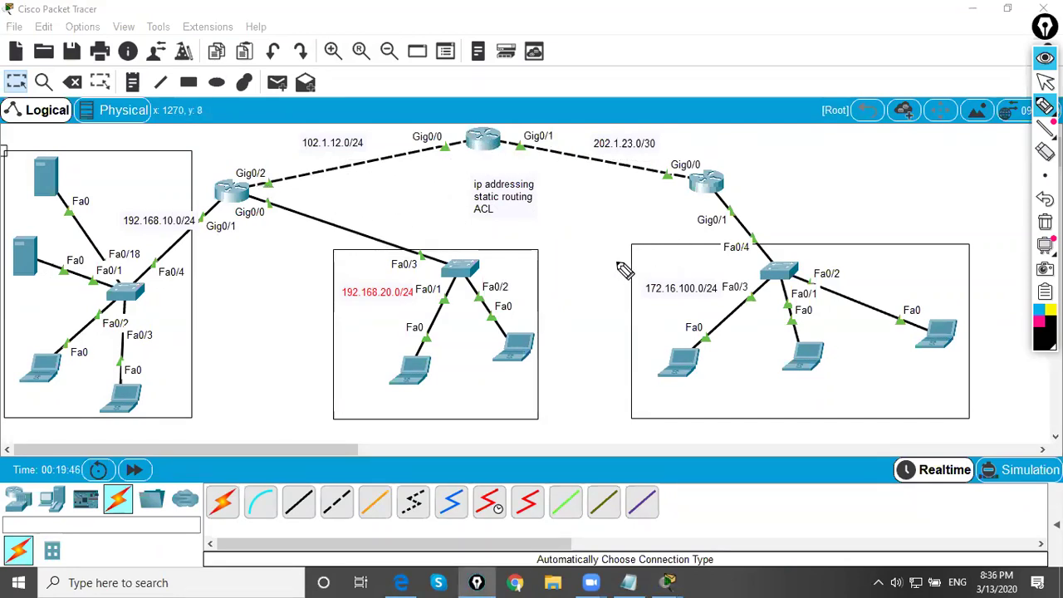
click(1045, 81)
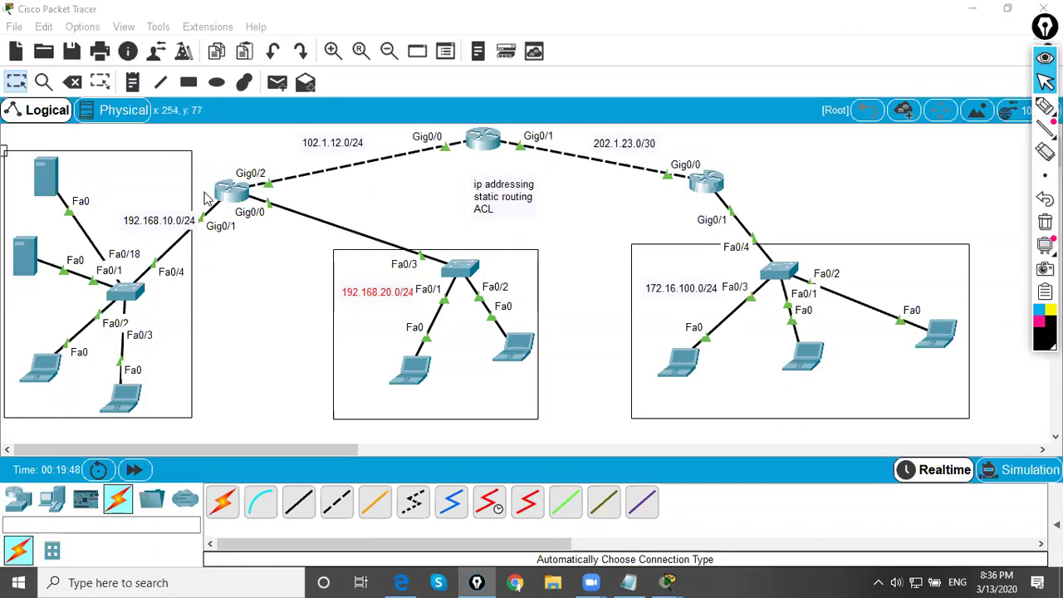
- On Router0, add default route 0.0.0.0 0.0.0.0 via 102.1.12.2 in global configuration mode
click(239, 200)
drag(453, 83, 727, 83)
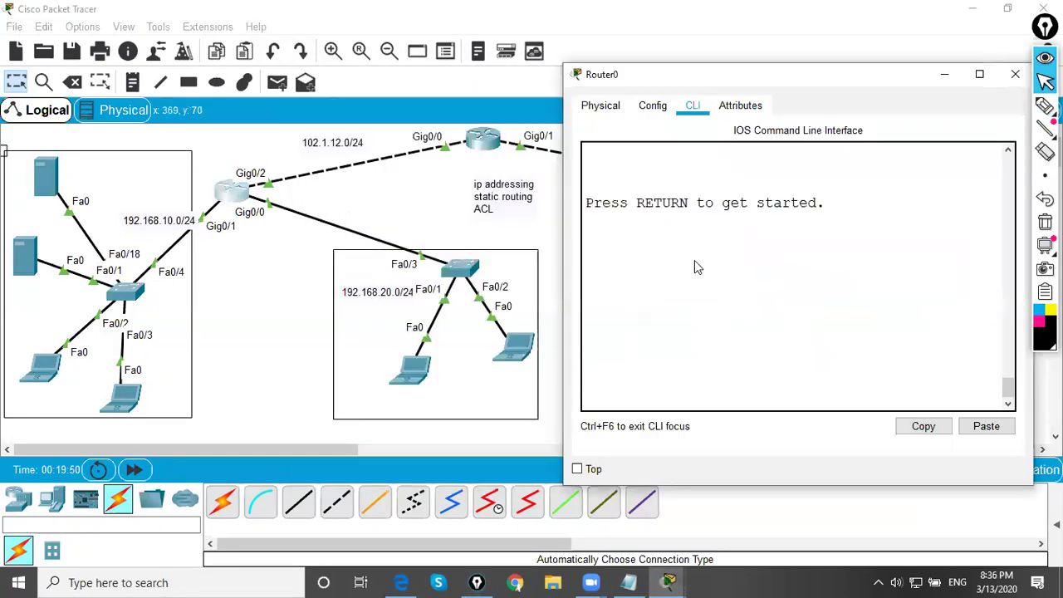
key(Return)
key(Return)
key(Return)
key(Return)
text(en)
key(Return)
text(conf t)
key(Return)
text(ip route )
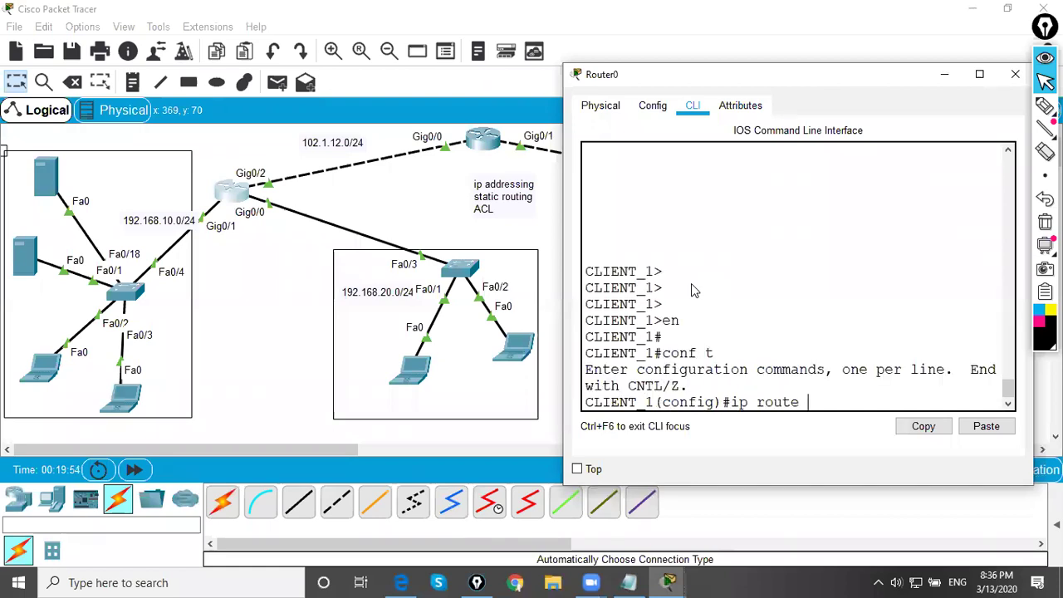
text(0.0.0.0 0.0.0.0 1021)
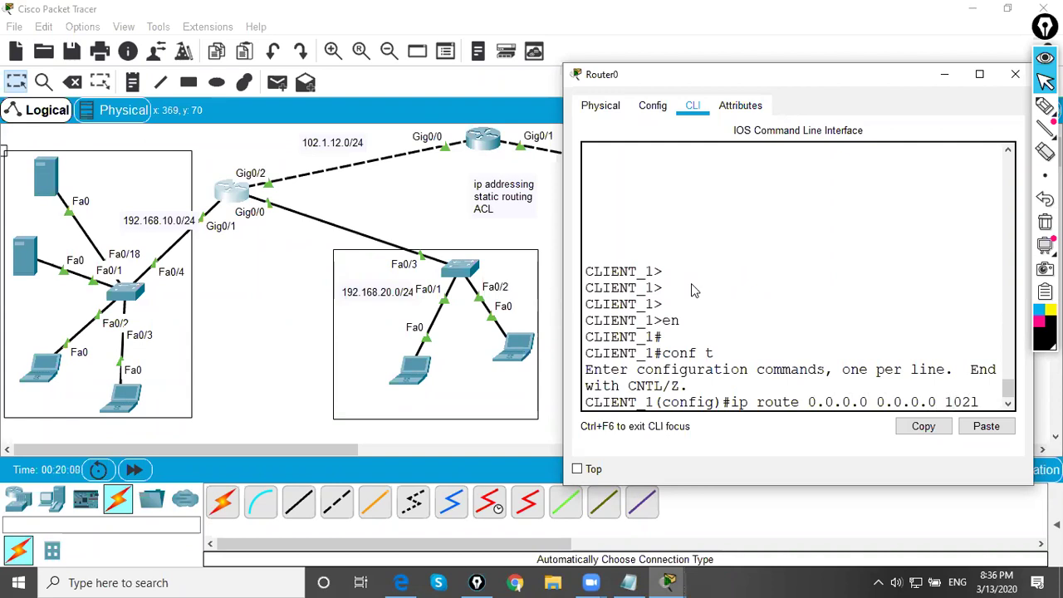
key(BackSpace)
text(.1.12.2)
key(Return)
- Save Router0's configuration with end and wr, close it, and bring up Router2's CLI
text(end)
key(Return)
text(wr)
key(Return)
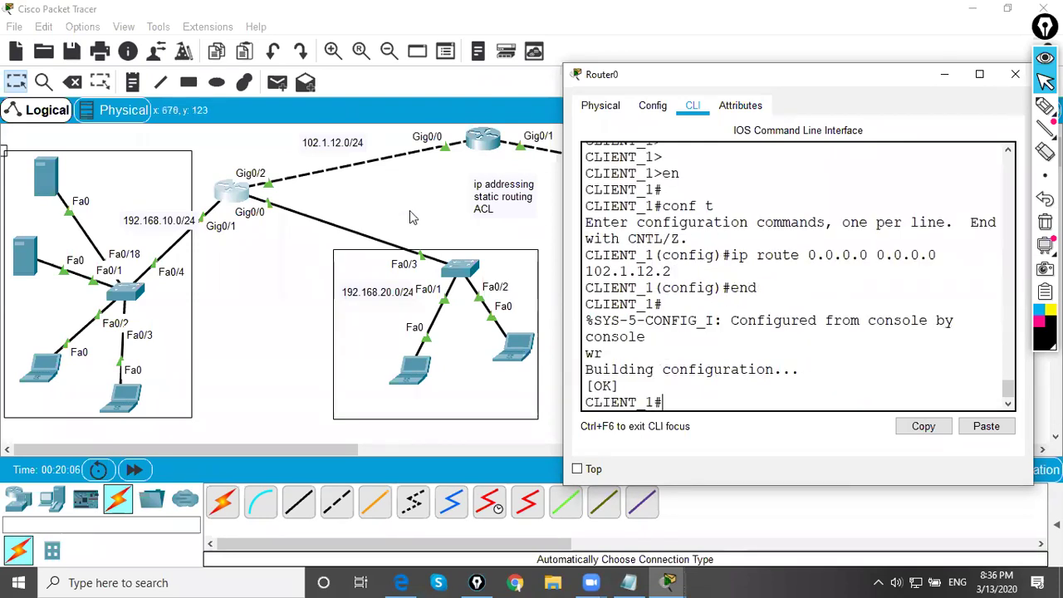
click(1015, 74)
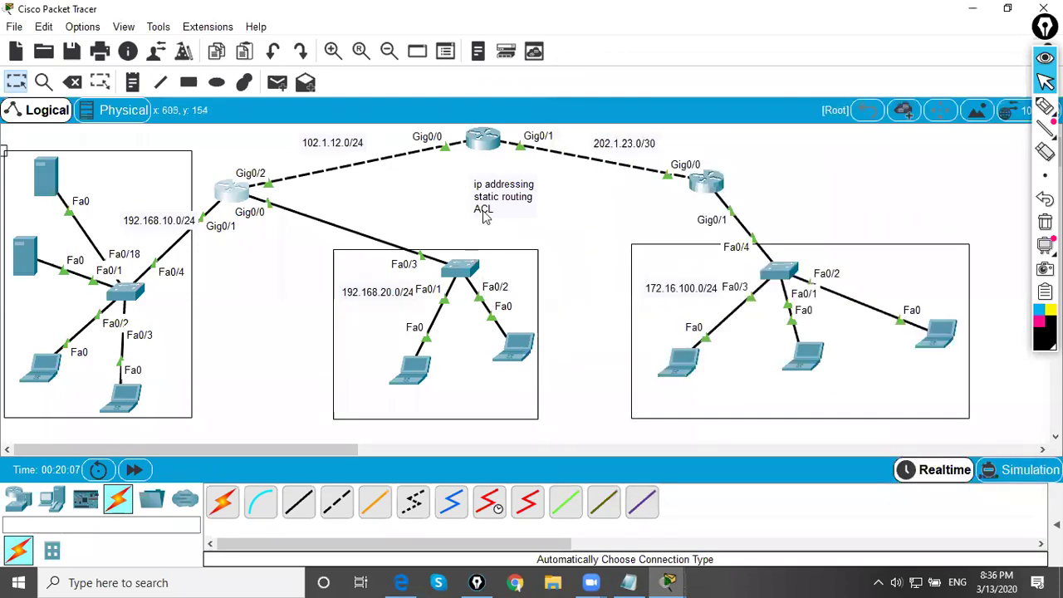
click(701, 179)
drag(548, 73, 529, 235)
- Enter privileged and global configuration mode on Router2 using en and conf t
key(Return)
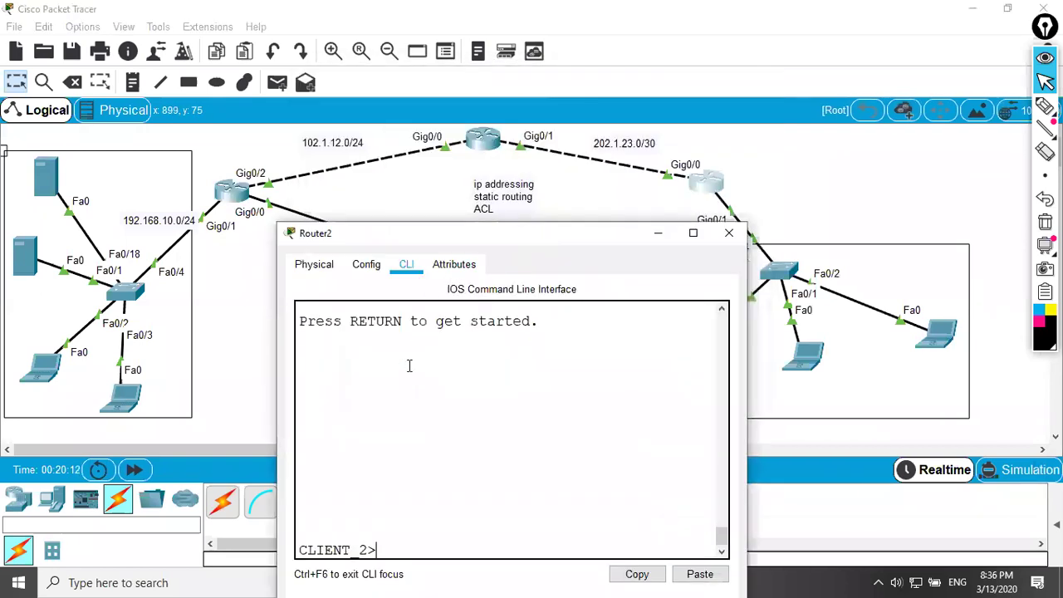
key(Return)
text(en)
key(Return)
text(conf t)
key(Return)
- Add default route 0.0.0.0 0.0.0.0 via 202.1.23.1, save with do wr, and close the console
text(ip route)
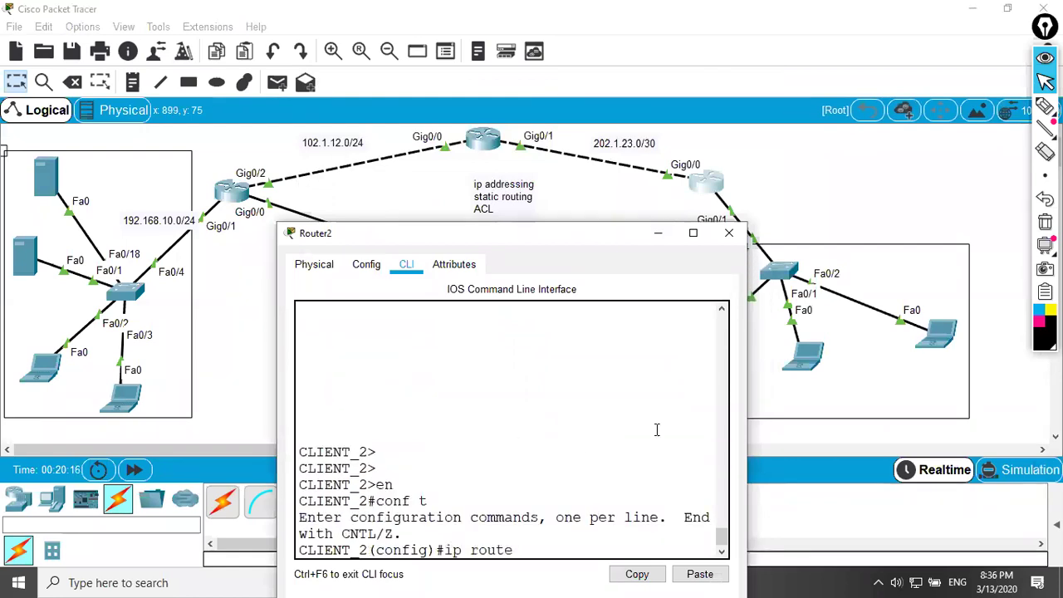
drag(747, 455, 1031, 455)
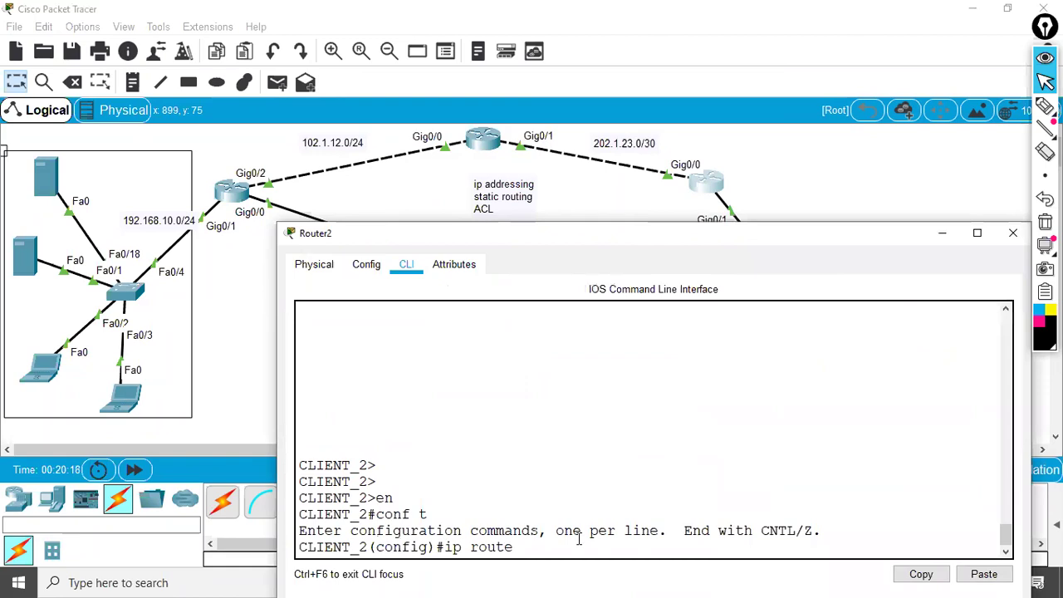
text(201.1.23.)
key(BackSpace)
key(BackSpace)
key(BackSpace)
key(BackSpace)
key(BackSpace)
key(BackSpace)
key(BackSpace)
key(BackSpace)
text(0.0.0.0 0.0.0.0 202.1.1)
key(BackSpace)
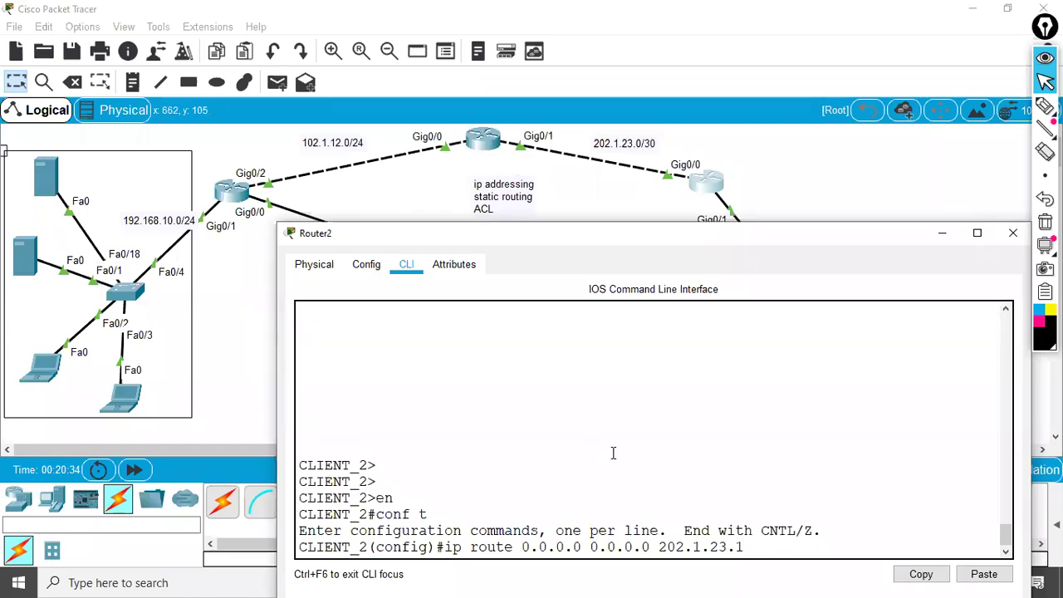
key(Return)
text(do wr)
key(Return)
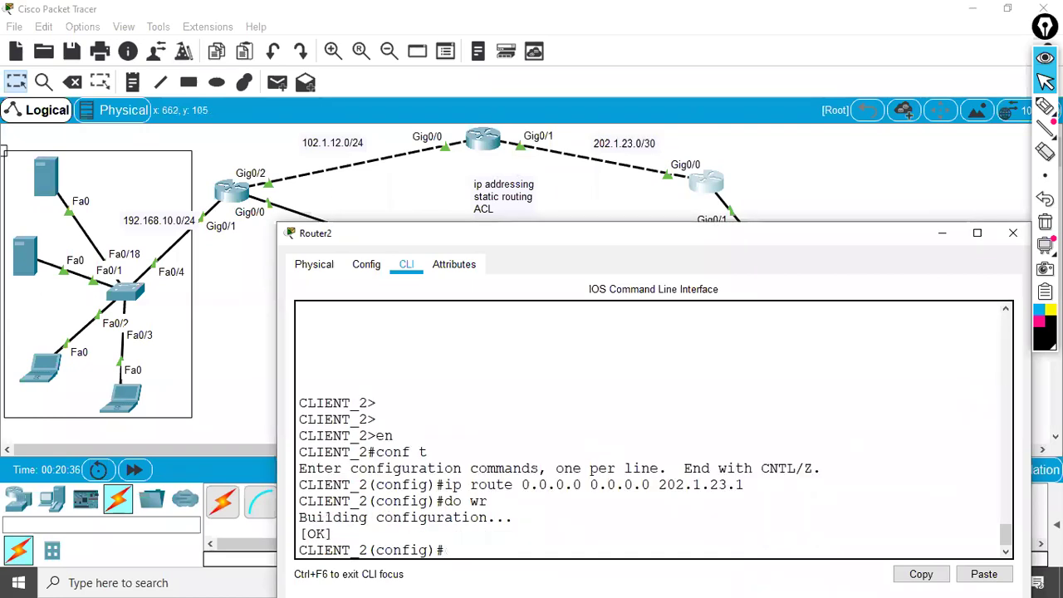
click(1014, 233)
- Enter global configuration mode on the ISP router Router1 with en and conf t
click(484, 140)
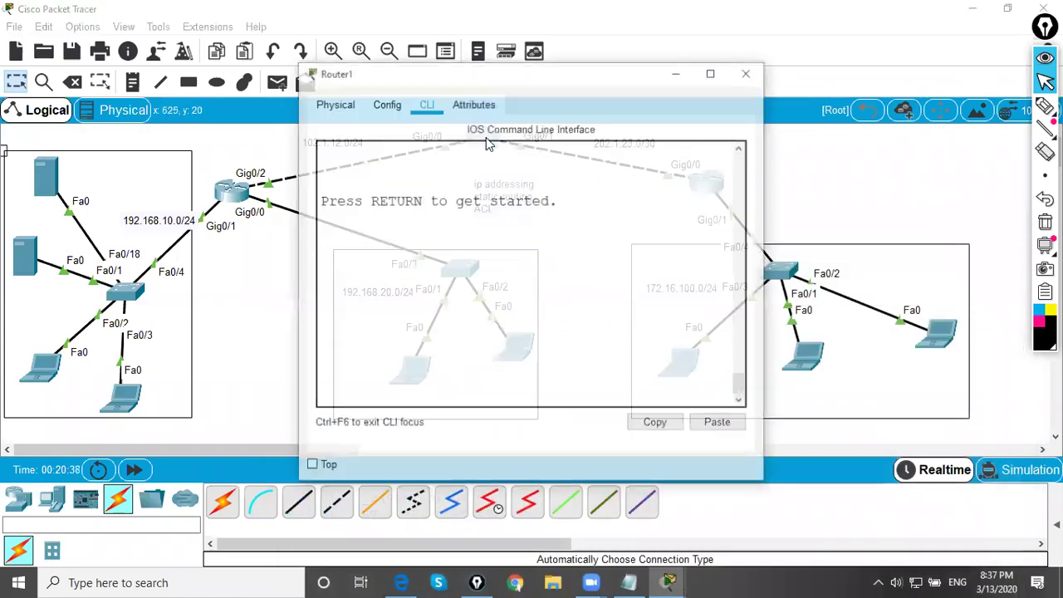
drag(475, 85, 717, 122)
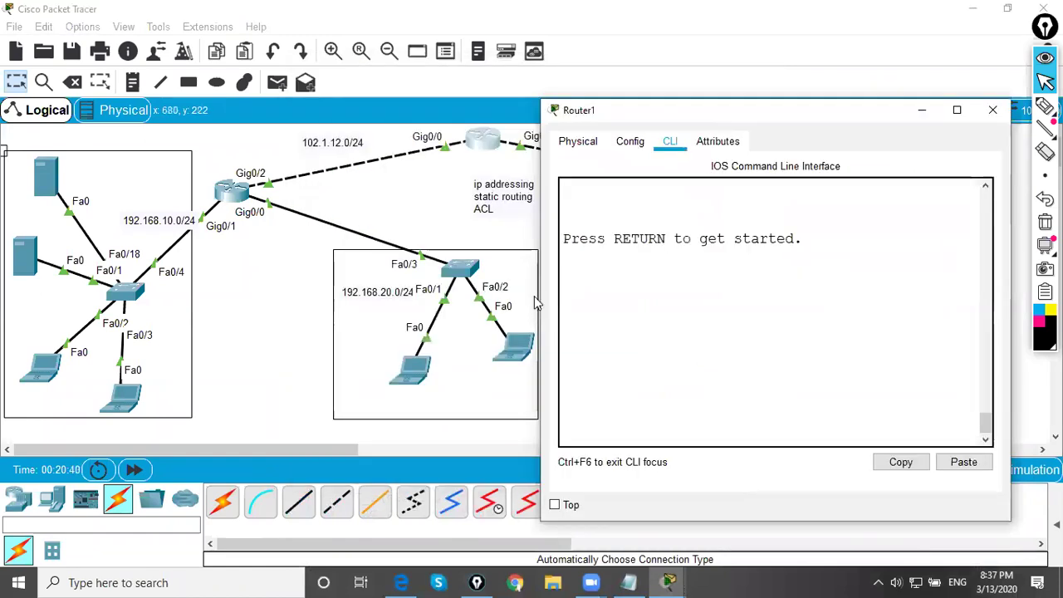
drag(538, 294, 457, 294)
drag(545, 112, 640, 91)
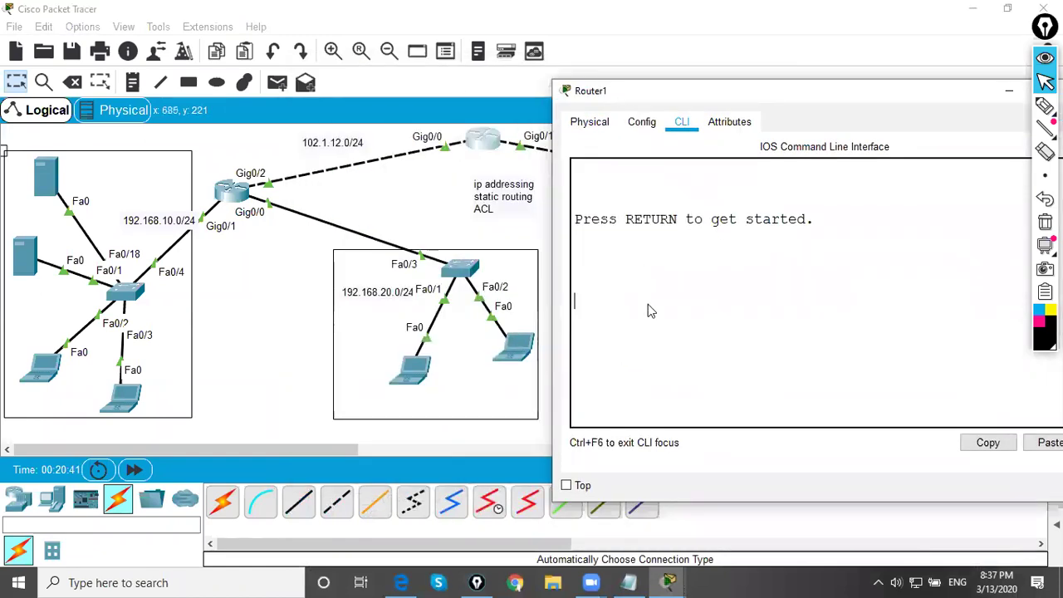
key(Return)
key(Return)
key(Return)
text(en)
key(Return)
text(con)
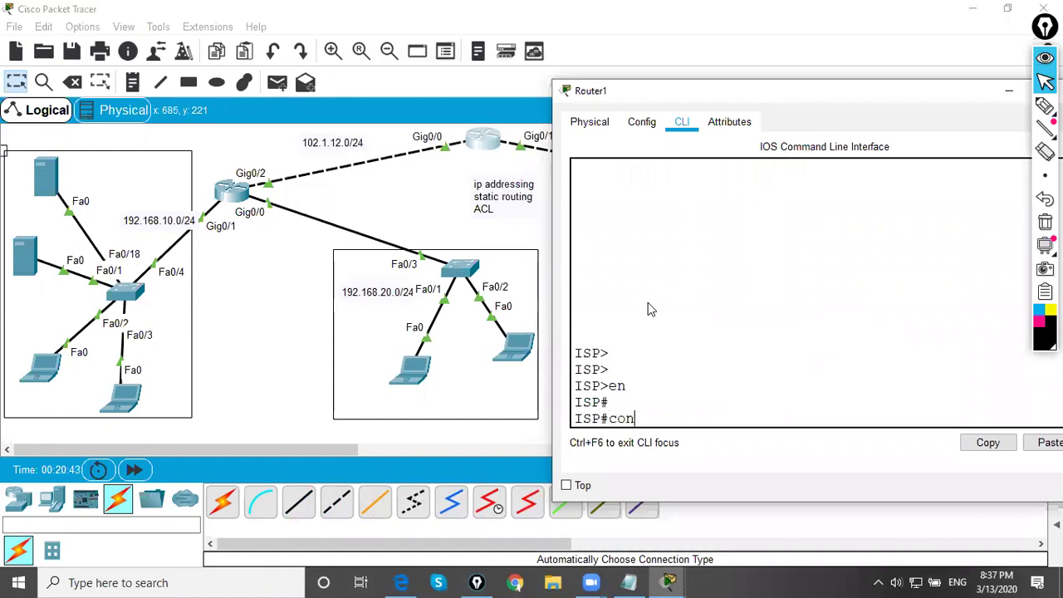
text(f t)
key(Return)
key(Return)
key(Return)
key(Return)
- Add routes to 192.168.10.0 and 192.168.20.0 /255.255.255.0 via 102.1.12.1
text(ip rout)
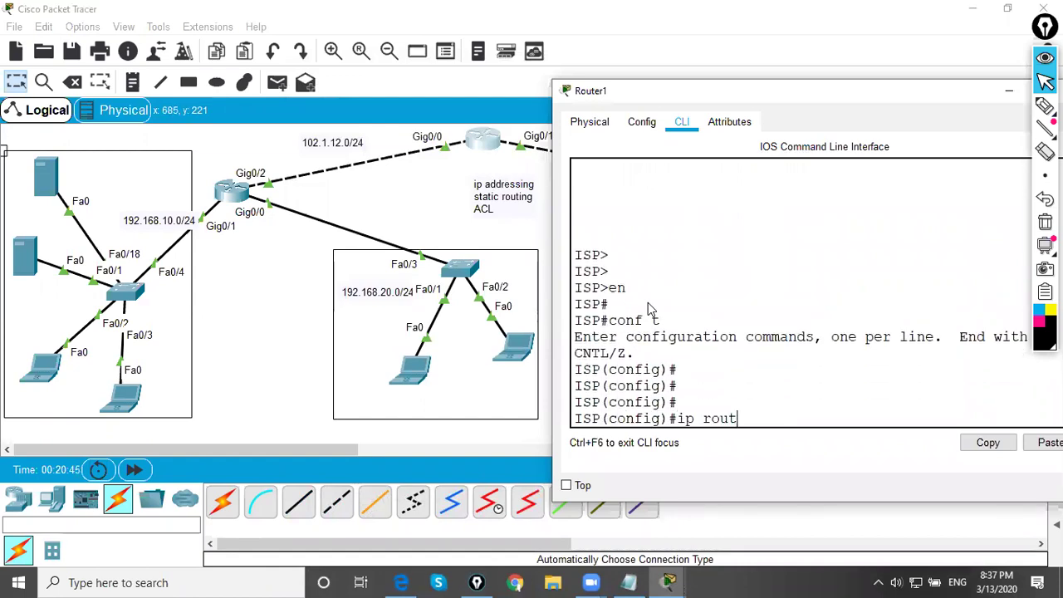
text(e 192.168.10.0 255.255.255.0)
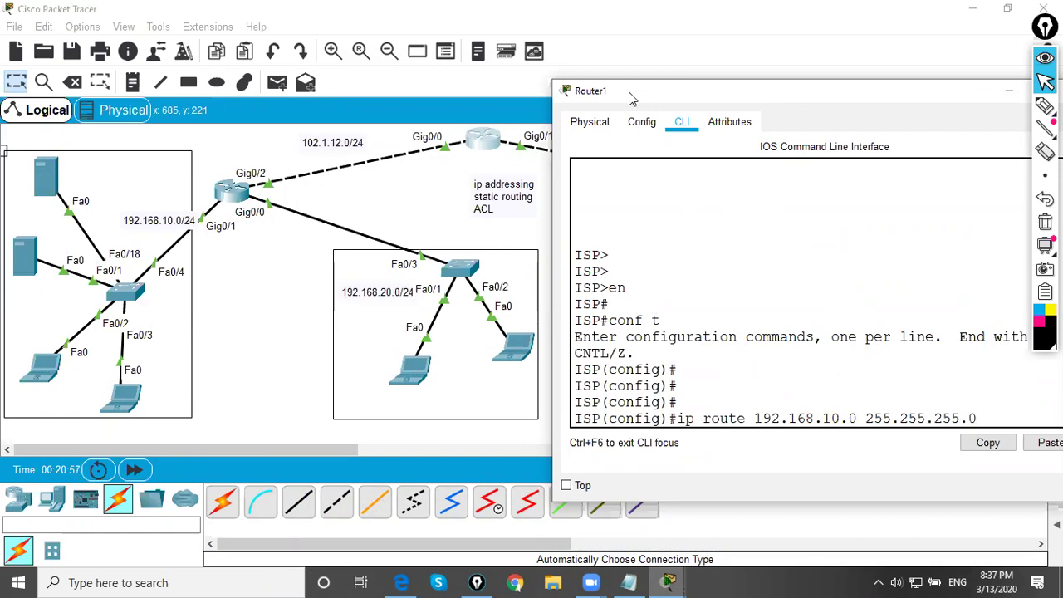
drag(629, 93, 527, 94)
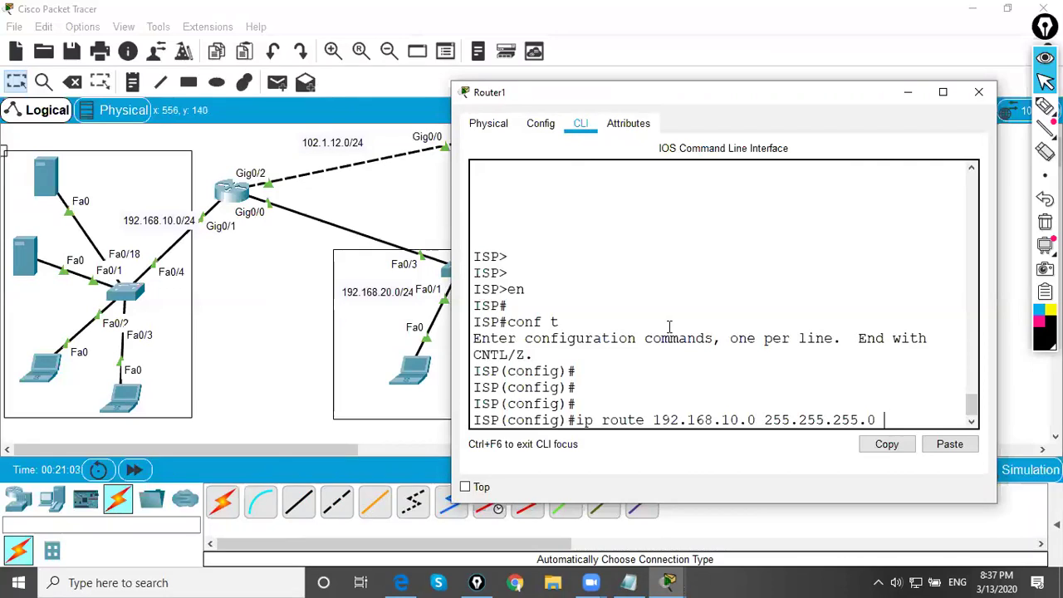
text(.1.12.1)
key(Return)
text(do w)
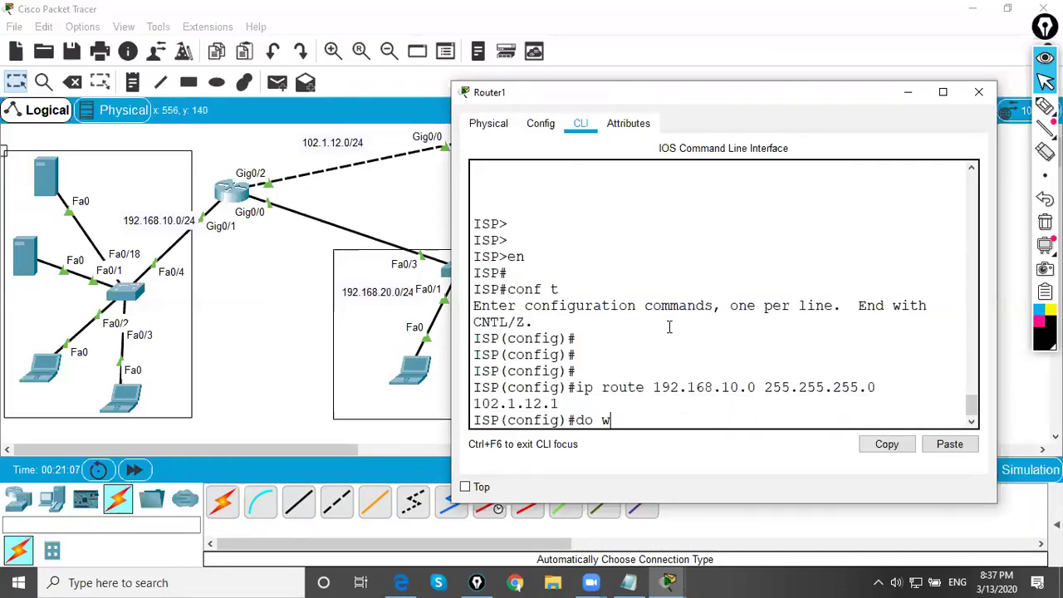
key(BackSpace)
key(BackSpace)
key(BackSpace)
key(BackSpace)
text(ip route)
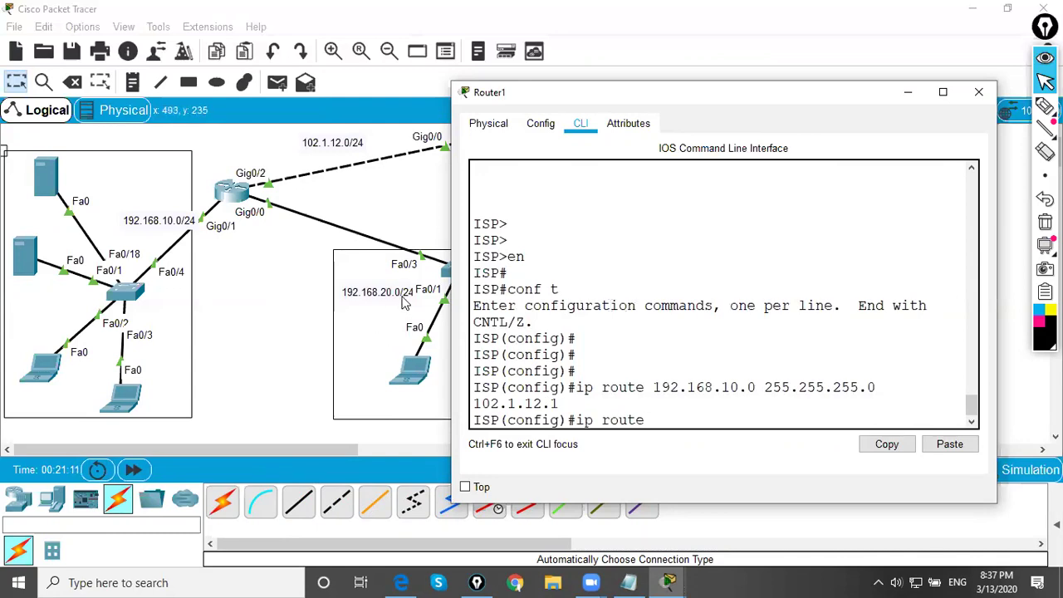
text(192.168.10.0 255.255.255.0 102.1.12.1)
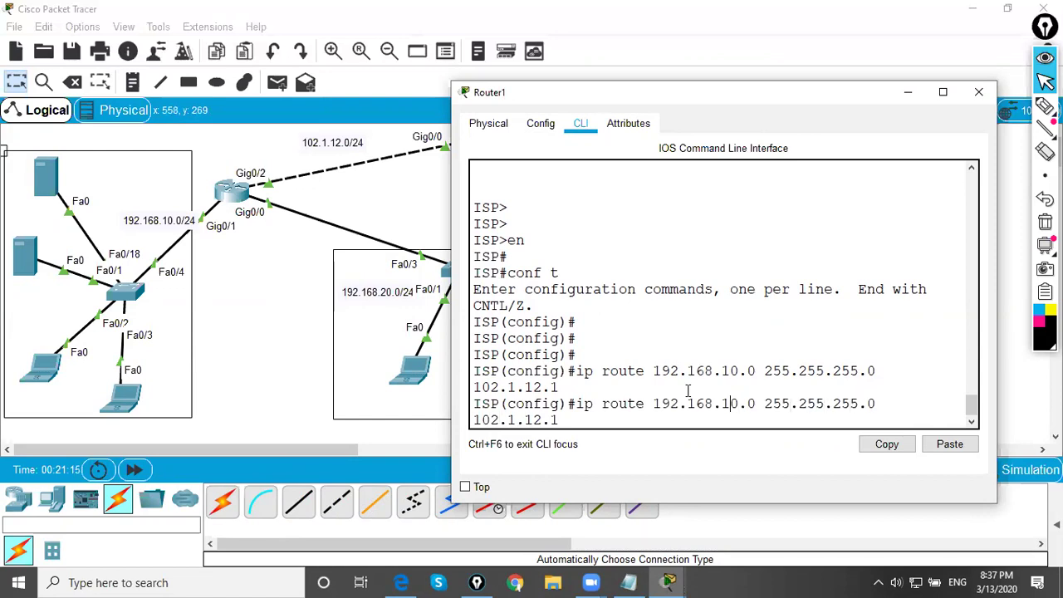
key(BackSpace)
text(2)
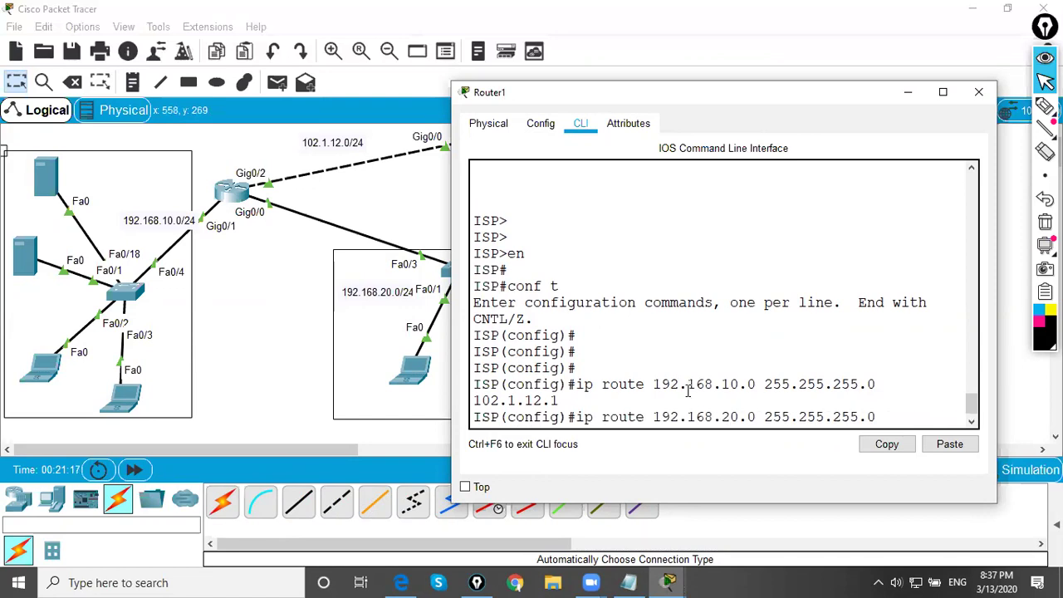
key(Return)
key(Return)
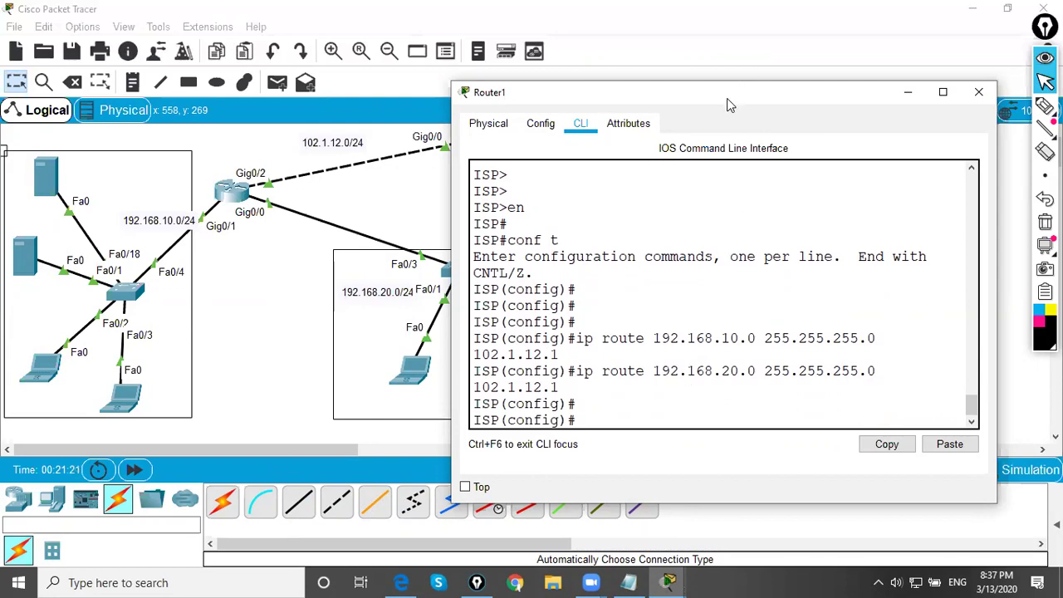
- Route 172.16.100.0 255.255.255.0 via 202.1.23.2, save with do wr, end and wr, then close
drag(727, 98, 356, 193)
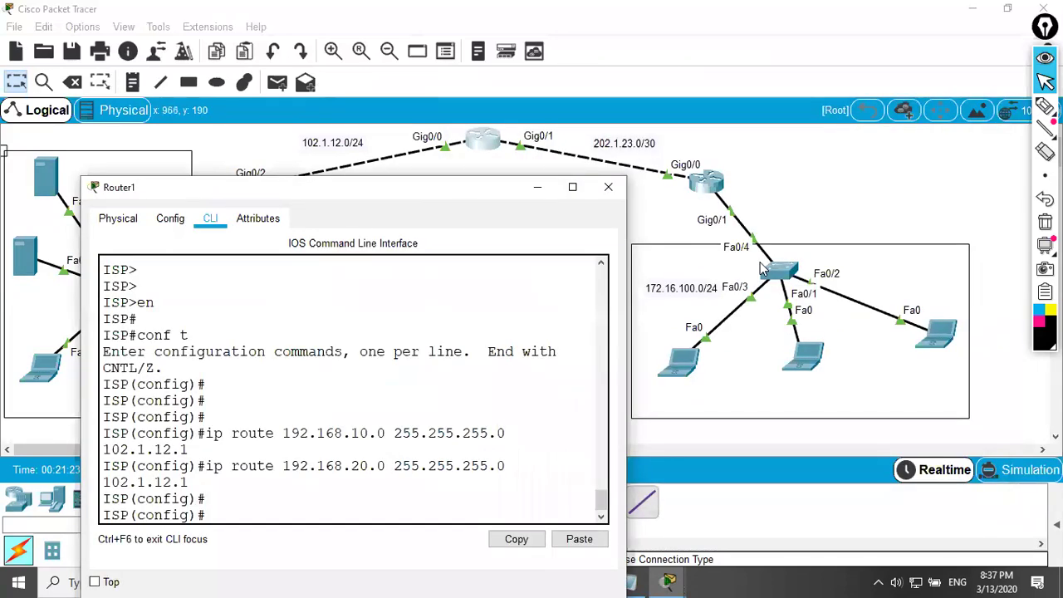
text(ip route 172.16)
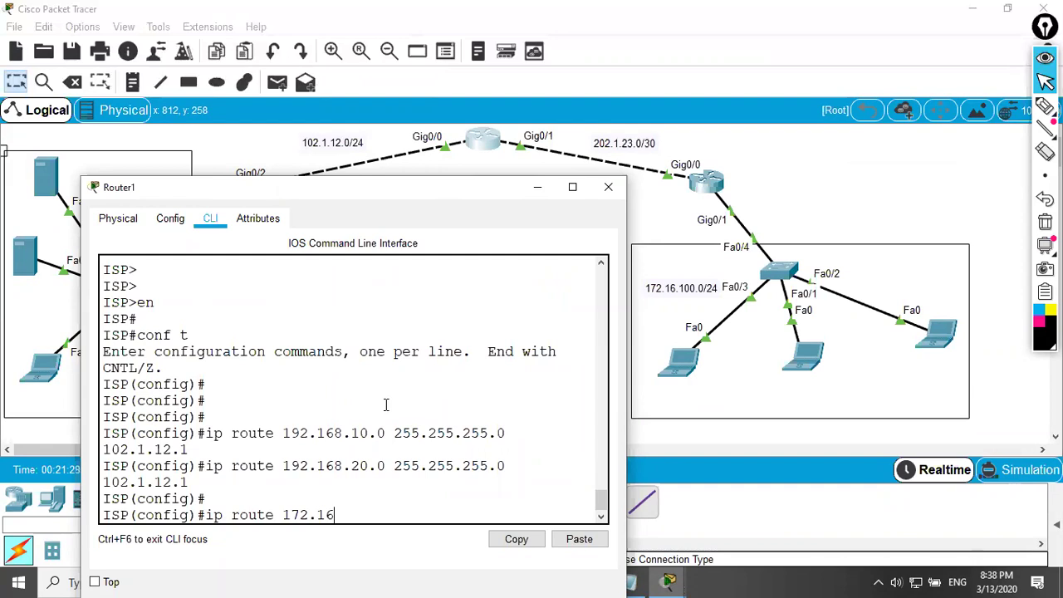
text(.100.0 255.255.255.0 202)
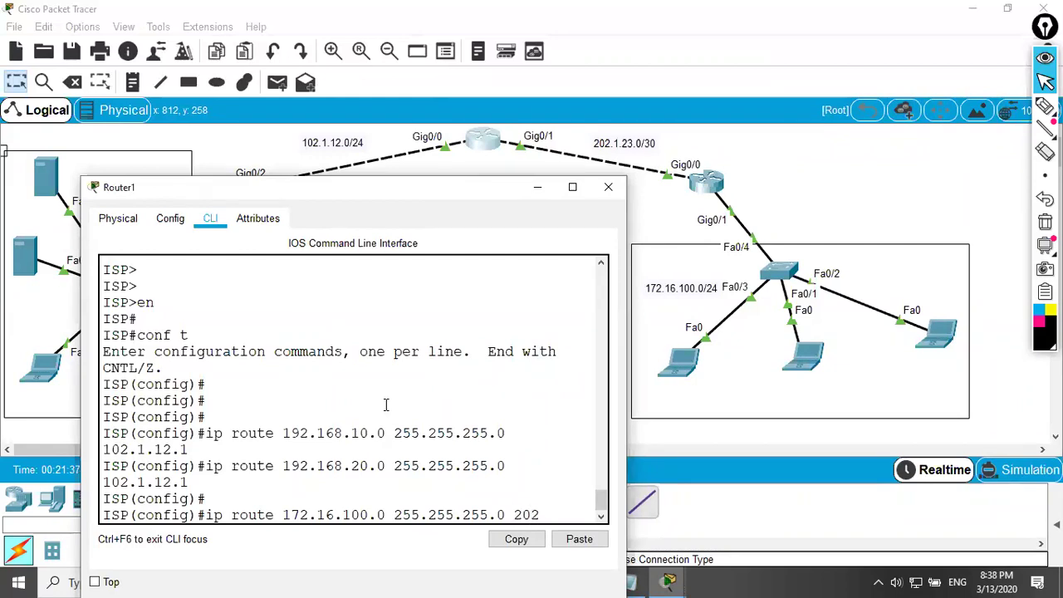
text(4)
key(BackSpace)
text(3.2)
key(Return)
text(do wr)
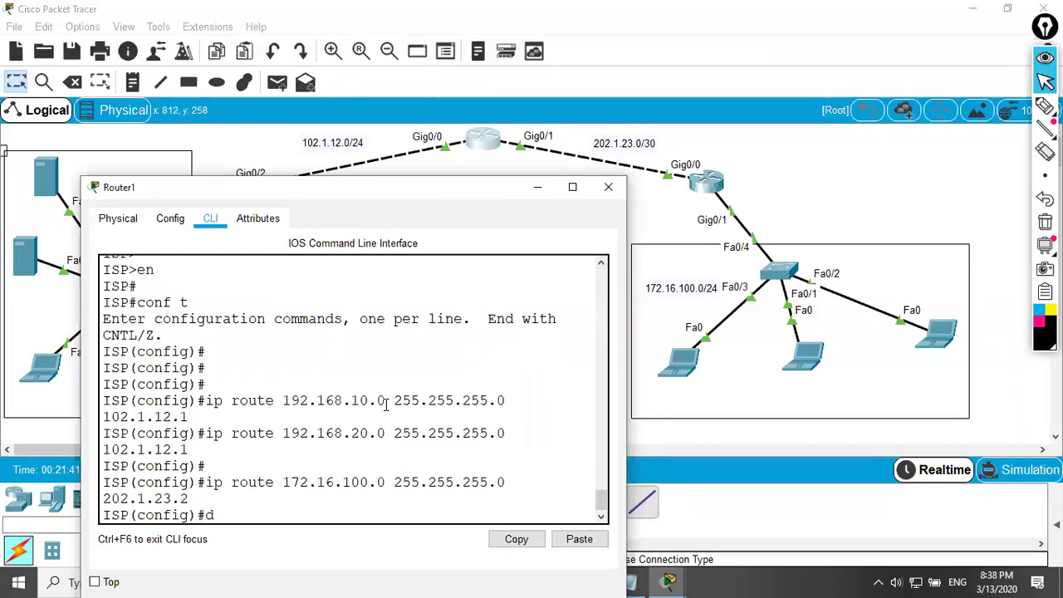
key(Return)
text(end)
key(Return)
text(wr)
key(Return)
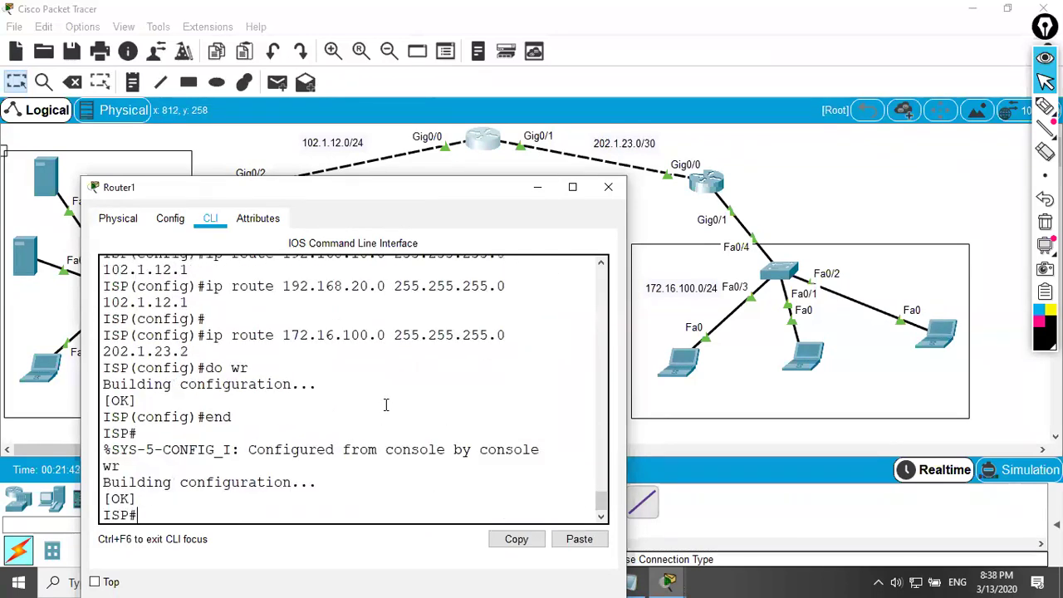
click(608, 187)
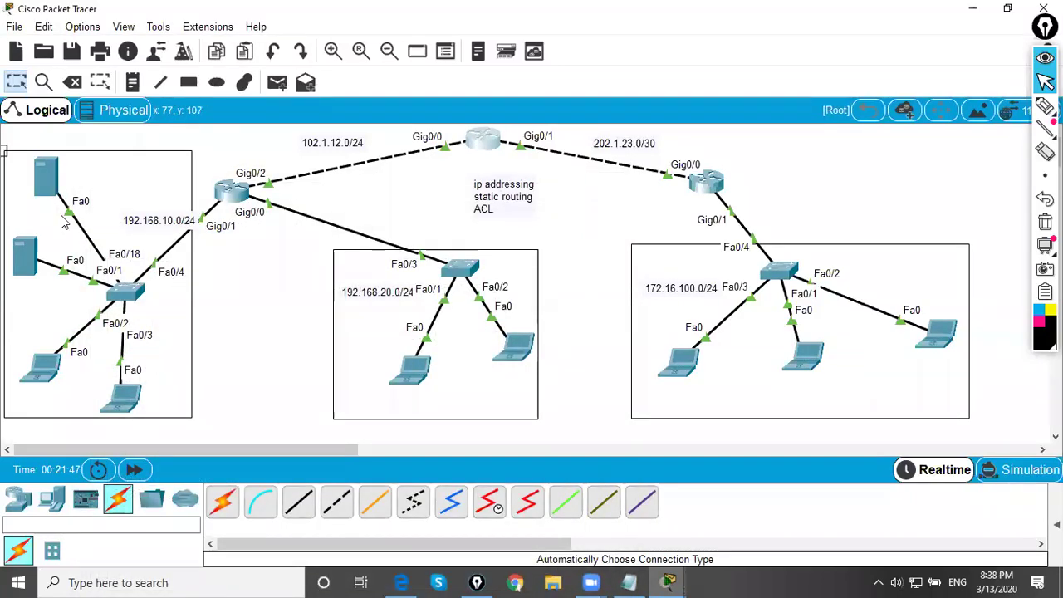
- Give Laptop2 static IP 172.16.100.10 with gateway 172.16.100.1, then reopen Router2's CLI
click(677, 358)
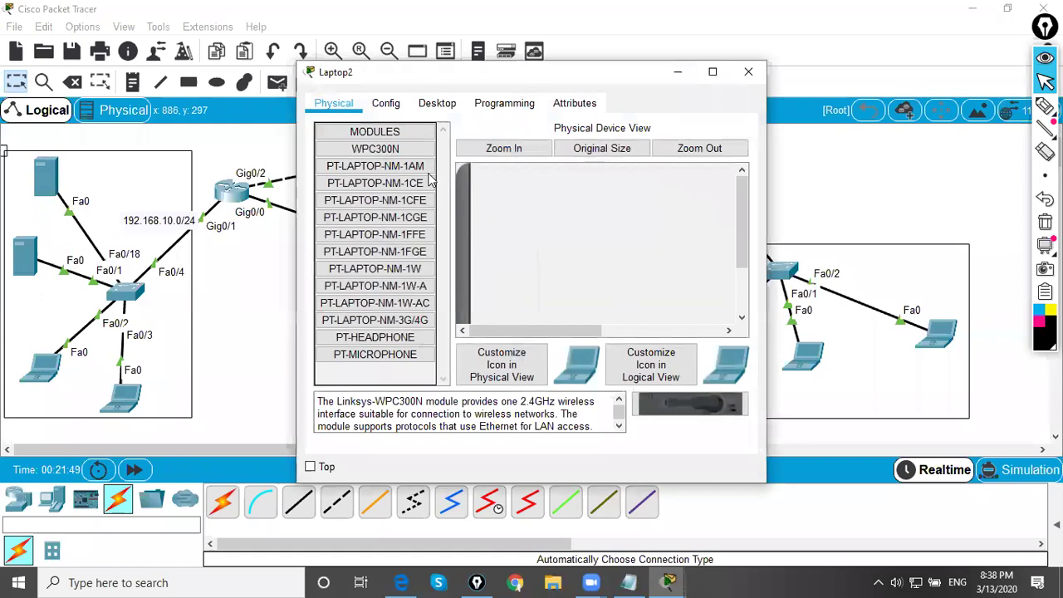
click(437, 103)
click(356, 162)
click(477, 215)
text(172.16.100.10)
key(Tab)
key(Tab)
text(1)
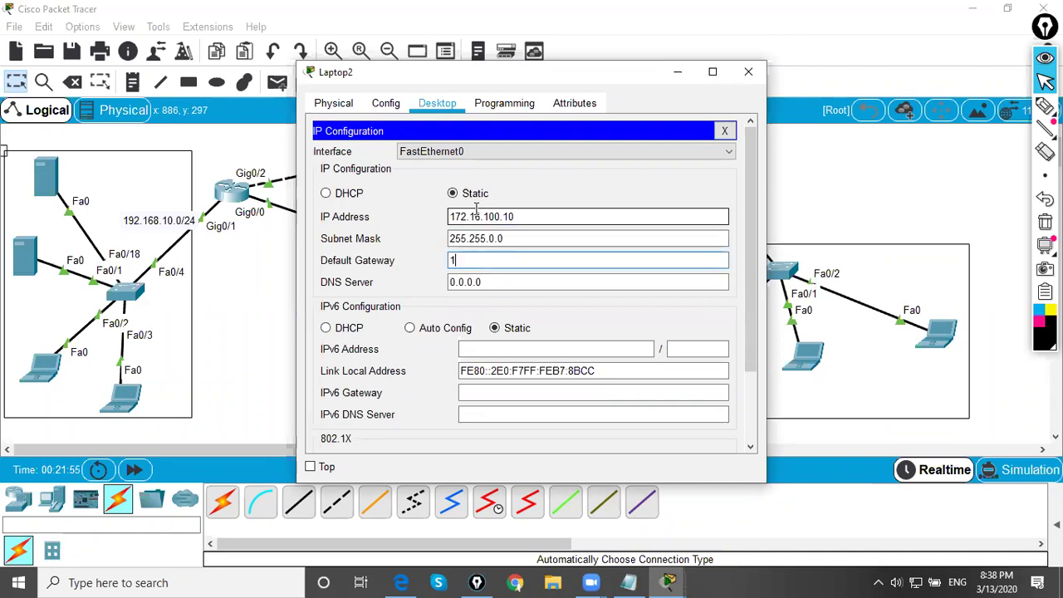
text(72.16.100.1)
key(Tab)
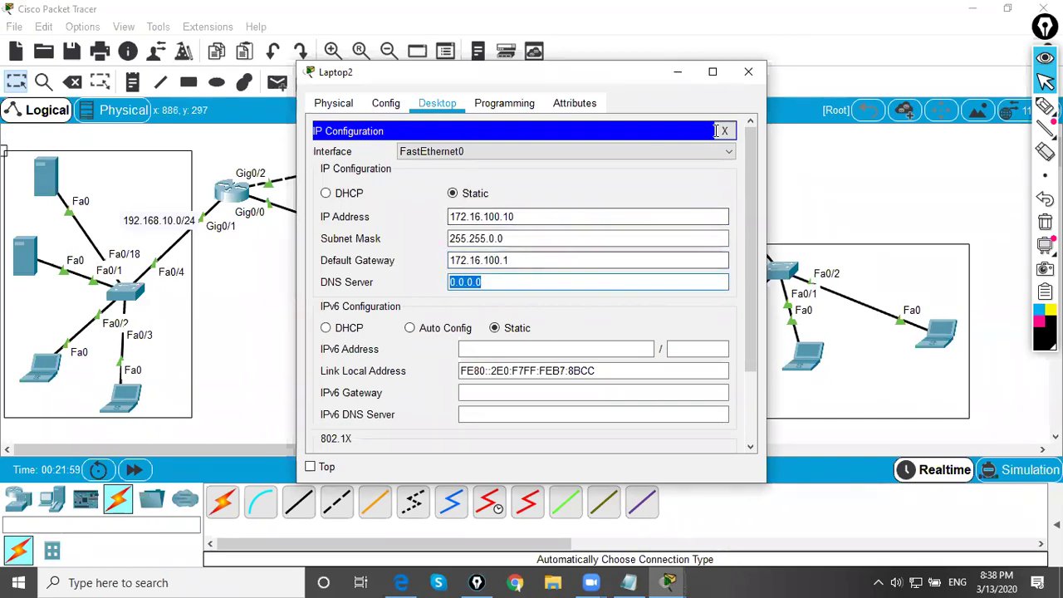
click(749, 71)
click(704, 183)
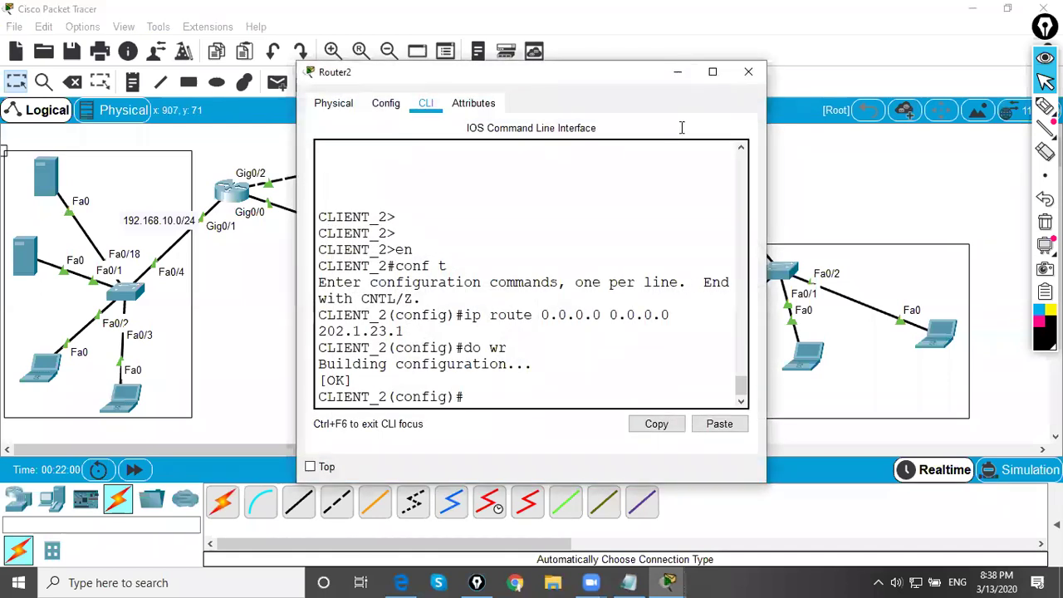
- List Router2's interfaces with 'sh ip int br' and highlight GigabitEthernet0/1 at 172.16.100.1
click(712, 71)
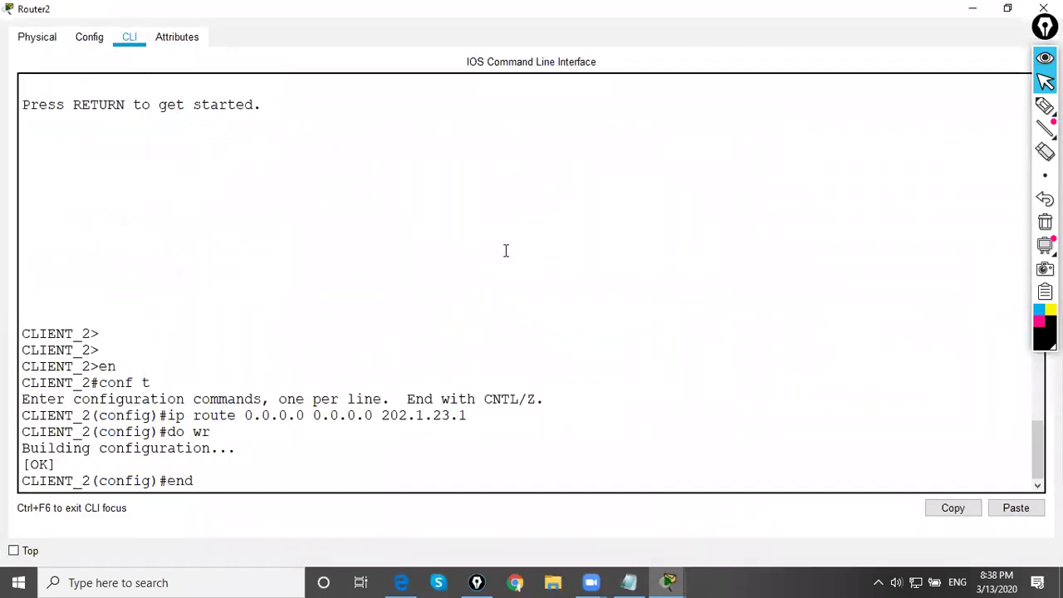
key(Return)
key(Return)
text(sh ip int)
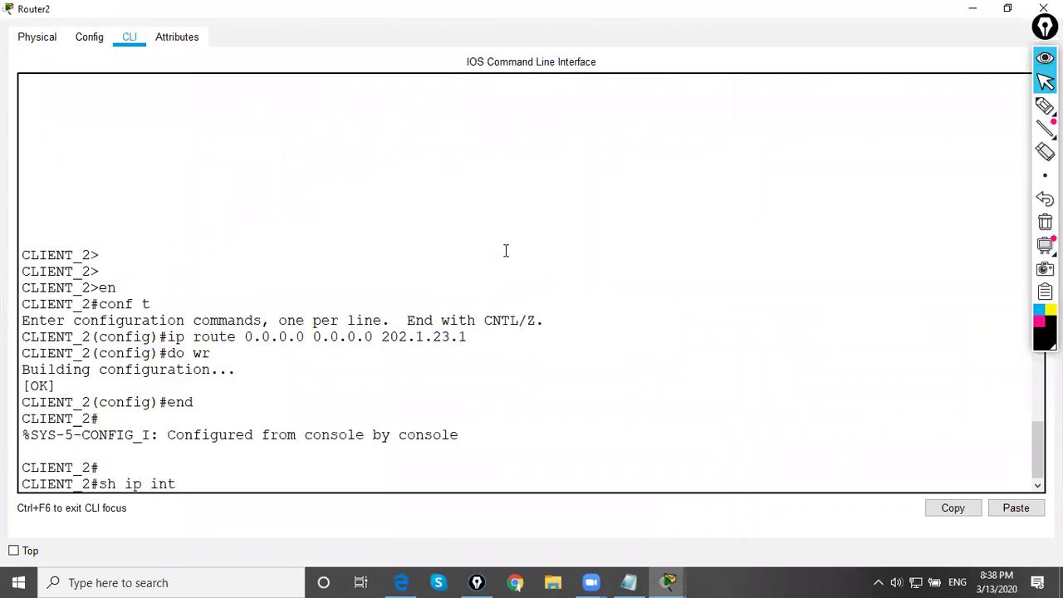
text( br)
key(Return)
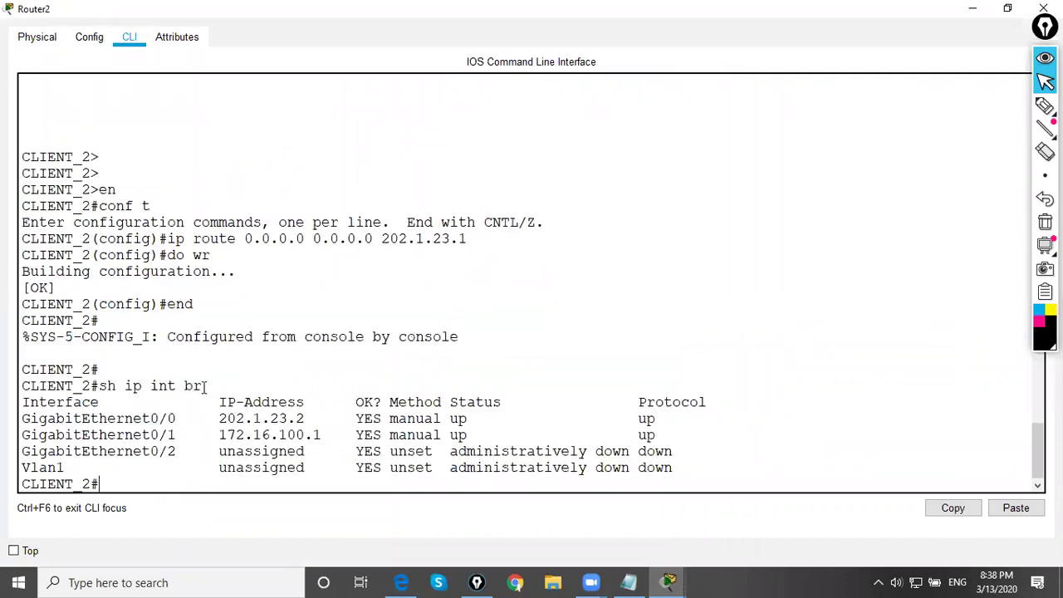
drag(228, 432, 324, 415)
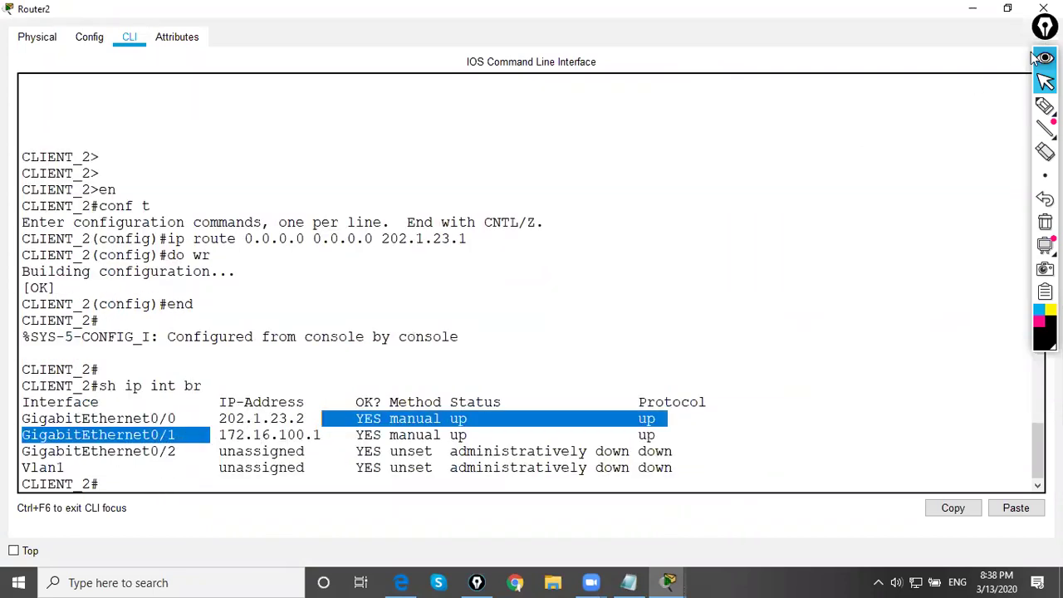
- Restore Router2's CLI window to normal size and close it
click(804, 57)
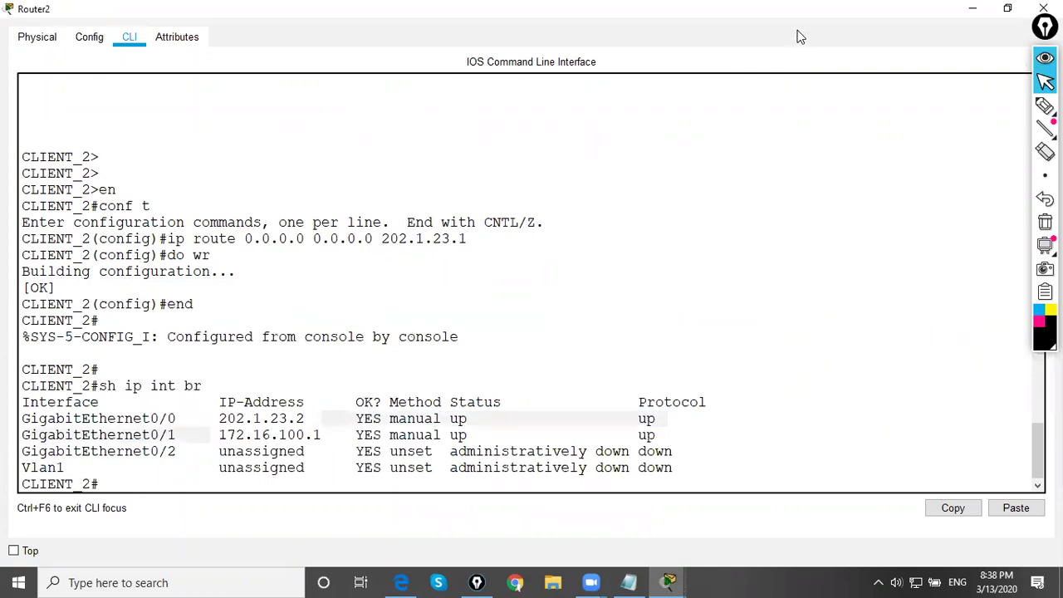
double_click(788, 17)
click(935, 97)
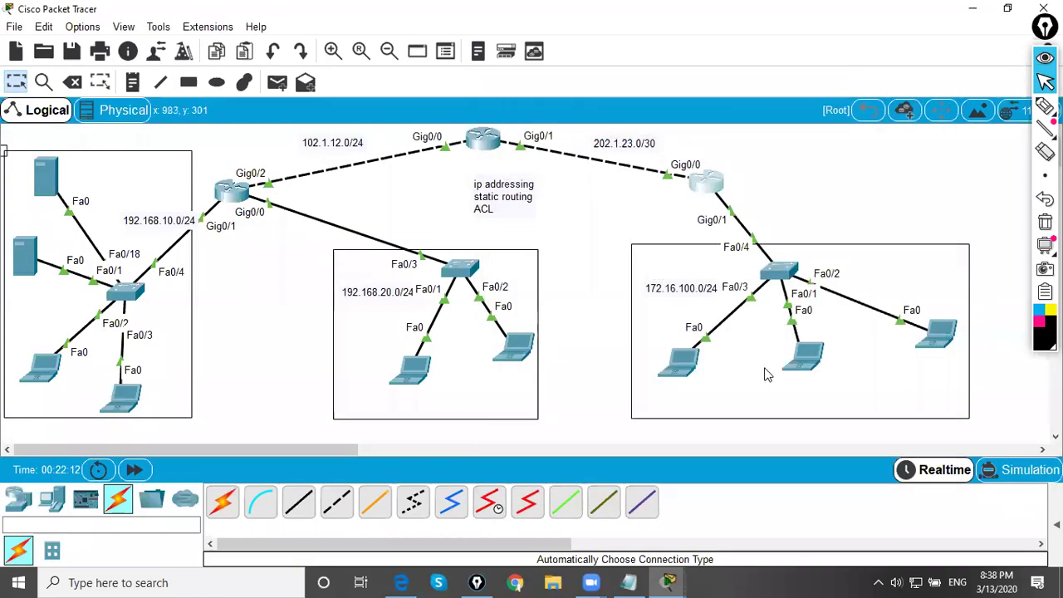
- Enter Laptop3's static IP 172.16.100.20 and begin the 172.16.100.1 gateway
click(806, 359)
click(437, 103)
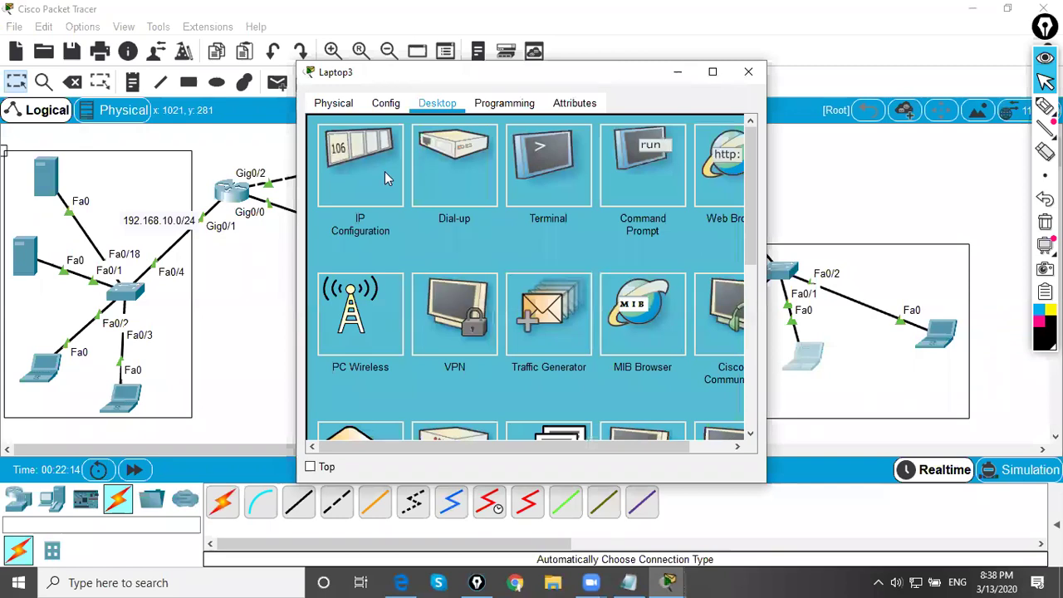
click(385, 171)
click(501, 215)
text(172)
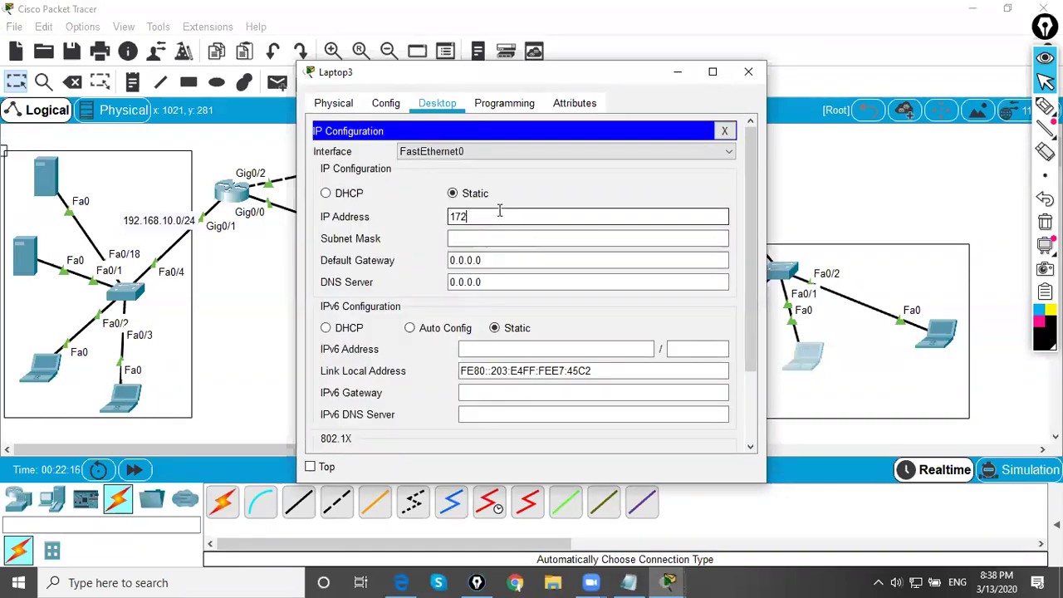
text(.16.100.20)
key(Tab)
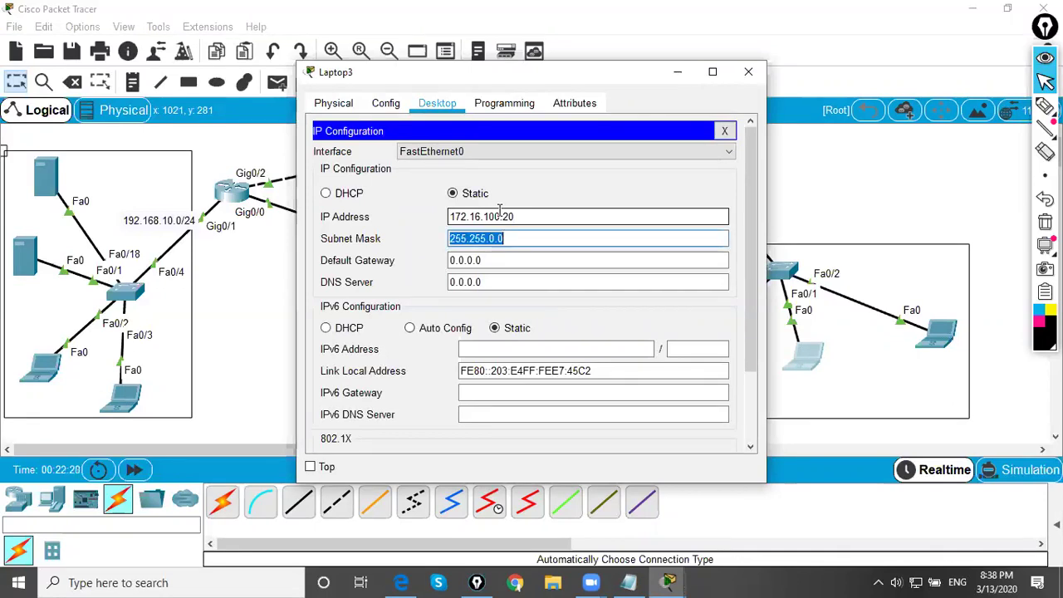
key(Tab)
text(172)
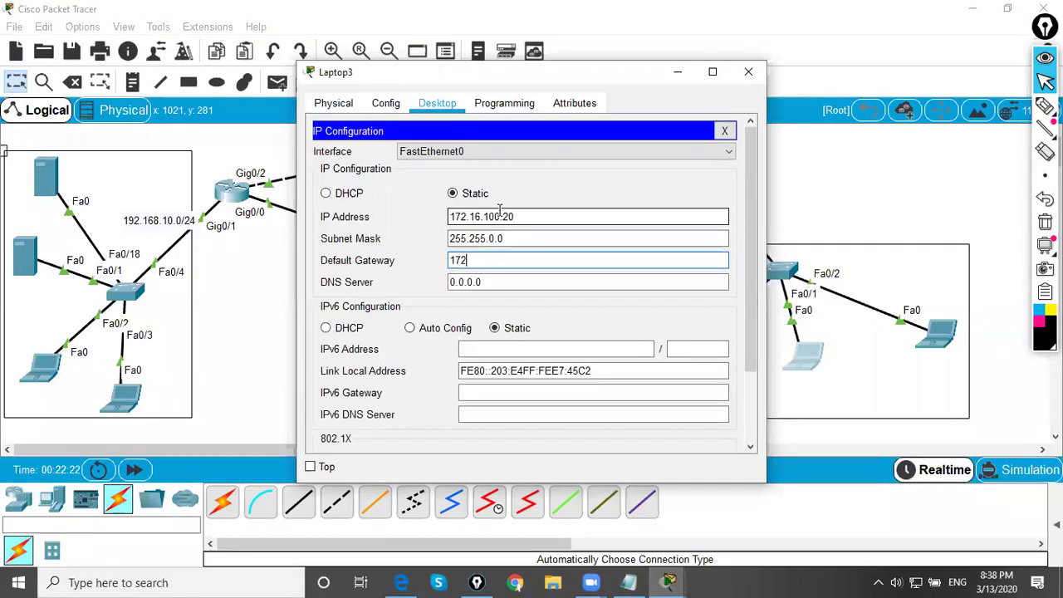
text(.16.100.1)
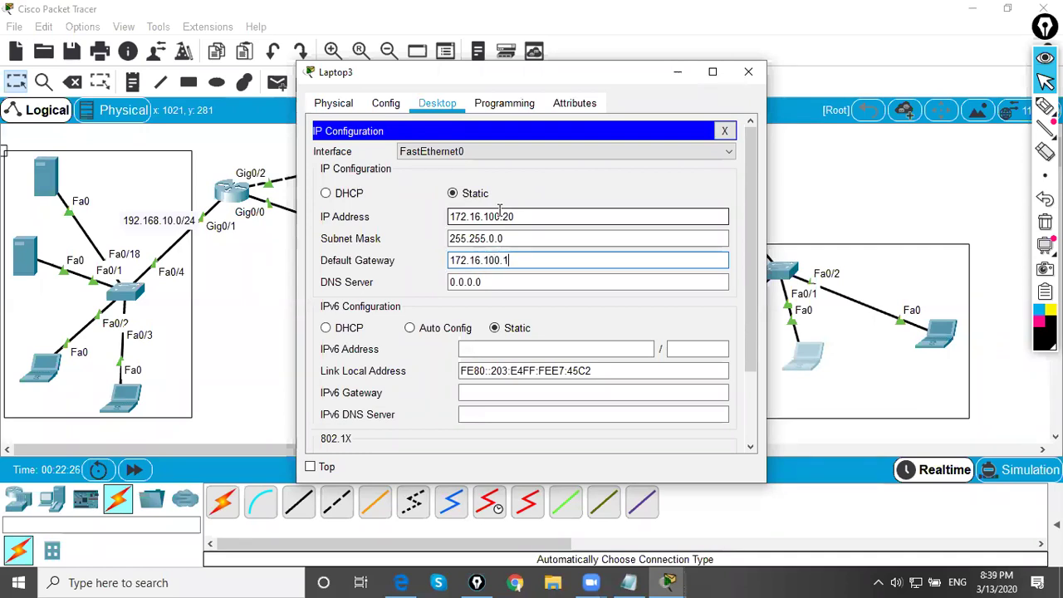
- Correct Laptop3's subnet mask to 255.255.255.0 and close its window
click(498, 239)
key(BackSpace)
key(BackSpace)
text(255.)
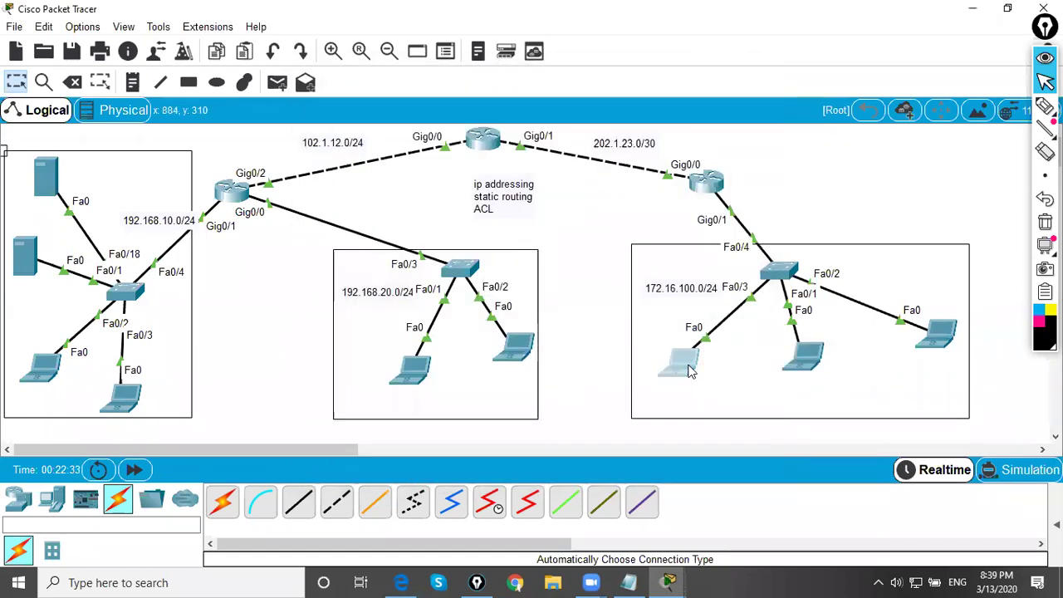
click(685, 361)
click(366, 195)
click(511, 242)
text(55.255.255.0)
click(748, 71)
- Give Laptop5 static IP 192.168.20.10, mask 255.255.255.0, gateway 192.168.20.1
click(415, 371)
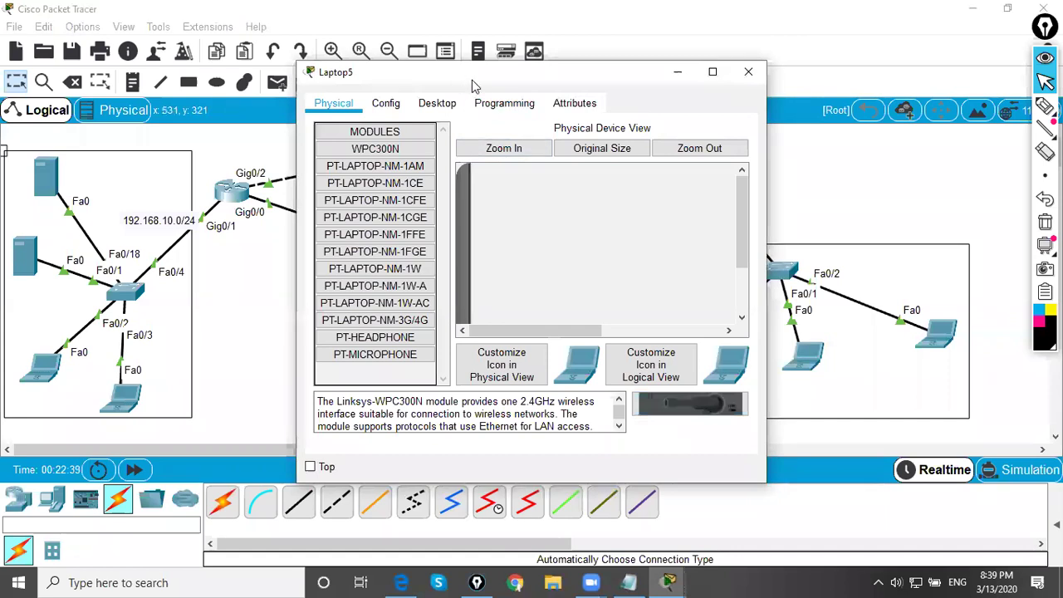
drag(472, 81, 737, 79)
click(699, 101)
click(627, 170)
click(742, 214)
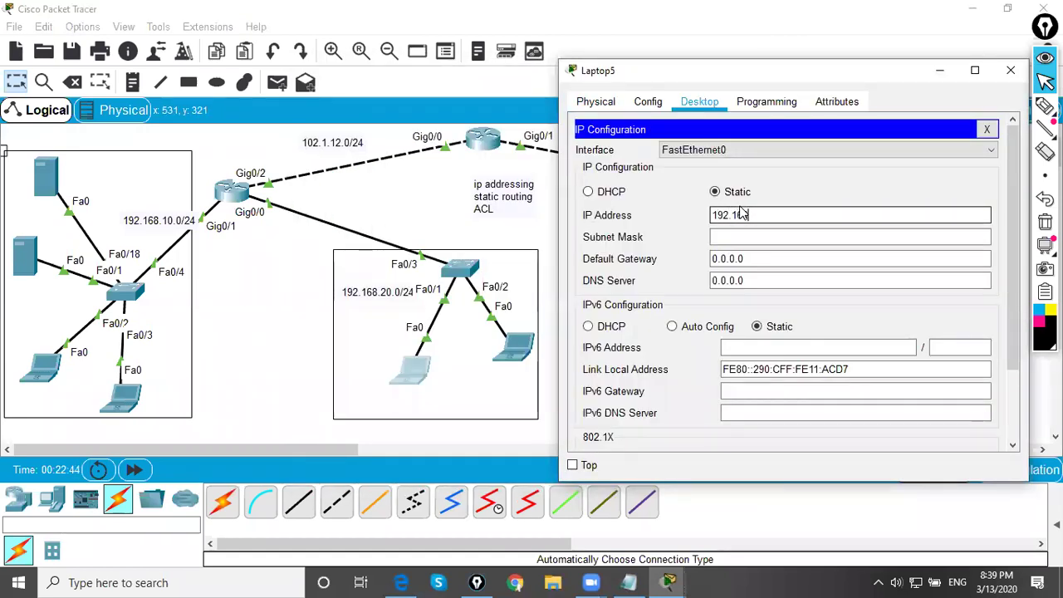
text(192.168.20.10)
key(Tab)
key(Tab)
text(192)
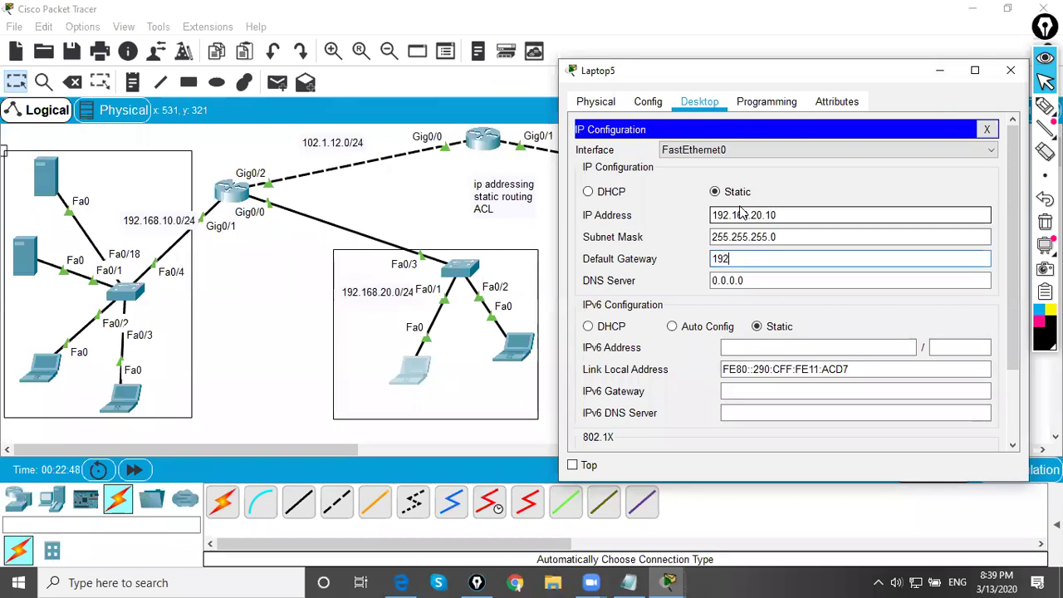
text(.168.20.1)
key(Tab)
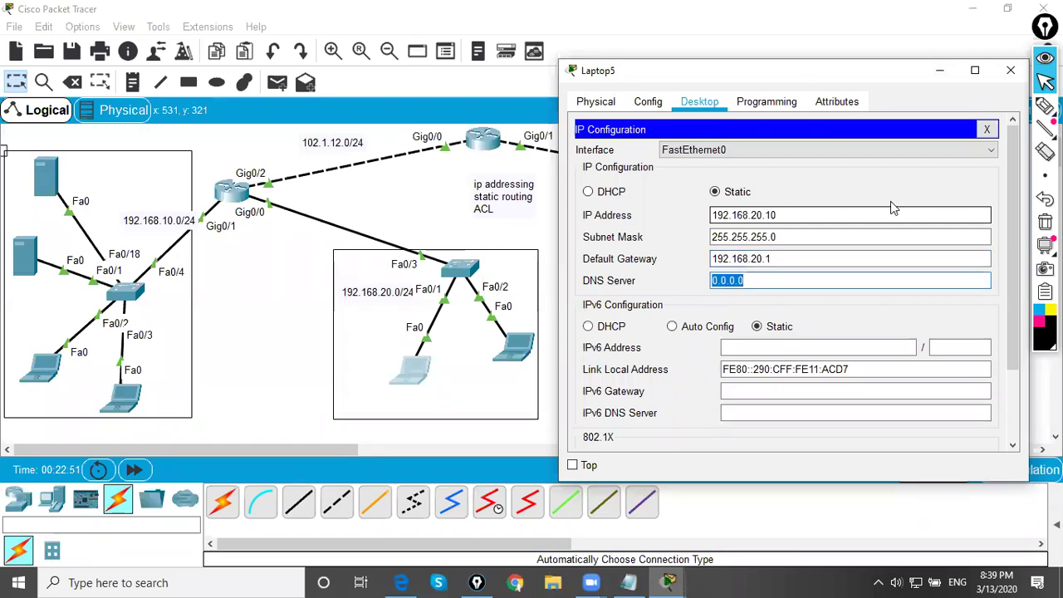
click(1011, 70)
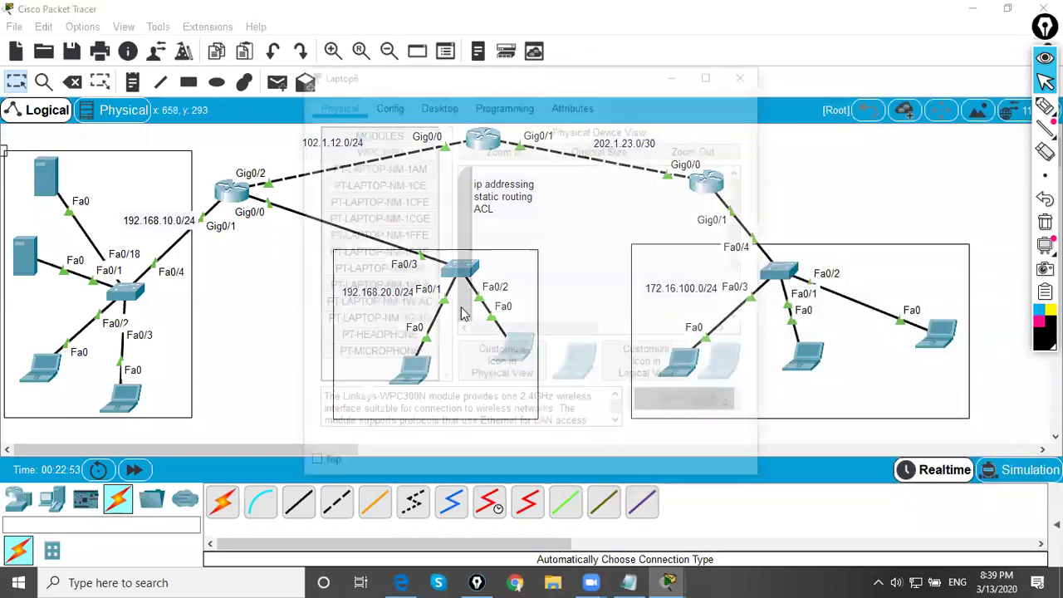
- Give Laptop6 static IP 192.168.20.20, mask 255.255.255.0, gateway 192.168.20.1
click(440, 108)
drag(448, 78, 643, 93)
click(551, 181)
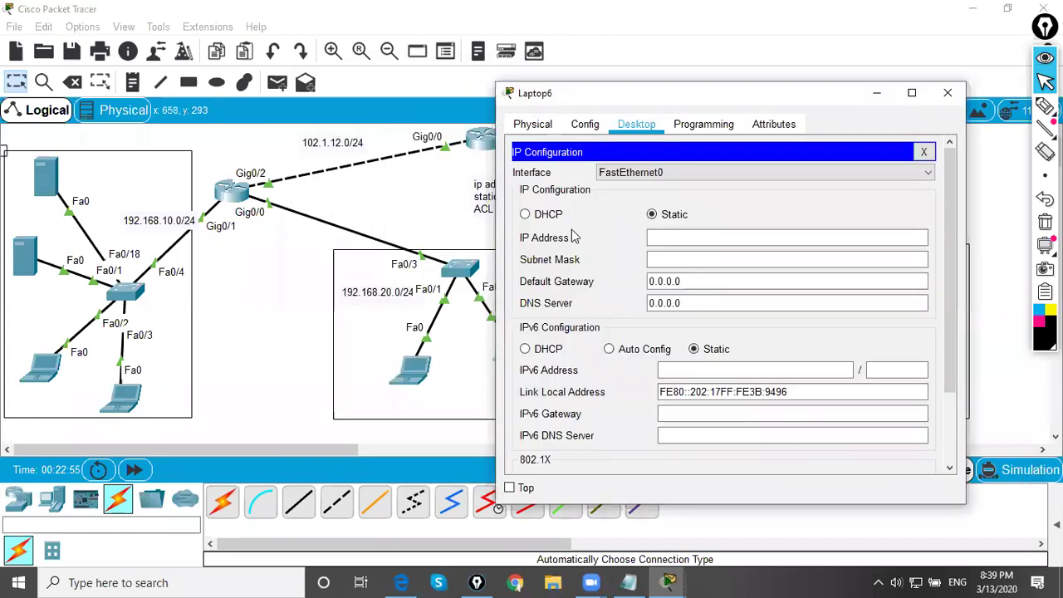
click(658, 239)
text(192.168.20)
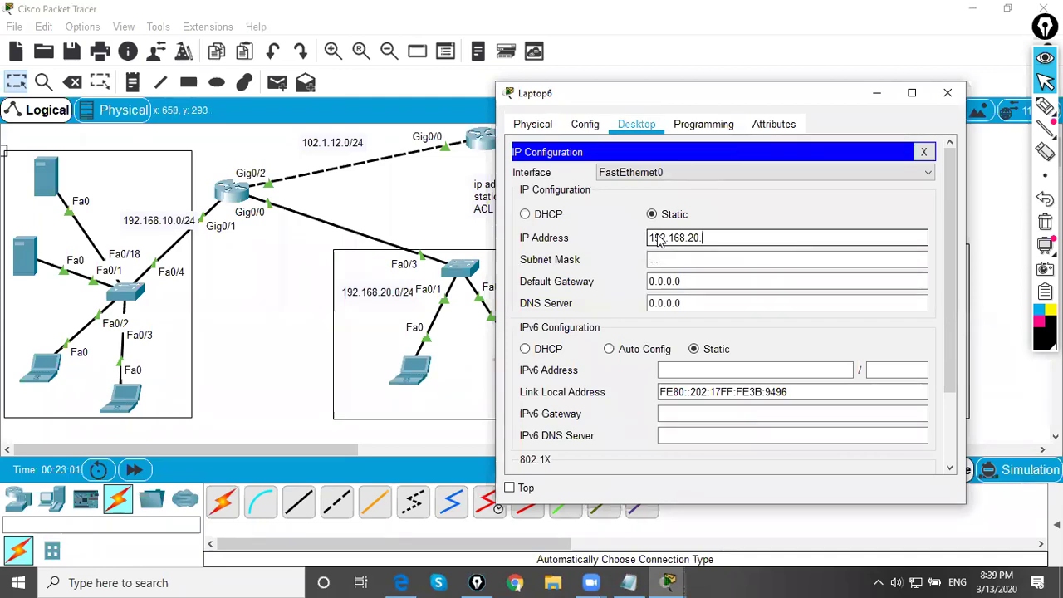
text(.20)
key(Tab)
key(Tab)
text(192.168.)
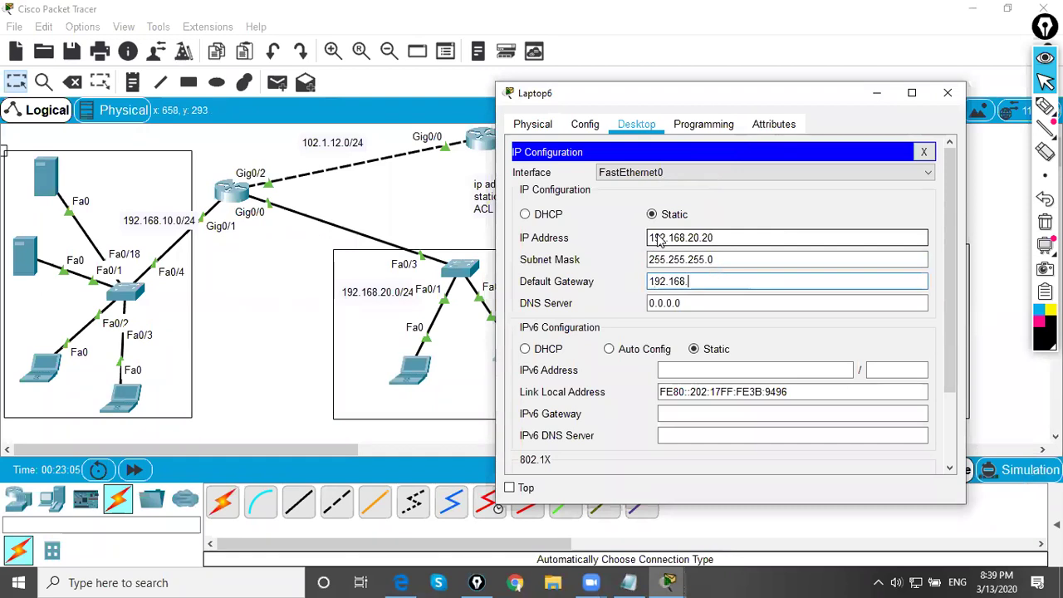
key(Tab)
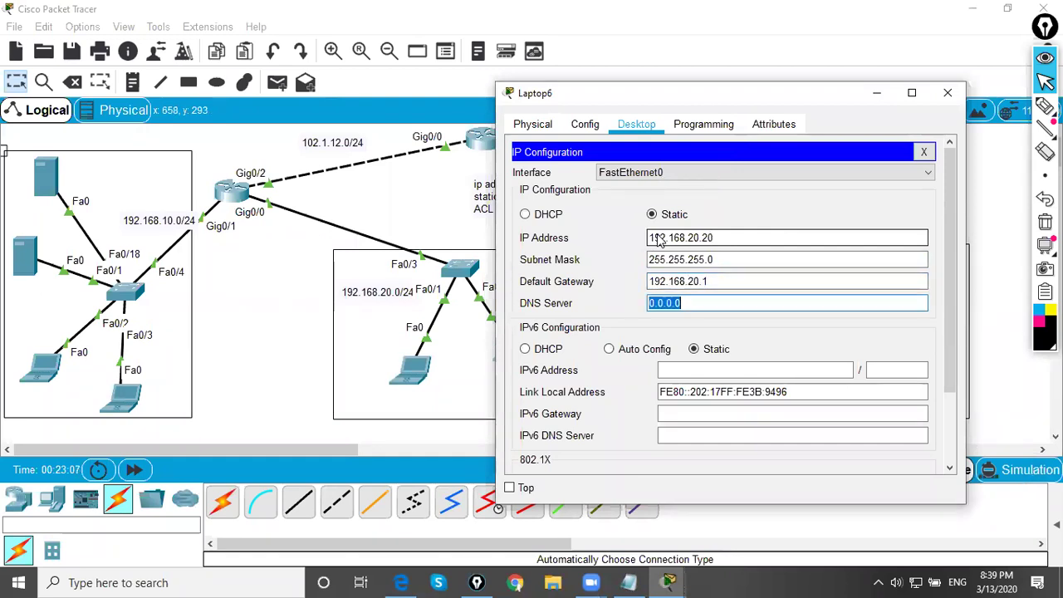
click(947, 92)
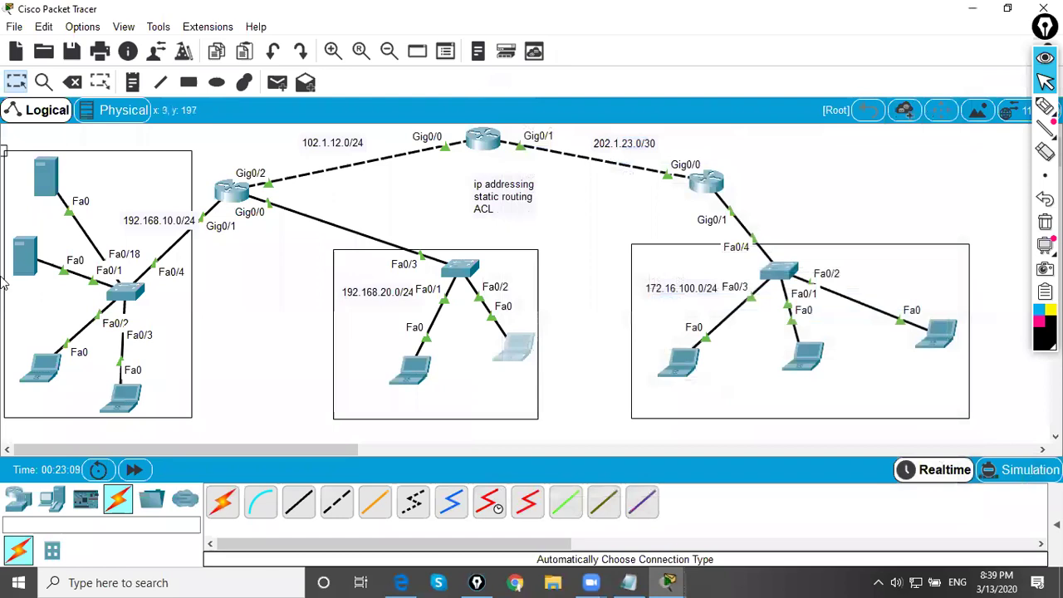
- Switch Server1's IP configuration to DHCP, obtaining 192.168.10.11
click(25, 264)
click(469, 182)
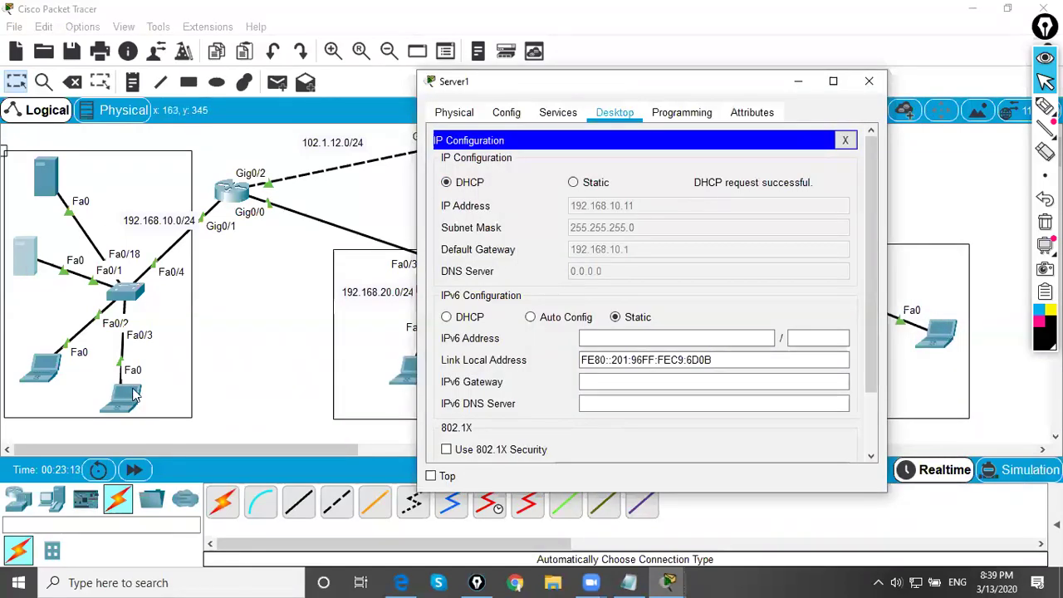
click(869, 80)
- Confirm Laptop1 holds 192.168.10.12 and set Laptop0 to DHCP, getting 192.168.10.13
click(125, 394)
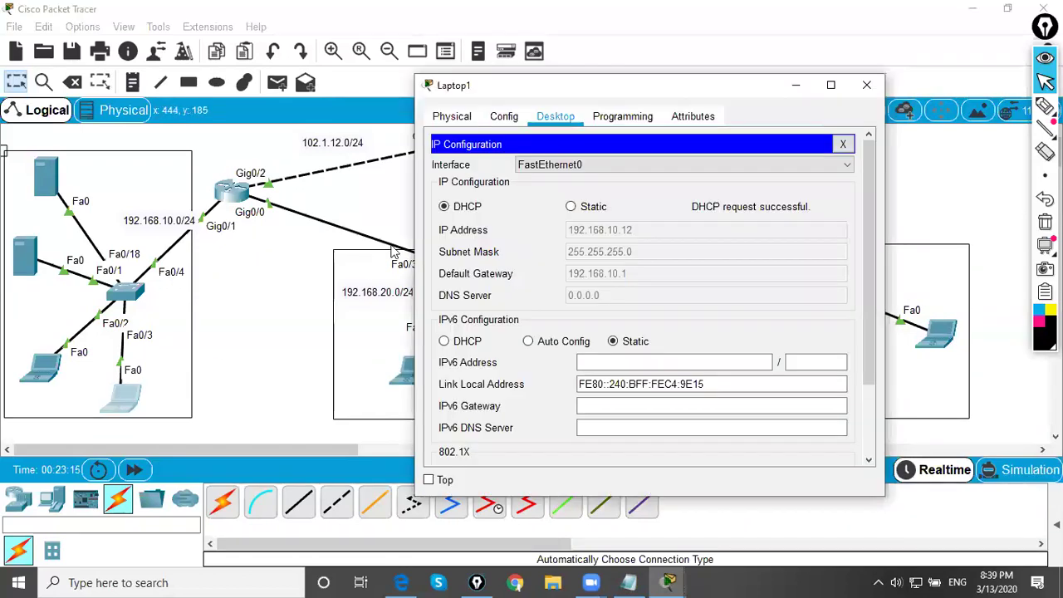
click(43, 363)
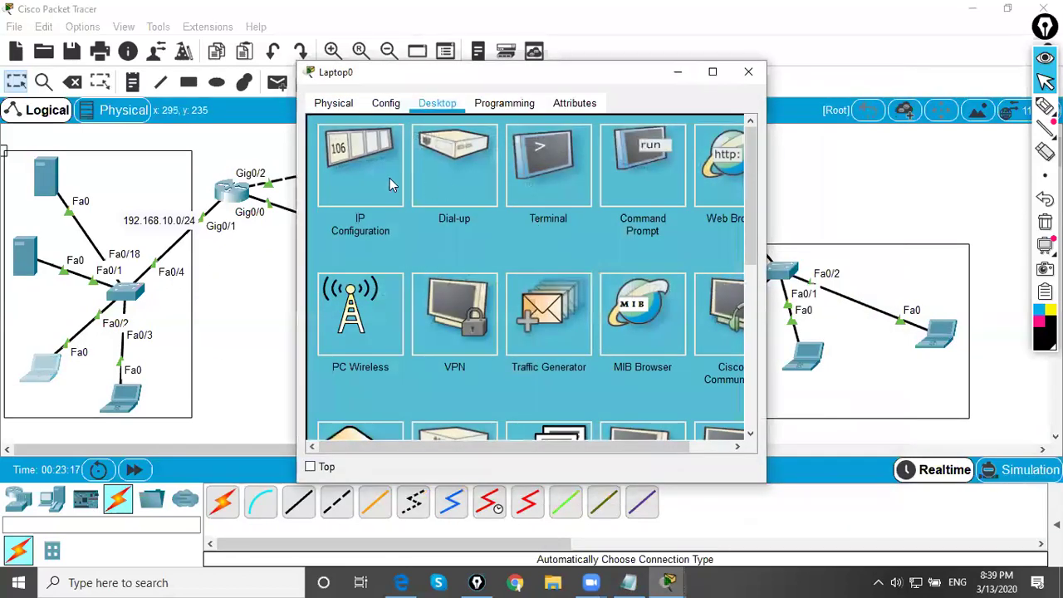
click(390, 184)
click(347, 196)
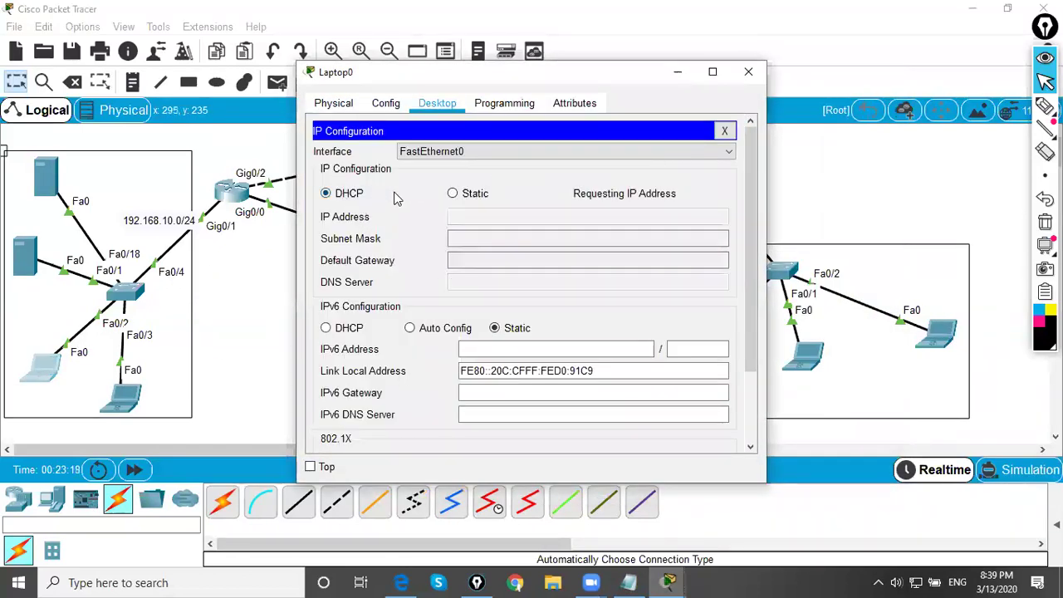
click(747, 71)
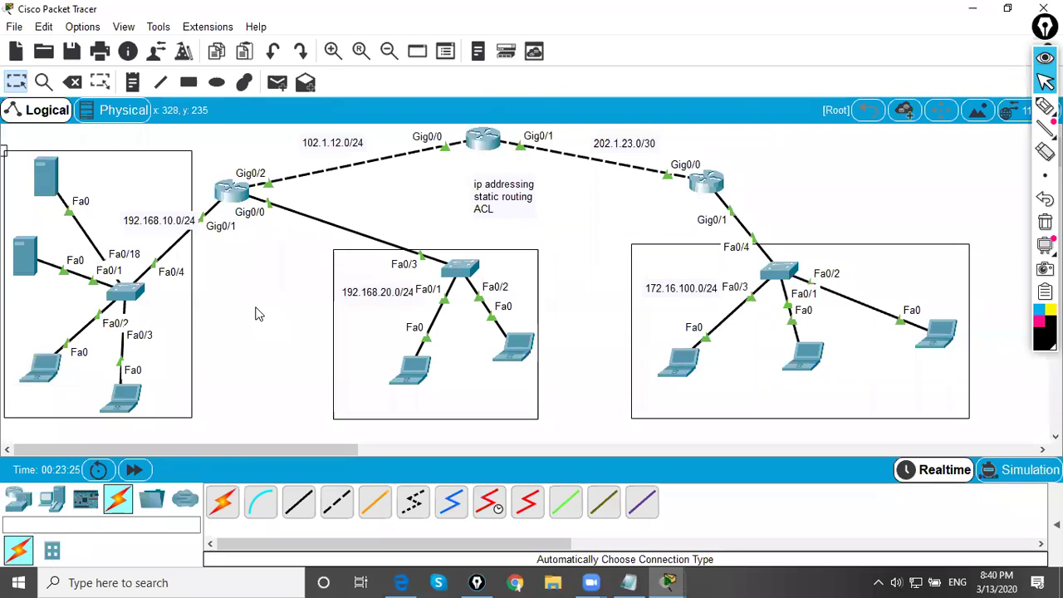
- Run ipconfig on Laptop2 and point out its address 172.16.100.10
click(681, 362)
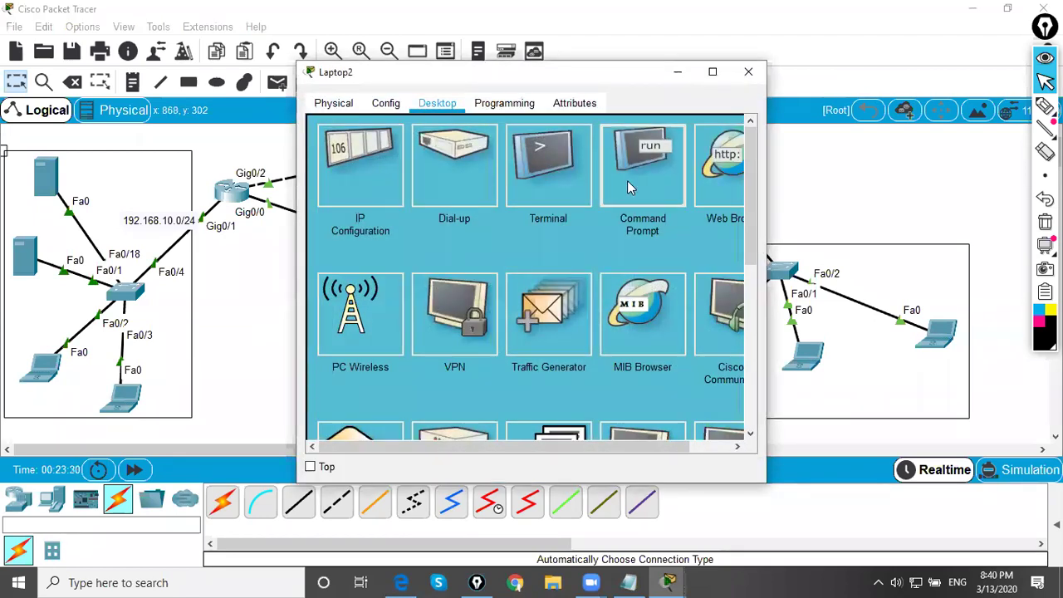
click(627, 180)
drag(561, 80, 675, 101)
text(ipconfig)
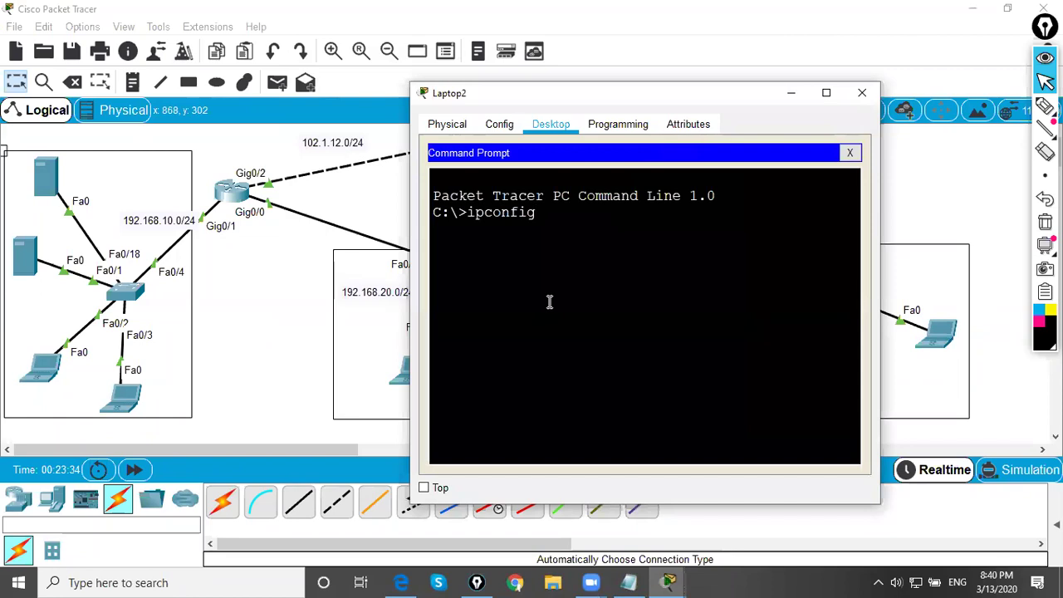
key(Return)
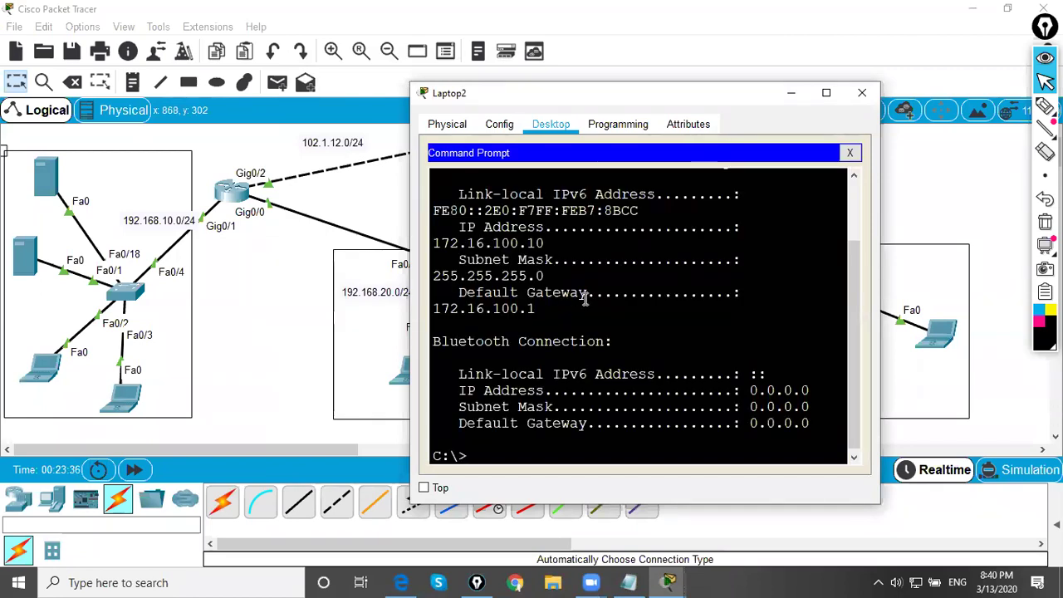
drag(438, 244, 570, 254)
click(46, 366)
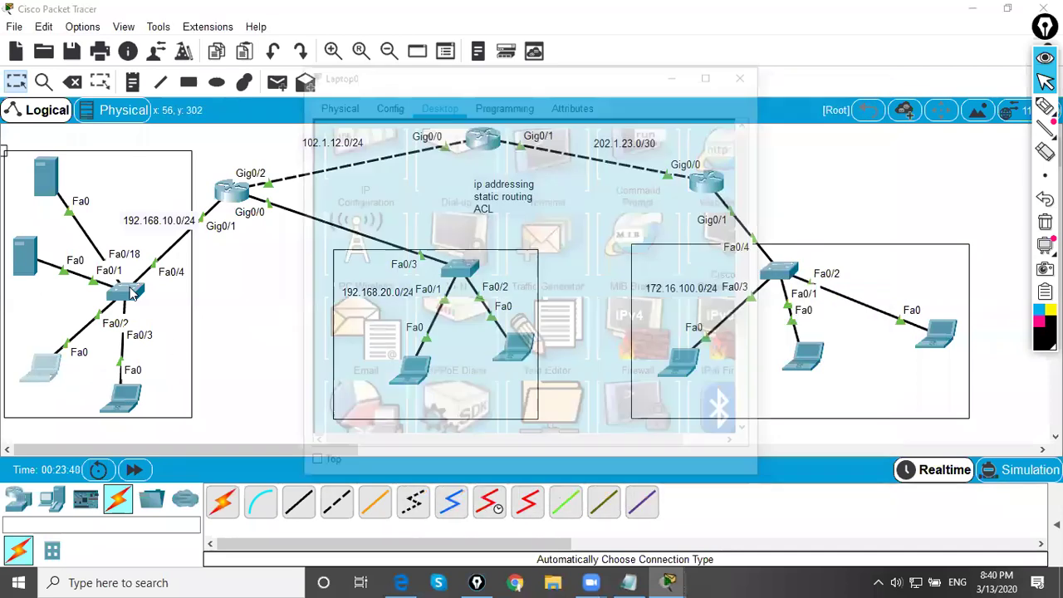
- Check Server0's IP configuration
click(42, 190)
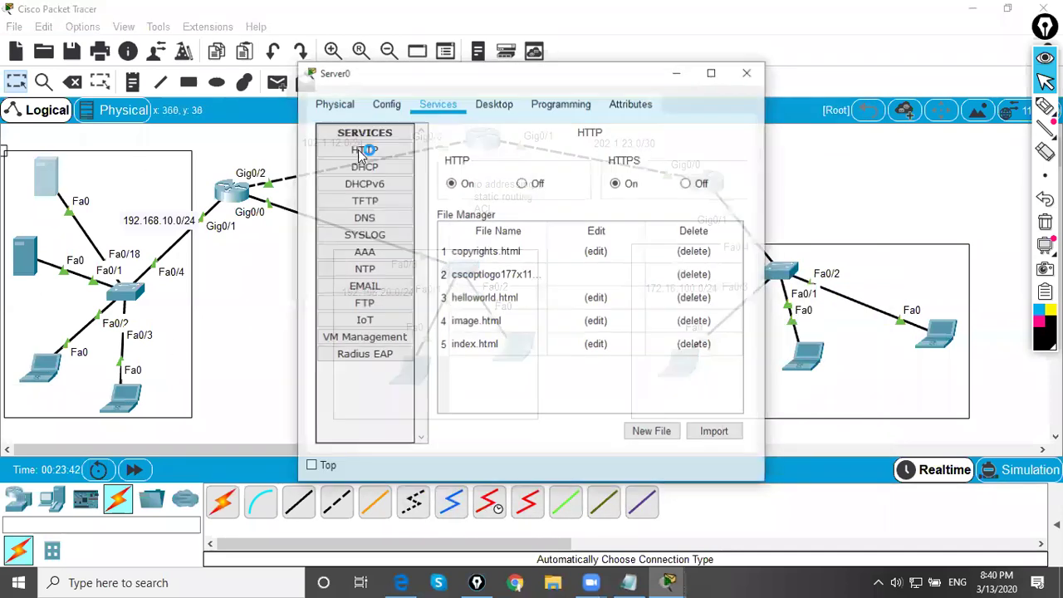
click(493, 103)
click(361, 166)
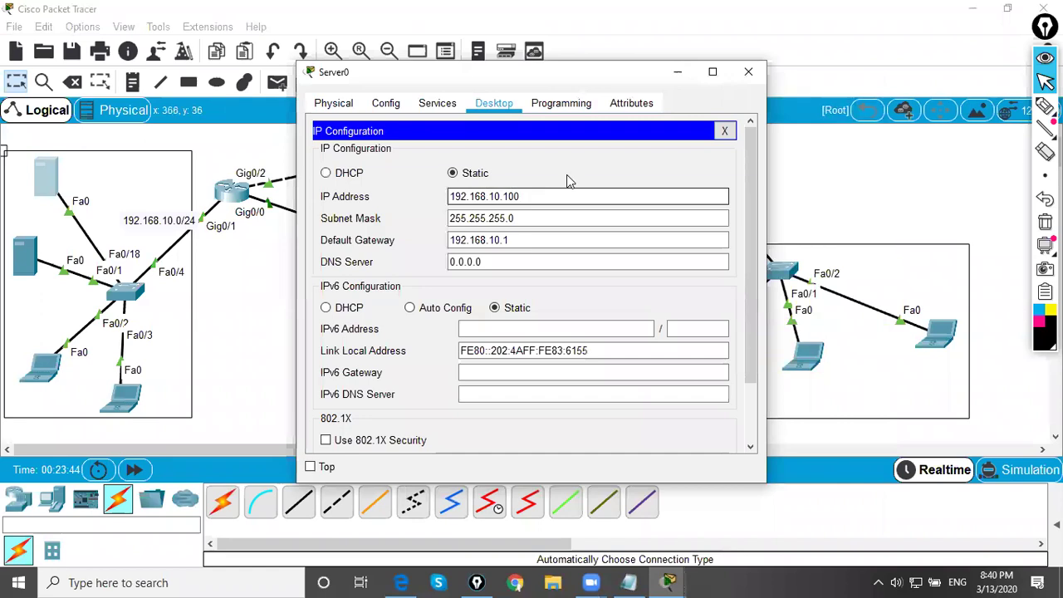
click(749, 72)
- Ping 192.168.10.100 from Laptop2's command prompt, which returns 'Request timed out'
click(681, 366)
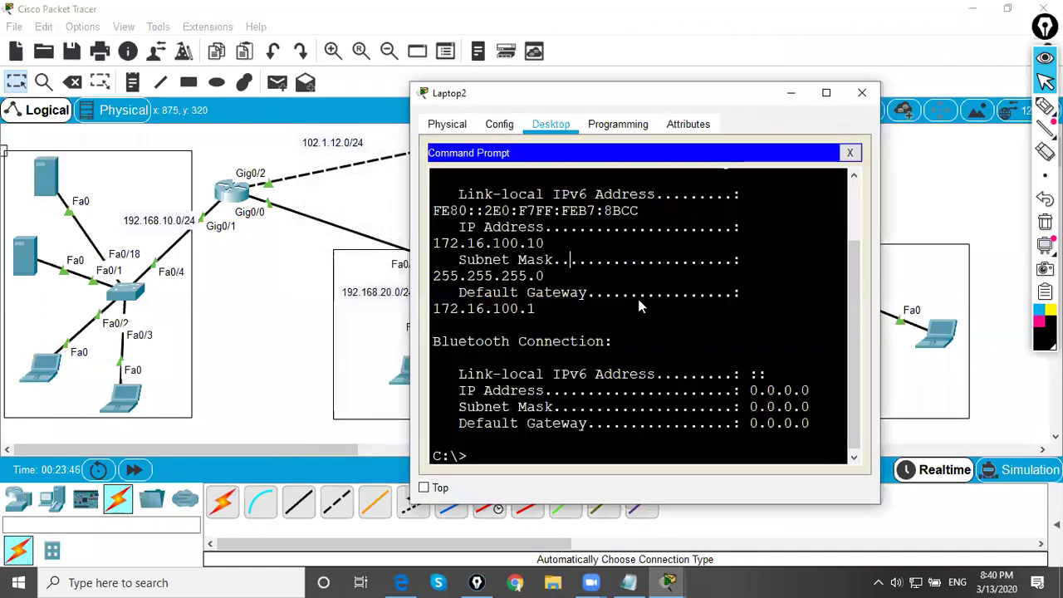
key(Return)
key(Return)
text(ping )
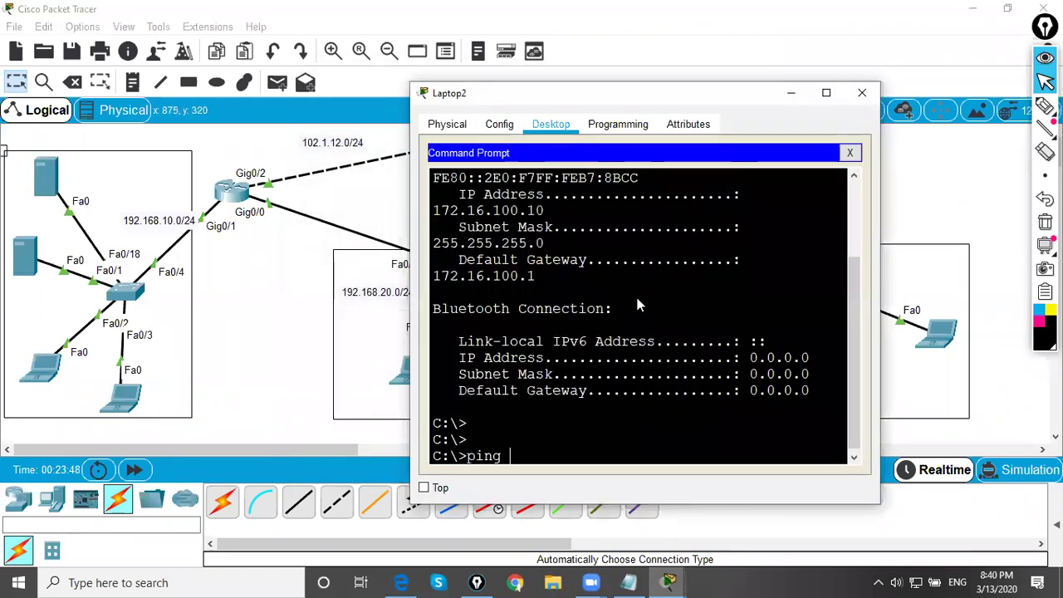
text(192.168)
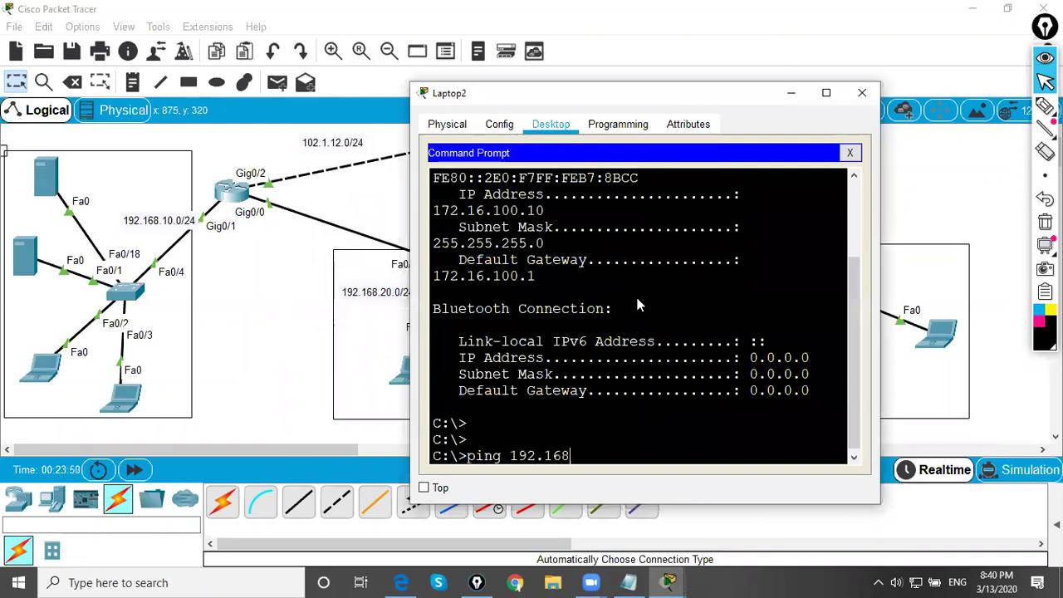
text(.10.100)
key(Return)
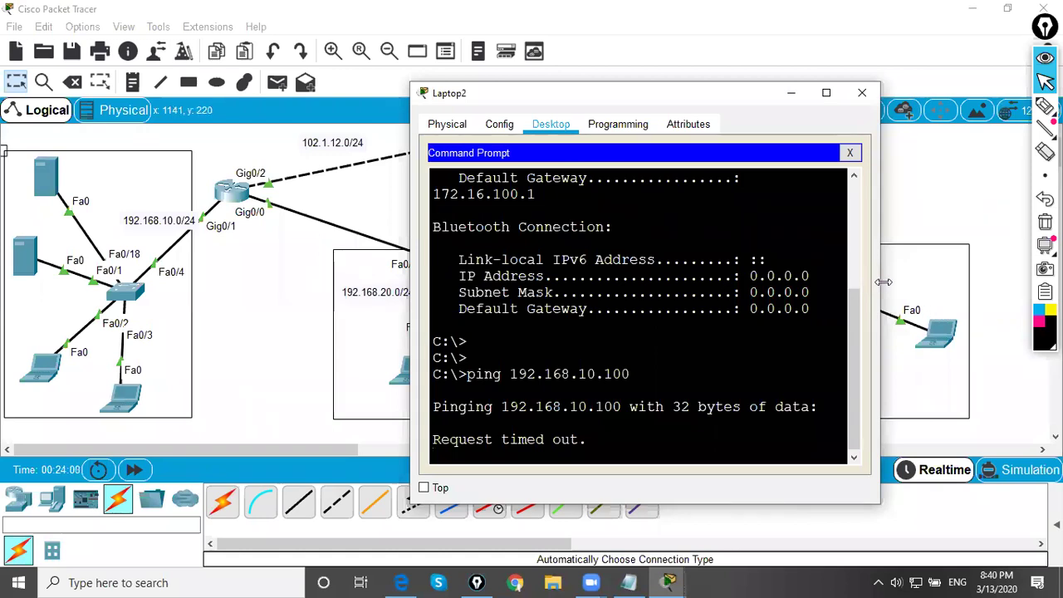
drag(883, 282, 977, 279)
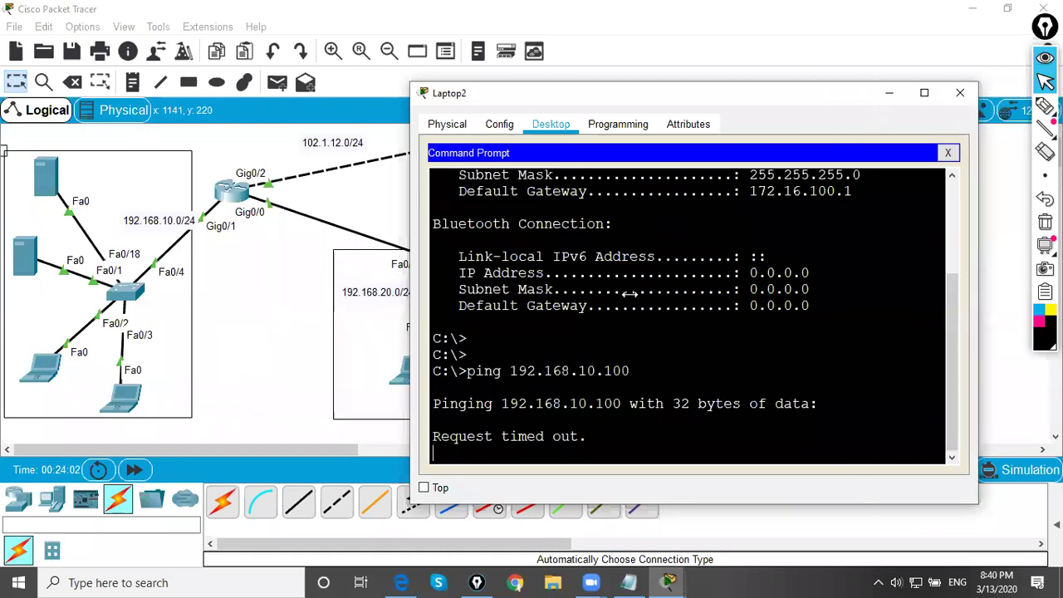
drag(615, 101, 584, 102)
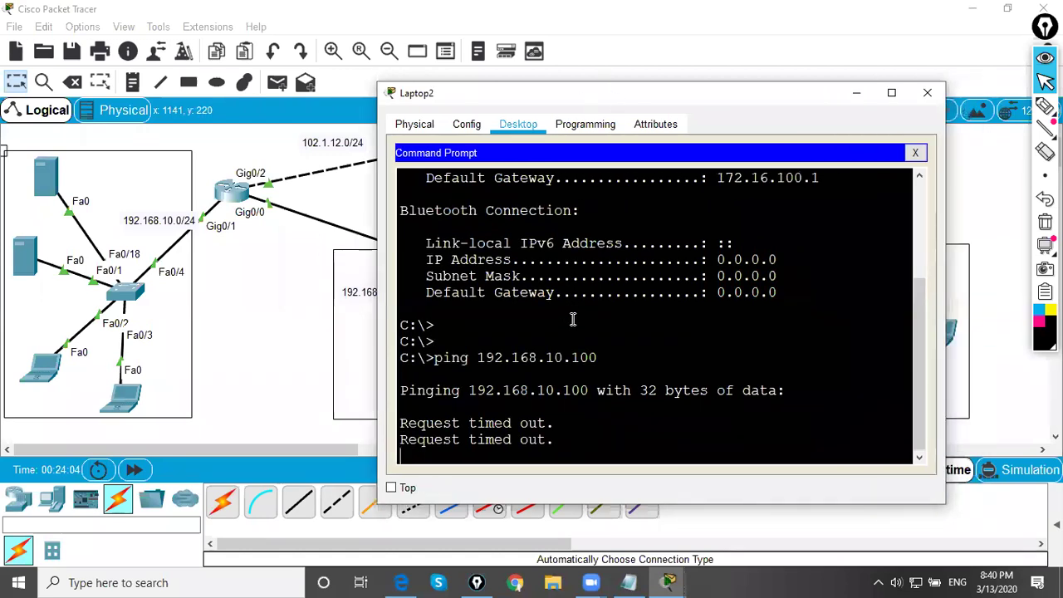
click(46, 178)
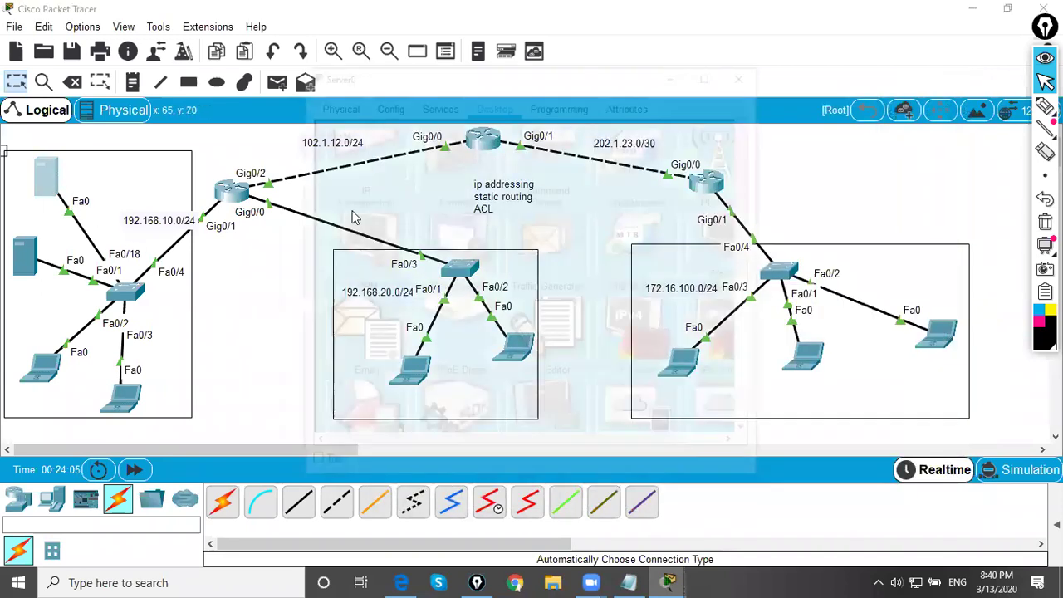
- Check the default gateway in Server0's IP configuration
click(356, 188)
click(526, 237)
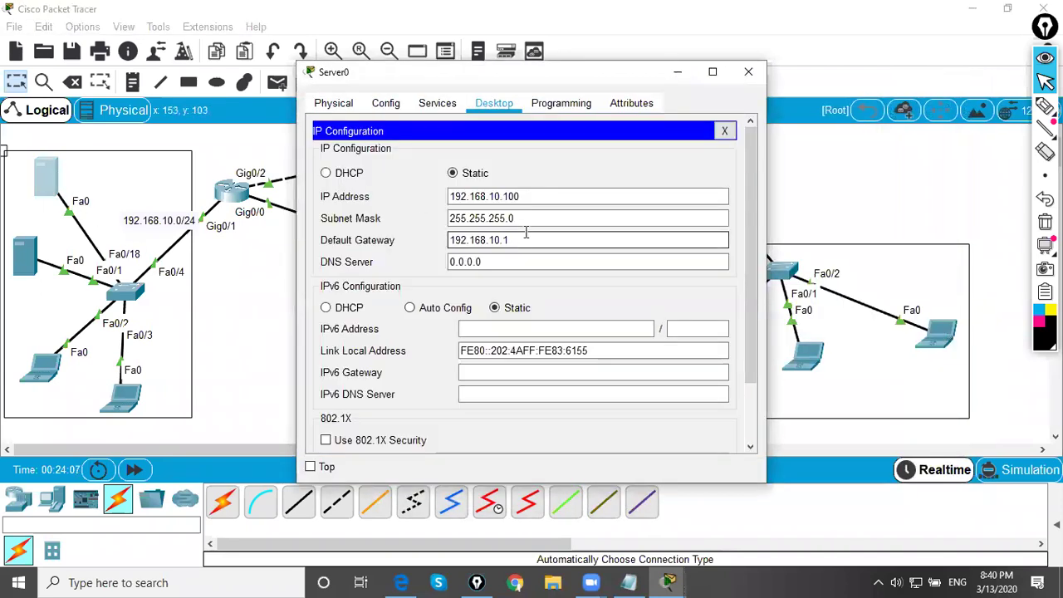
click(749, 71)
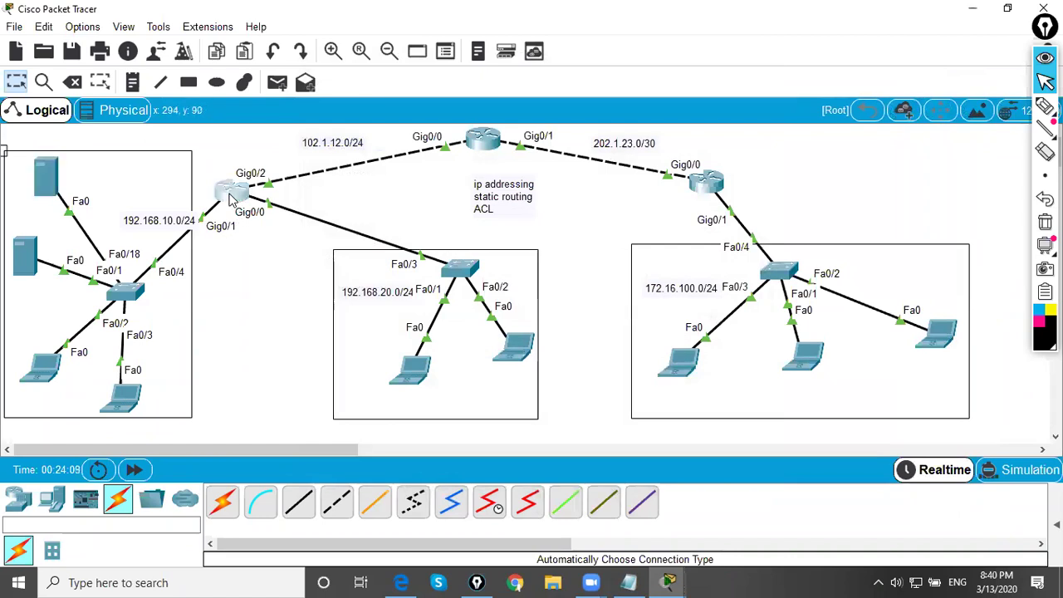
- Run 'sh ip int br' on Router0 and mark Gig0/1's address 192.168.10.1
click(233, 198)
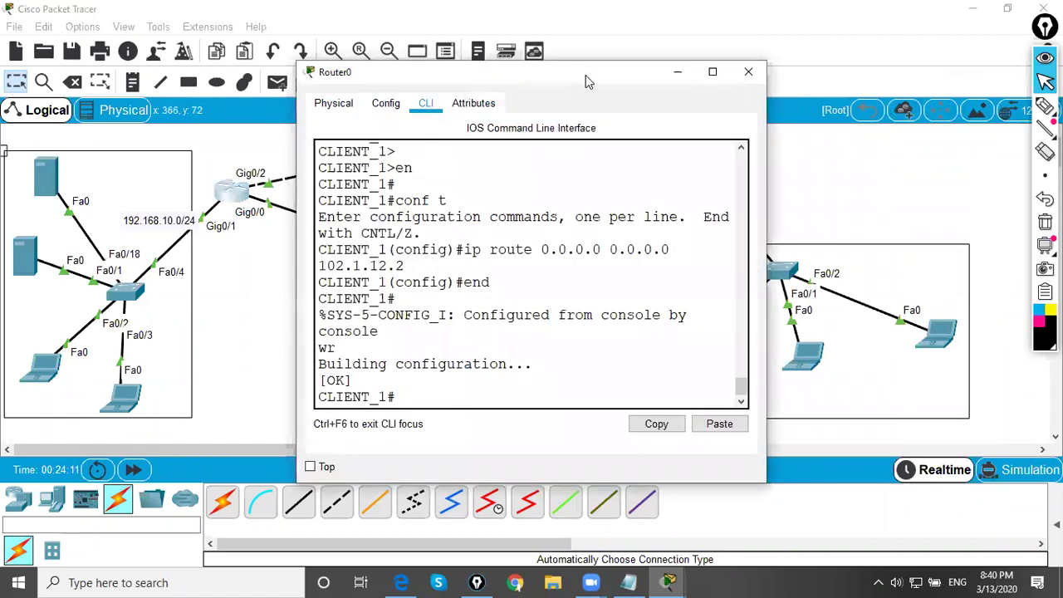
drag(587, 81, 735, 82)
key(Return)
text(sh ipint b)
key(BackSpace)
key(BackSpace)
key(BackSpace)
key(BackSpace)
key(BackSpace)
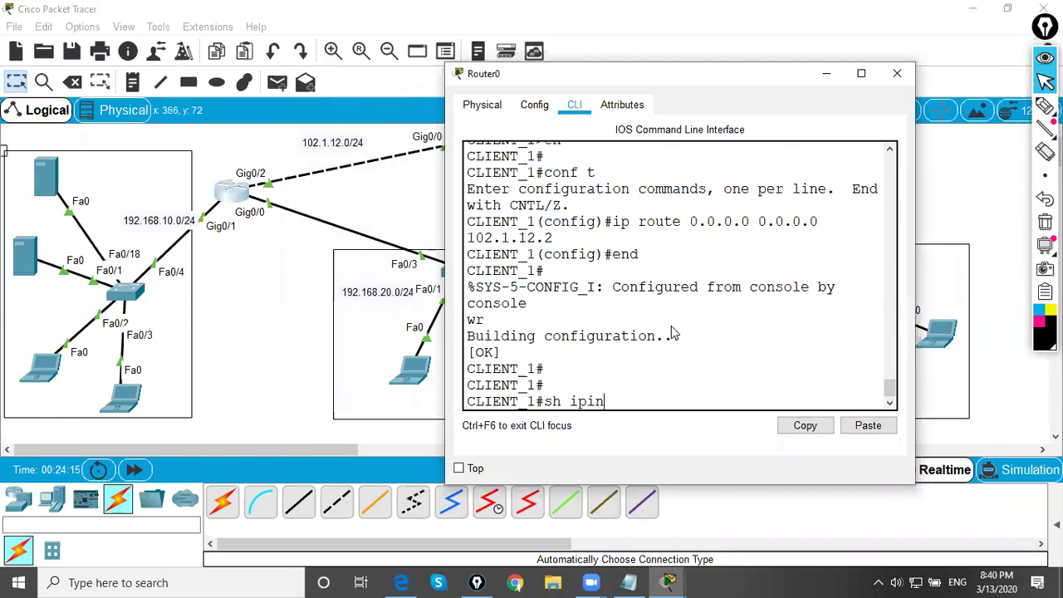
text(int br)
key(Return)
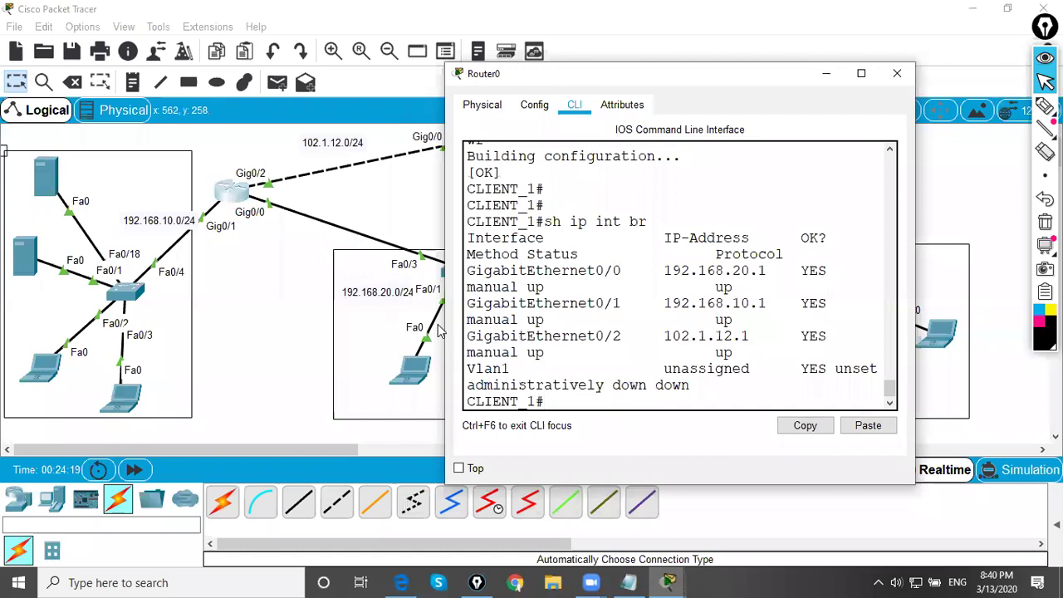
drag(445, 327, 309, 327)
drag(460, 300, 647, 300)
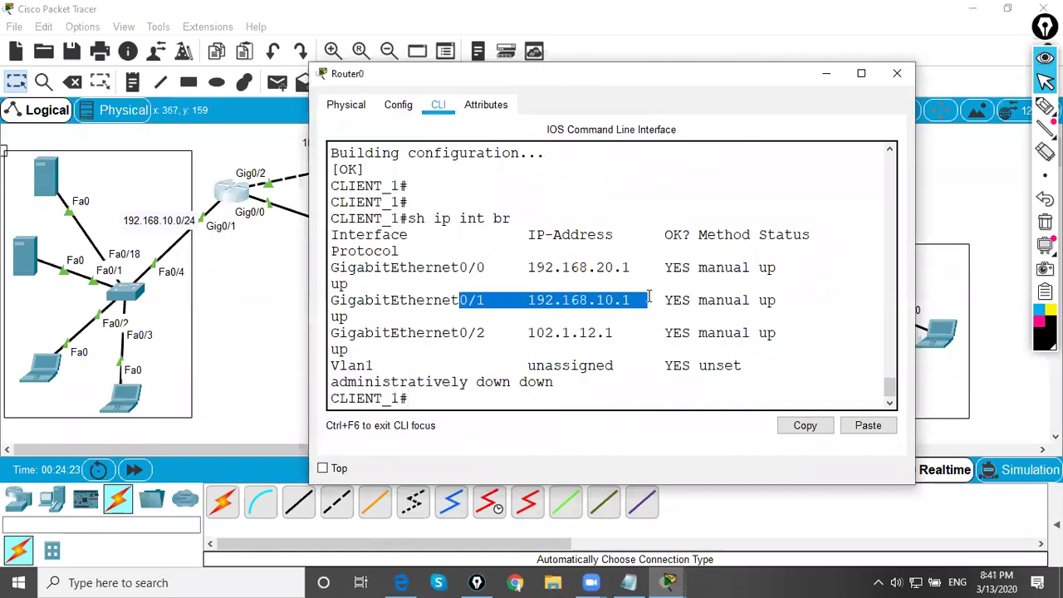
click(897, 73)
drag(432, 263, 440, 261)
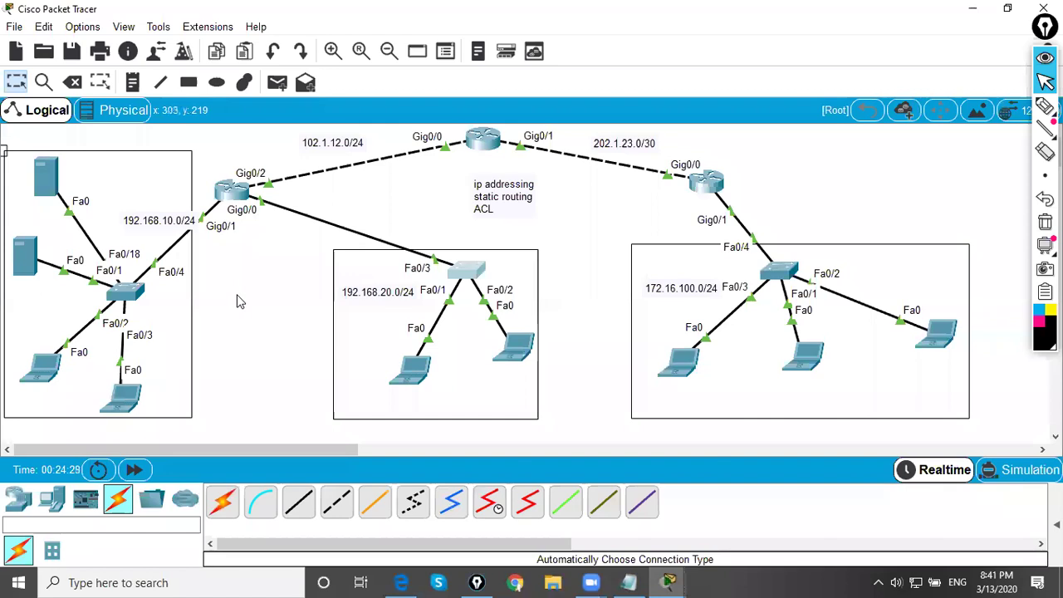
- Rerun ping 192.168.10.100 from Laptop2, now getting replies
click(679, 359)
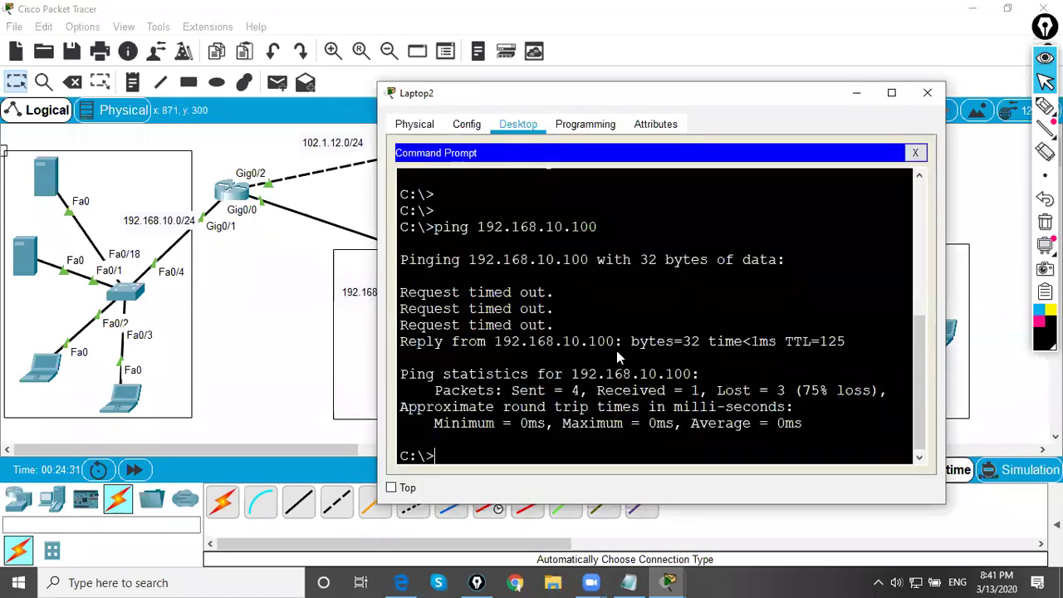
key(Up)
key(Return)
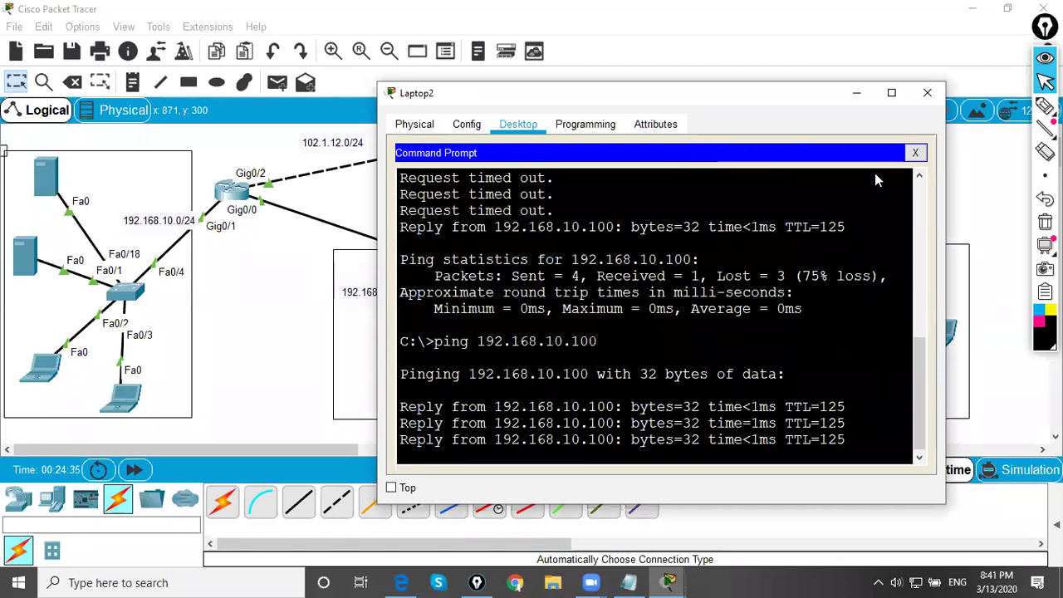
click(916, 152)
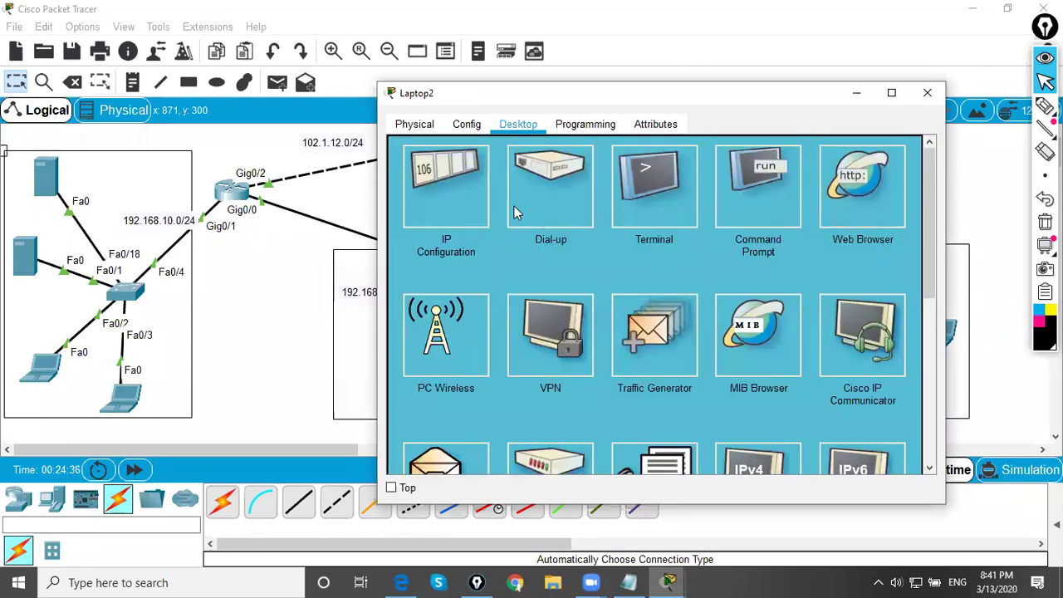
click(822, 191)
click(526, 170)
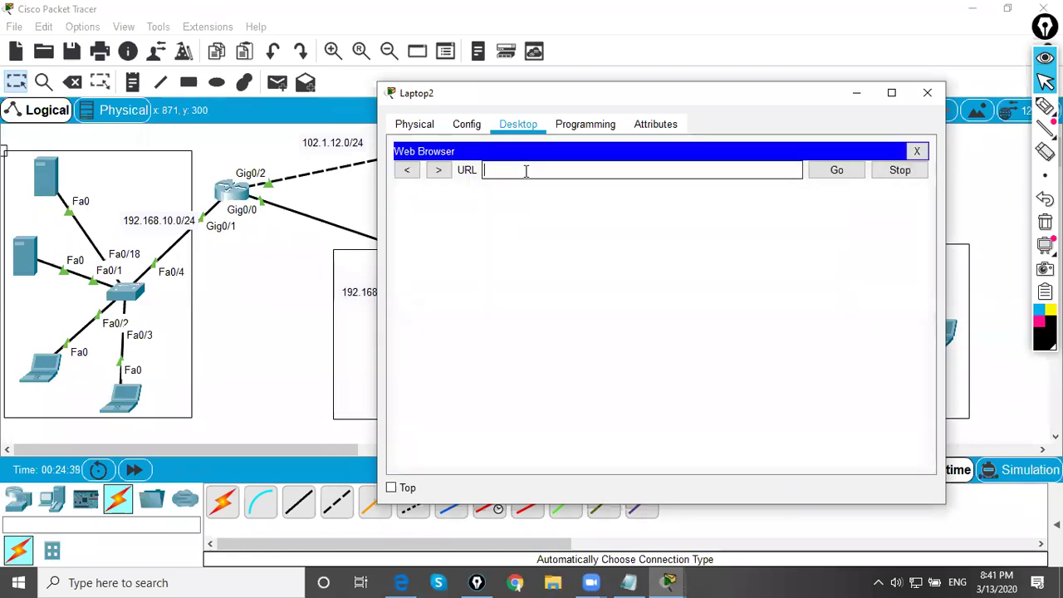
text(http://)
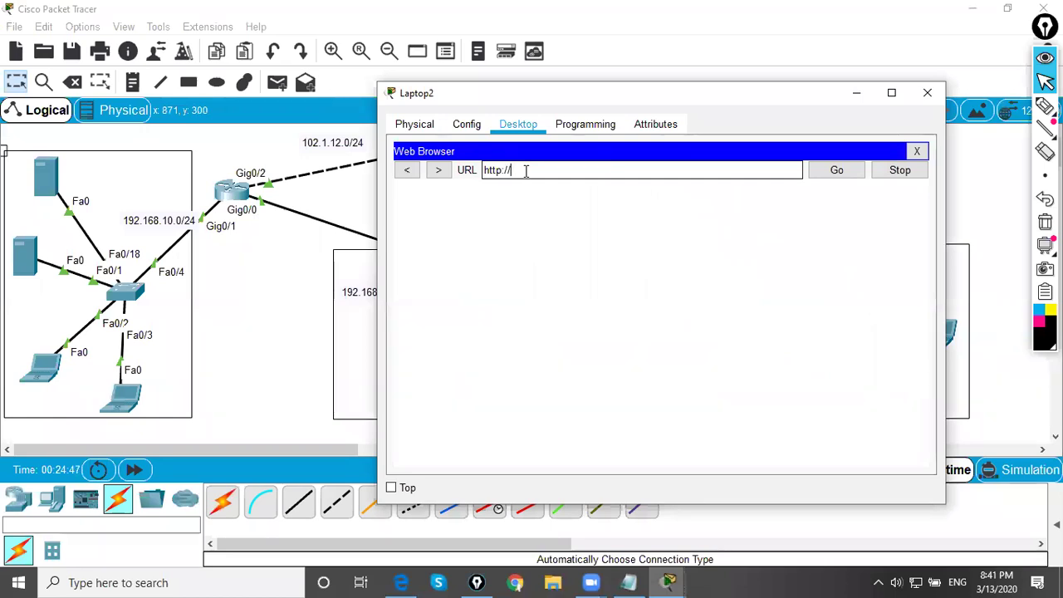
text(68.10.100)
key(Return)
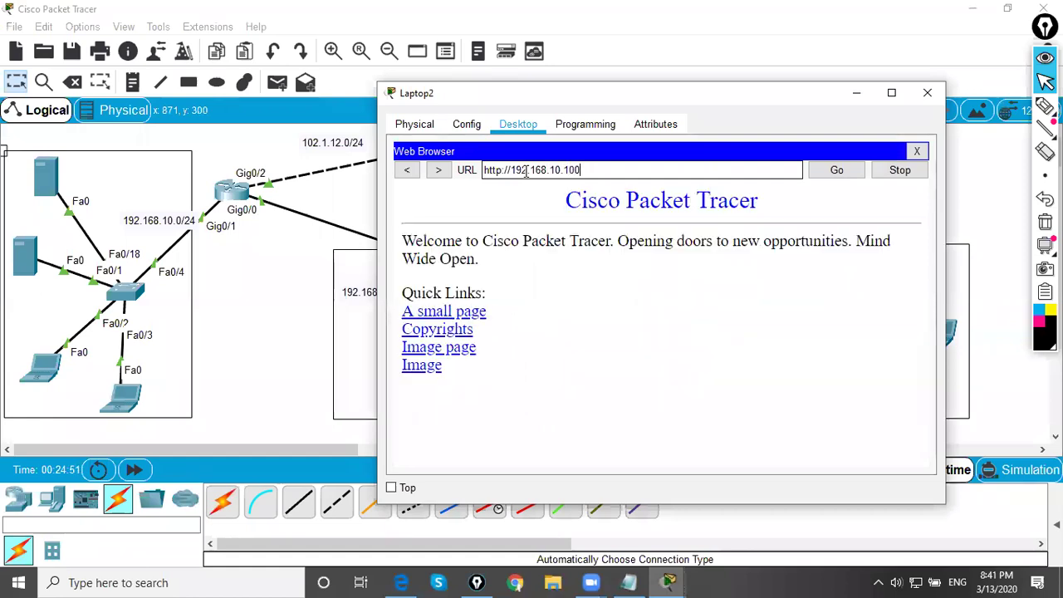
click(928, 92)
click(43, 176)
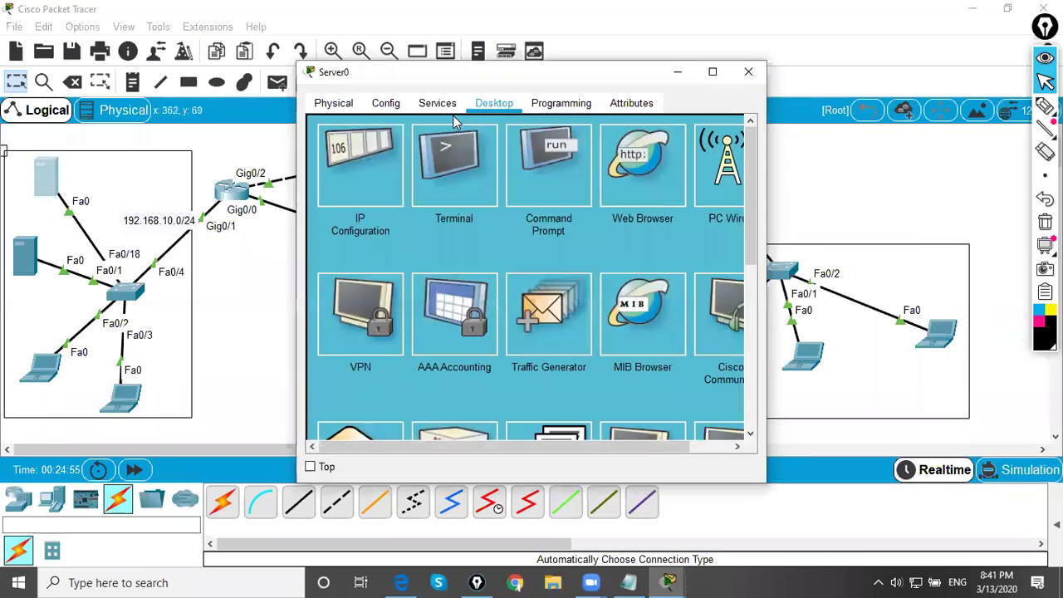
- Append '!!!' to the 'Cisco Packet Tracer' heading in Server0's HTTP index.html and overwrite it
click(432, 106)
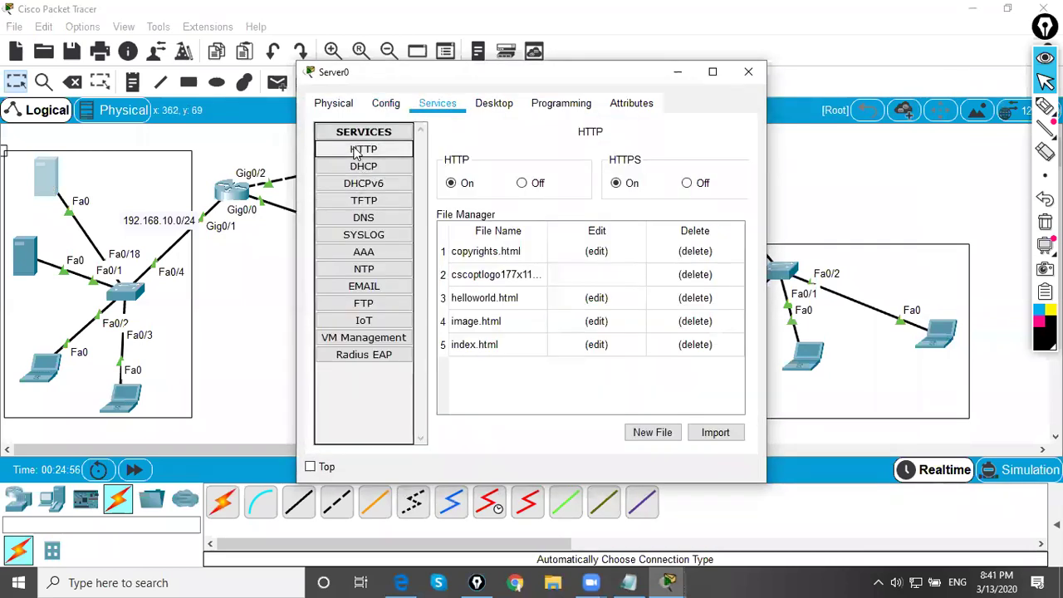
click(596, 344)
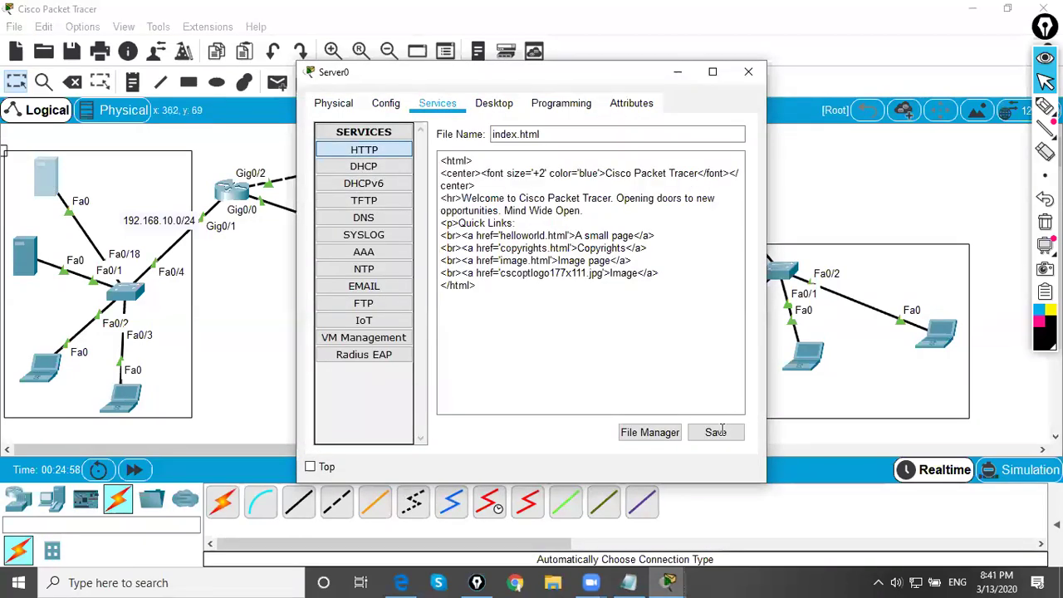
click(696, 173)
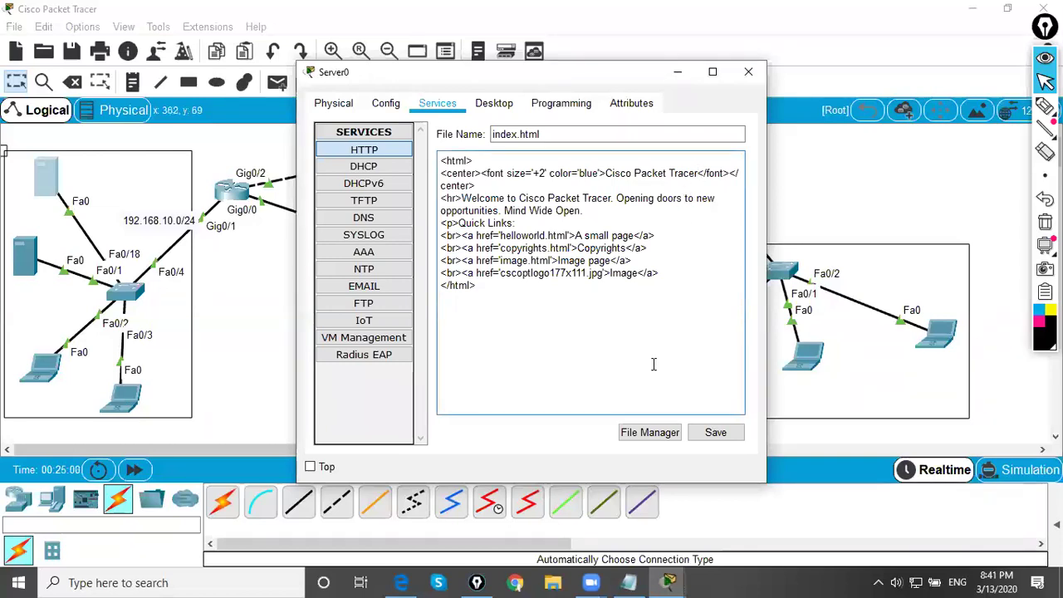
text(!!!!!!!!)
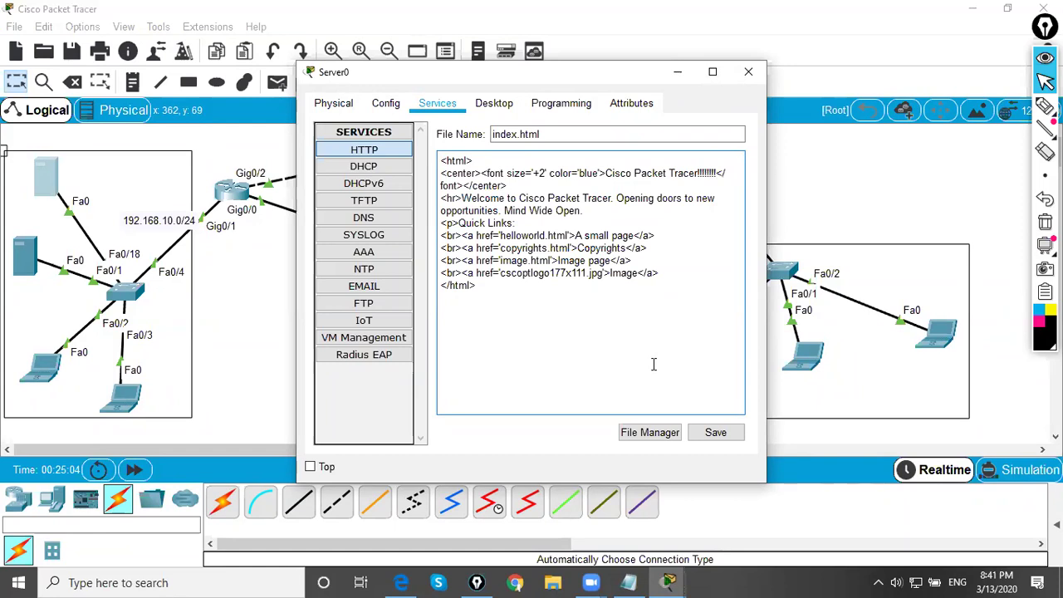
click(716, 432)
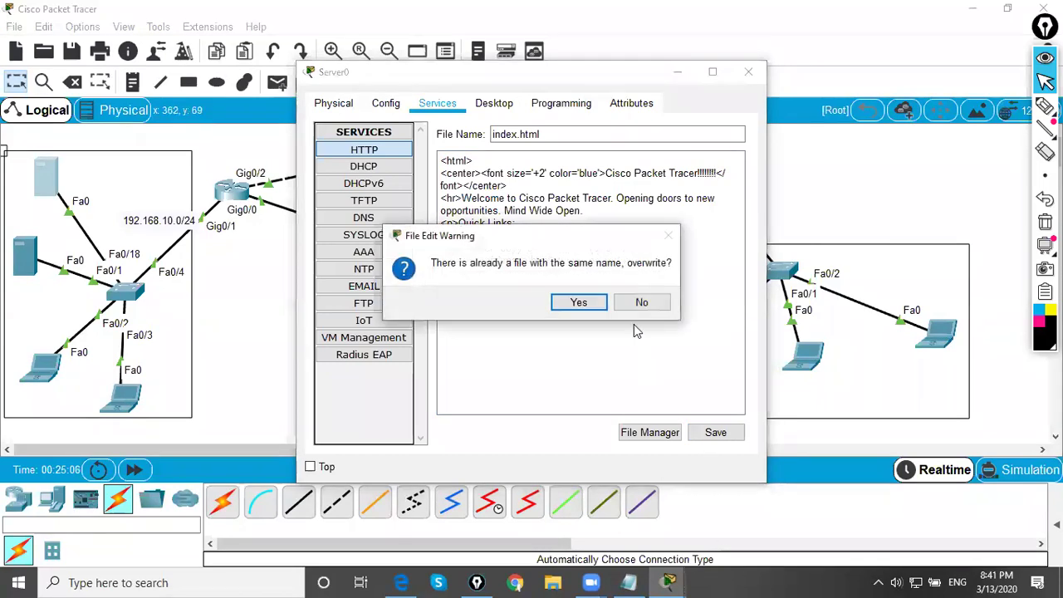
click(574, 302)
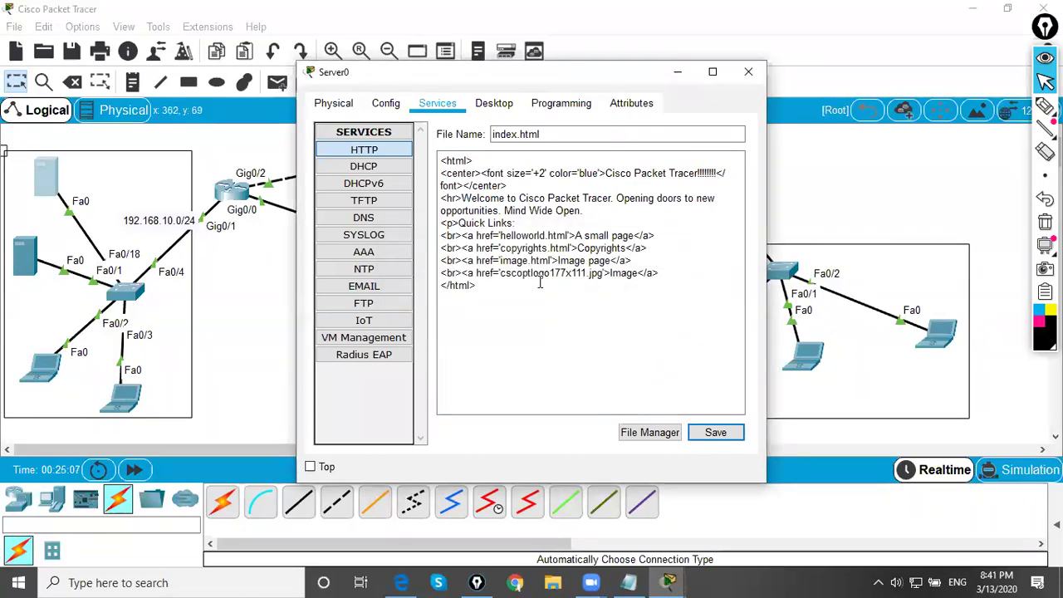
click(710, 429)
click(579, 303)
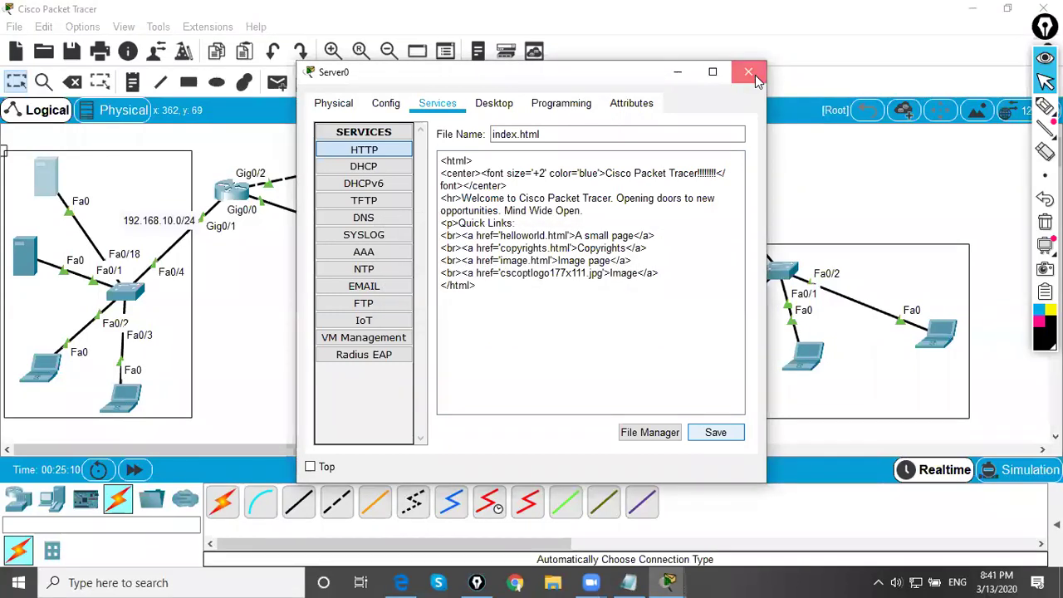
click(748, 72)
click(687, 366)
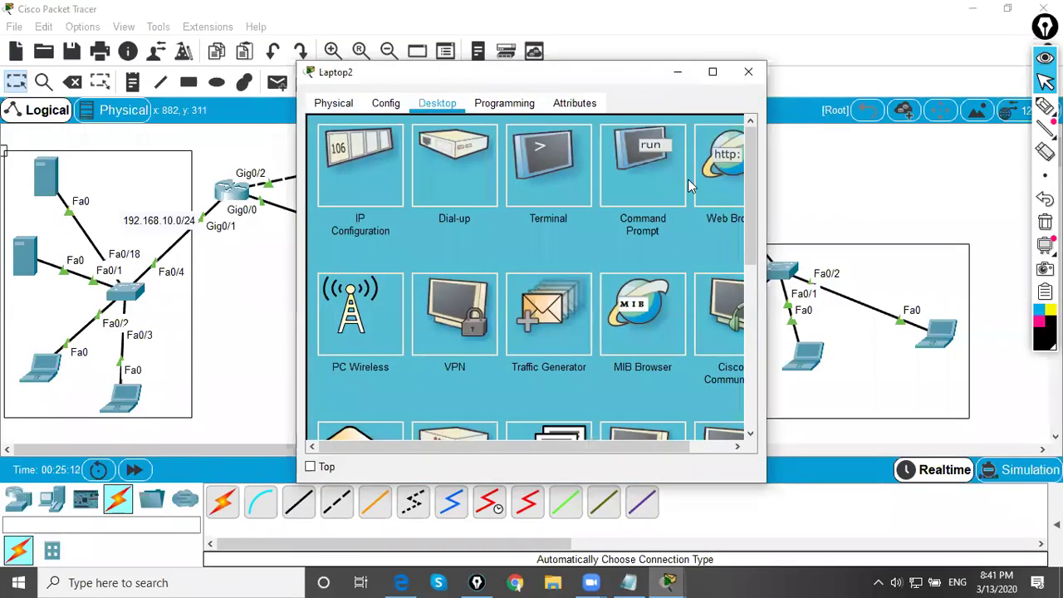
click(719, 199)
click(490, 147)
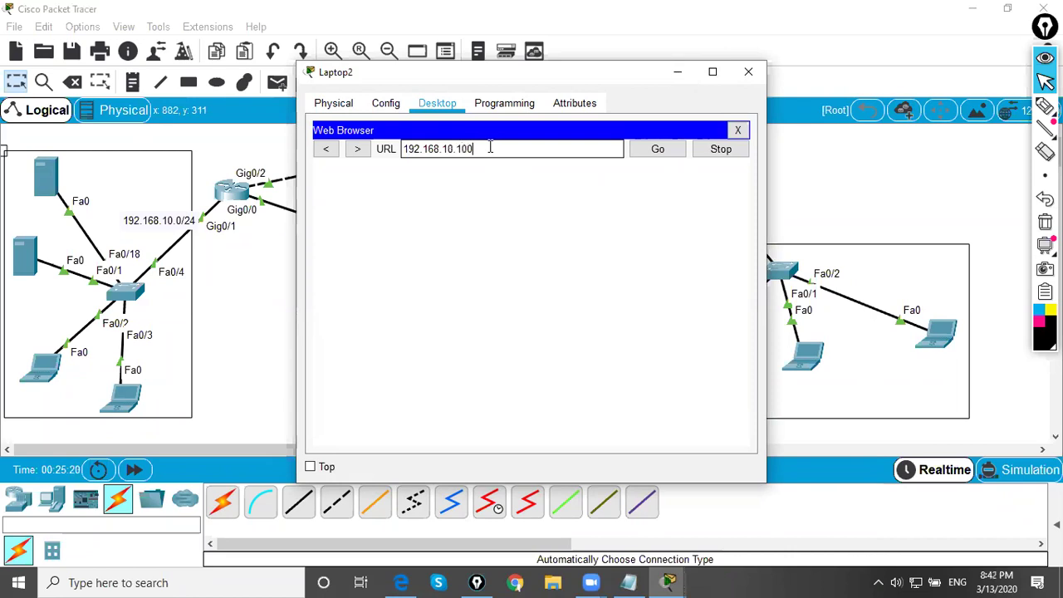
click(658, 149)
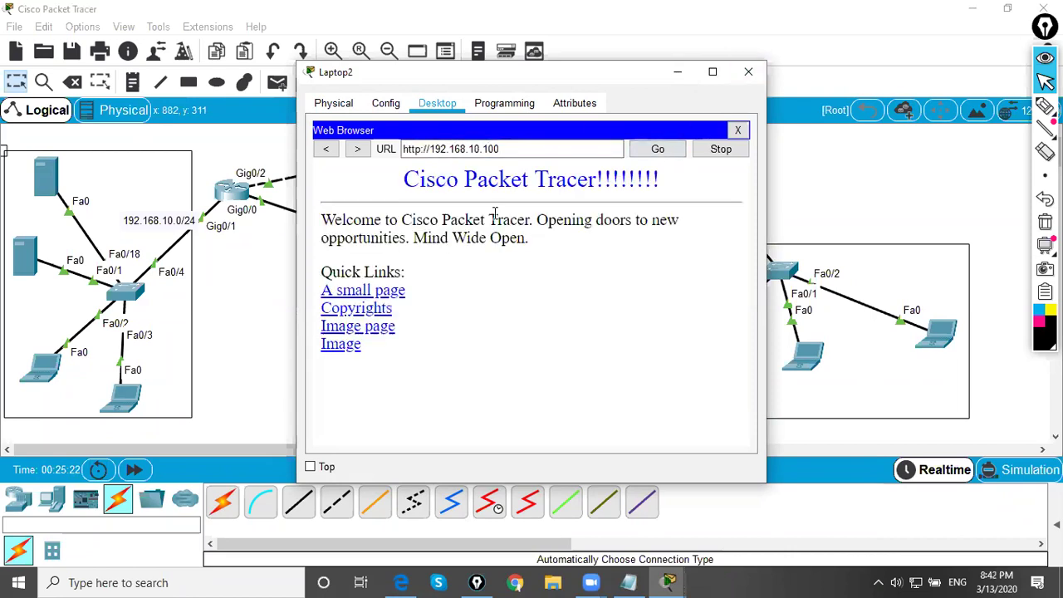
click(749, 71)
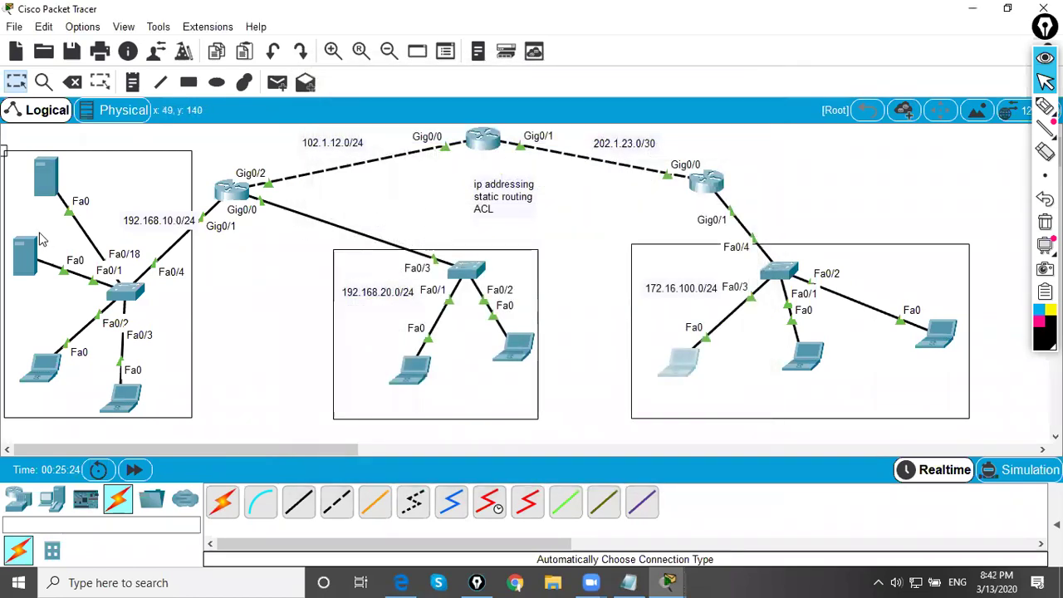
- Check Server1's IP configuration
click(25, 260)
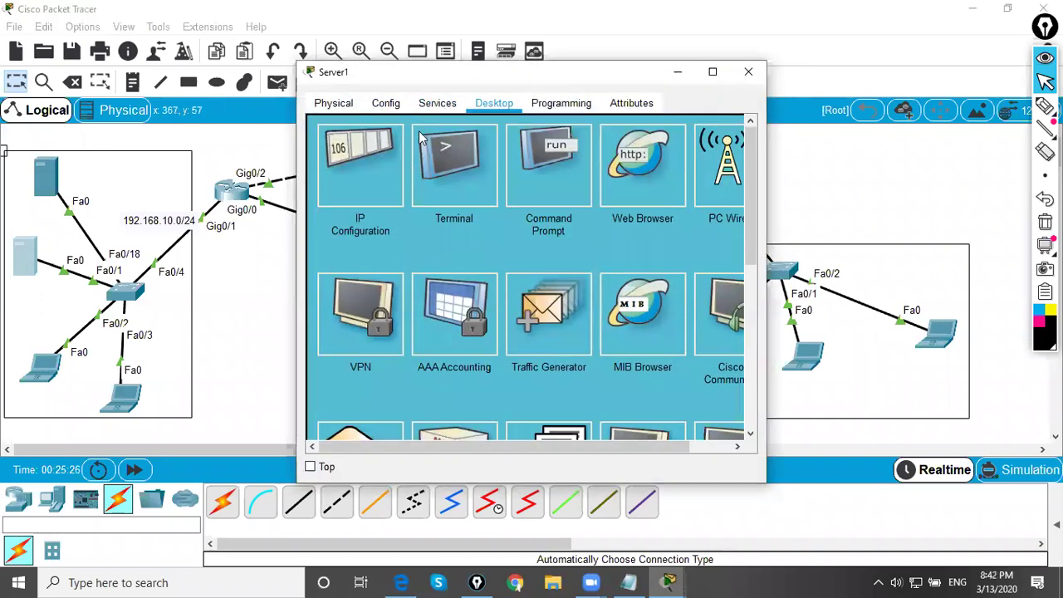
click(356, 176)
click(749, 71)
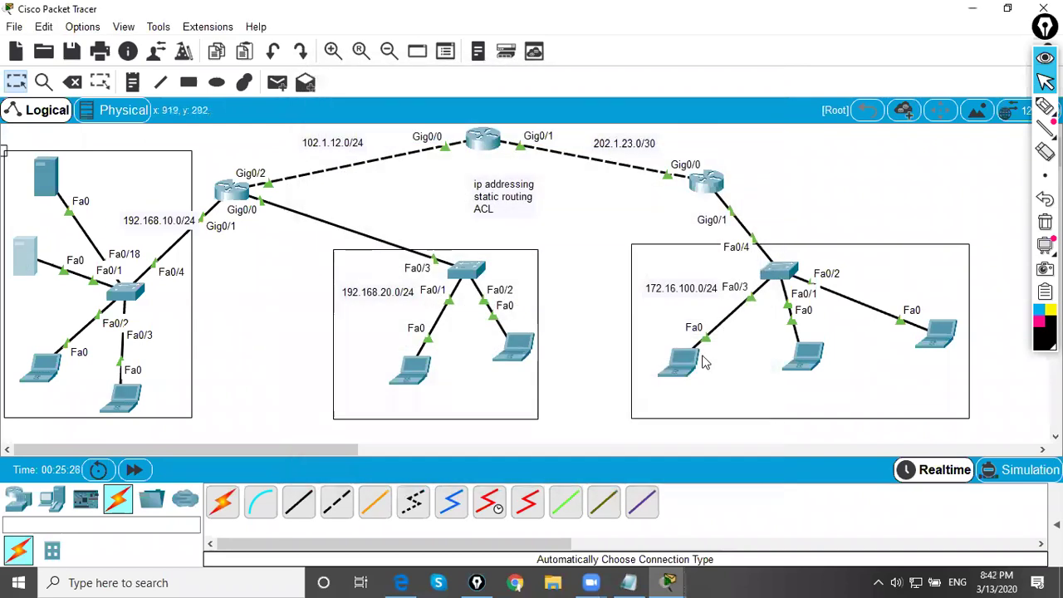
- Browse to 192.168.10.11 in Laptop2's web browser to load its welcome page
click(680, 361)
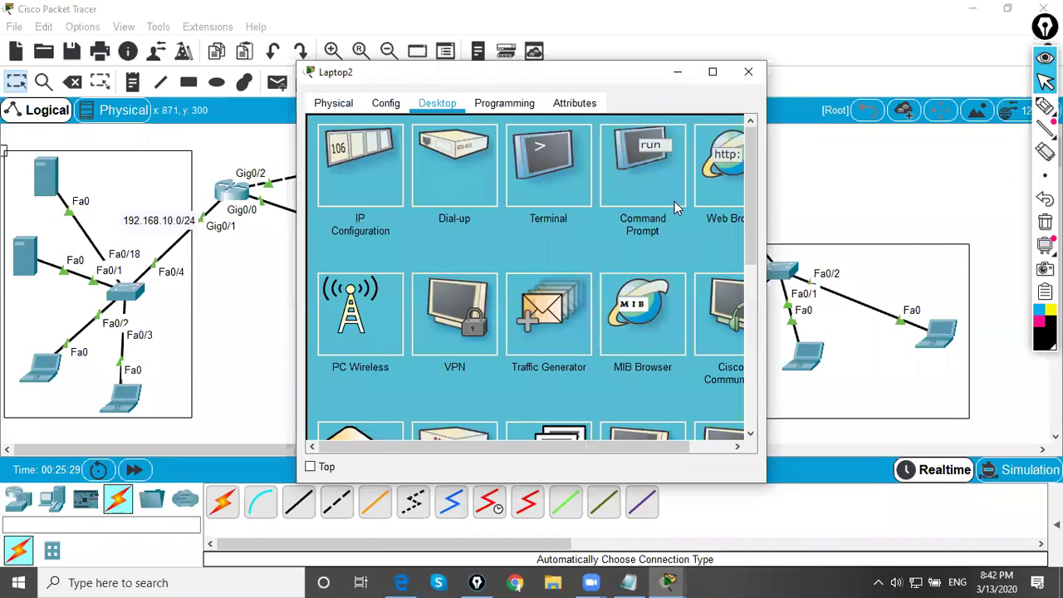
click(717, 178)
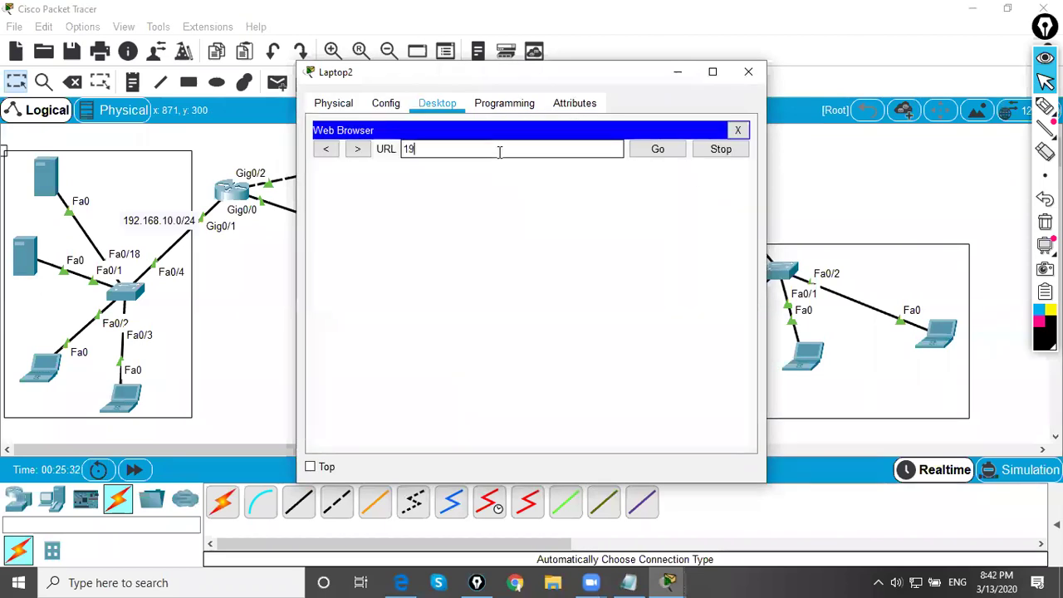
text(192.168.10.11)
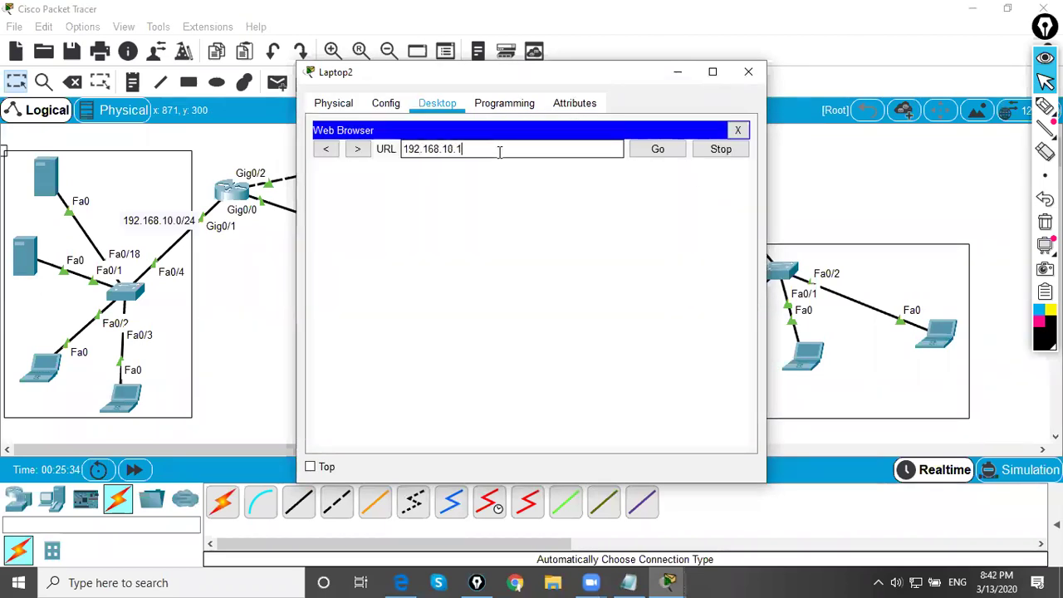
click(658, 148)
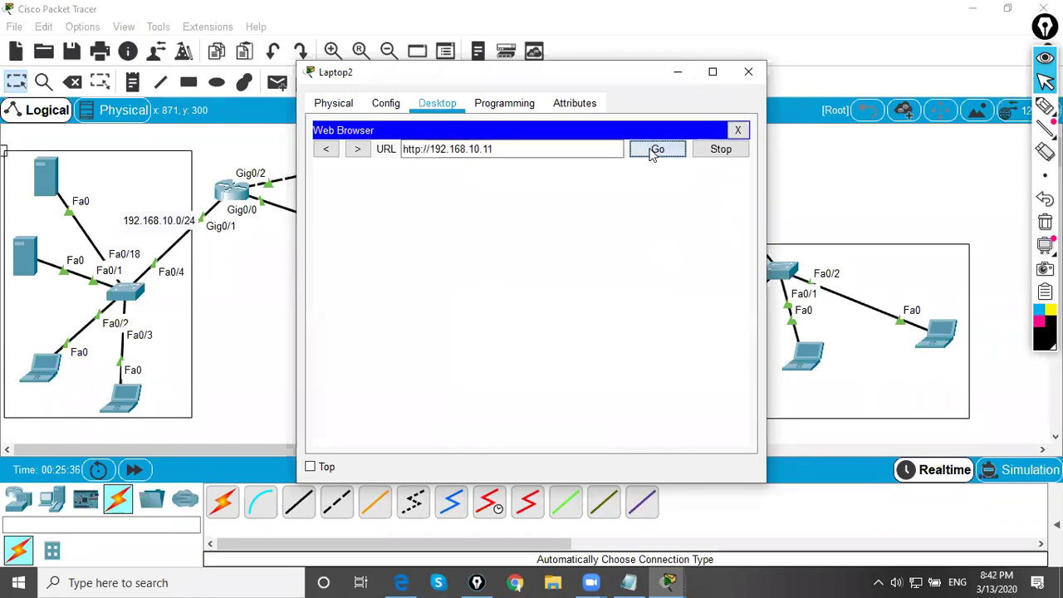
click(748, 71)
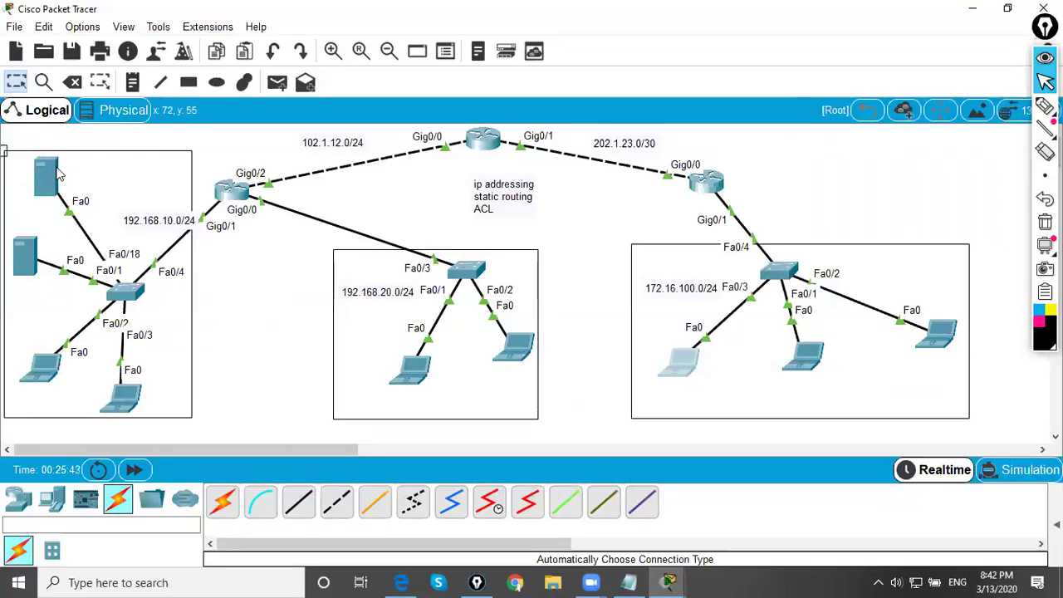
- From Laptop2's Command Prompt, connect to the FTP server with ftp 192.168.10.100
mouse_move(58, 172)
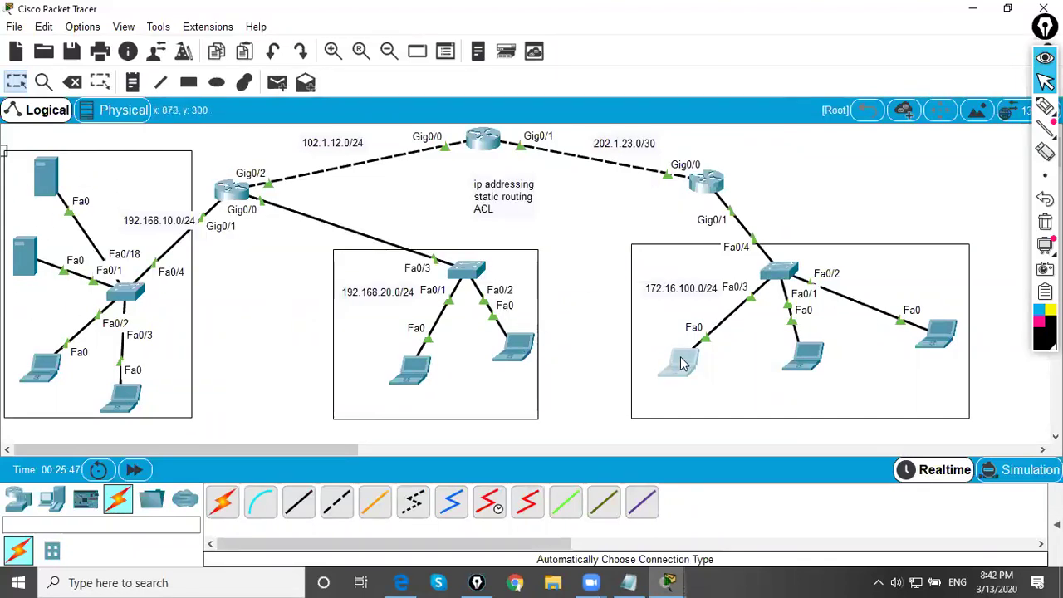
click(683, 364)
click(597, 183)
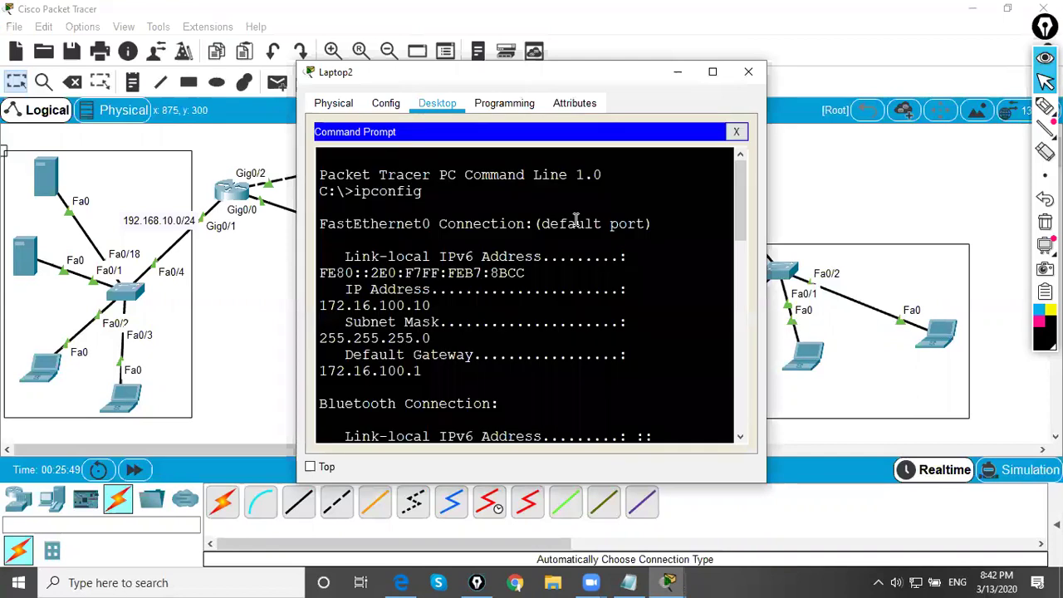
key(Return)
key(Return)
key(Return)
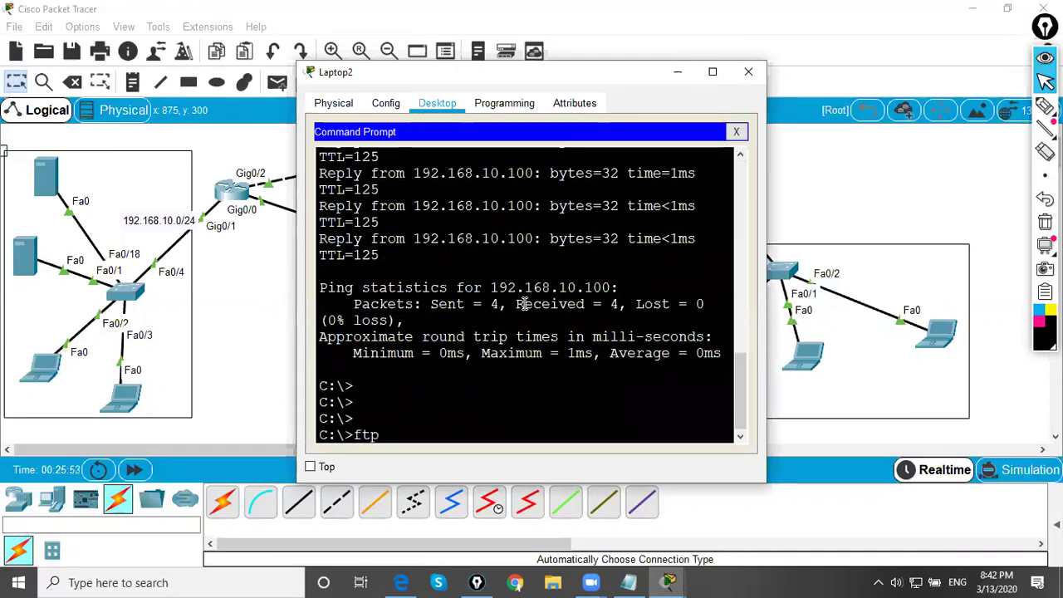
text(ftp 192.168.10.100)
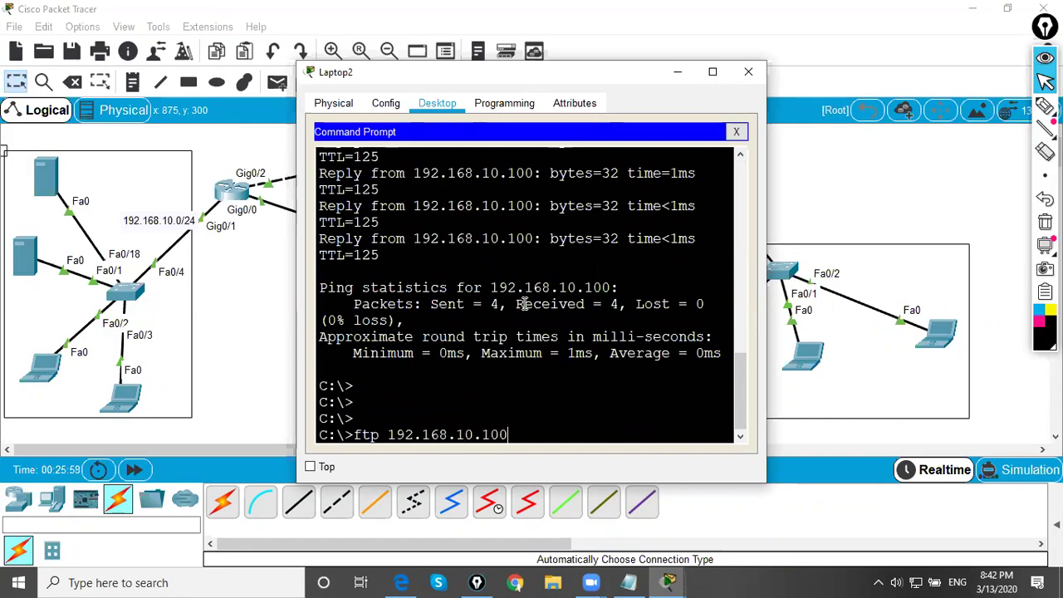
key(Return)
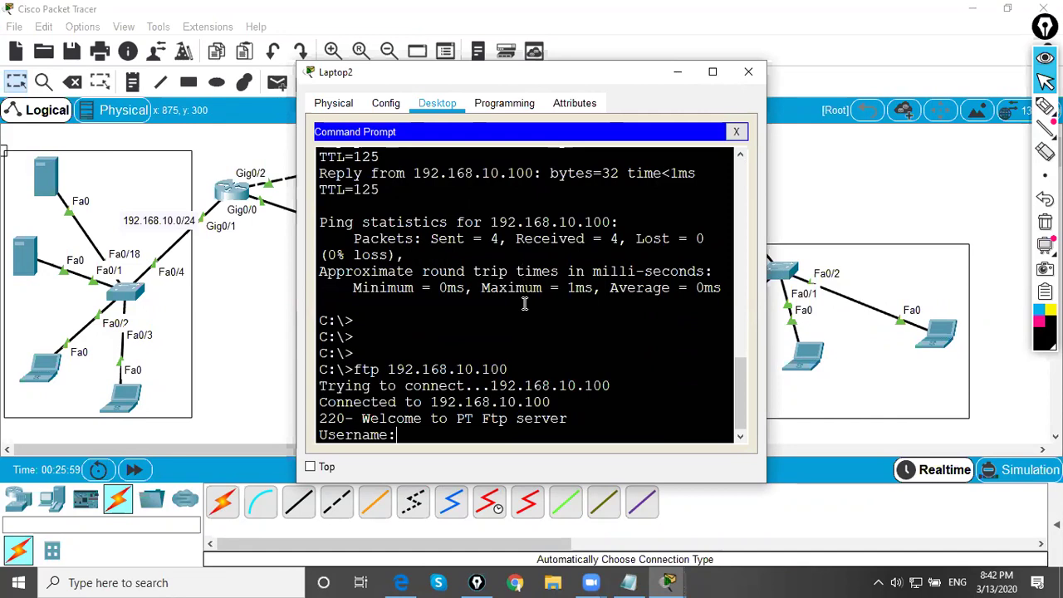
- Attempt the FTP login with the username, then retry the connection after the login fails
text(cisco)
key(Return)
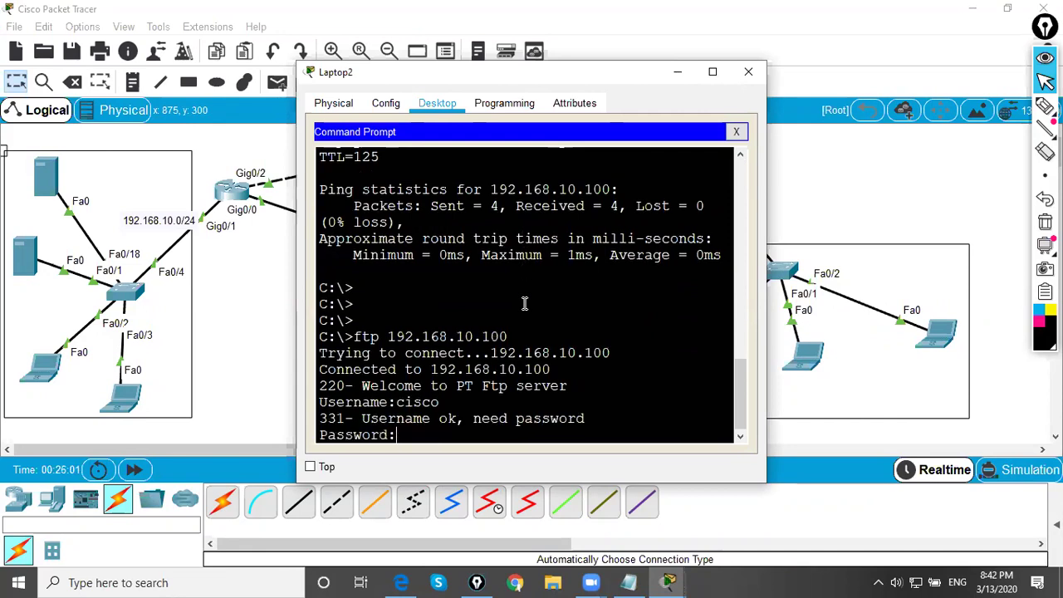
key(Return)
key(Return)
key(Return)
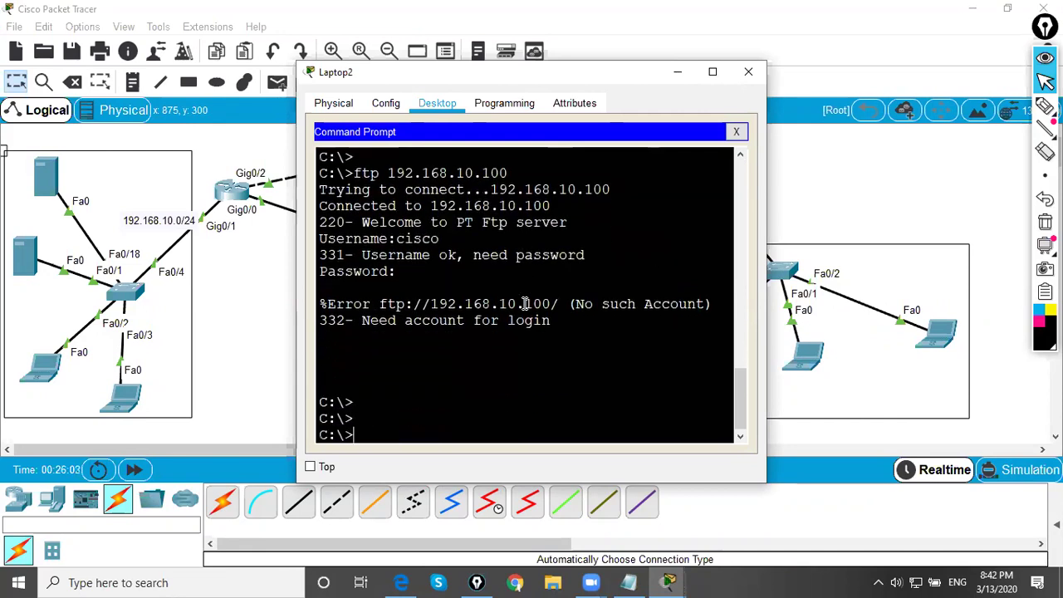
key(Return)
key(Up)
key(Return)
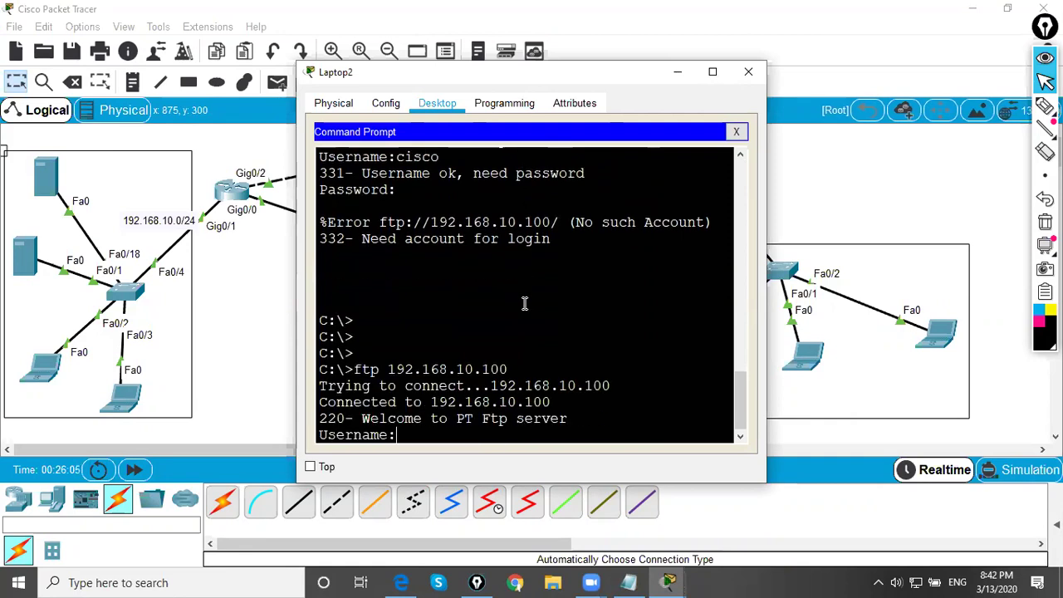
text(cisco)
key(Return)
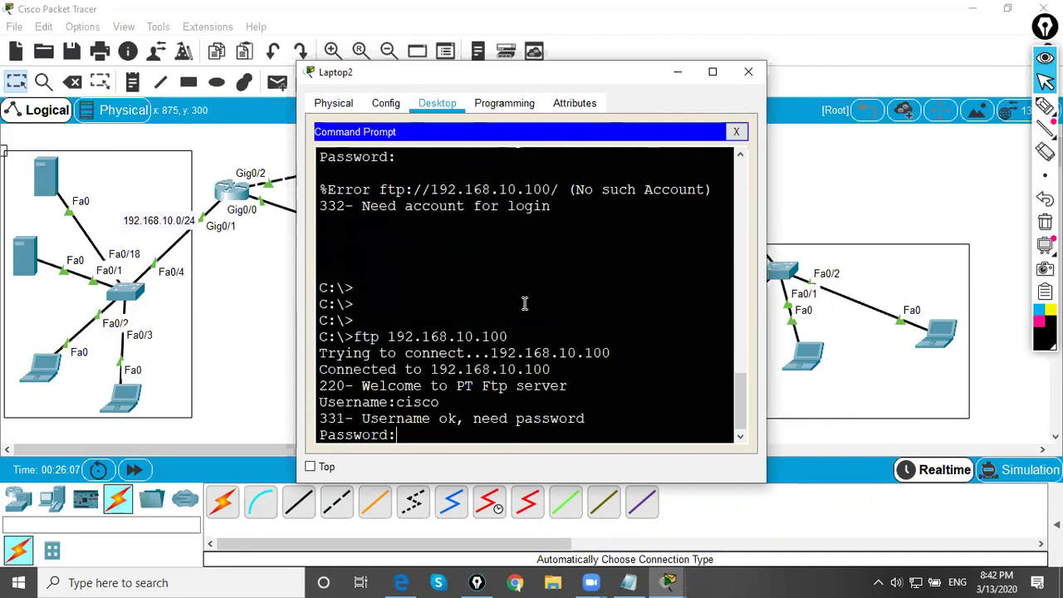
key(Return)
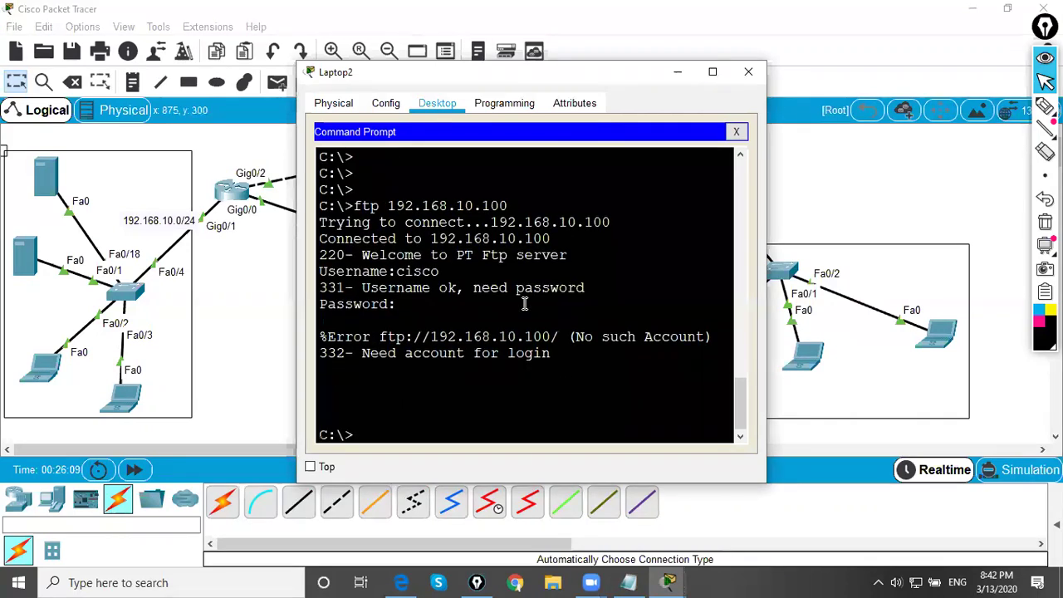
key(Return)
- Reconnect to 192.168.10.100 and log in with the FTP username and password
key(Up)
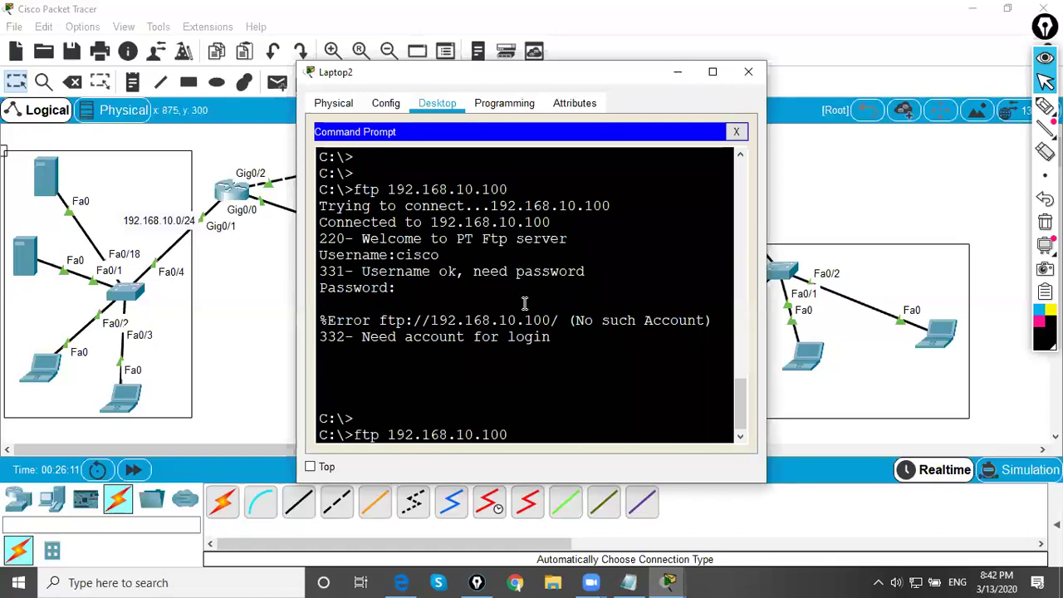
key(Return)
text(cisco)
key(Return)
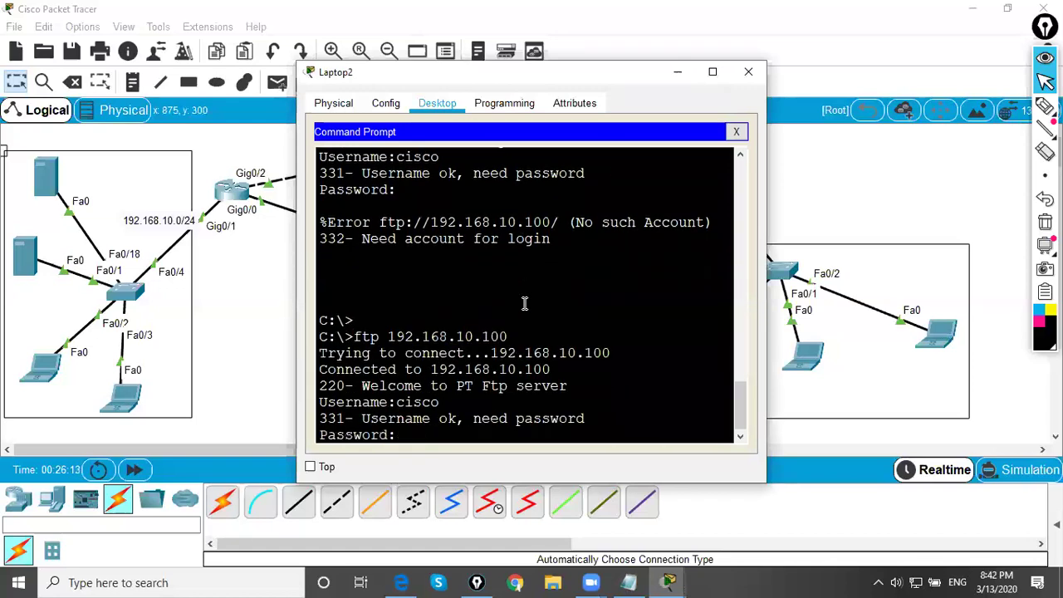
text(cisco)
key(Return)
- List the FTP server's files with dir, then end the FTP session
key(Return)
key(Return)
key(Return)
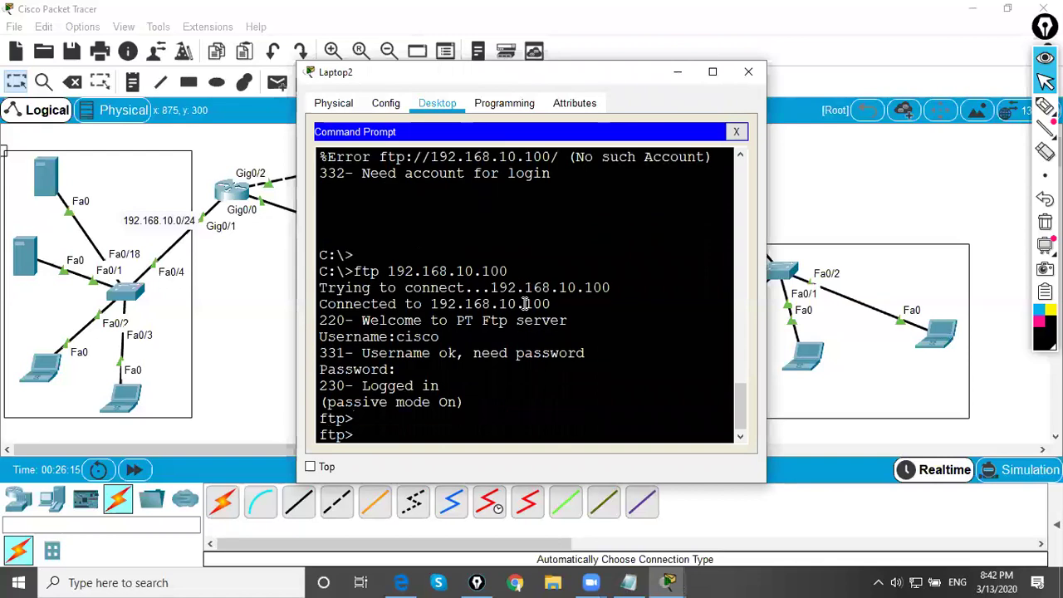
text(dir)
key(Return)
key(Return)
key(Return)
text(e)
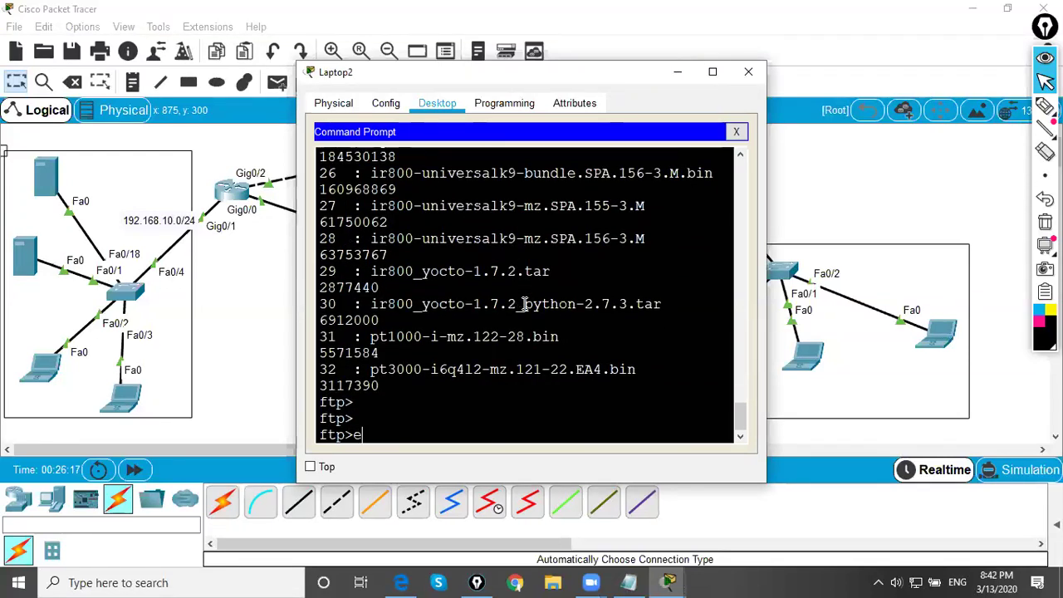
text(xit)
key(Return)
key(Return)
key(Return)
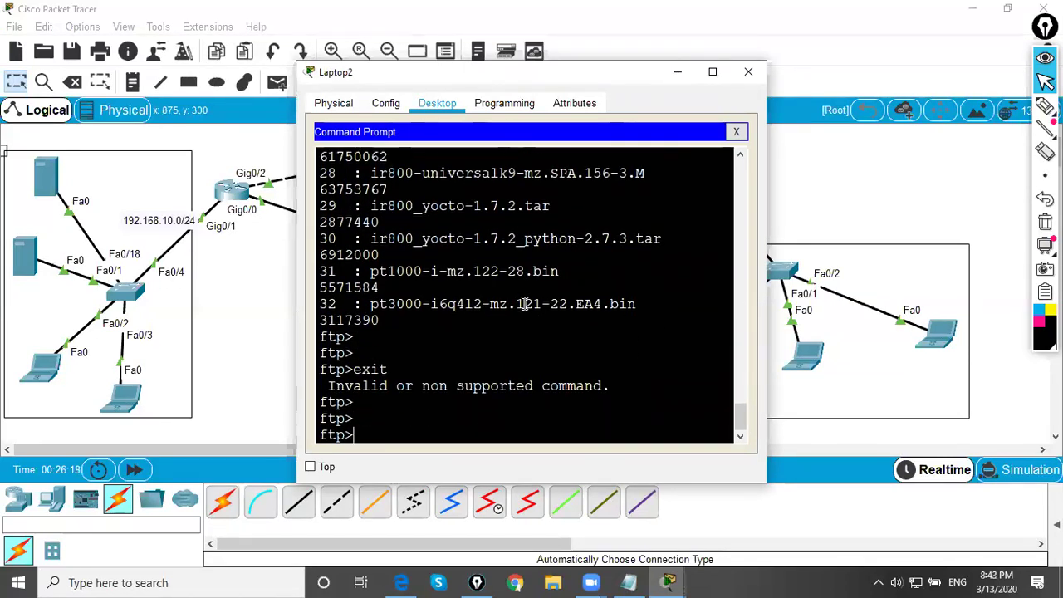
key(ctrl+c)
key(Return)
key(Return)
key(Return)
key(Return)
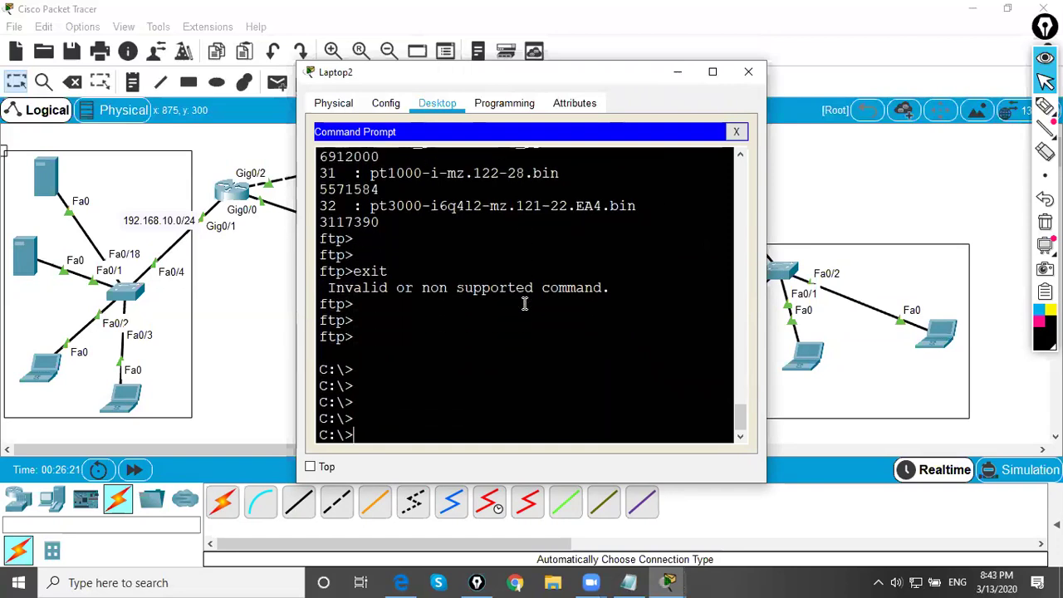
- Close Laptop2's window, then circle the right-subnet laptop in ink with arrows pointing at it
click(749, 72)
click(1045, 106)
mouse_move(724, 340)
mouse_down()
mouse_move(721, 384)
mouse_move(731, 353)
mouse_up()
mouse_move(562, 371)
mouse_down()
mouse_move(623, 344)
mouse_move(646, 349)
mouse_move(669, 309)
mouse_move(667, 330)
mouse_up()
drag(612, 408, 684, 356)
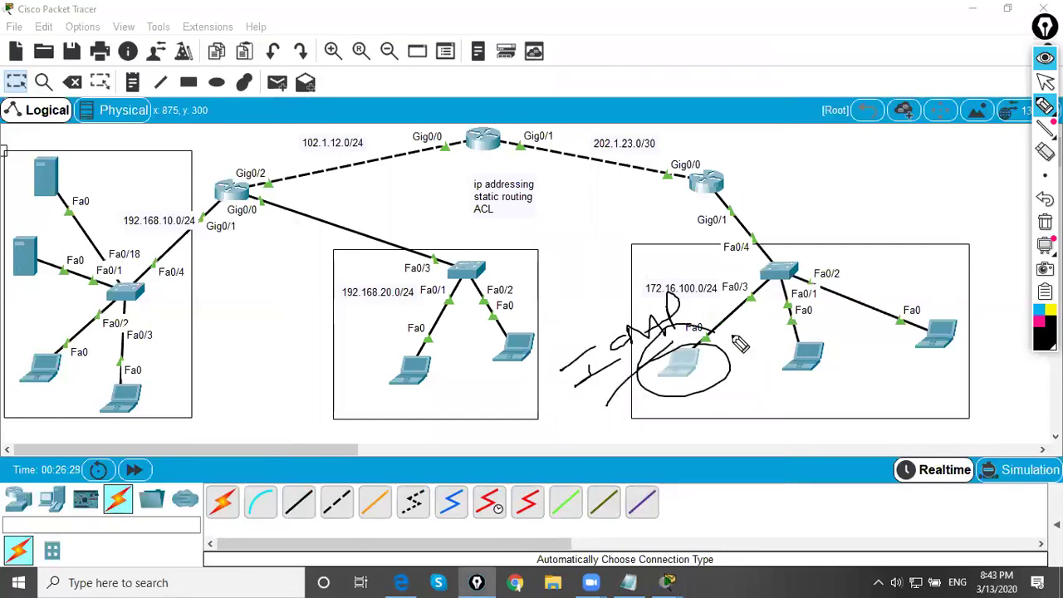
- Handwrite underlined TCP and FTP notes below the laptop, then clear all the ink
mouse_move(551, 432)
mouse_down()
mouse_move(598, 421)
mouse_move(595, 449)
mouse_move(625, 433)
mouse_up()
mouse_move(633, 407)
mouse_down()
mouse_move(706, 419)
mouse_move(758, 398)
mouse_move(760, 374)
mouse_move(802, 401)
mouse_up()
drag(670, 457, 805, 397)
drag(746, 440, 752, 505)
mouse_move(760, 461)
mouse_down()
mouse_move(781, 439)
mouse_move(818, 449)
mouse_move(866, 433)
mouse_move(879, 407)
mouse_move(912, 401)
mouse_move(813, 501)
mouse_up()
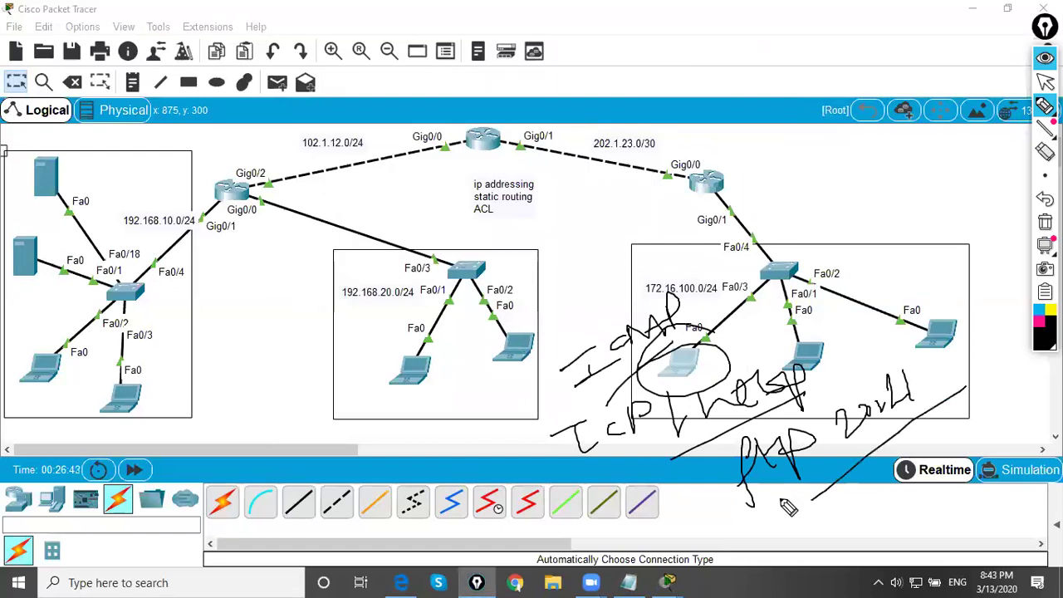
click(1045, 81)
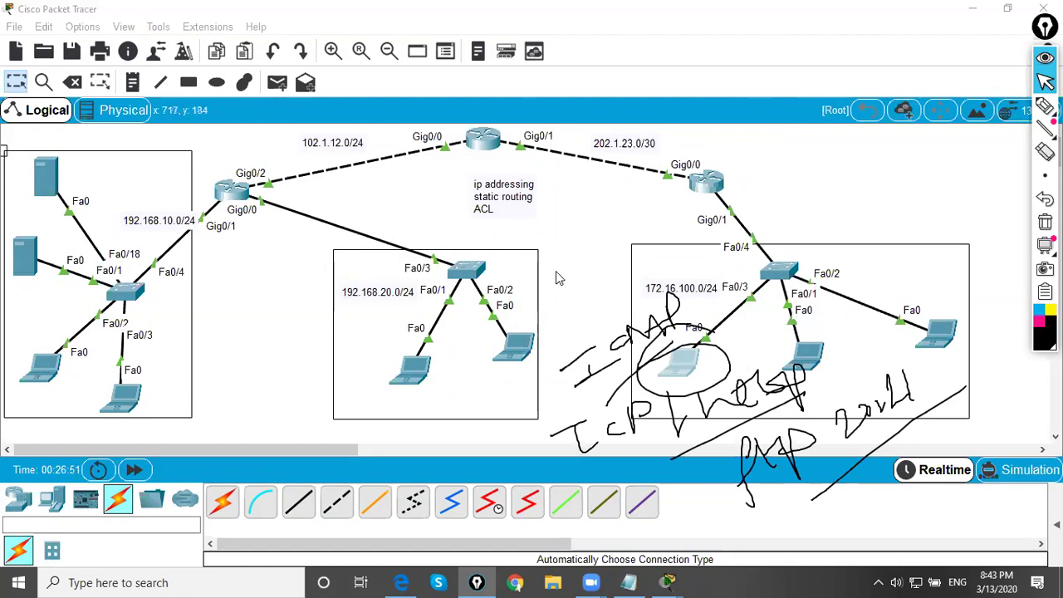
key(ctrl+shift+c)
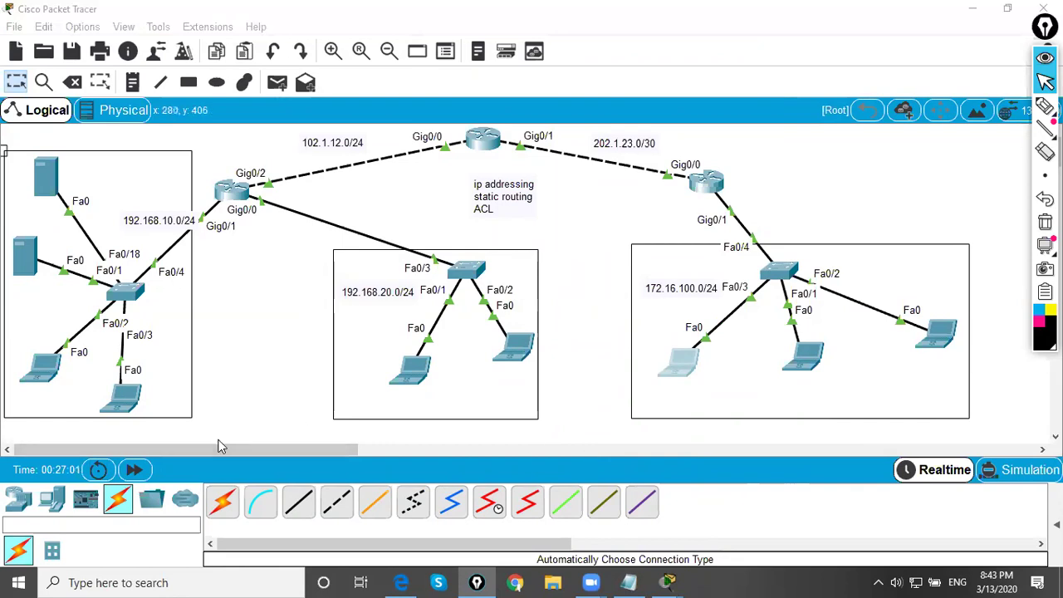
- Draw a freehand pen loop around the laptop on Fa0/3 in the 192.168.10.0/24 LAN
click(1046, 107)
click(1045, 107)
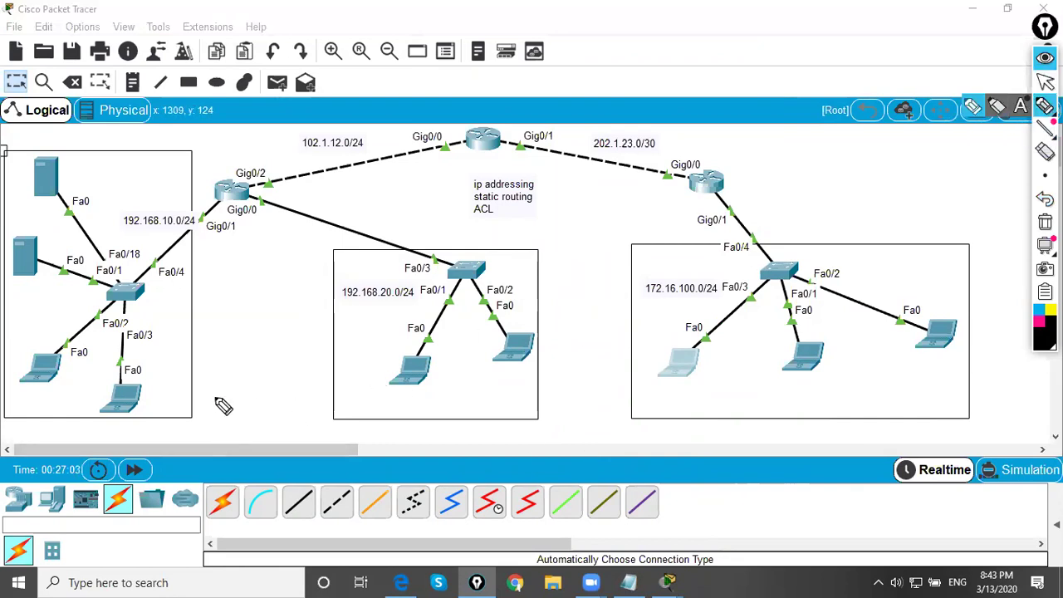
mouse_move(98, 416)
mouse_down()
mouse_move(98, 378)
mouse_move(137, 369)
mouse_move(177, 384)
mouse_move(158, 406)
mouse_move(123, 408)
mouse_up()
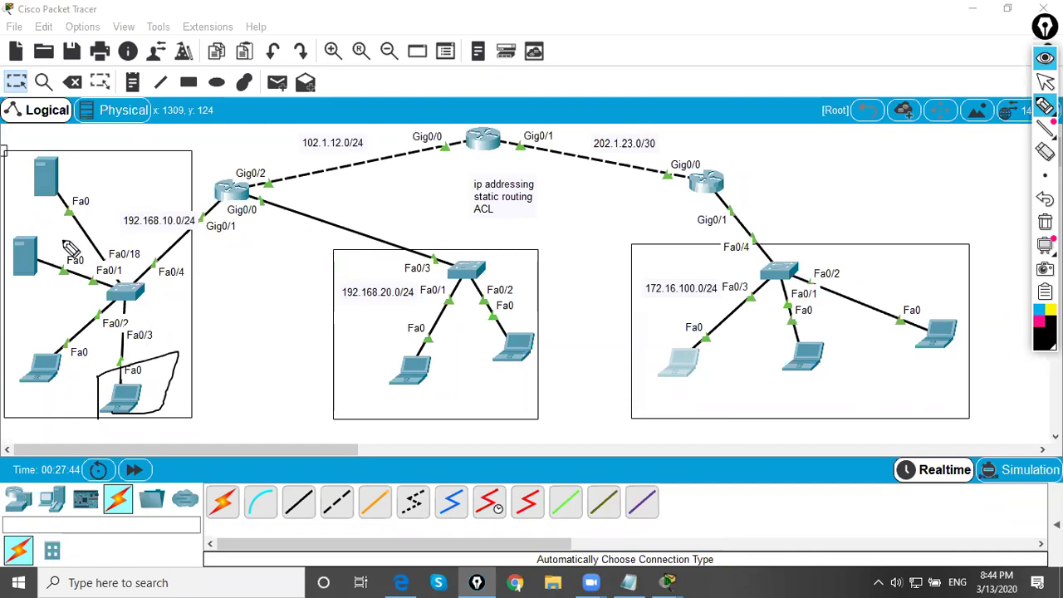
- Ink-mark the top-left server, the right router's outside and Gig0/0 interfaces, and NAT and port notes
mouse_move(58, 146)
mouse_down()
mouse_move(20, 174)
mouse_move(45, 197)
mouse_move(80, 177)
mouse_move(40, 148)
mouse_move(108, 183)
mouse_move(81, 187)
mouse_move(278, 163)
mouse_move(218, 143)
mouse_up()
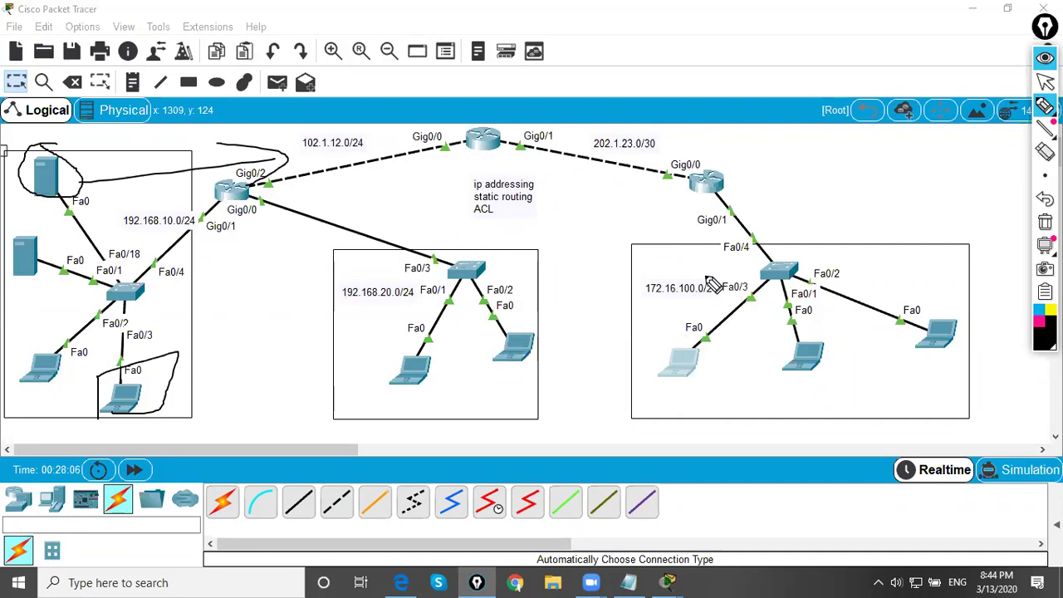
mouse_move(729, 175)
mouse_down()
mouse_move(771, 149)
mouse_move(796, 166)
mouse_up()
mouse_move(727, 127)
mouse_down()
mouse_move(804, 108)
mouse_move(728, 164)
mouse_up()
mouse_move(712, 326)
mouse_down()
mouse_move(656, 377)
mouse_move(728, 369)
mouse_move(695, 325)
mouse_move(754, 298)
mouse_move(734, 183)
mouse_move(671, 158)
mouse_up()
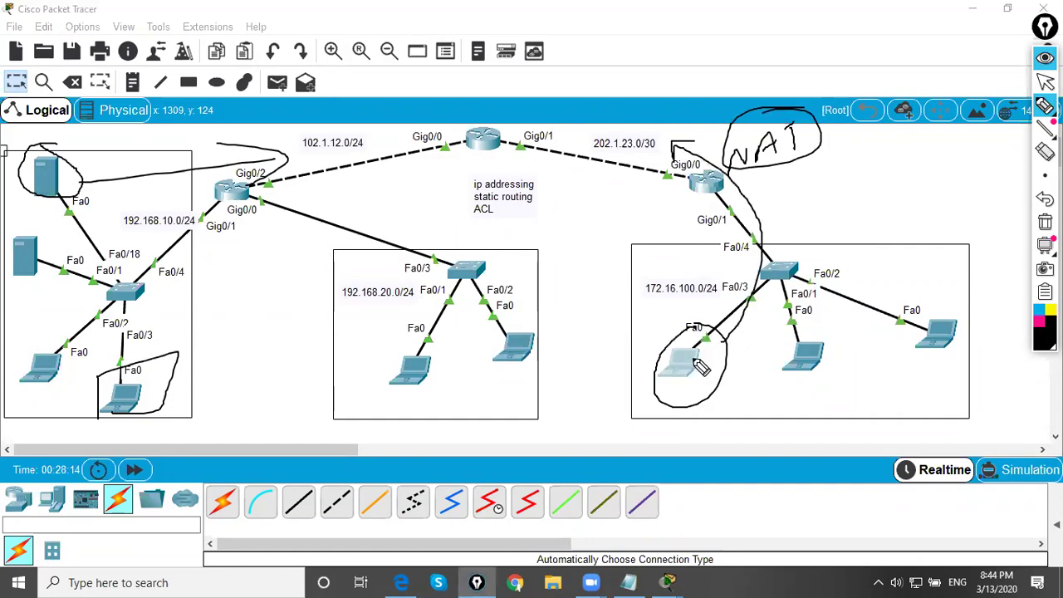
drag(669, 158, 687, 171)
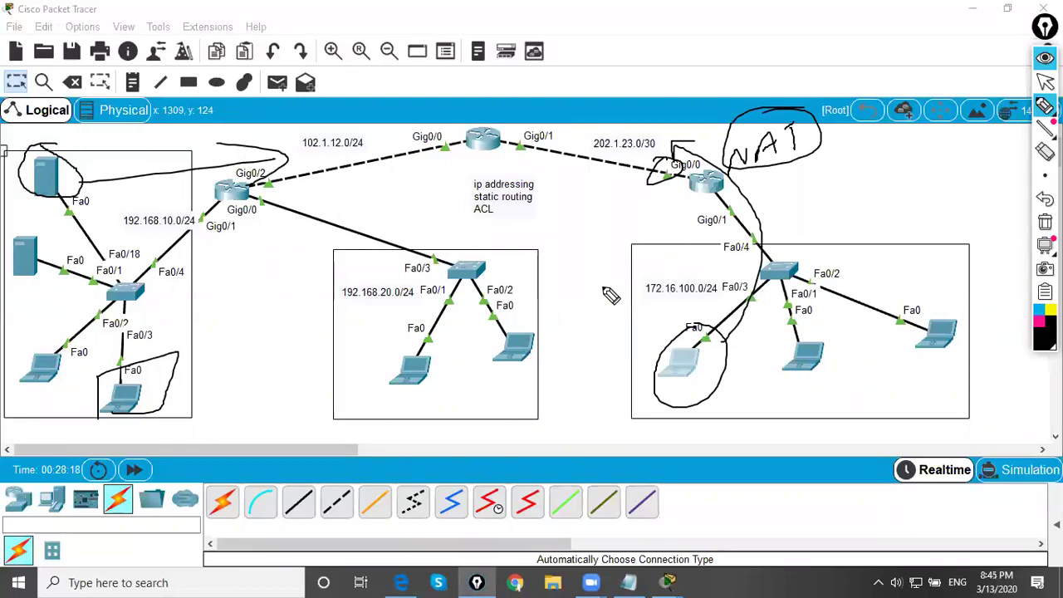
mouse_move(553, 226)
mouse_down()
mouse_move(568, 268)
mouse_move(577, 230)
mouse_move(605, 227)
mouse_move(612, 196)
mouse_move(629, 241)
mouse_up()
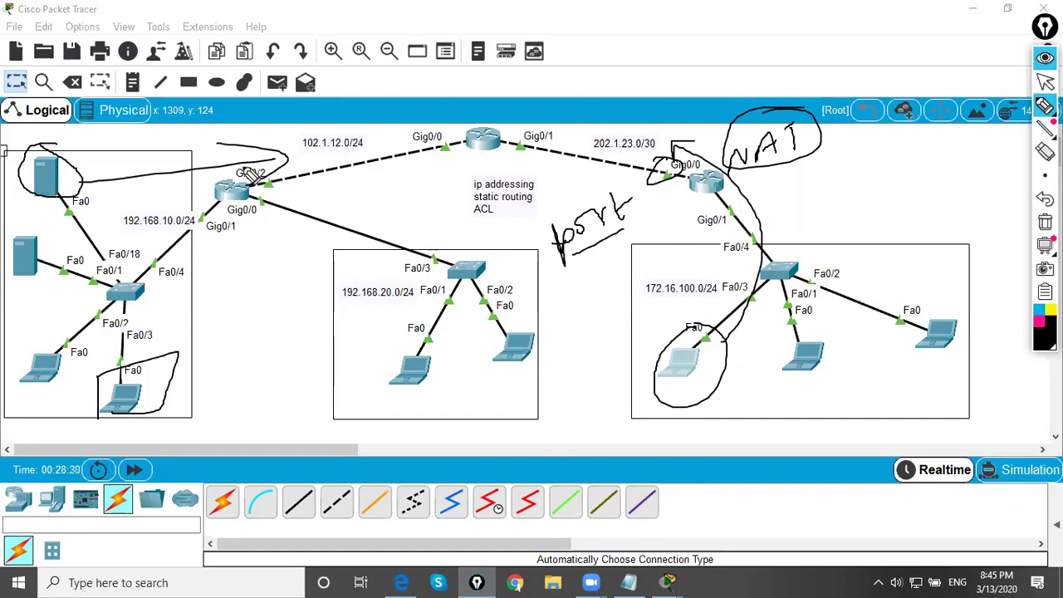
- Sketch the source/destination pair and path to the router with port :80, then erase the ink
drag(387, 391, 384, 426)
mouse_move(467, 384)
mouse_down()
mouse_move(497, 397)
mouse_move(469, 407)
mouse_up()
mouse_move(431, 365)
mouse_down()
mouse_move(549, 378)
mouse_move(419, 363)
mouse_up()
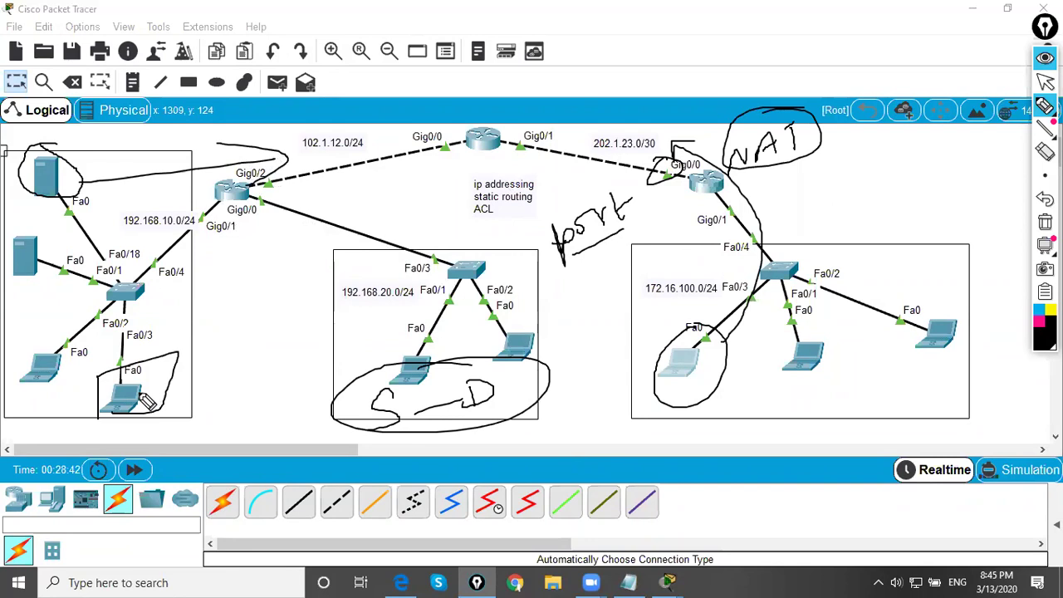
mouse_move(141, 375)
mouse_down()
mouse_move(237, 191)
mouse_move(249, 208)
mouse_move(277, 218)
mouse_move(281, 208)
mouse_move(303, 226)
mouse_move(309, 213)
mouse_move(333, 222)
mouse_move(368, 206)
mouse_move(384, 216)
mouse_move(430, 190)
mouse_move(436, 217)
mouse_up()
mouse_move(316, 241)
mouse_down()
mouse_move(424, 218)
mouse_move(414, 174)
mouse_move(269, 192)
mouse_move(295, 239)
mouse_up()
mouse_move(437, 200)
mouse_down()
mouse_move(603, 192)
mouse_move(562, 218)
mouse_up()
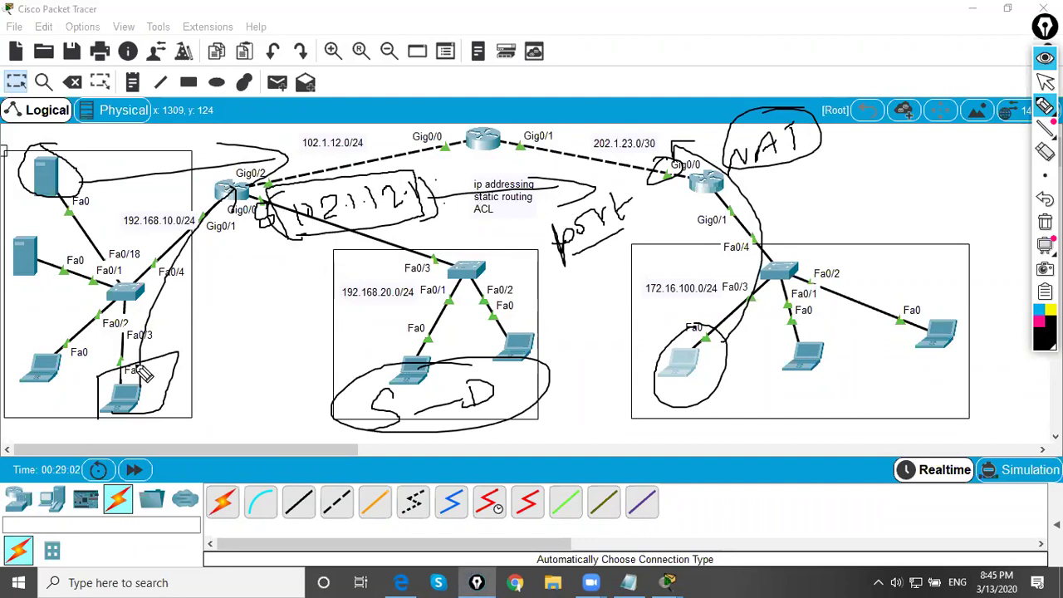
mouse_move(459, 193)
mouse_down()
mouse_move(448, 185)
mouse_move(458, 203)
mouse_move(471, 185)
mouse_move(472, 204)
mouse_up()
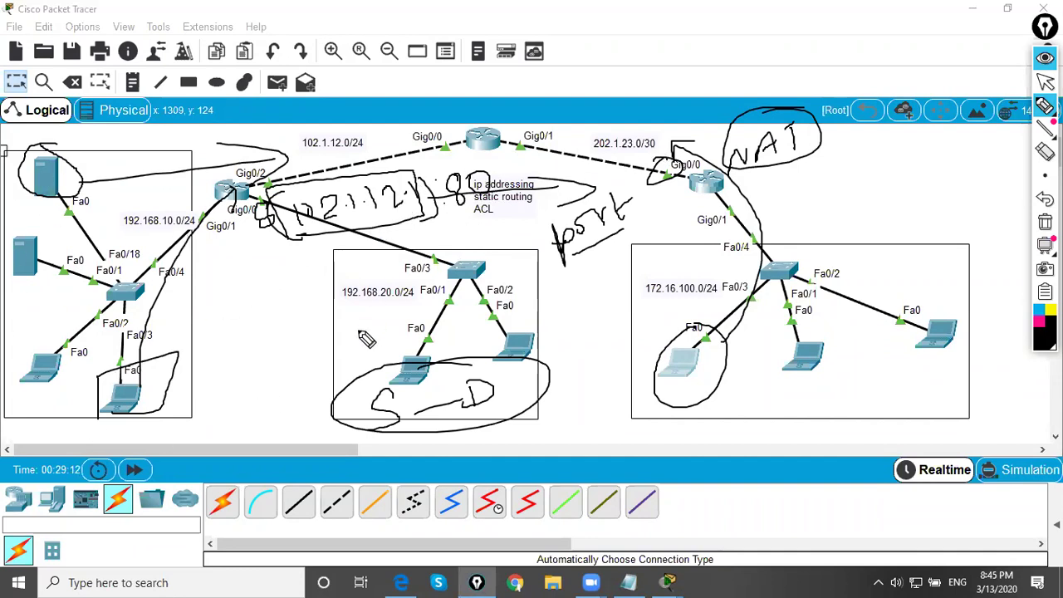
key(ctrl+shift+c)
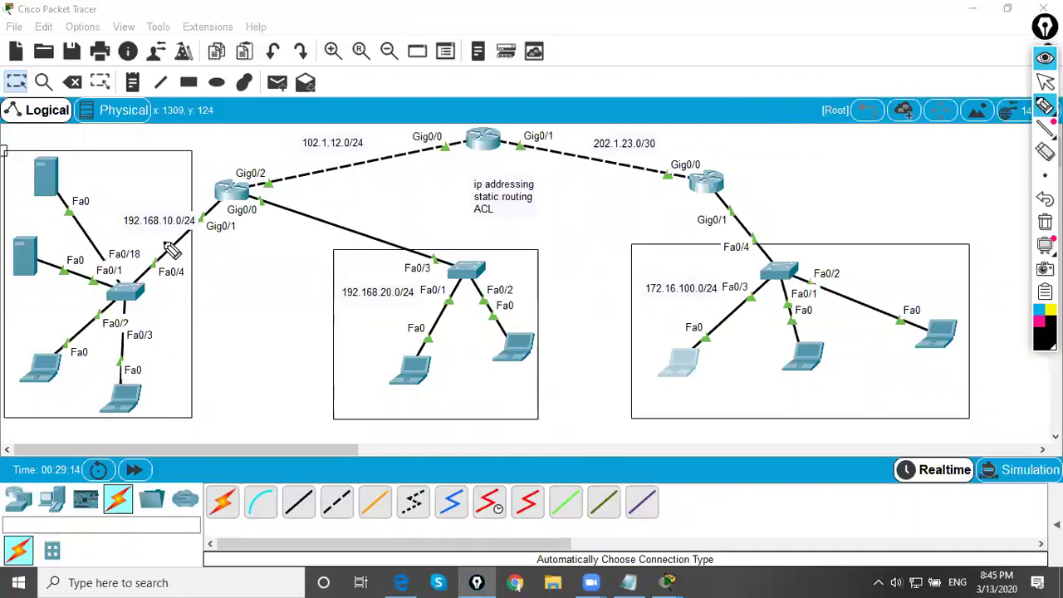
- Trace traffic between the top-left server and the right-LAN laptop, then clear the ink
mouse_move(50, 152)
mouse_down()
mouse_move(60, 210)
mouse_move(74, 147)
mouse_move(150, 158)
mouse_move(160, 183)
mouse_move(207, 147)
mouse_move(247, 168)
mouse_move(304, 125)
mouse_move(296, 106)
mouse_move(249, 150)
mouse_up()
mouse_move(72, 198)
mouse_down()
mouse_move(333, 174)
mouse_move(312, 222)
mouse_up()
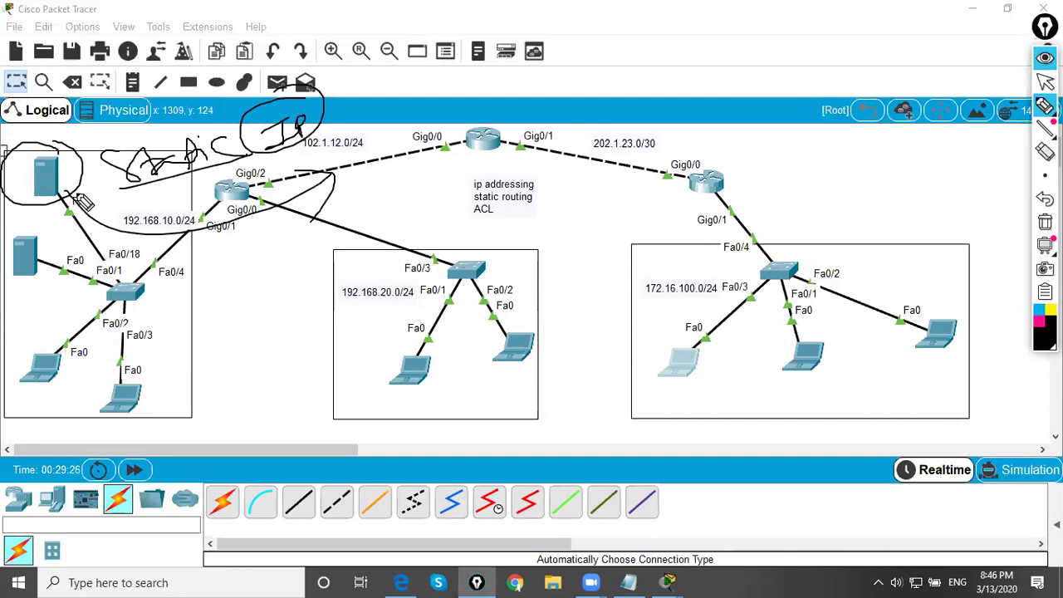
mouse_move(706, 341)
mouse_down()
mouse_move(635, 393)
mouse_move(674, 318)
mouse_move(686, 332)
mouse_move(659, 178)
mouse_move(460, 143)
mouse_move(276, 188)
mouse_move(295, 173)
mouse_move(368, 206)
mouse_up()
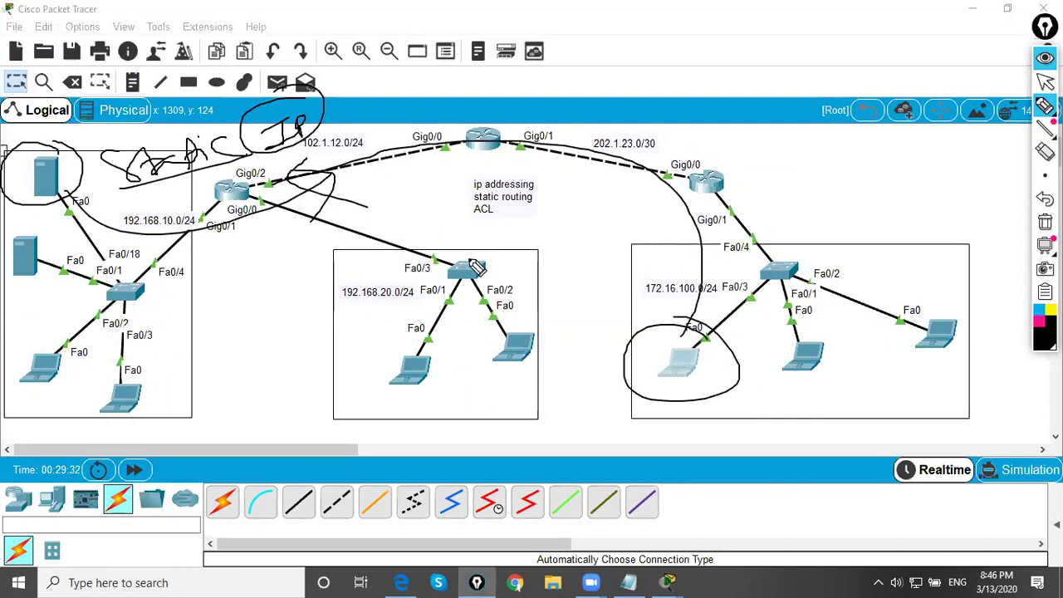
key(ctrl+shift+c)
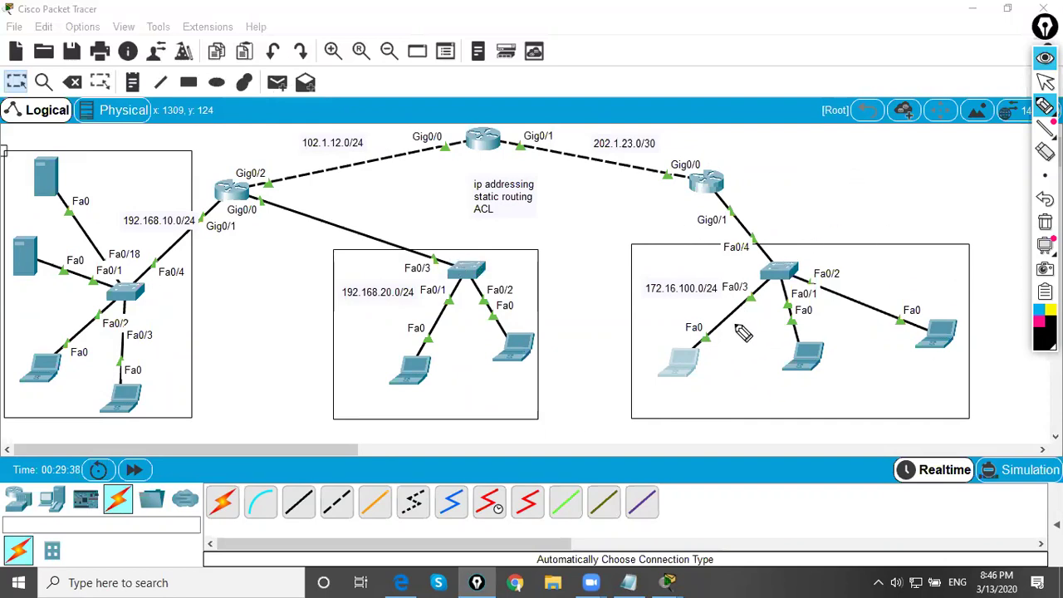
- Circle the right-LAN laptop and the top-left server again after erasing the earlier marks
mouse_move(702, 336)
mouse_down()
mouse_move(668, 398)
mouse_move(690, 345)
mouse_move(711, 384)
mouse_move(701, 392)
mouse_move(718, 402)
mouse_move(713, 364)
mouse_move(934, 305)
mouse_move(952, 322)
mouse_move(905, 372)
mouse_move(929, 320)
mouse_up()
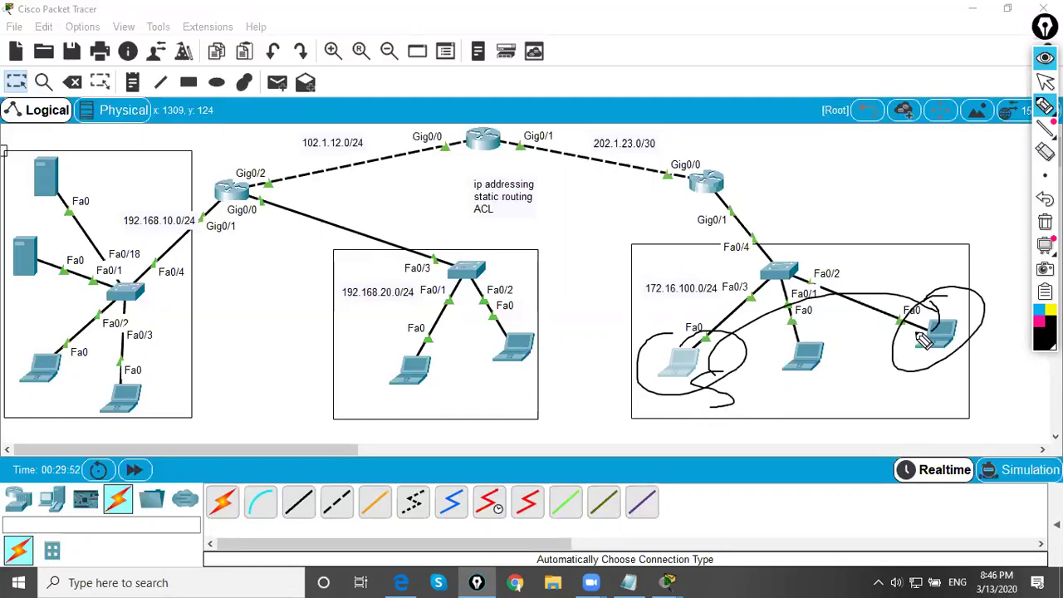
click(1043, 81)
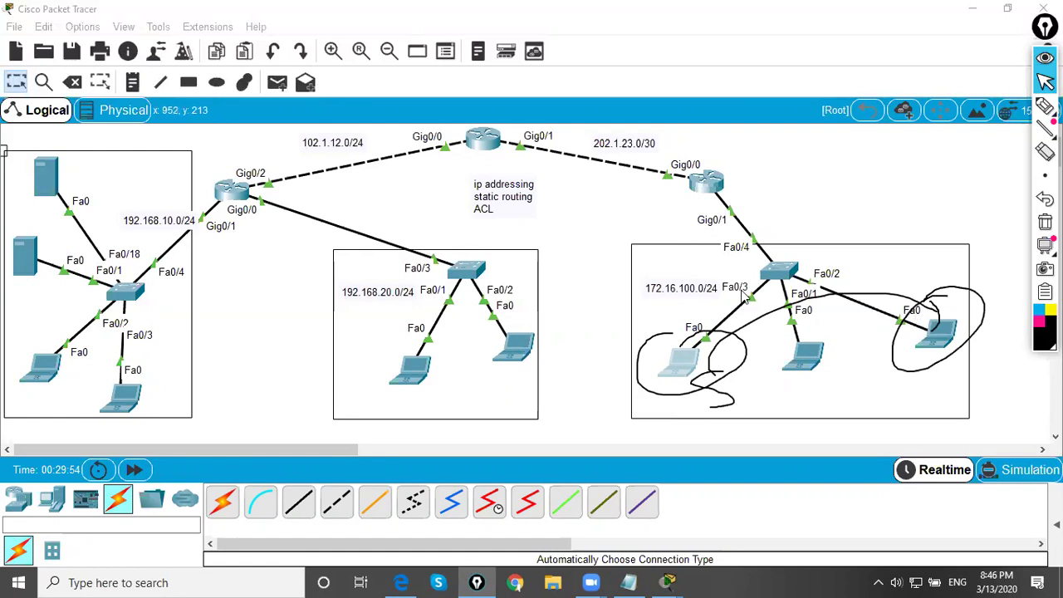
key(ctrl+shift+c)
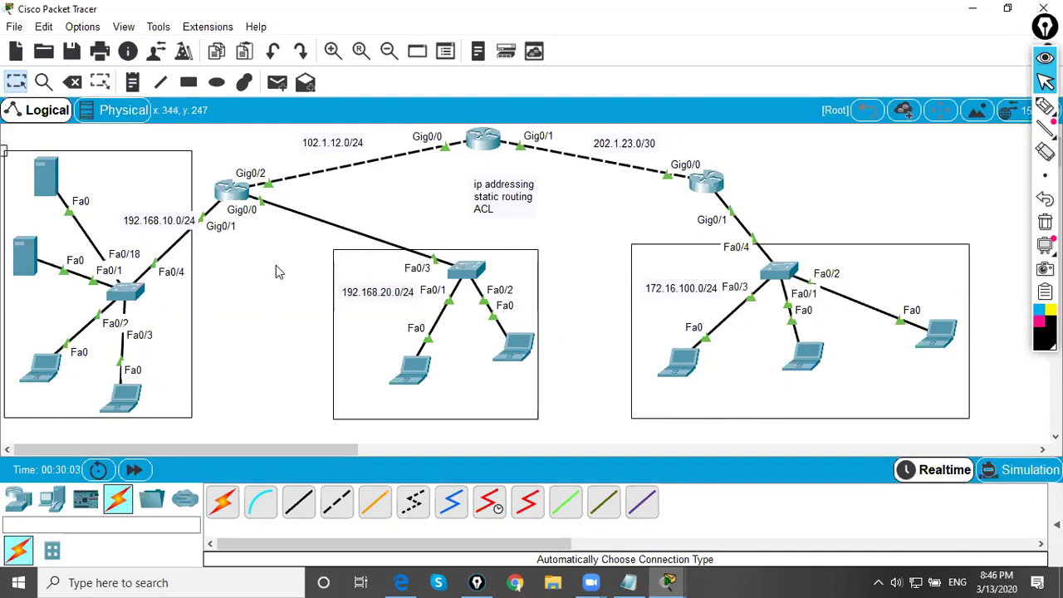
click(1045, 106)
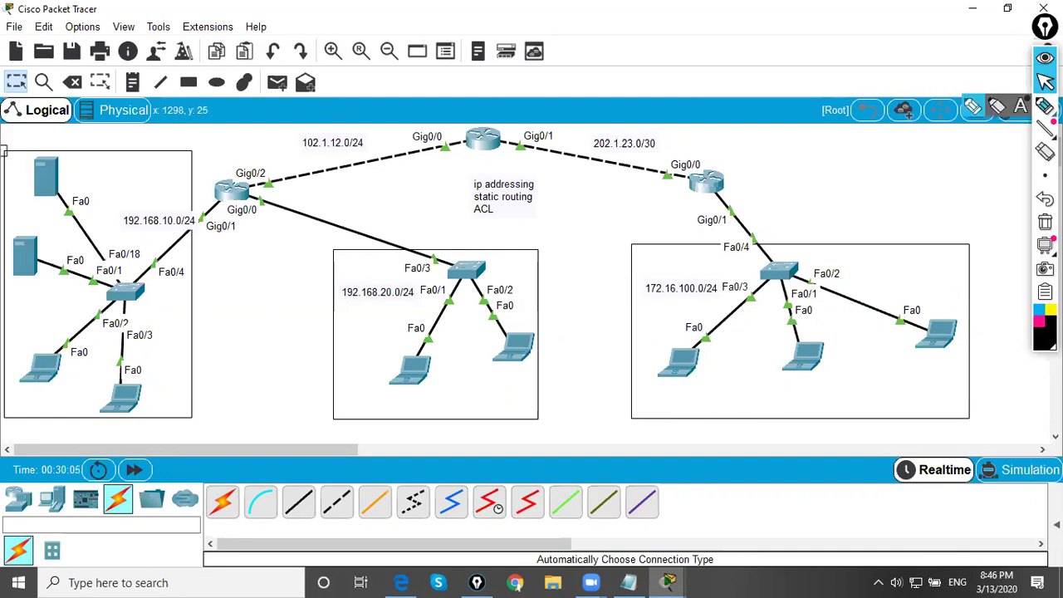
drag(647, 342, 707, 339)
drag(625, 373, 714, 335)
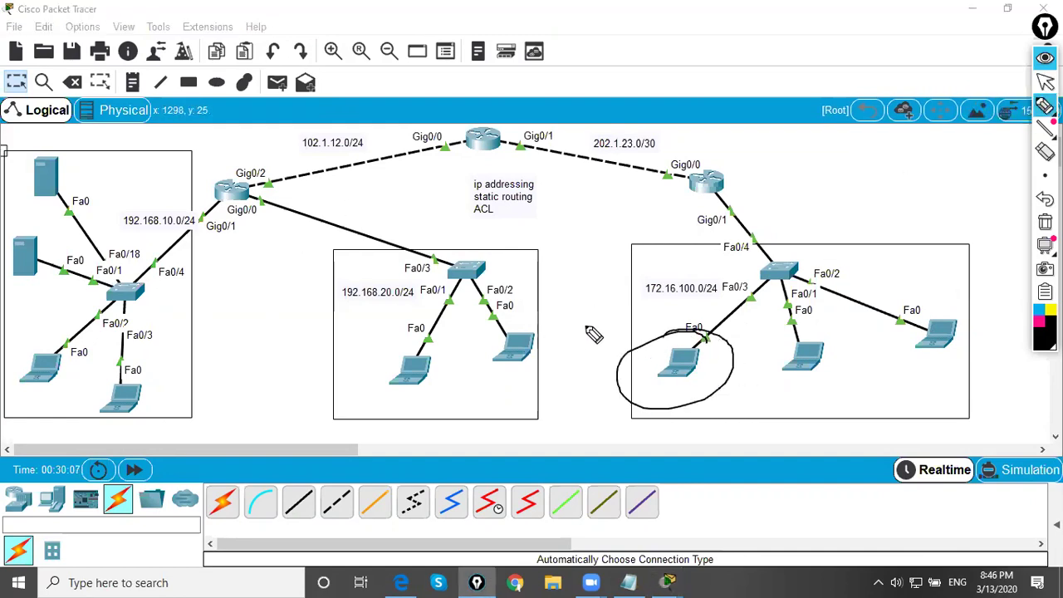
mouse_move(77, 158)
mouse_down()
mouse_move(4, 170)
mouse_move(62, 214)
mouse_move(50, 150)
mouse_up()
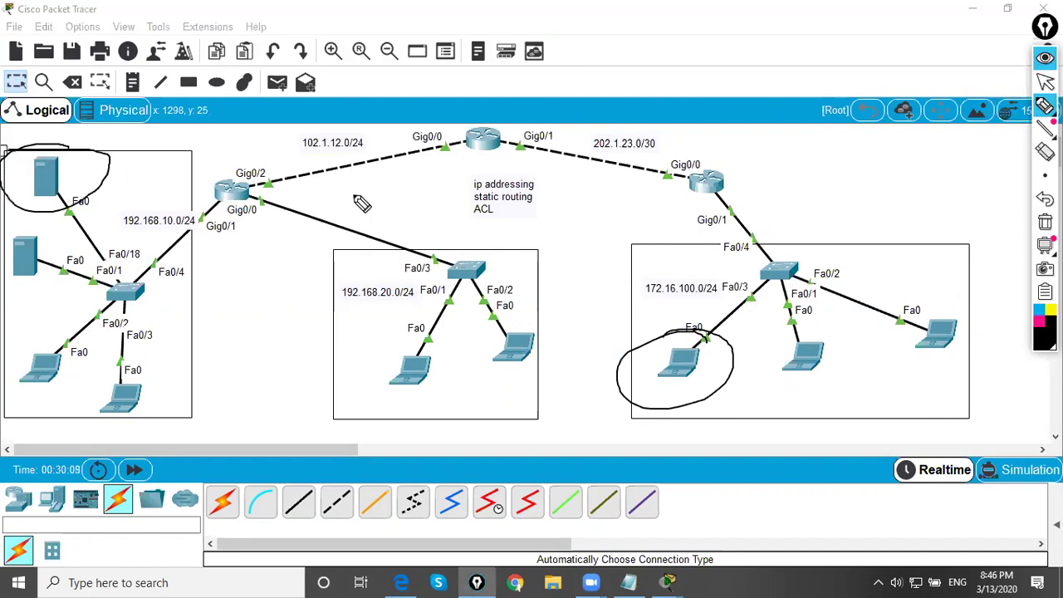
- Write the protocols ICMP, http (TCP 80) and https (TCP 443) on the diagram
mouse_move(582, 280)
mouse_down()
mouse_move(538, 305)
mouse_move(575, 289)
mouse_move(617, 248)
mouse_move(603, 249)
mouse_move(551, 326)
mouse_up()
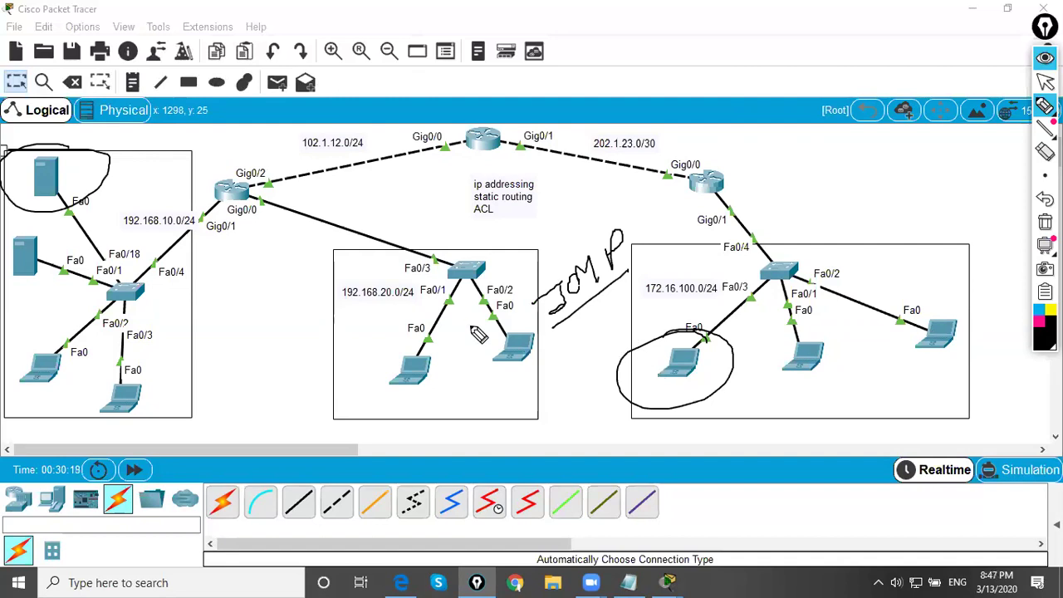
mouse_move(570, 326)
mouse_down()
mouse_move(606, 321)
mouse_move(611, 335)
mouse_move(604, 309)
mouse_move(636, 319)
mouse_up()
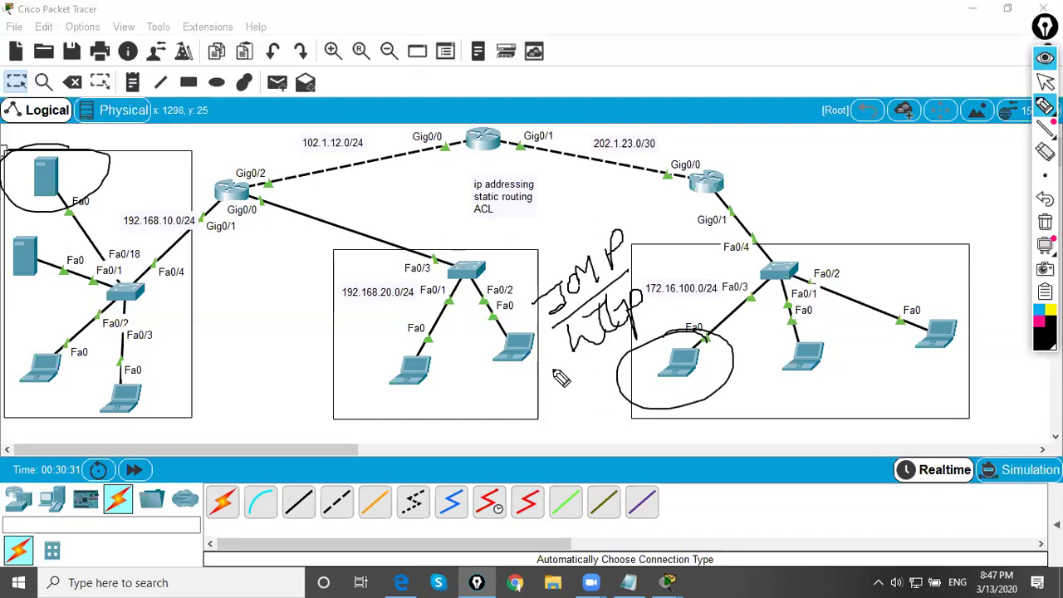
mouse_move(686, 251)
mouse_down()
mouse_move(699, 282)
mouse_move(693, 258)
mouse_move(735, 257)
mouse_move(702, 243)
mouse_move(744, 247)
mouse_move(782, 195)
mouse_move(786, 209)
mouse_move(831, 185)
mouse_up()
drag(780, 232, 850, 195)
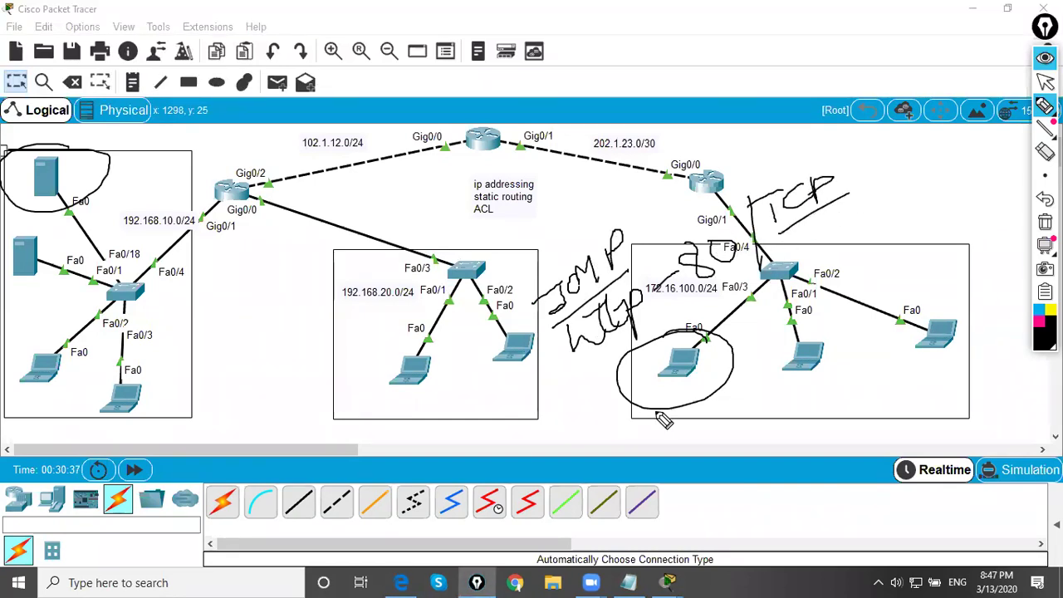
mouse_move(407, 440)
mouse_down()
mouse_move(439, 464)
mouse_move(519, 428)
mouse_move(513, 454)
mouse_move(598, 433)
mouse_move(586, 451)
mouse_move(680, 442)
mouse_move(690, 455)
mouse_move(727, 433)
mouse_up()
drag(402, 420, 361, 527)
mouse_move(295, 449)
mouse_down()
mouse_move(292, 484)
mouse_move(332, 439)
mouse_up()
mouse_move(314, 440)
mouse_down()
mouse_move(321, 479)
mouse_move(351, 471)
mouse_move(366, 434)
mouse_up()
drag(366, 478, 353, 448)
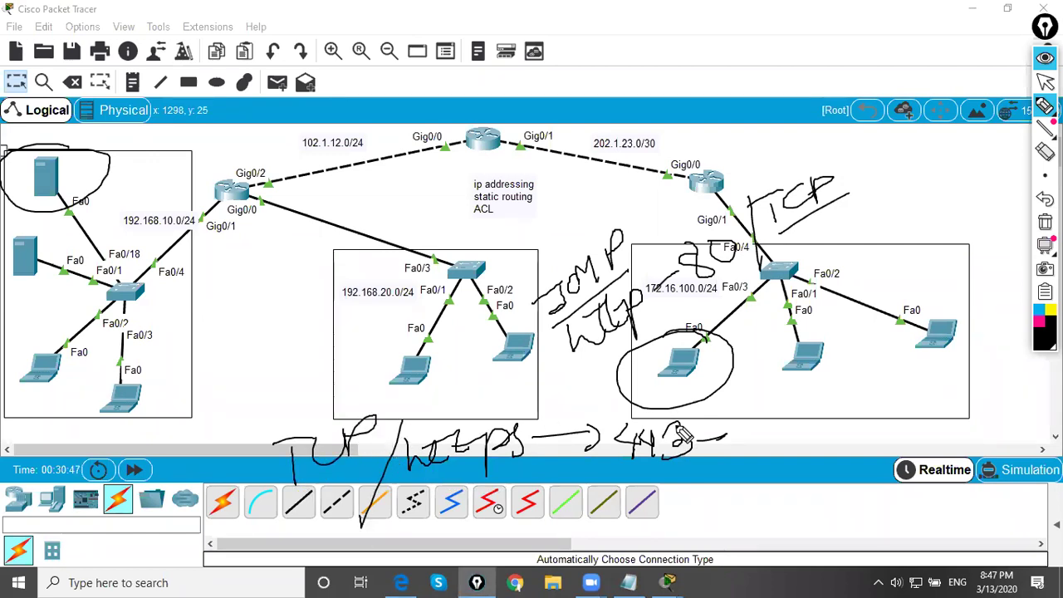
mouse_move(776, 435)
mouse_down()
mouse_move(780, 454)
mouse_move(752, 492)
mouse_move(818, 474)
mouse_move(848, 449)
mouse_move(827, 465)
mouse_up()
- Note ftp ports 20 and 21, then erase all ink and stop drawing
click(859, 427)
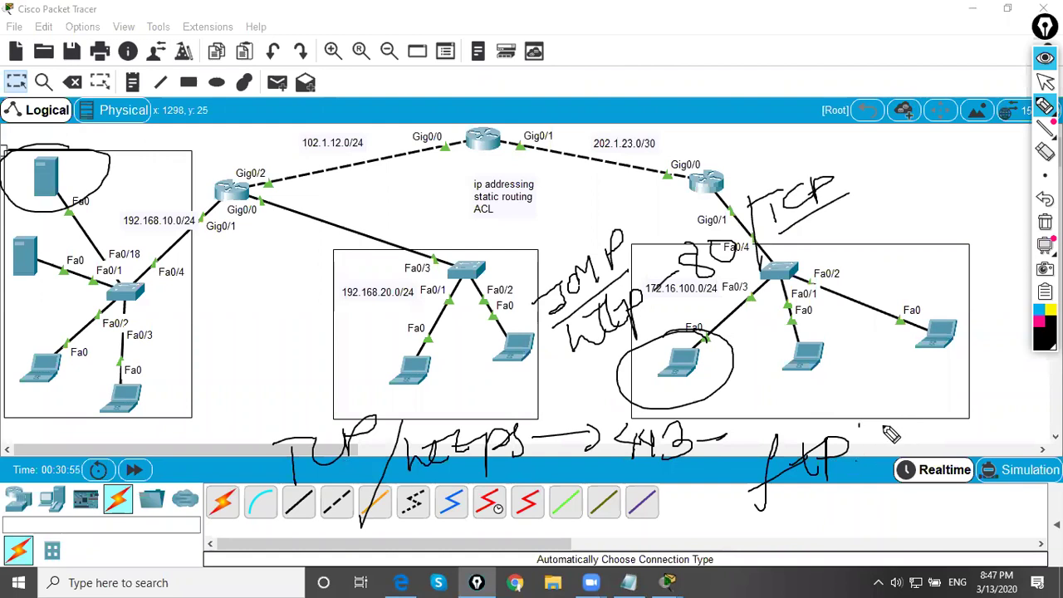
mouse_move(884, 420)
mouse_down()
mouse_move(921, 452)
mouse_move(968, 437)
mouse_up()
click(917, 415)
drag(964, 390, 997, 428)
drag(1001, 384, 1005, 424)
drag(834, 526, 997, 438)
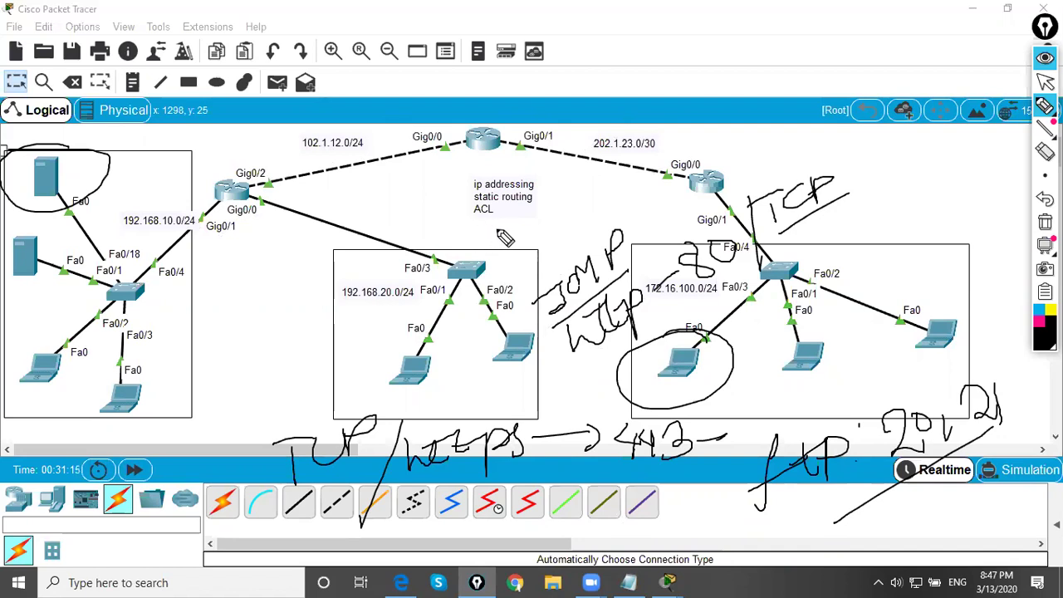
key(ctrl+shift+c)
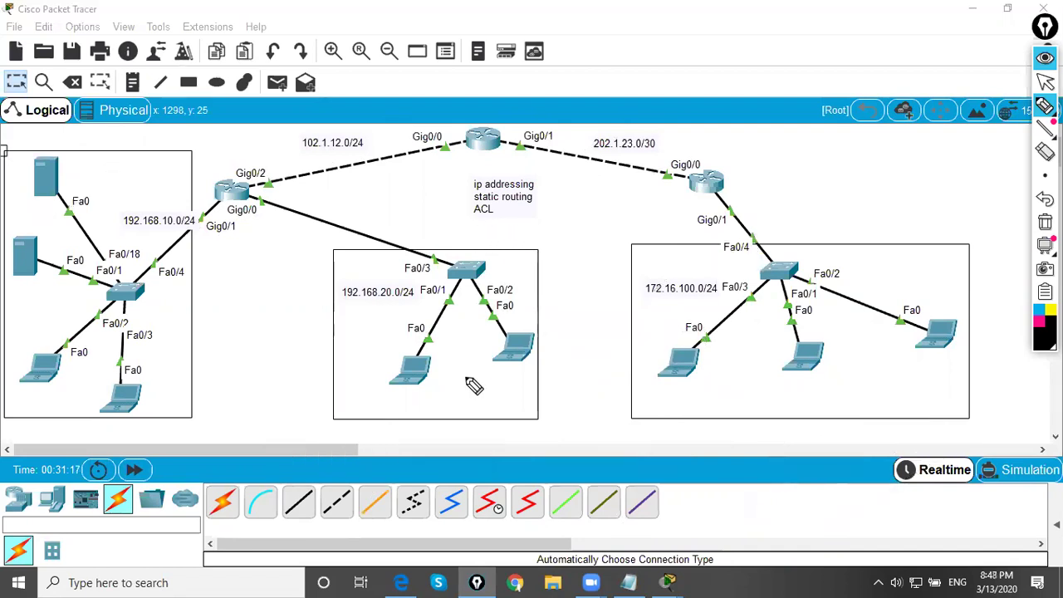
click(1038, 79)
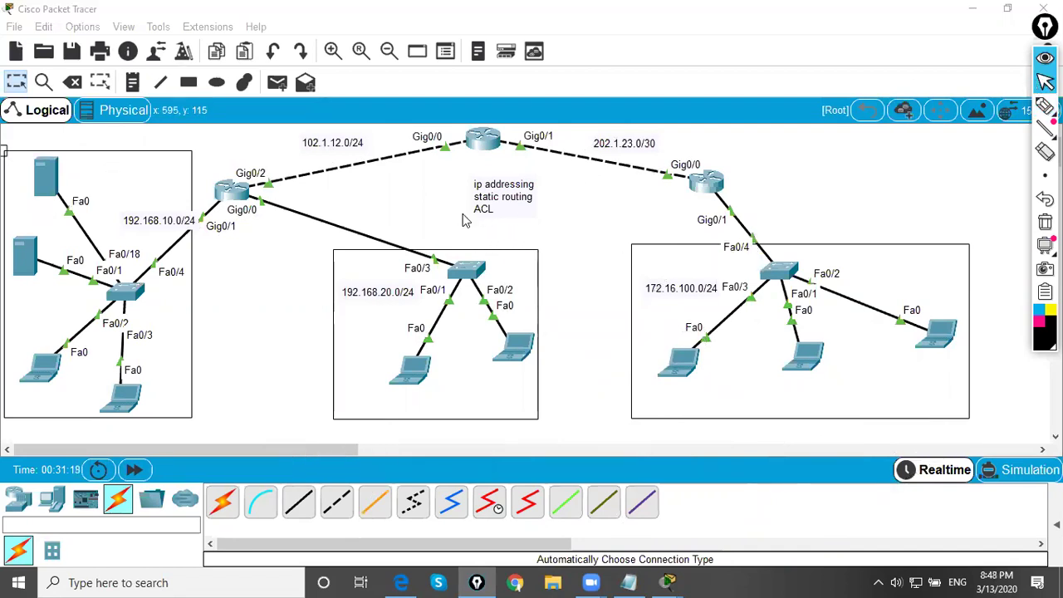
- Add a topology text note reading '172.16.100.10- 192.168.10.100 - http'
click(137, 92)
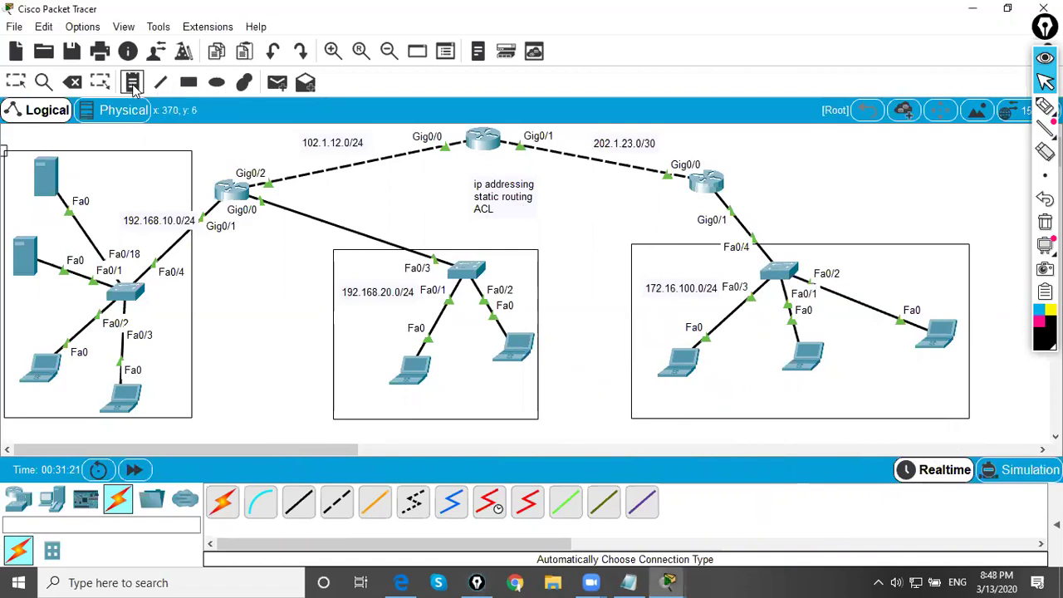
click(558, 220)
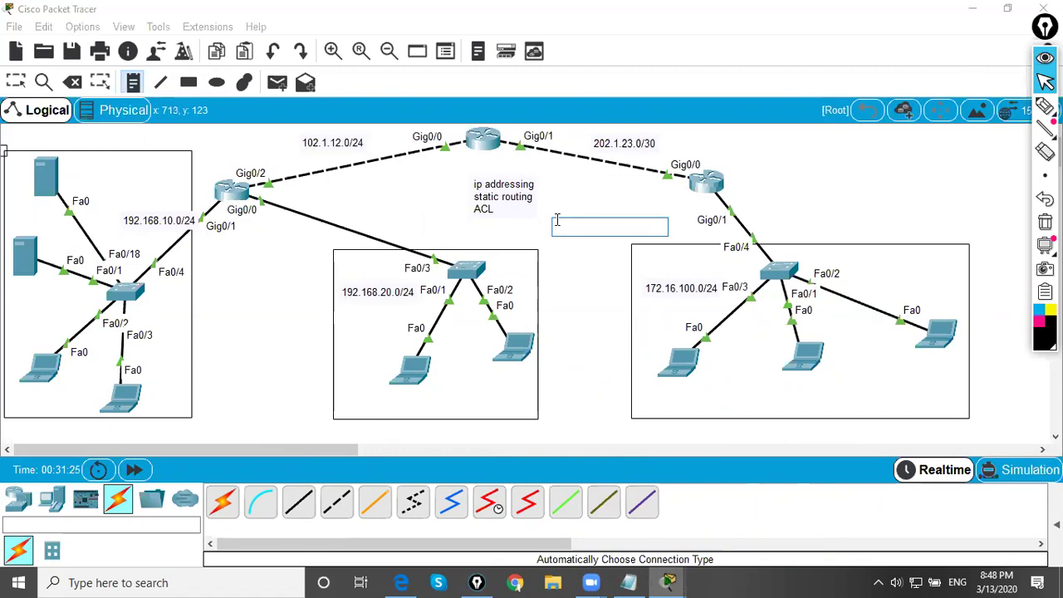
text(172)
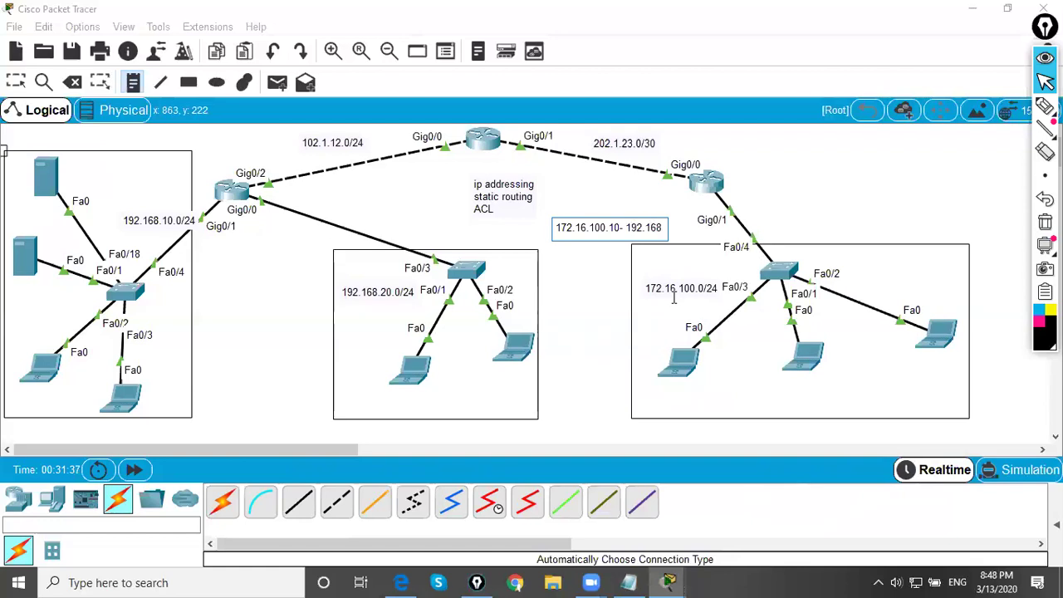
text(.10.100 - http)
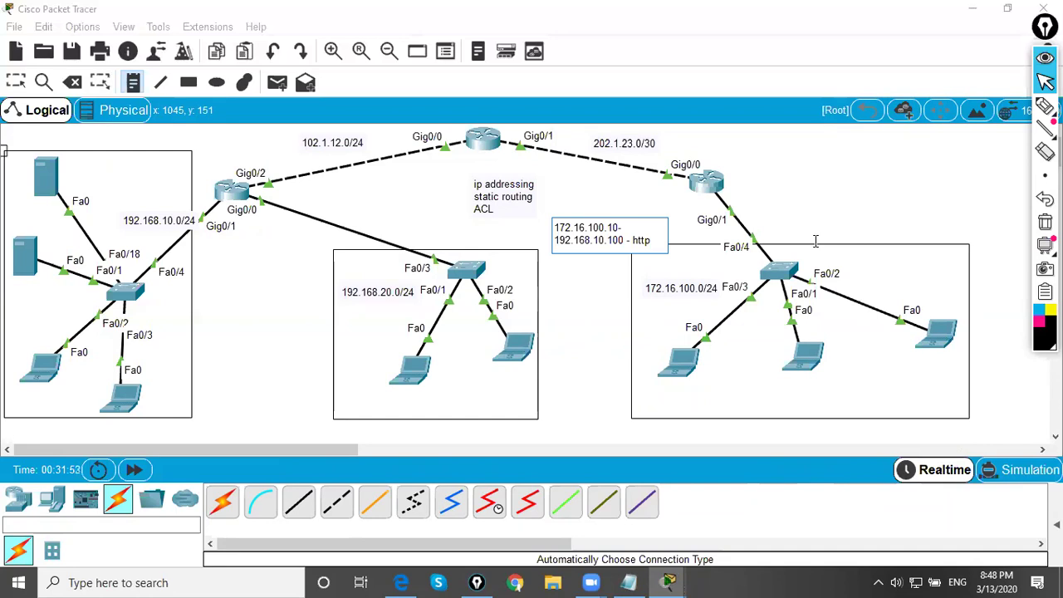
key(Return)
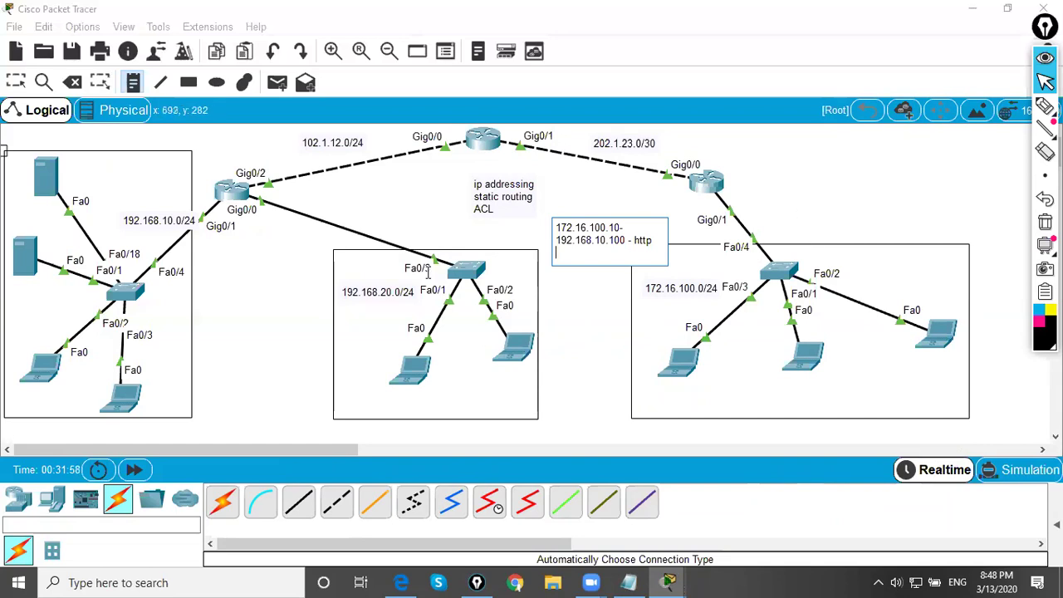
click(477, 583)
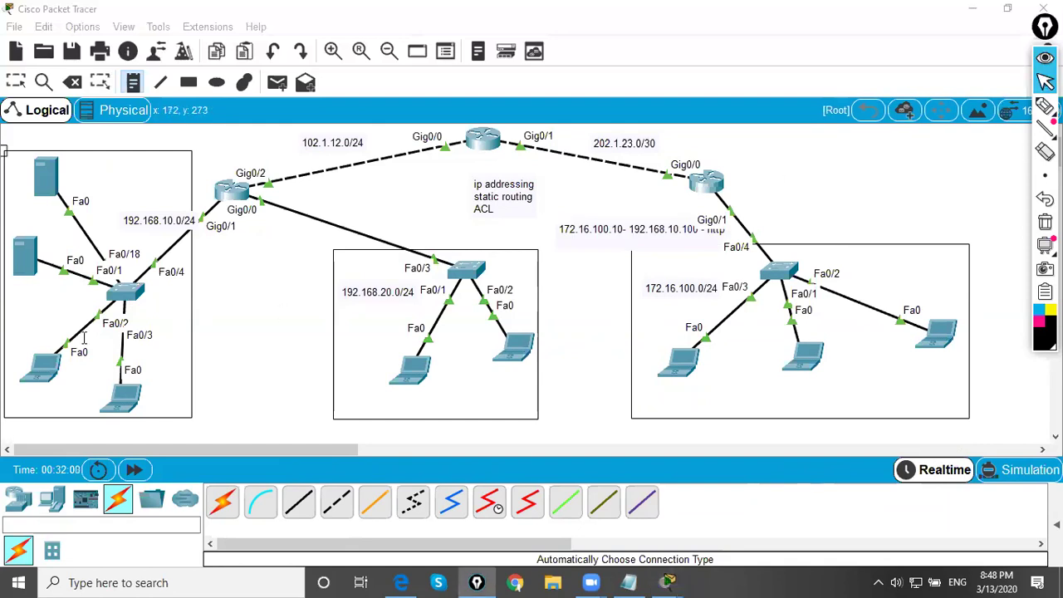
- Confirm in Server1's IP Configuration that DHCP gave it 192.168.10.11, then reselect the note
click(1045, 107)
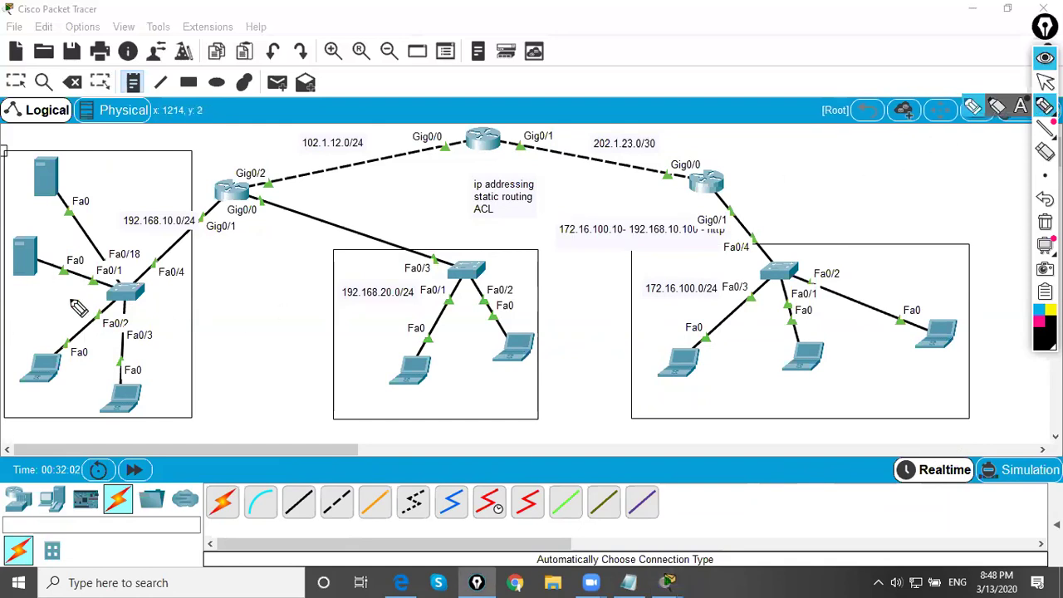
click(1045, 81)
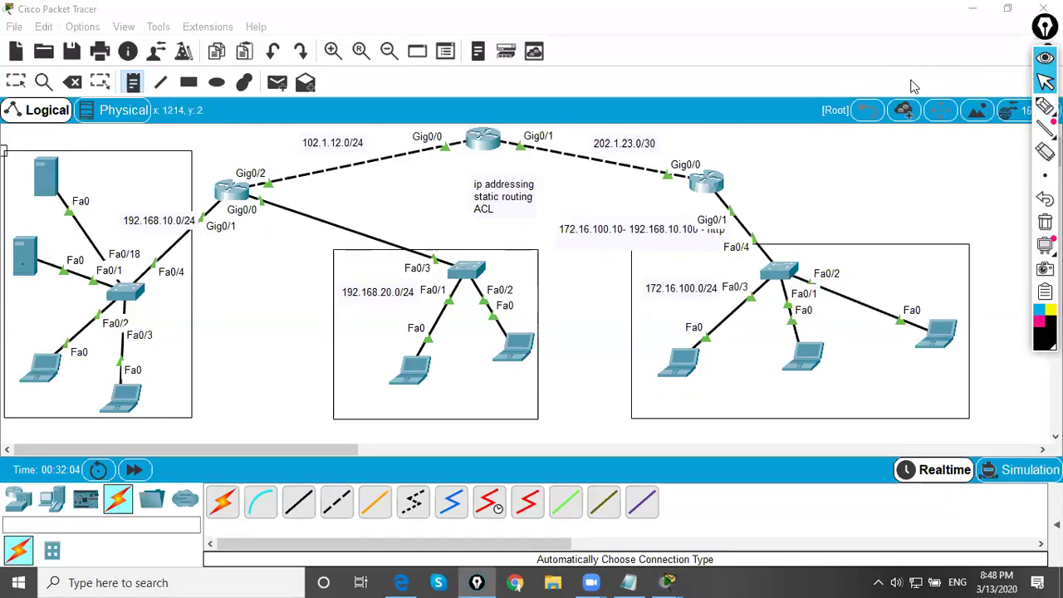
click(16, 81)
click(16, 249)
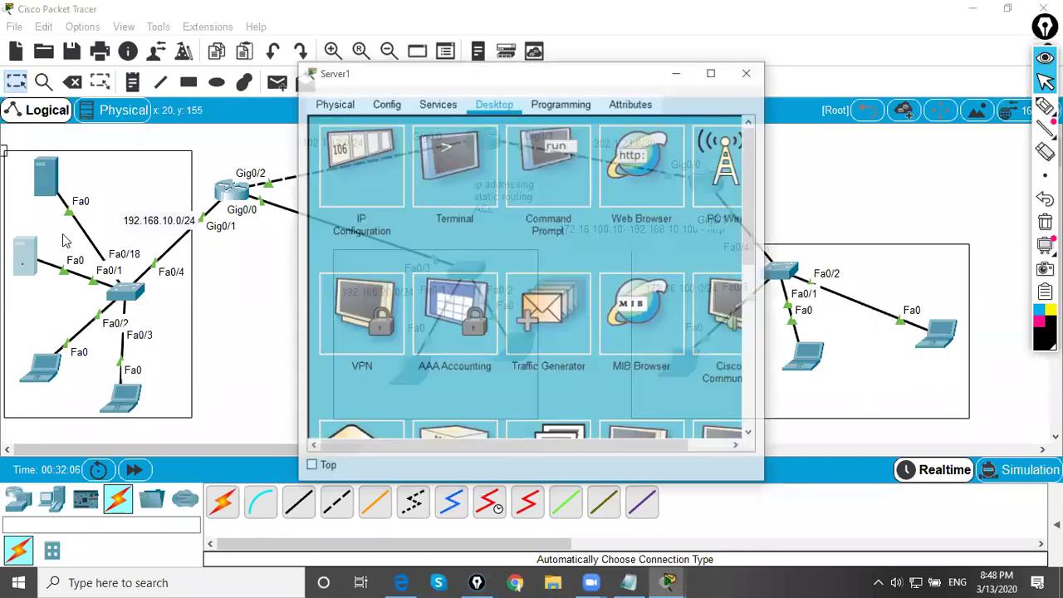
click(357, 153)
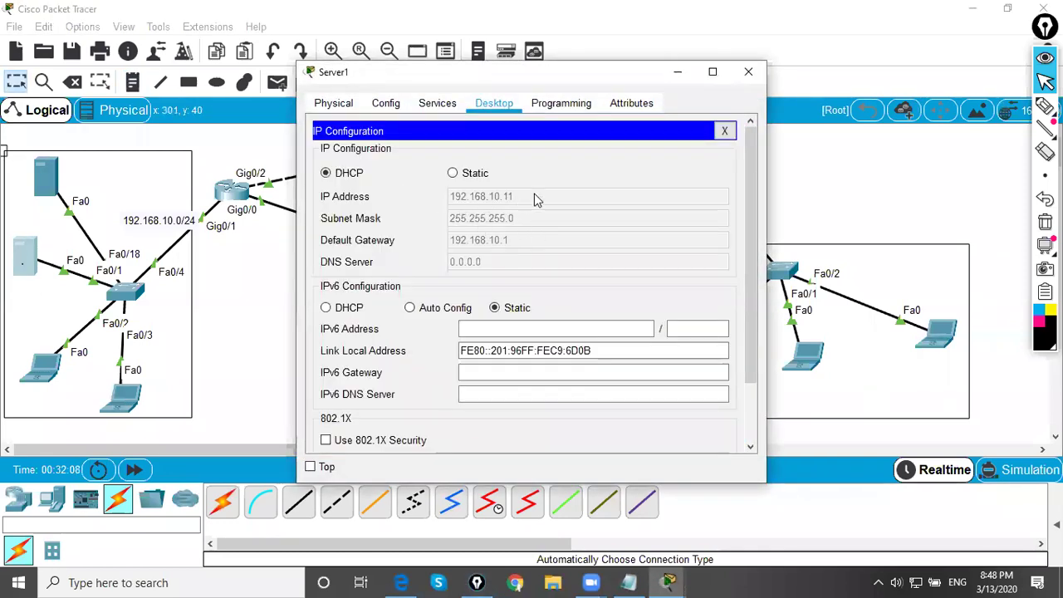
click(748, 71)
click(671, 241)
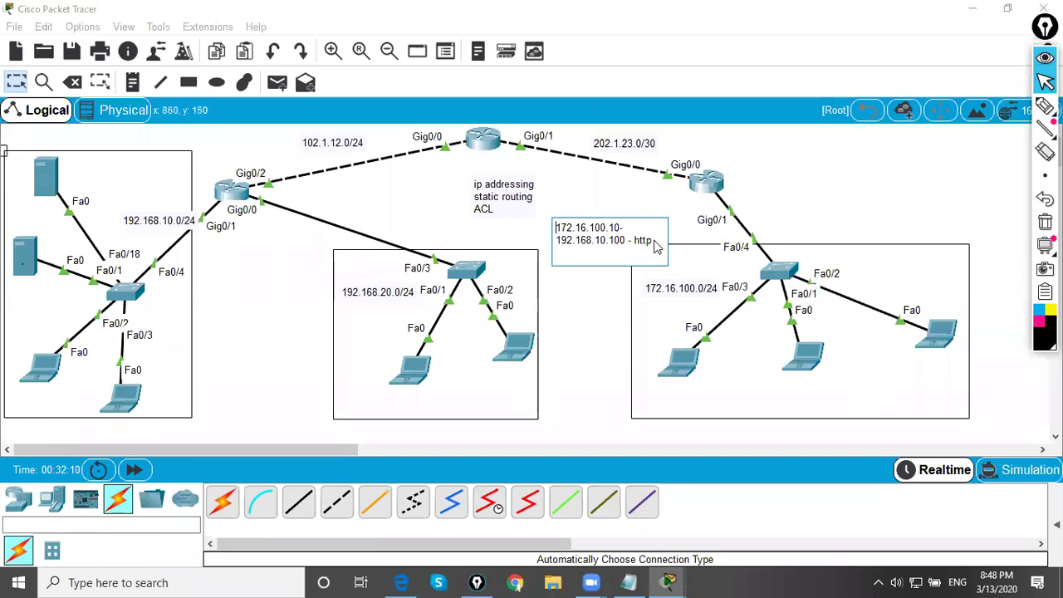
- Add note lines '172.16.100.0 /24 - 192.168.10.11 - icmp' and '172.16.100.20 - 192.168.10.100 - ftp'
key(Return)
text(19)
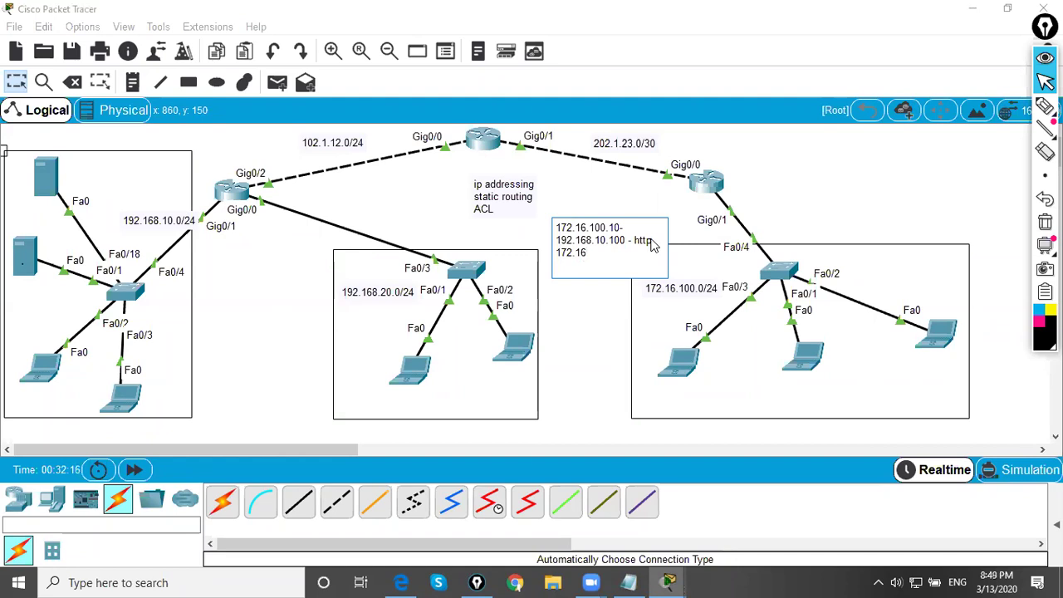
text(2.16.100.0)
text(.168.10.11 - icmp)
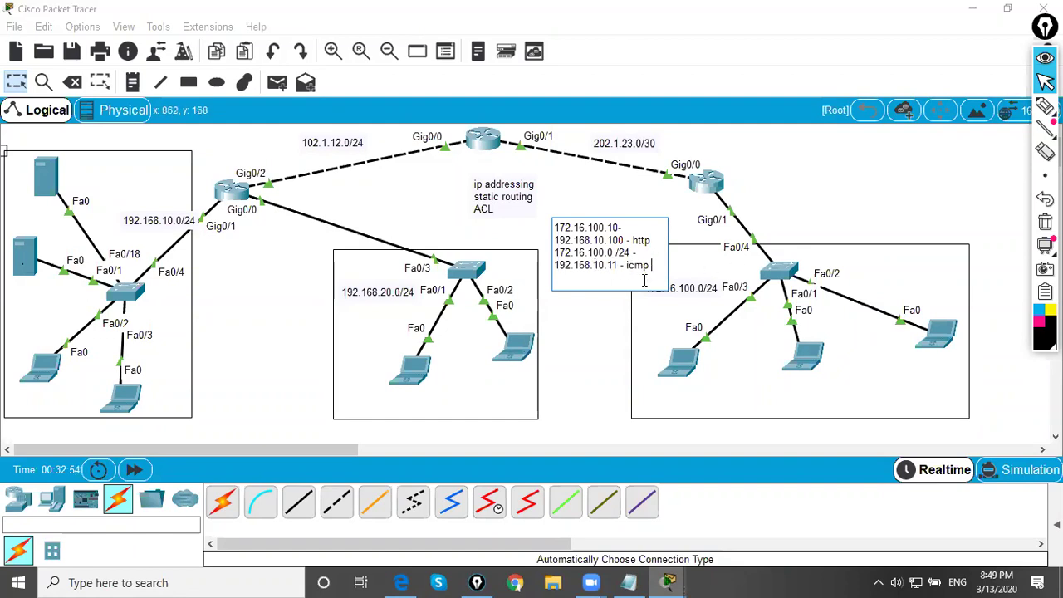
key(Return)
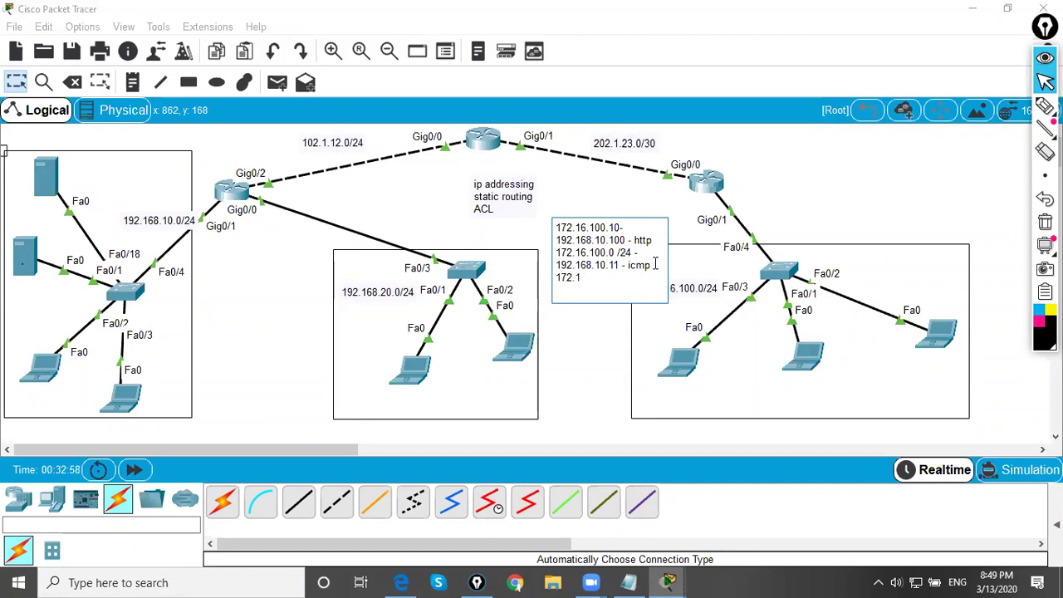
text(172.16.100.20)
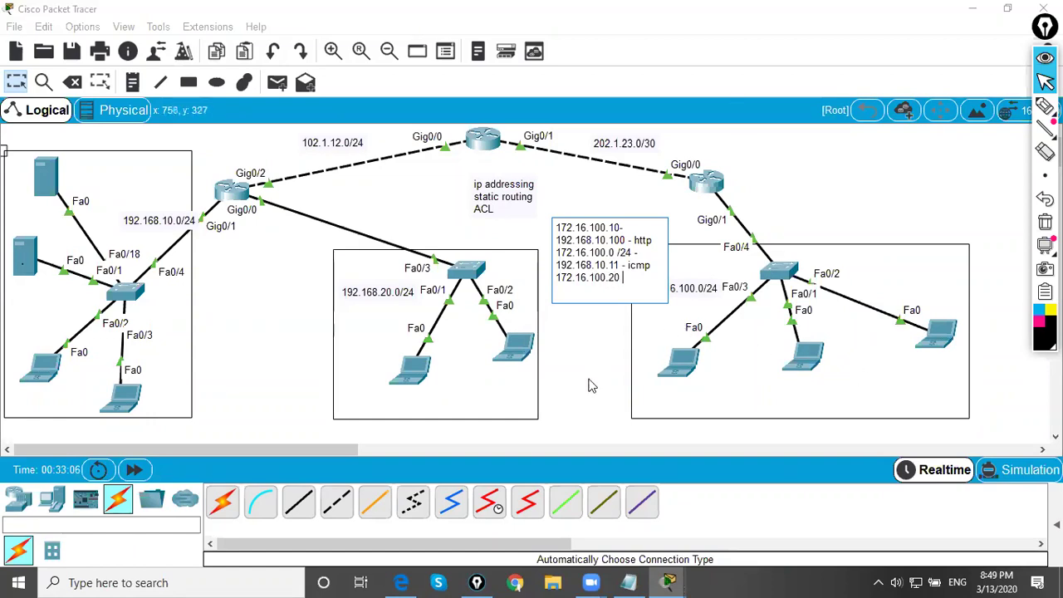
text( - 192.168.10.100 - ftp)
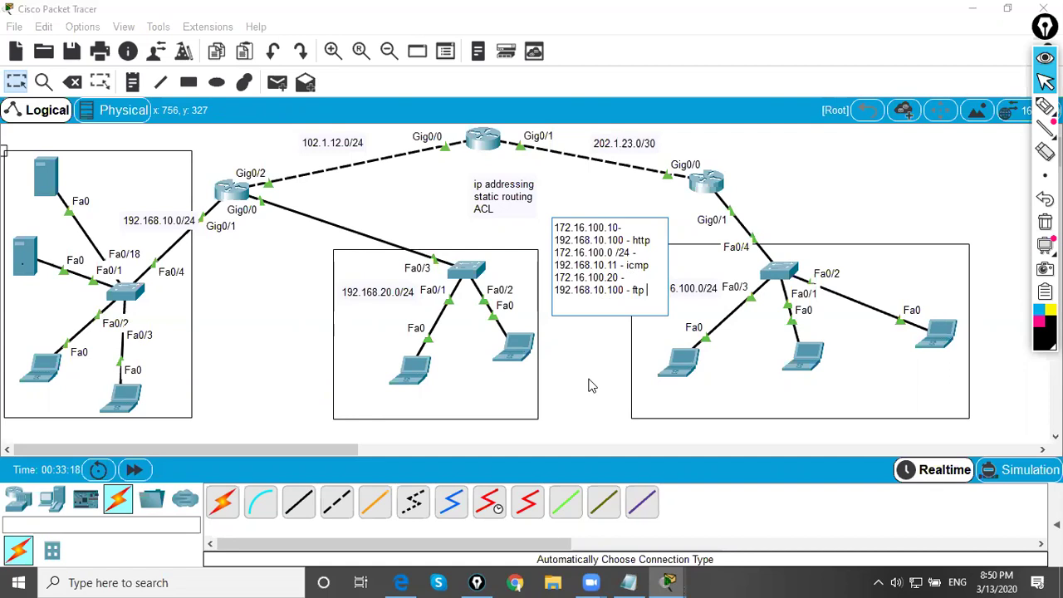
- Place the ACL note beside the right-hand router and circle the Fa0 laptop and top-left server
click(1045, 81)
drag(629, 253, 820, 183)
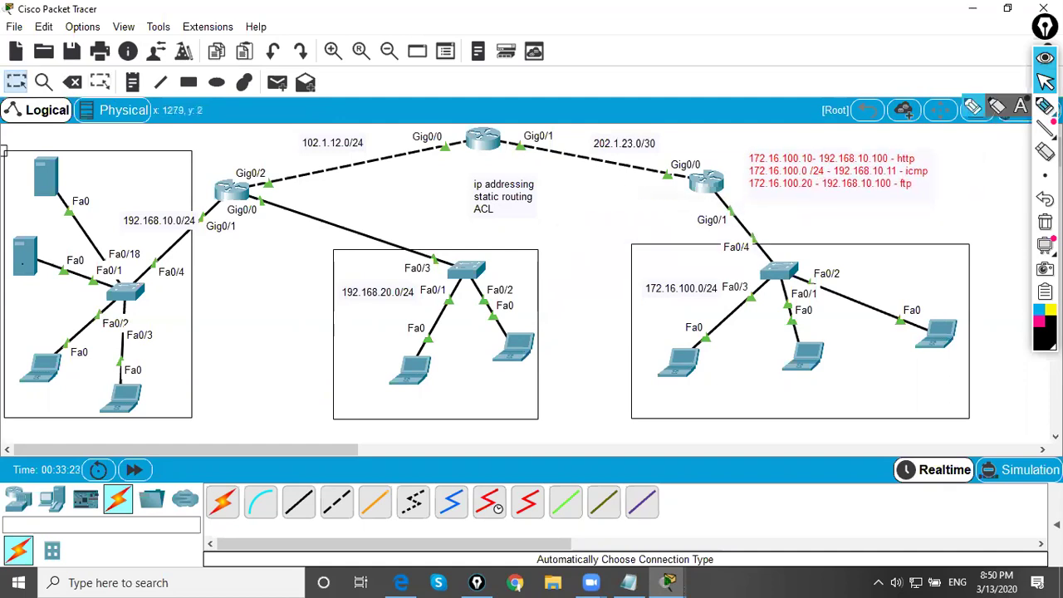
click(1045, 105)
mouse_move(694, 339)
mouse_down()
mouse_move(654, 341)
mouse_move(698, 329)
mouse_up()
mouse_move(634, 355)
mouse_down()
mouse_move(604, 373)
mouse_move(585, 392)
mouse_up()
mouse_move(50, 162)
mouse_down()
mouse_move(42, 215)
mouse_move(69, 174)
mouse_move(77, 200)
mouse_move(104, 179)
mouse_move(119, 202)
mouse_move(147, 164)
mouse_move(166, 192)
mouse_move(191, 191)
mouse_move(178, 178)
mouse_move(204, 166)
mouse_move(249, 166)
mouse_up()
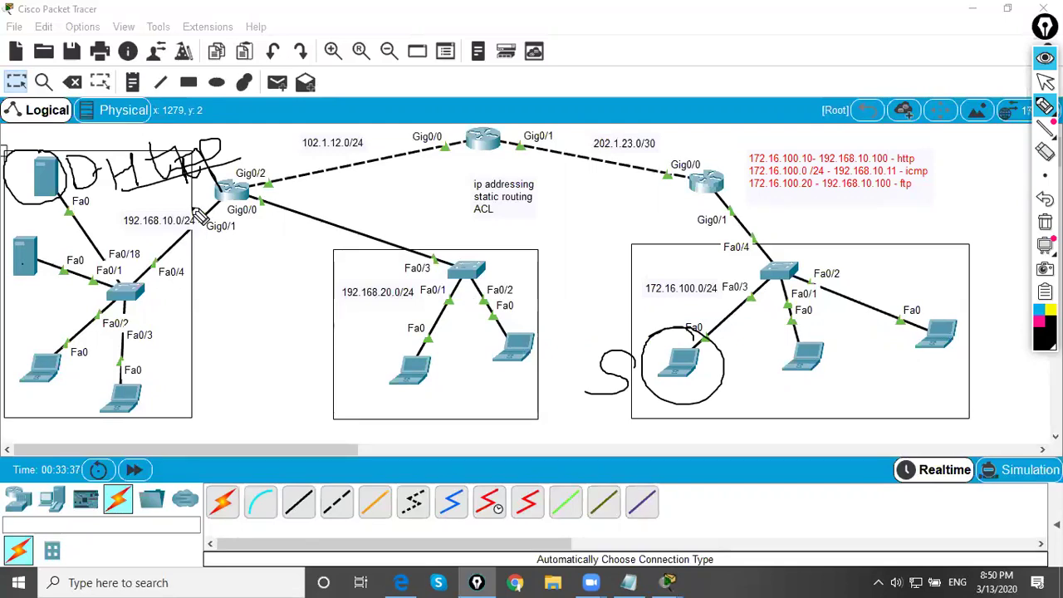
drag(247, 158, 278, 143)
drag(308, 108, 322, 135)
drag(366, 96, 393, 123)
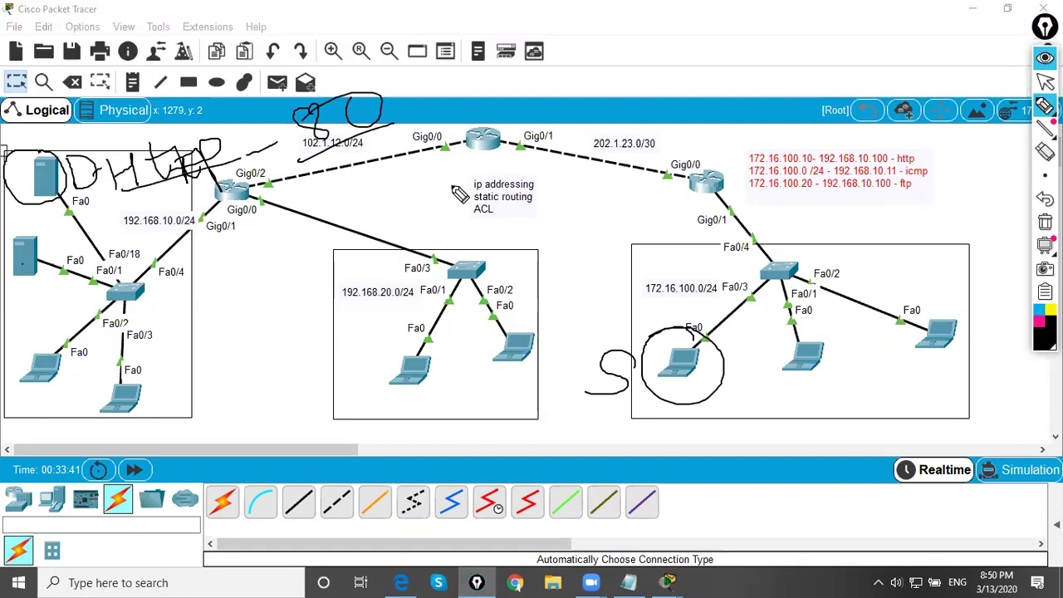
mouse_move(785, 329)
mouse_down()
mouse_move(731, 319)
mouse_move(927, 382)
mouse_up()
drag(1021, 363, 841, 293)
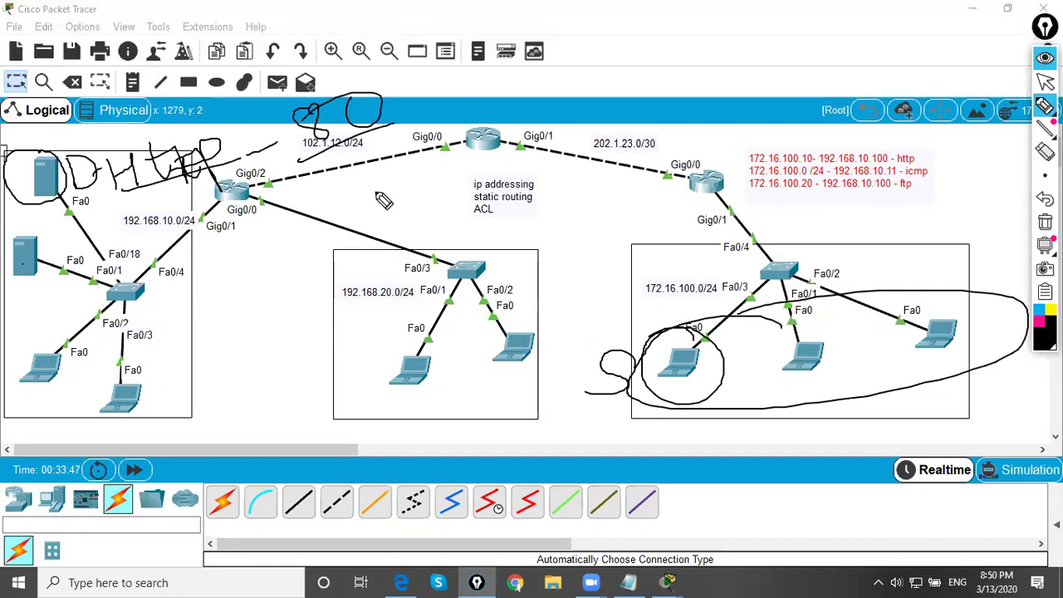
mouse_move(54, 271)
mouse_down()
mouse_move(23, 240)
mouse_move(5, 279)
mouse_move(54, 244)
mouse_move(44, 263)
mouse_move(186, 283)
mouse_move(216, 265)
mouse_move(210, 256)
mouse_move(243, 267)
mouse_move(276, 314)
mouse_move(209, 327)
mouse_move(207, 363)
mouse_move(220, 330)
mouse_move(246, 327)
mouse_move(249, 346)
mouse_move(278, 335)
mouse_move(285, 309)
mouse_move(326, 294)
mouse_move(354, 321)
mouse_move(357, 293)
mouse_up()
drag(221, 388, 384, 331)
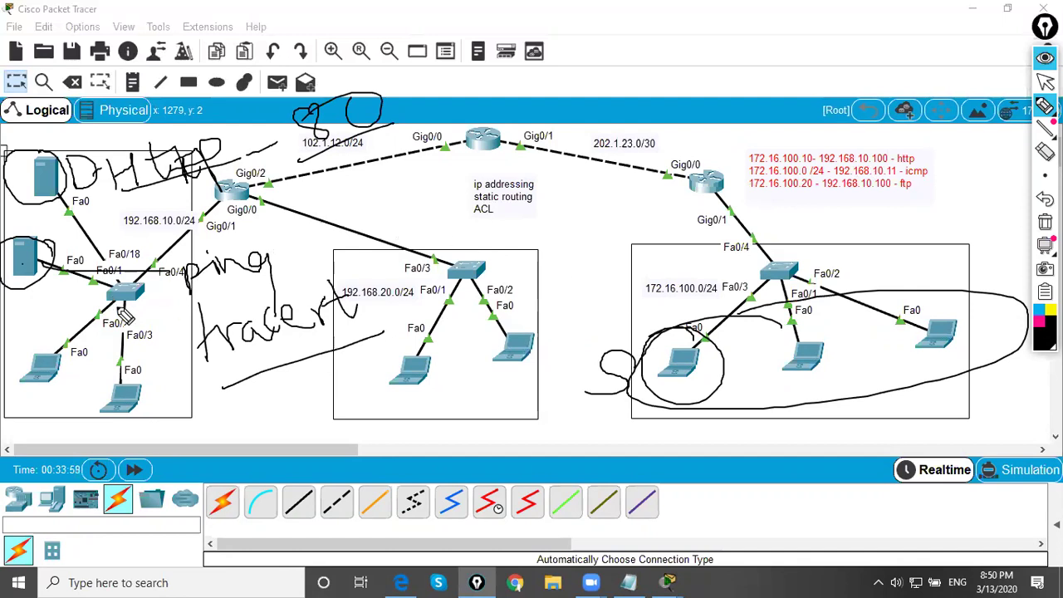
mouse_move(826, 340)
mouse_down()
mouse_move(785, 346)
mouse_move(789, 393)
mouse_move(838, 357)
mouse_move(783, 351)
mouse_move(811, 393)
mouse_move(814, 337)
mouse_up()
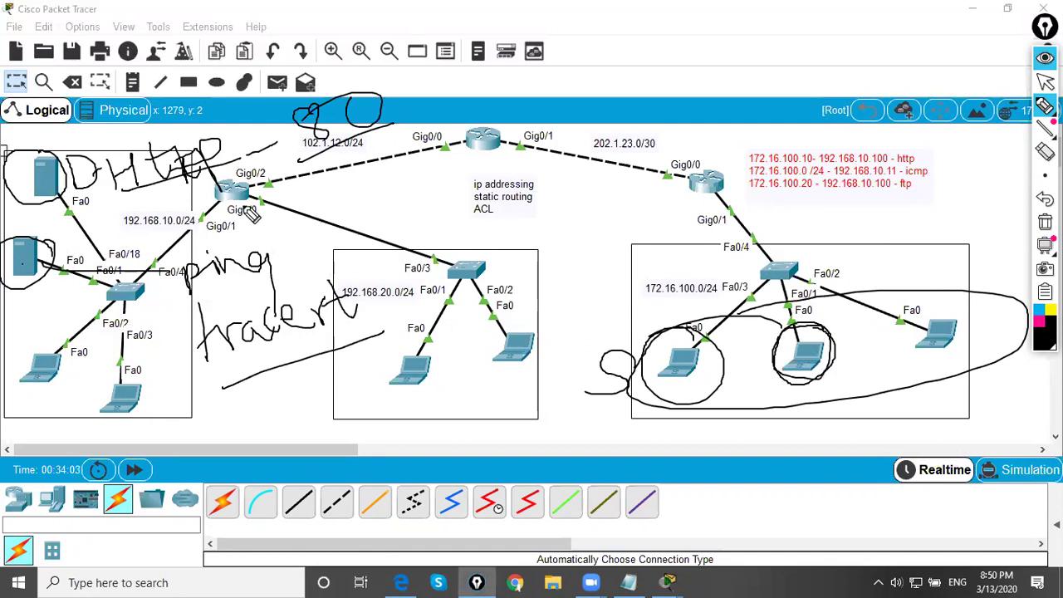
drag(42, 174, 116, 148)
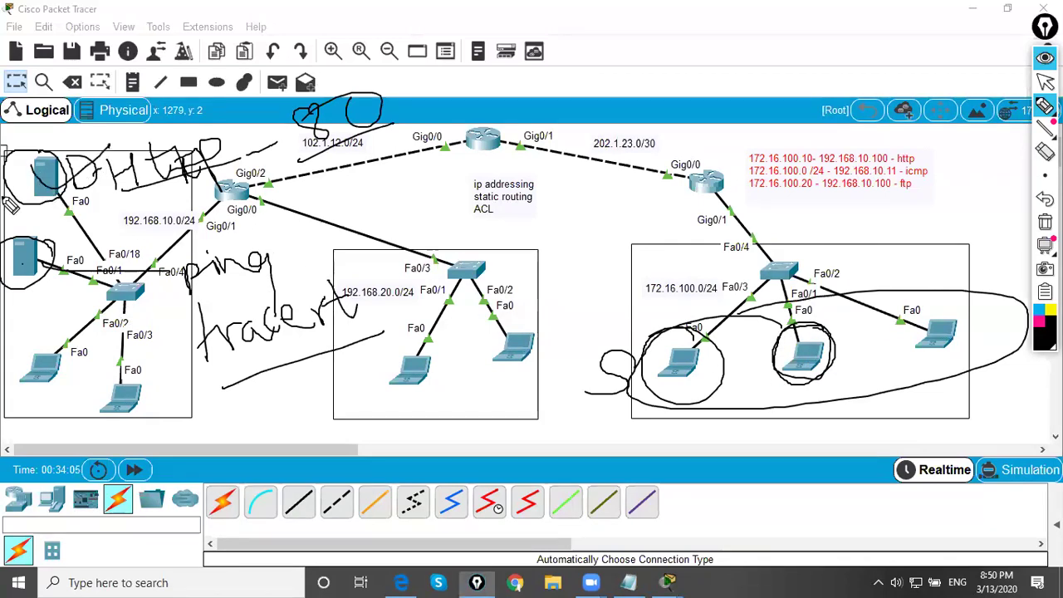
drag(33, 176, 108, 140)
mouse_move(508, 232)
mouse_down()
mouse_move(534, 222)
mouse_move(523, 255)
mouse_move(551, 214)
mouse_move(605, 205)
mouse_move(619, 187)
mouse_move(617, 171)
mouse_move(550, 271)
mouse_move(564, 187)
mouse_move(578, 232)
mouse_up()
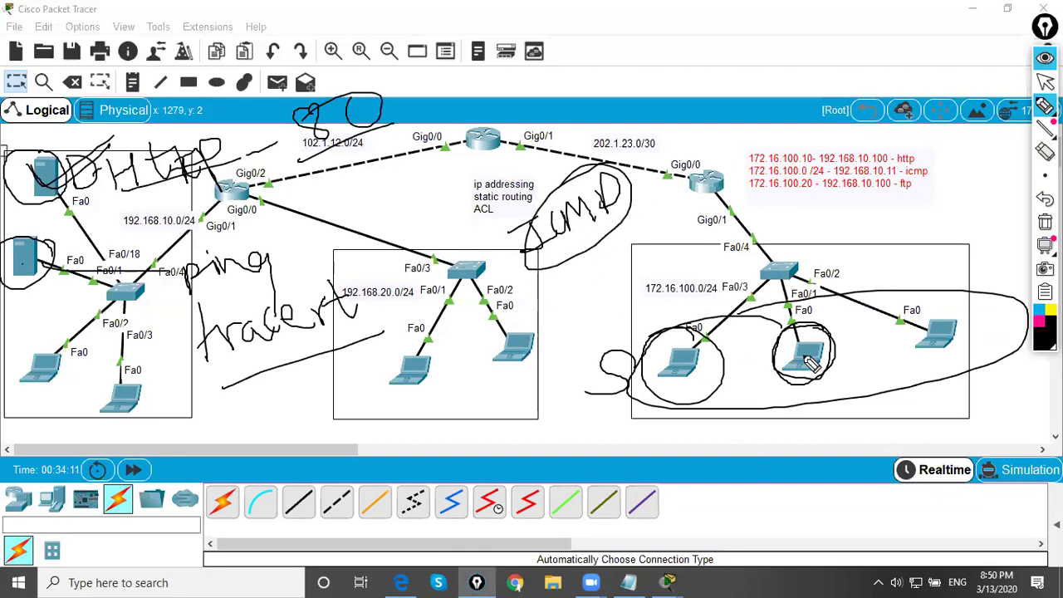
drag(940, 143, 913, 157)
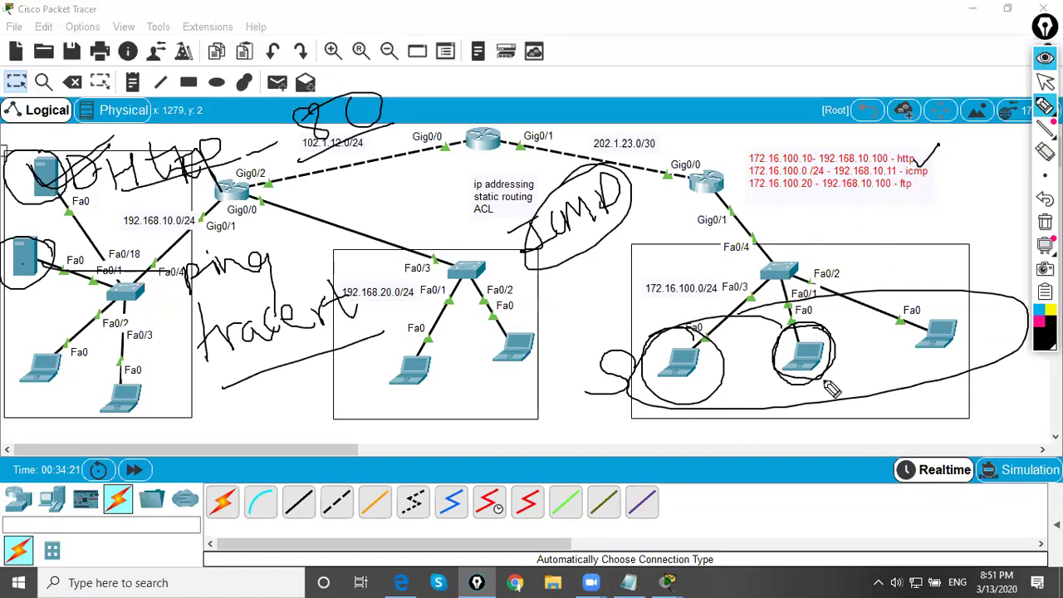
mouse_move(879, 201)
mouse_down()
mouse_move(937, 178)
mouse_move(942, 191)
mouse_up()
click(1045, 80)
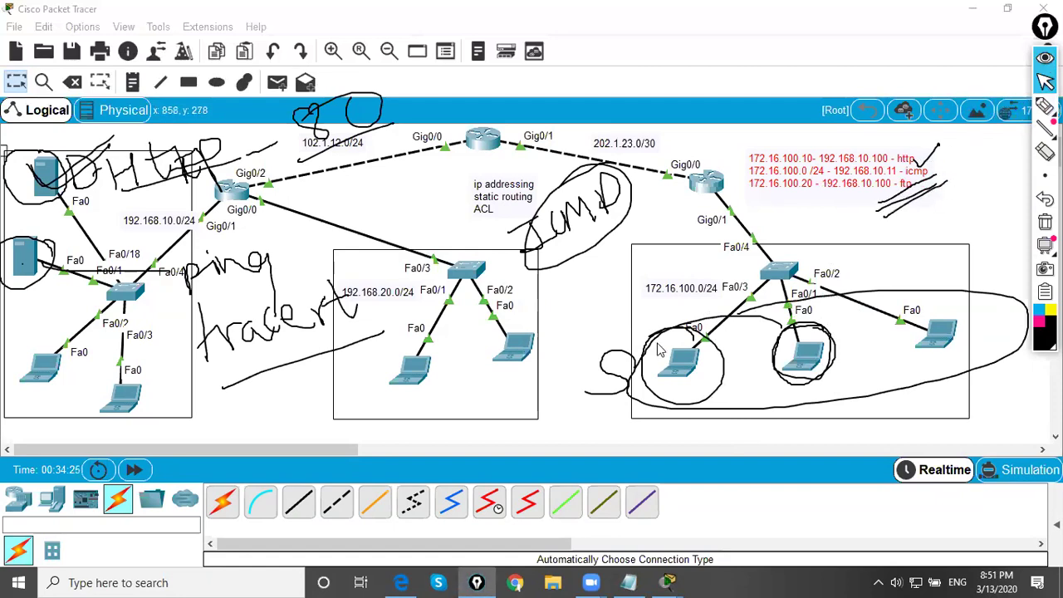
key(ctrl+shift+c)
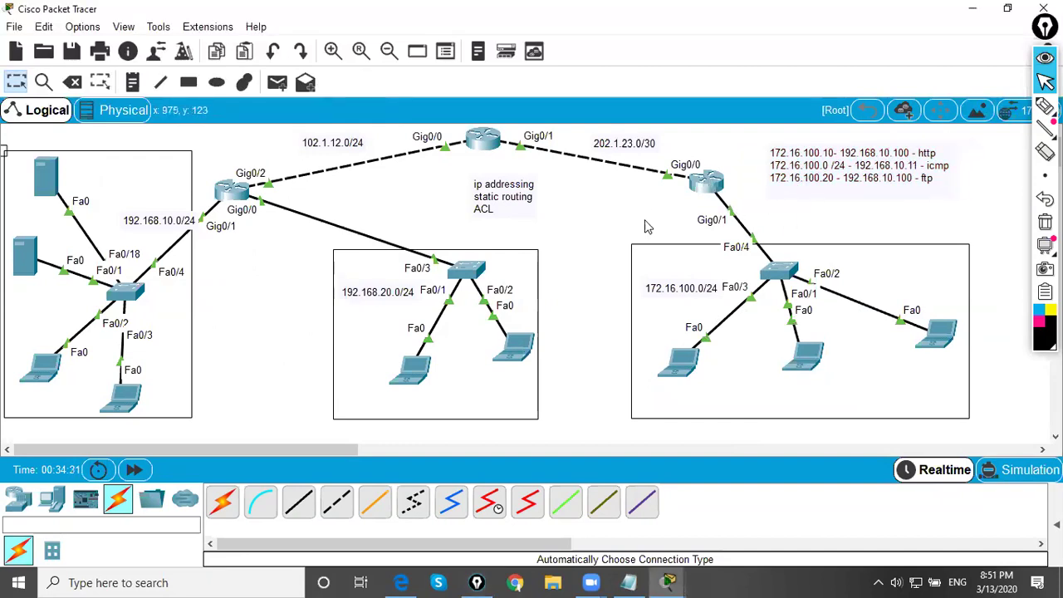
click(230, 197)
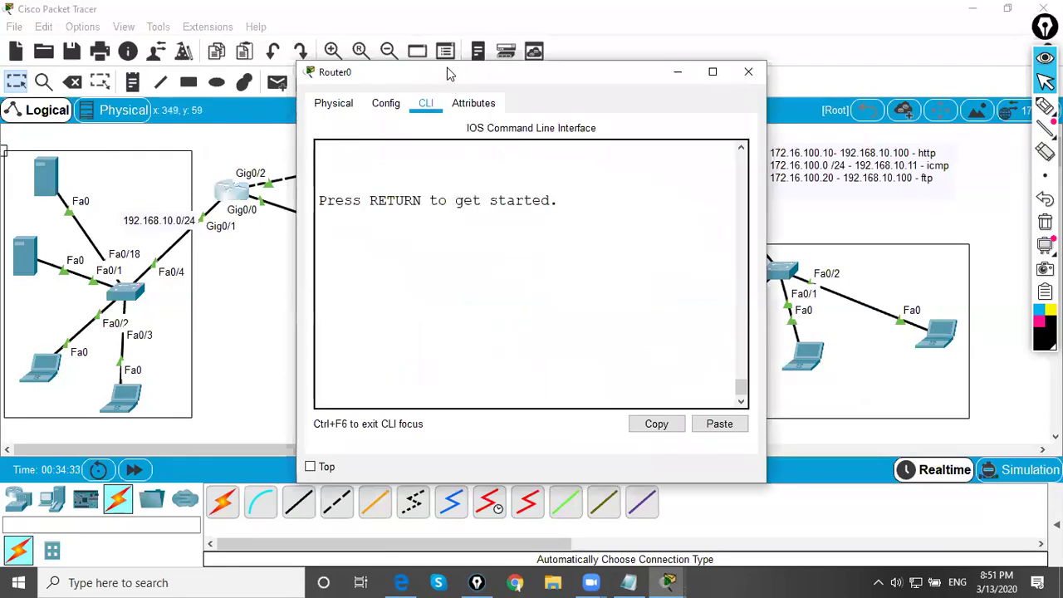
- Enter privileged and global configuration mode on Router0 with en and conf t
drag(293, 264, 194, 273)
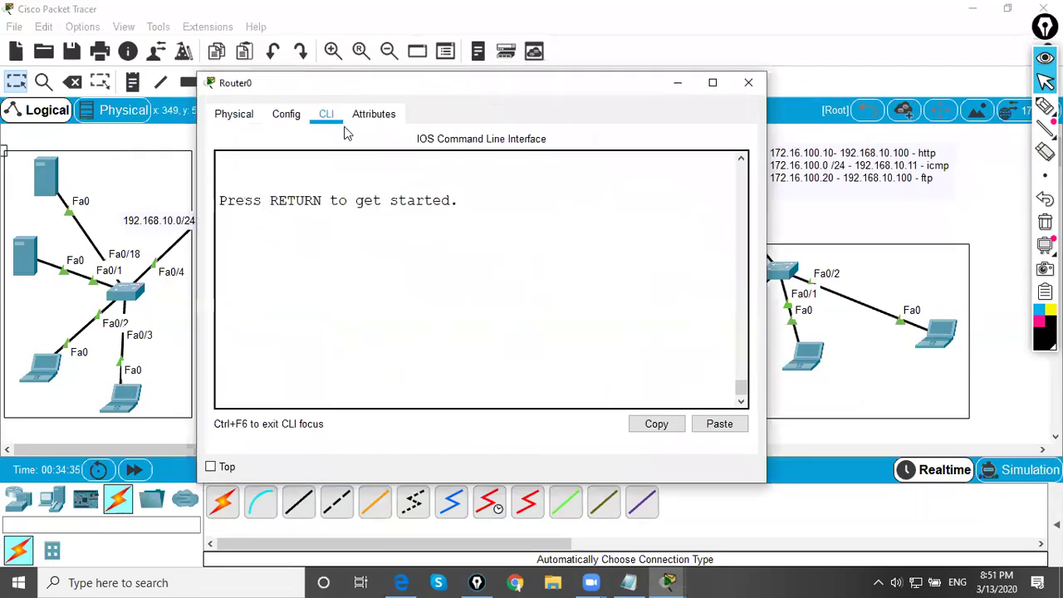
drag(357, 98, 381, 224)
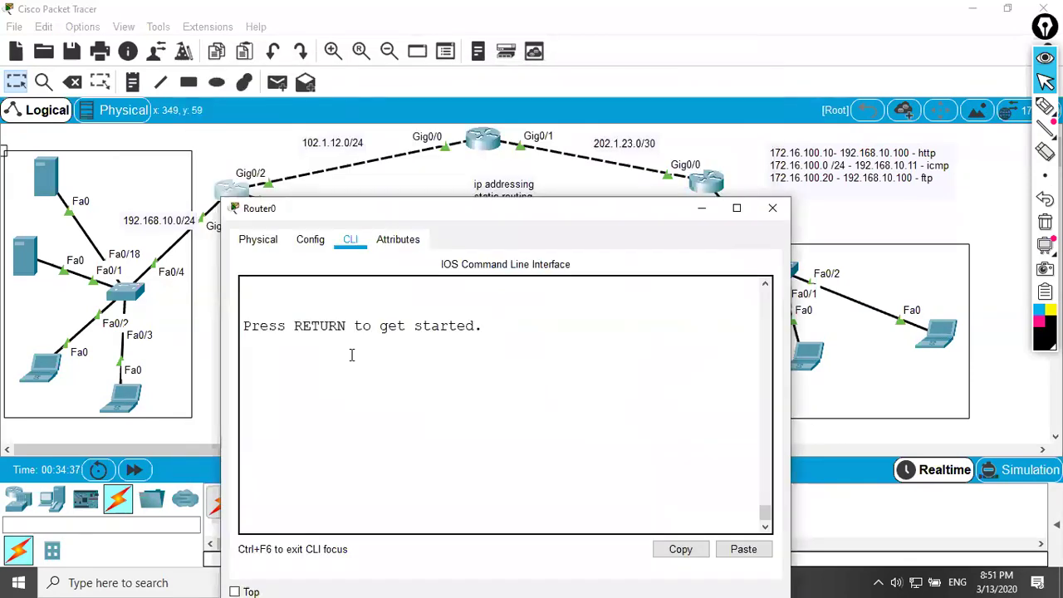
key(Return)
key(Return)
key(Return)
key(Return)
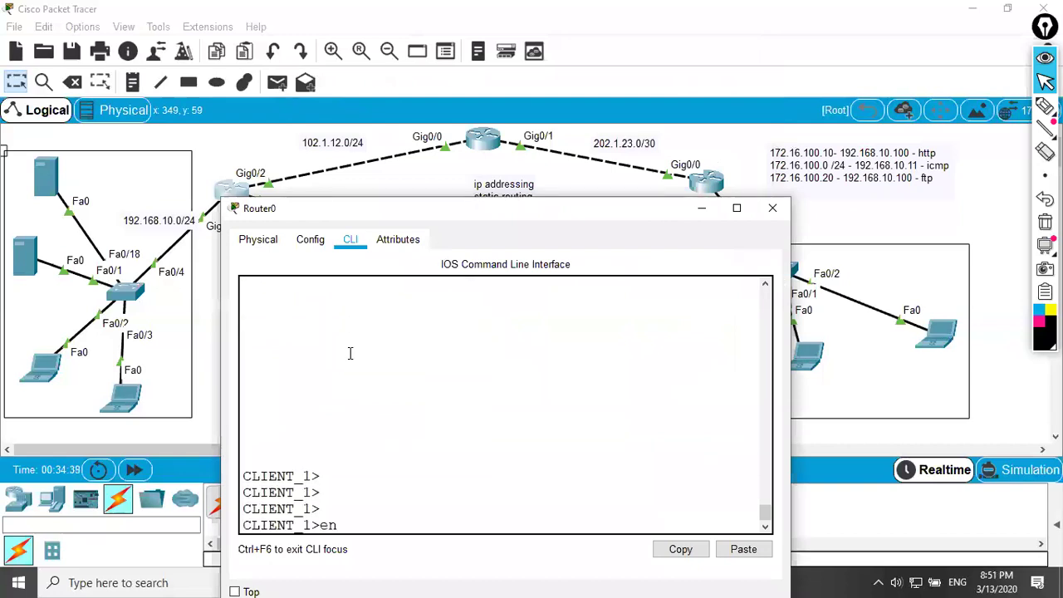
text(en)
key(Return)
key(Return)
key(Return)
text(conf t)
key(Return)
key(Return)
key(Return)
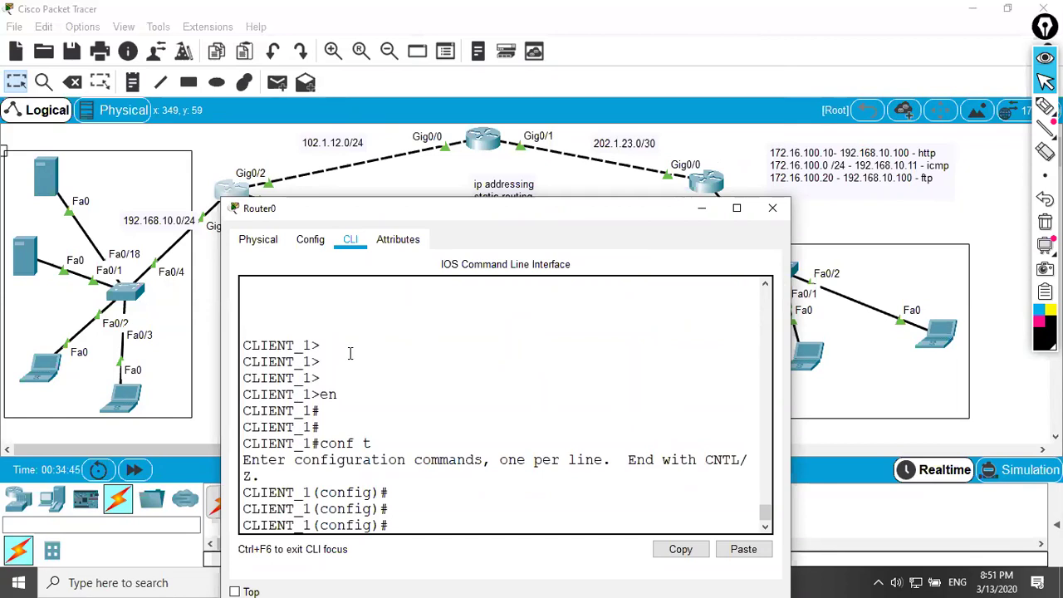
key(Return)
key(Return)
- Rearrange the Router0 window and ACL note, then begin typing access-list at the prompt
drag(775, 408, 898, 425)
drag(703, 216, 640, 216)
drag(872, 183, 825, 173)
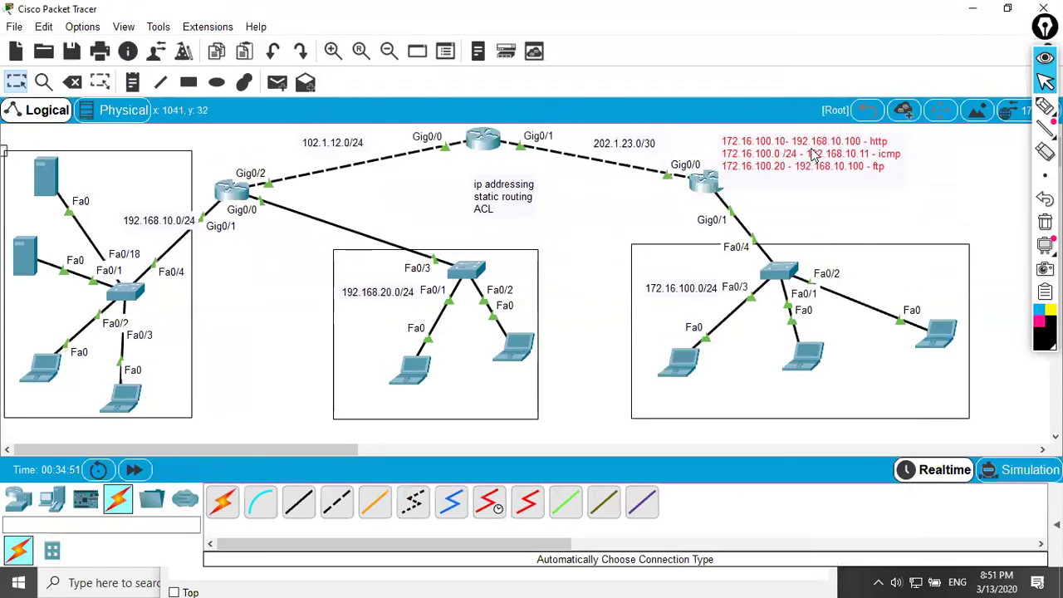
click(232, 196)
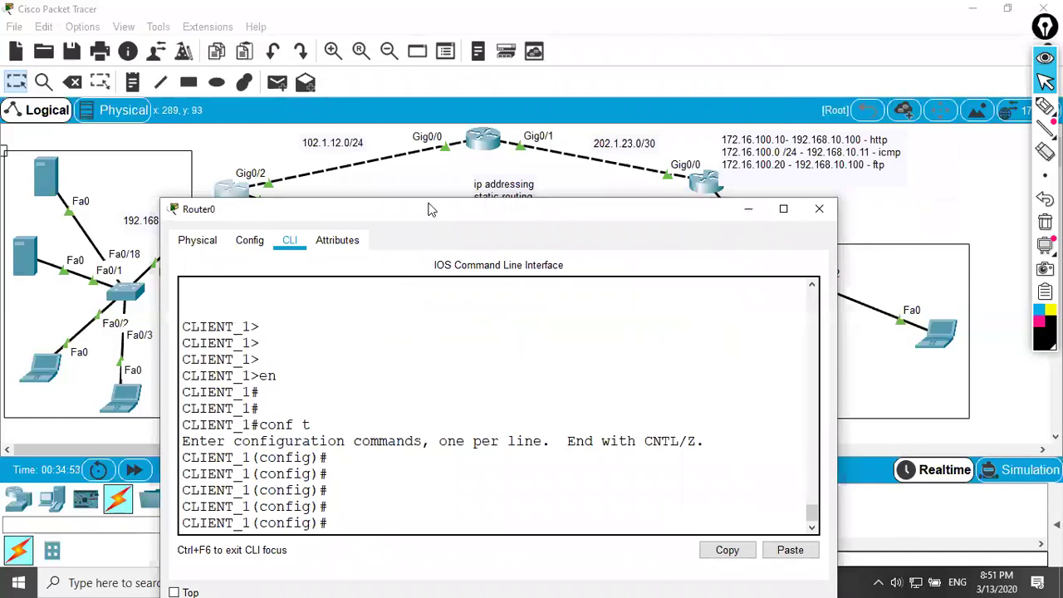
drag(432, 209, 478, 210)
click(416, 378)
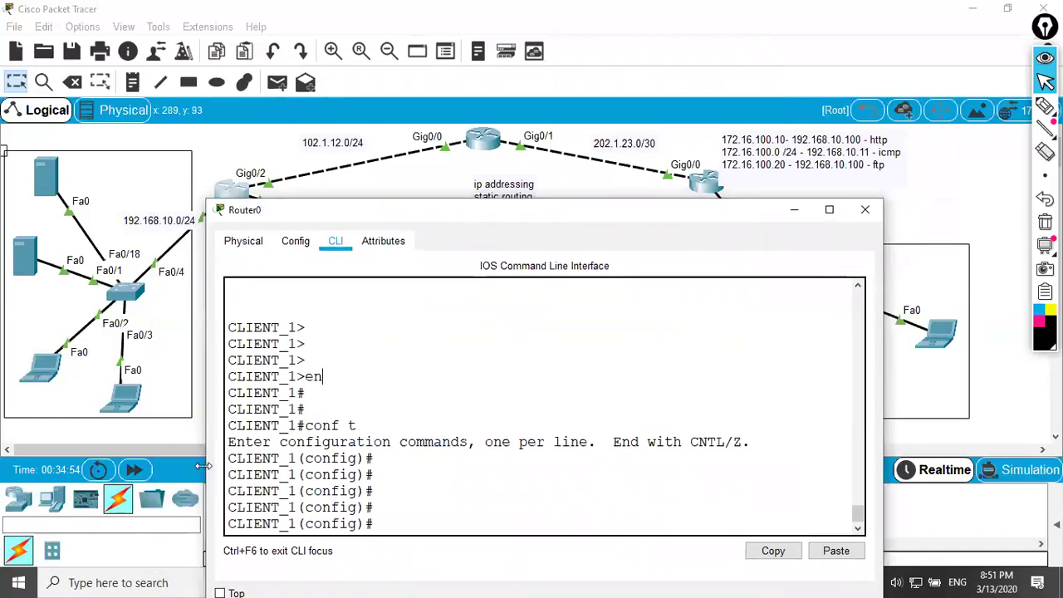
drag(202, 467, 39, 457)
drag(265, 215, 413, 211)
key(Return)
key(Return)
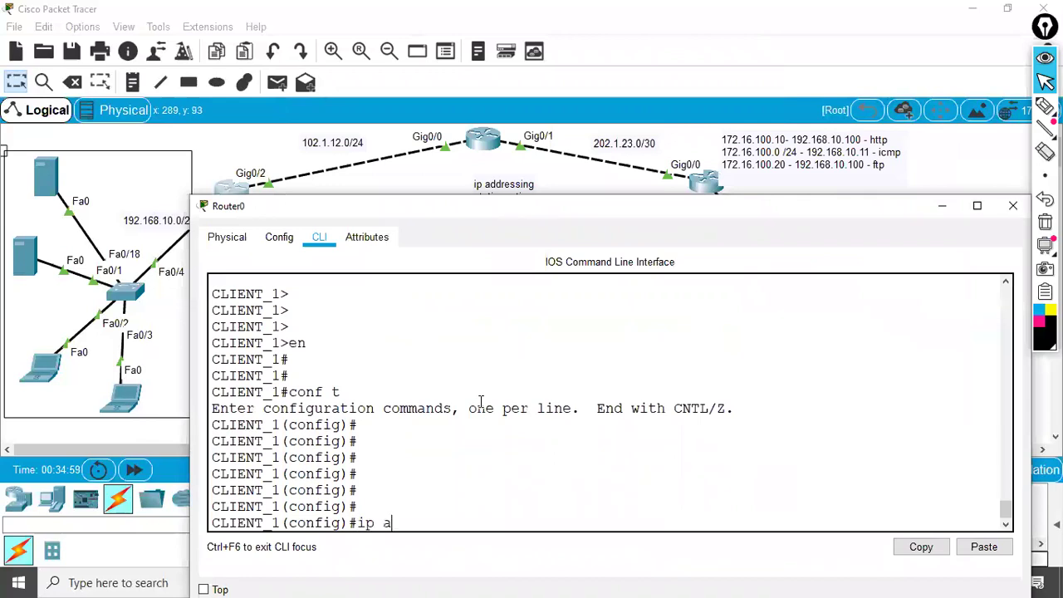
text(access-list)
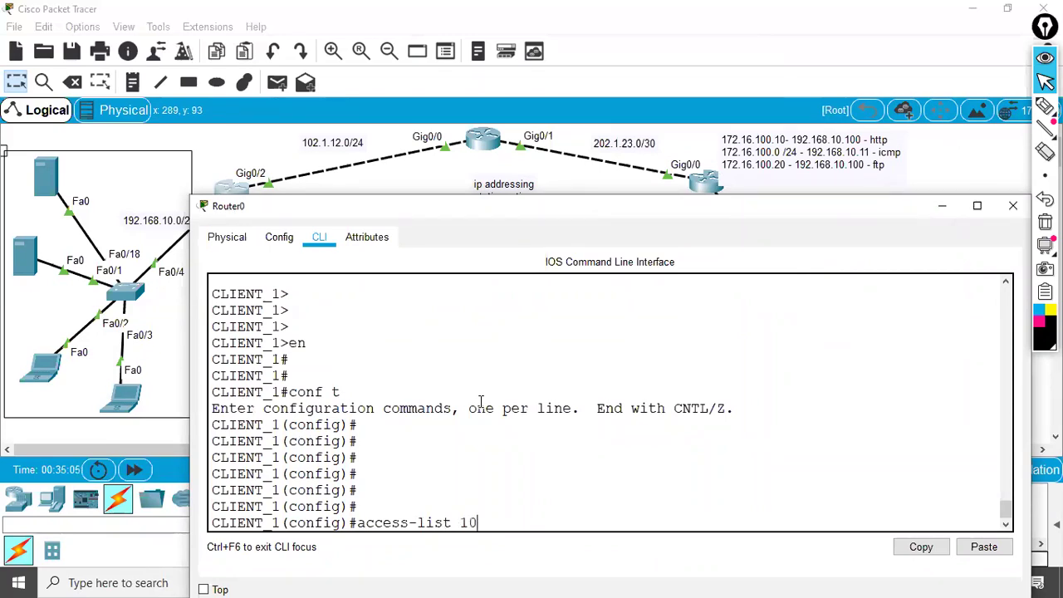
- Explore help for 'access-list 10' with host 192.168.10.1, highlighting the list number and host
text(10 ?)
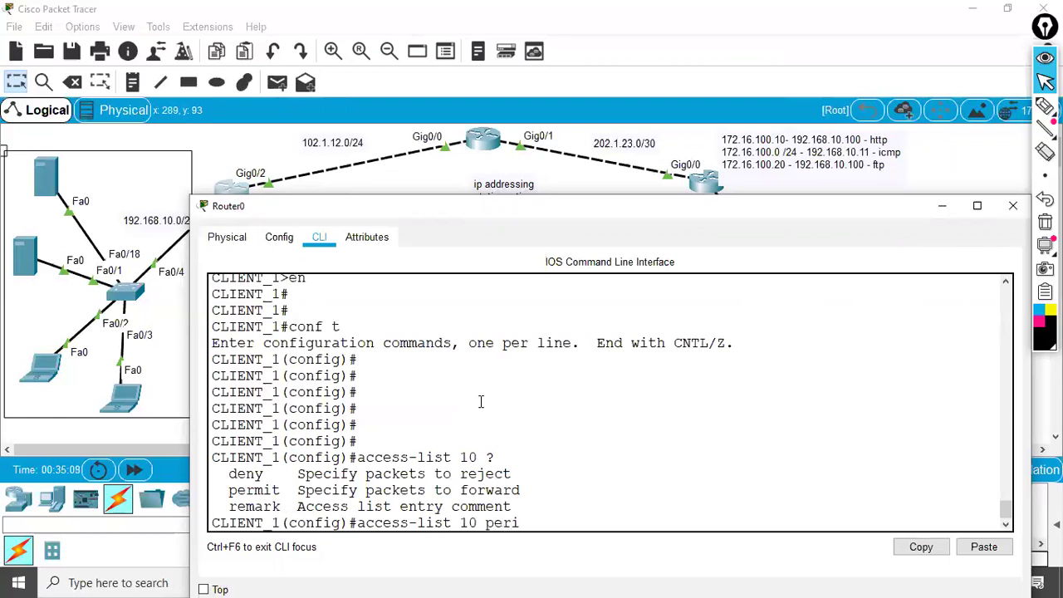
text(?)
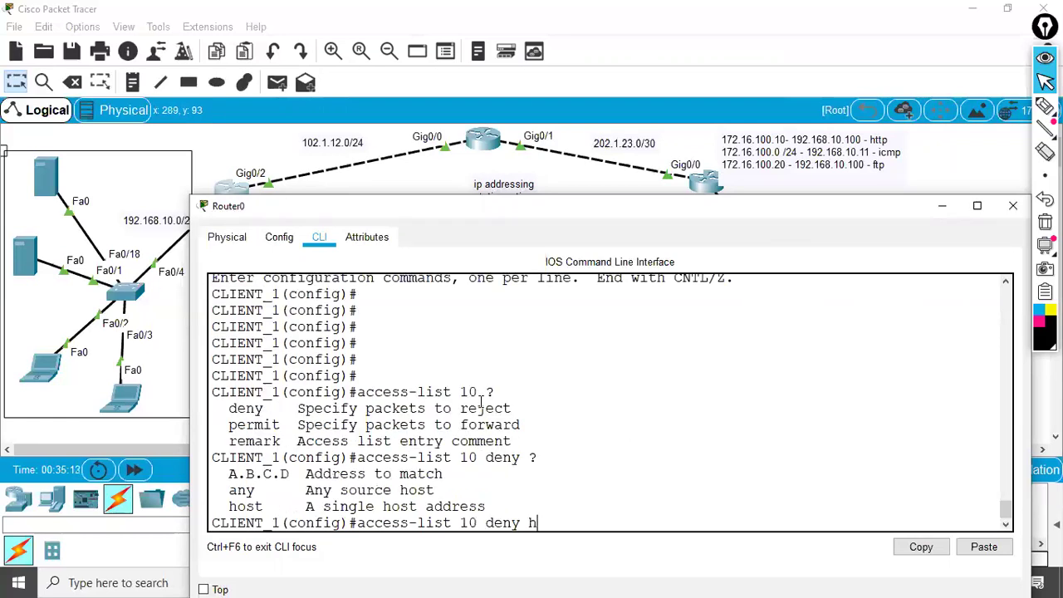
text(host ?)
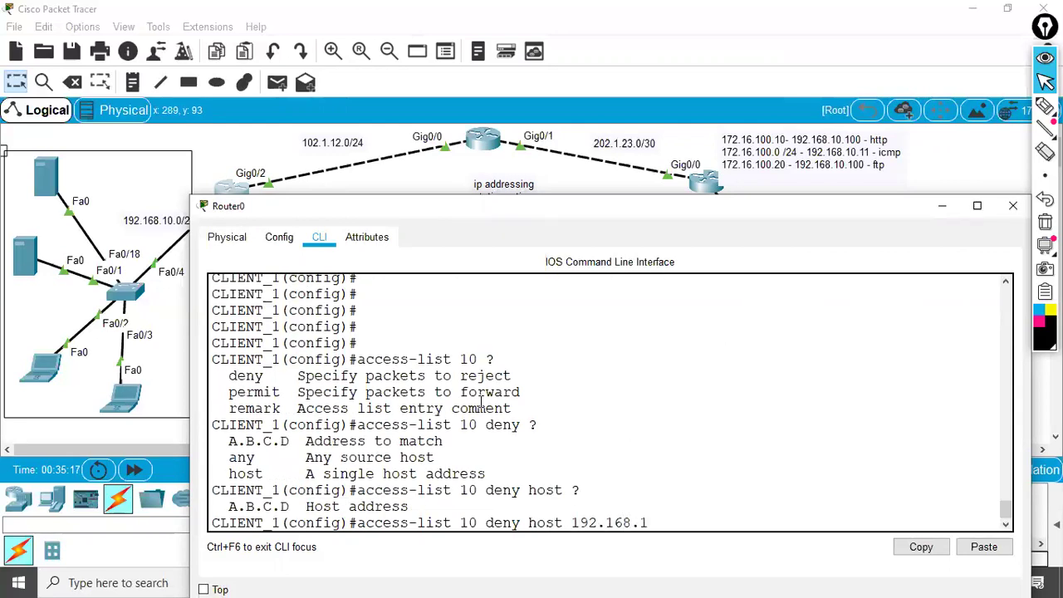
text(192.168.10.1 ?)
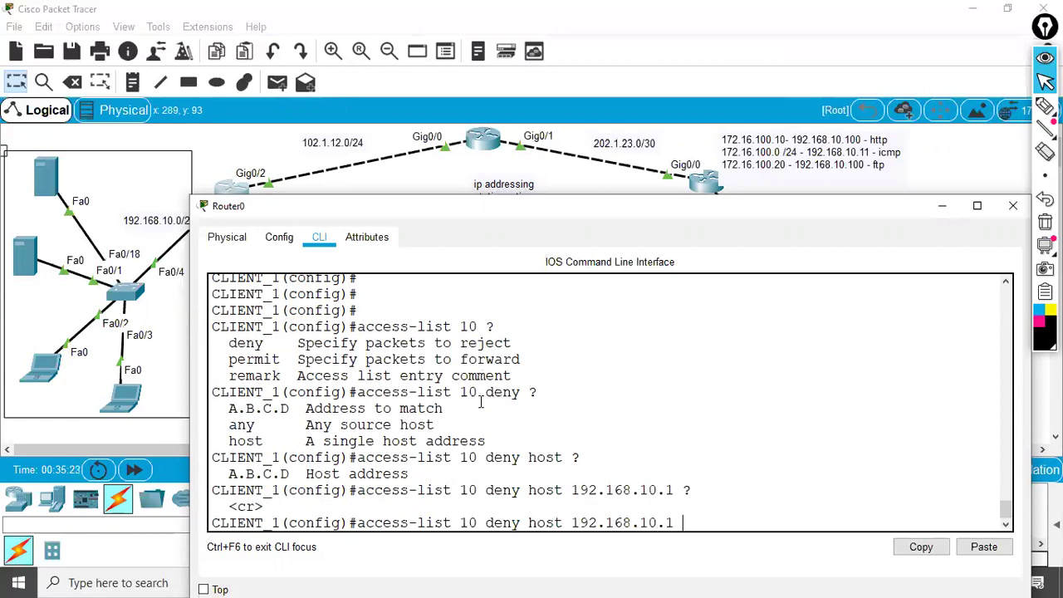
drag(461, 523, 485, 522)
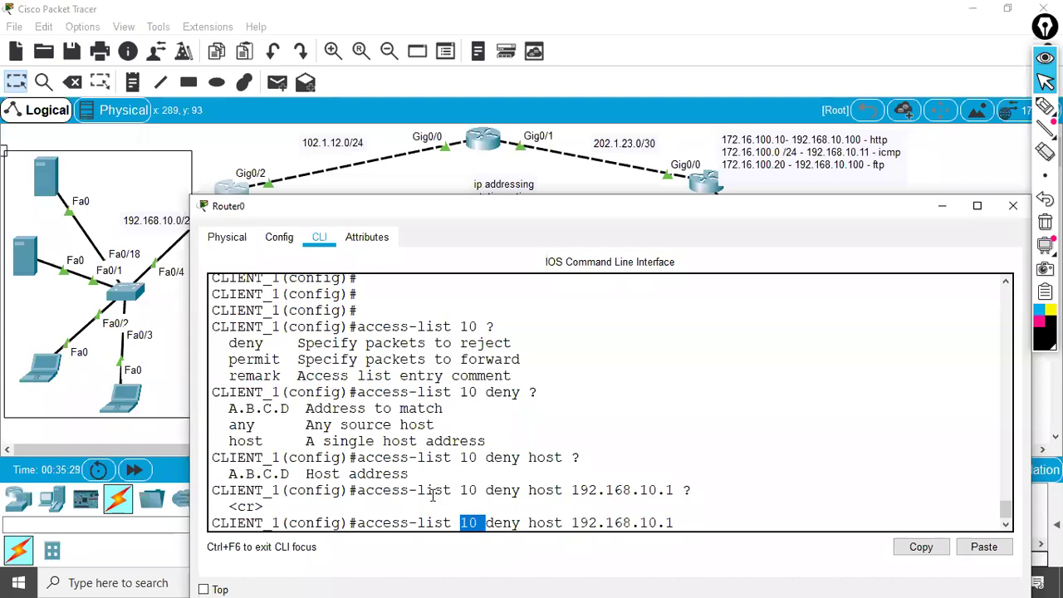
click(459, 522)
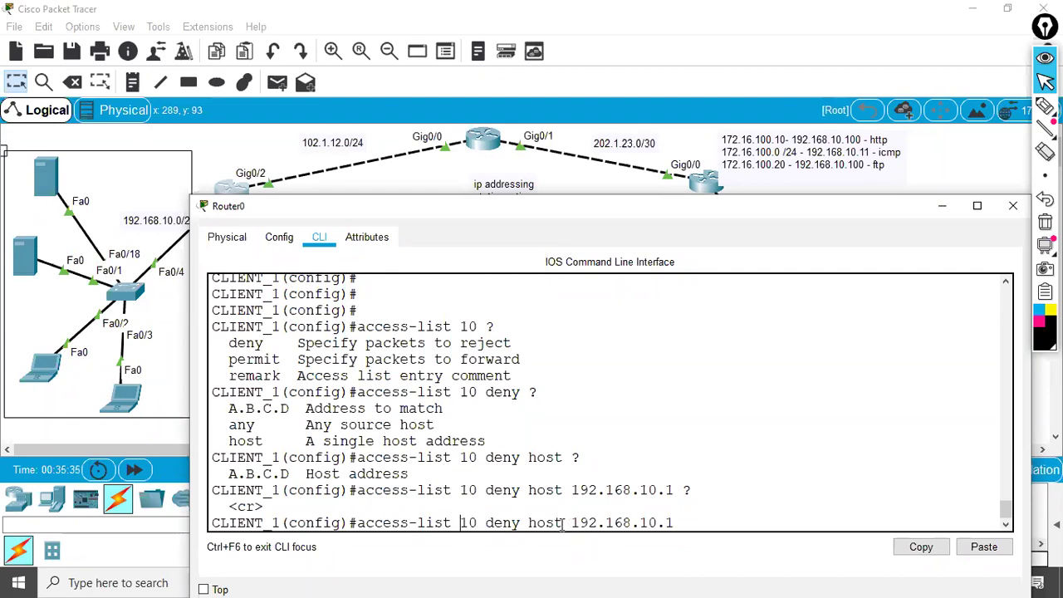
drag(528, 522, 703, 515)
click(701, 515)
- Erase the trial standard-list line and list the access-list number ranges with 'access-list ?'
key(BackSpace)
key(BackSpace)
key(BackSpace)
key(BackSpace)
key(BackSpace)
key(BackSpace)
key(BackSpace)
key(BackSpace)
key(BackSpace)
key(BackSpace)
key(BackSpace)
key(BackSpace)
key(BackSpace)
key(BackSpace)
key(BackSpace)
key(BackSpace)
key(BackSpace)
key(BackSpace)
key(BackSpace)
key(BackSpace)
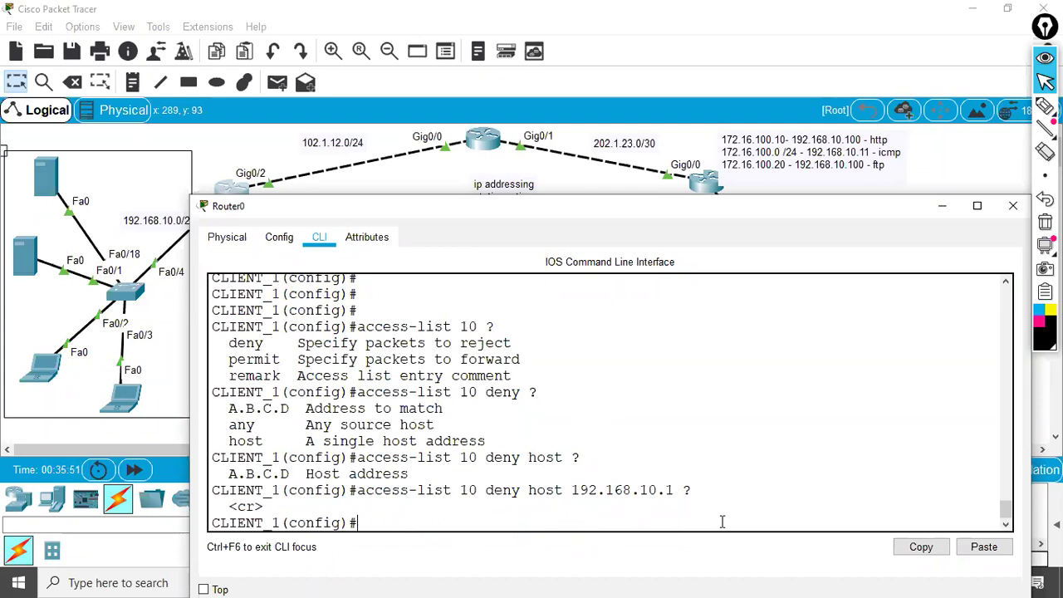
key(Return)
key(Return)
key(Return)
key(Return)
key(Return)
key(Return)
key(Return)
key(Return)
key(Return)
key(Return)
key(Return)
key(Return)
key(Return)
key(Return)
key(Return)
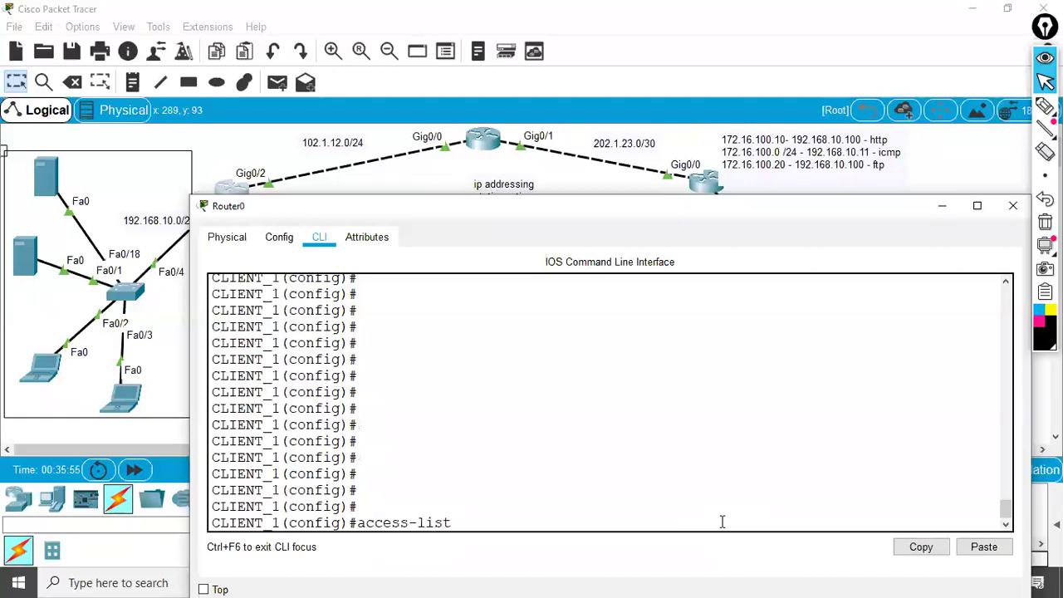
text(access-list ?)
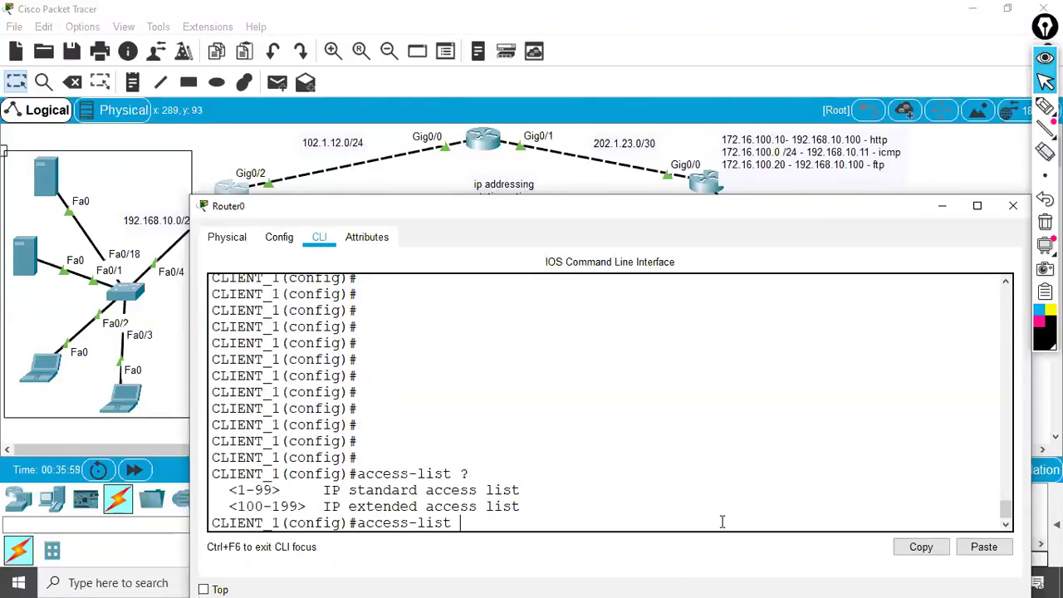
key(Return)
key(Return)
key(Return)
key(Return)
key(Return)
key(Return)
key(Return)
key(Return)
key(Return)
key(Return)
key(Return)
key(Return)
key(Return)
key(Return)
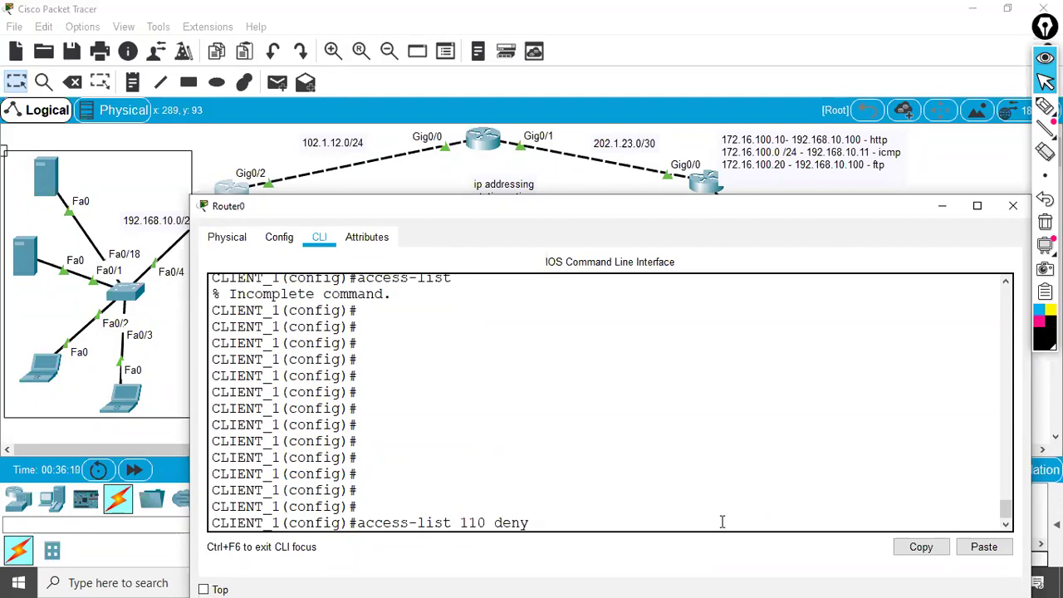
click(1045, 106)
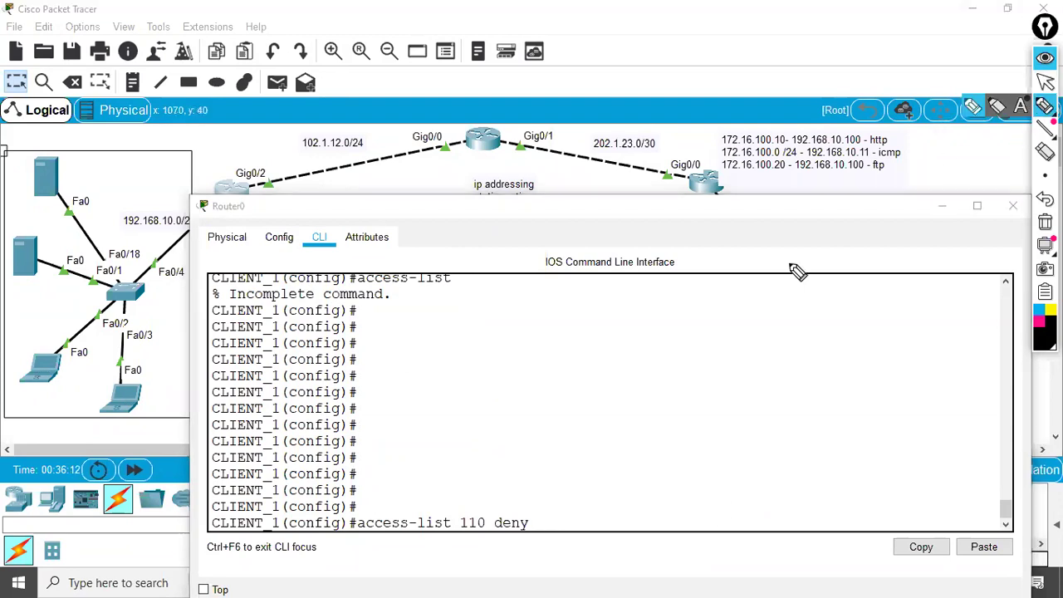
mouse_move(501, 382)
mouse_down()
mouse_move(533, 374)
mouse_move(536, 406)
mouse_move(550, 400)
mouse_move(553, 368)
mouse_move(539, 402)
mouse_up()
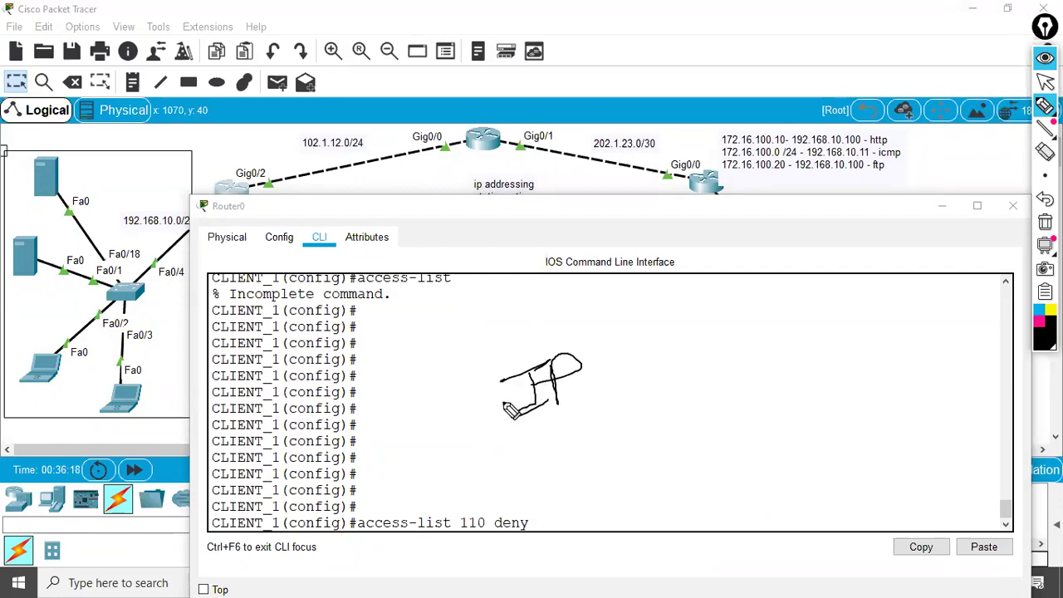
mouse_move(529, 355)
mouse_down()
mouse_move(415, 343)
mouse_move(449, 332)
mouse_up()
mouse_move(518, 350)
mouse_down()
mouse_move(549, 305)
mouse_move(586, 290)
mouse_move(605, 314)
mouse_move(639, 298)
mouse_up()
drag(565, 351, 675, 317)
mouse_move(703, 282)
mouse_down()
mouse_move(733, 276)
mouse_move(739, 298)
mouse_move(727, 281)
mouse_move(785, 285)
mouse_move(815, 268)
mouse_move(832, 288)
mouse_move(847, 241)
mouse_up()
drag(847, 245, 852, 245)
mouse_move(583, 356)
mouse_down()
mouse_move(784, 340)
mouse_move(823, 316)
mouse_up()
drag(873, 286, 910, 286)
mouse_move(910, 324)
mouse_down()
mouse_move(963, 241)
mouse_move(965, 306)
mouse_up()
drag(944, 282, 985, 254)
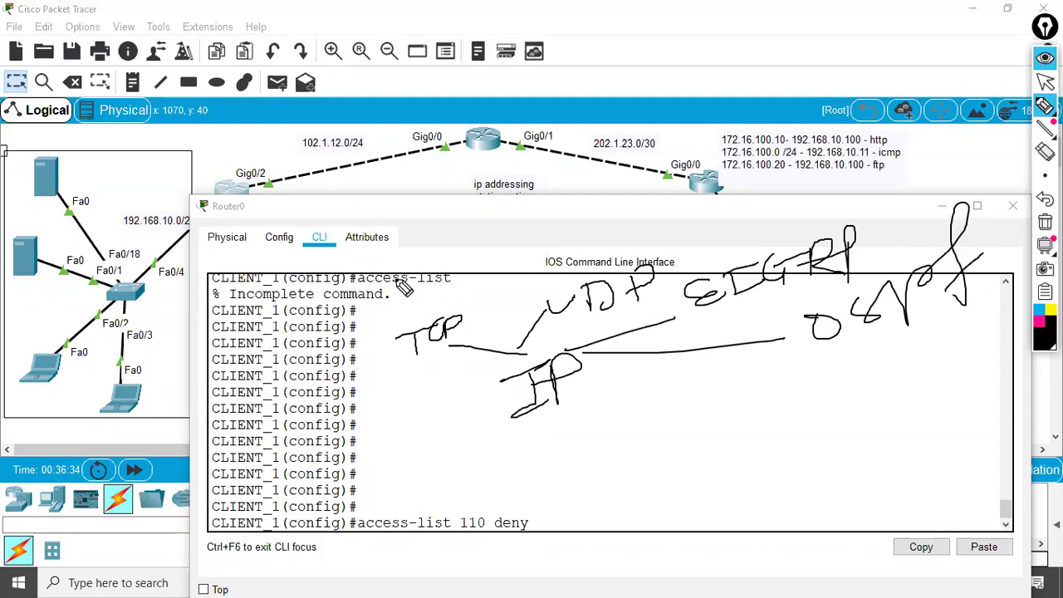
mouse_move(407, 317)
mouse_down()
mouse_move(345, 309)
mouse_move(340, 292)
mouse_move(313, 281)
mouse_move(304, 321)
mouse_move(294, 301)
mouse_move(304, 327)
mouse_move(310, 291)
mouse_move(324, 301)
mouse_move(329, 287)
mouse_move(346, 292)
mouse_move(324, 305)
mouse_move(266, 298)
mouse_move(334, 256)
mouse_up()
mouse_move(583, 268)
mouse_down()
mouse_move(540, 242)
mouse_move(543, 228)
mouse_move(555, 222)
mouse_move(565, 243)
mouse_move(573, 219)
mouse_move(601, 212)
mouse_move(540, 223)
mouse_move(638, 217)
mouse_move(680, 176)
mouse_move(703, 193)
mouse_up()
drag(651, 218, 758, 166)
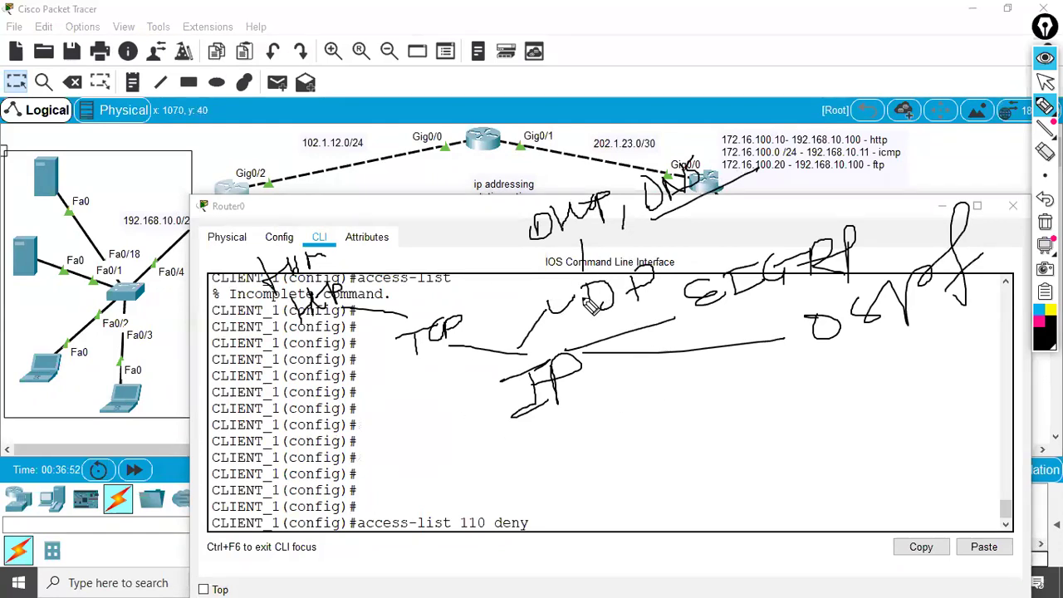
mouse_move(475, 433)
mouse_down()
mouse_move(585, 408)
mouse_move(600, 374)
mouse_move(567, 330)
mouse_move(477, 396)
mouse_move(502, 413)
mouse_up()
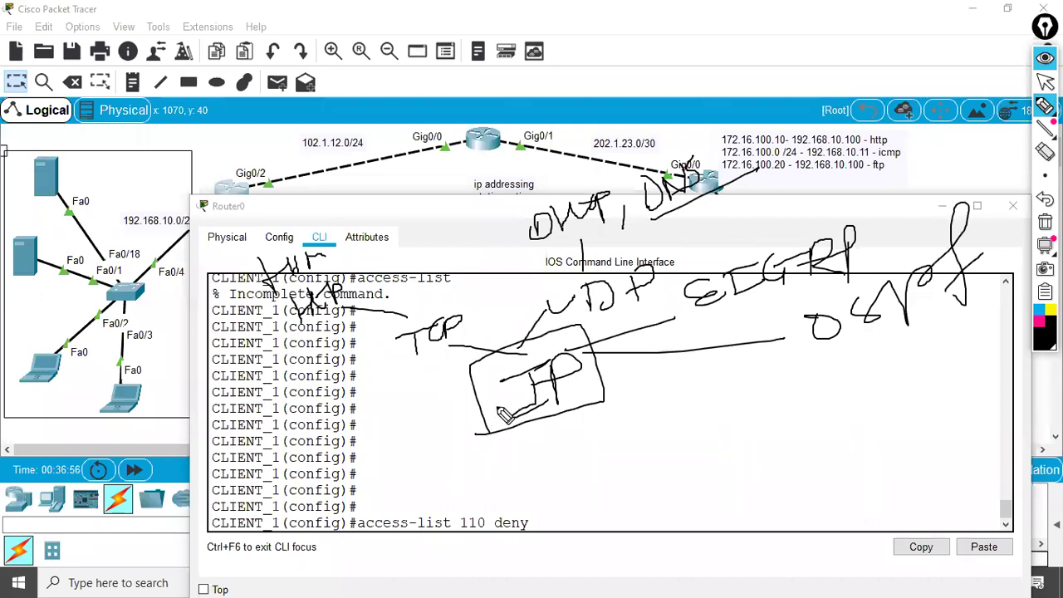
key(ctrl+shift+c)
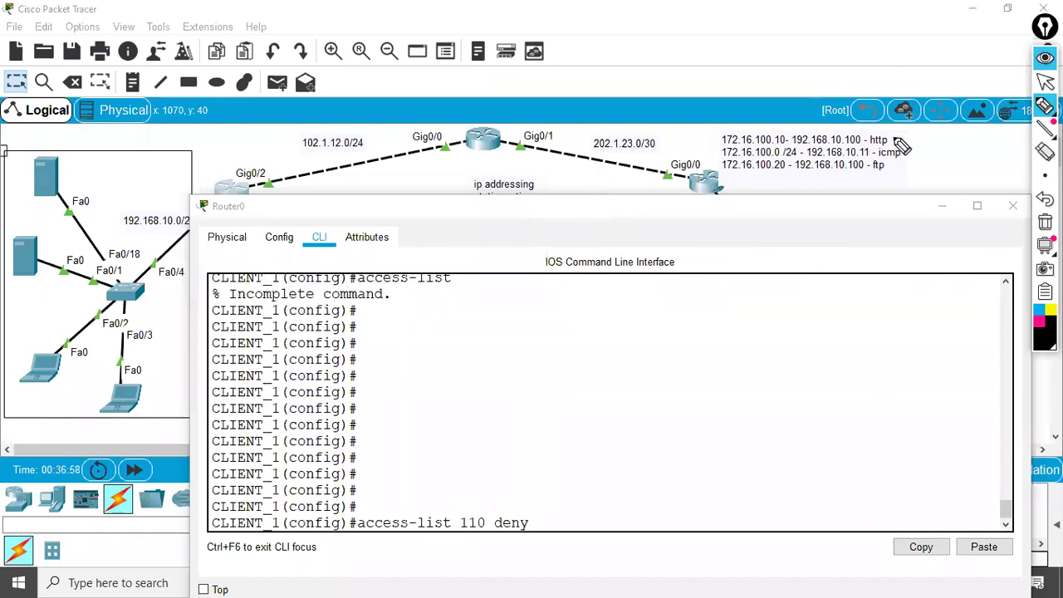
- Query help for 'access-list 110 deny tcp ?' and underline the command
click(1045, 80)
click(561, 527)
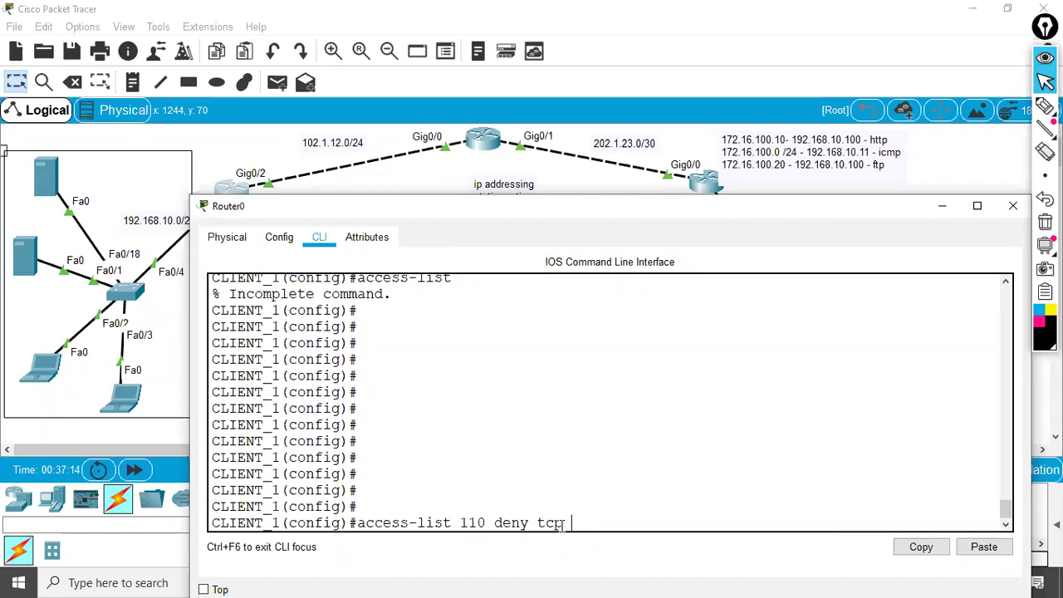
text(?)
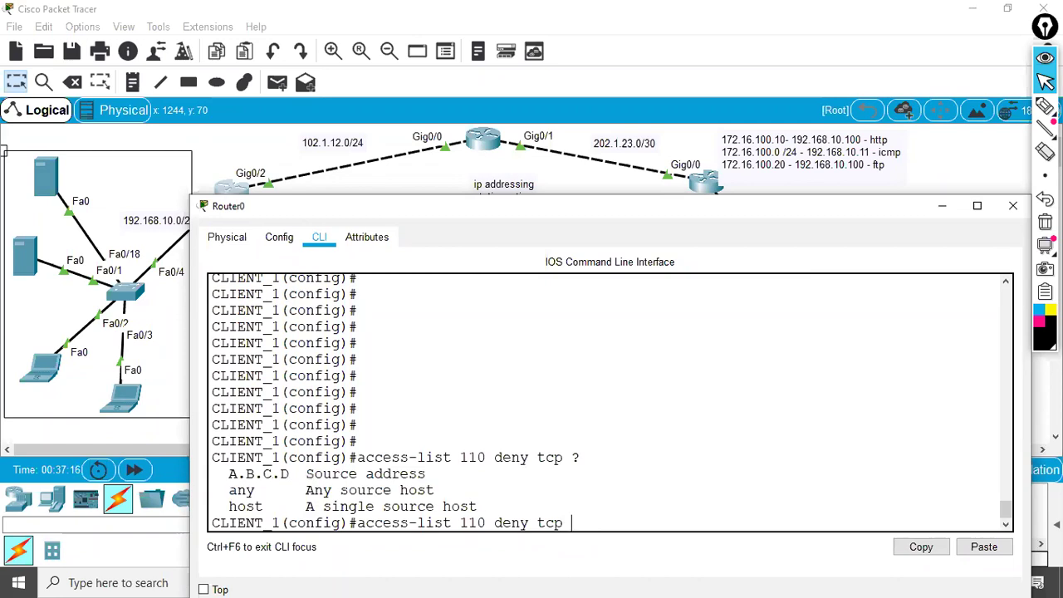
click(1045, 106)
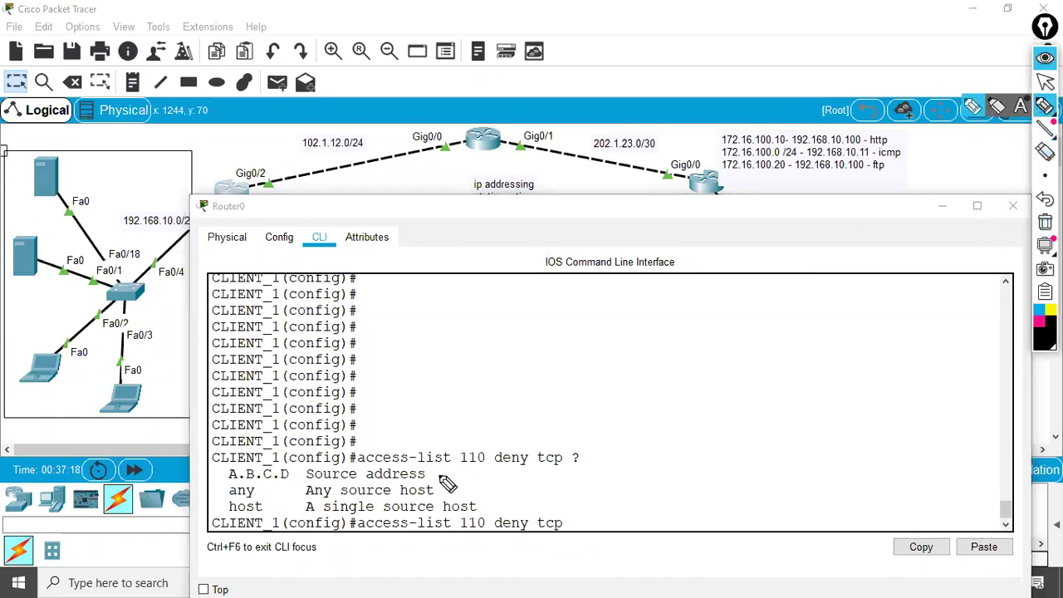
drag(359, 468, 501, 468)
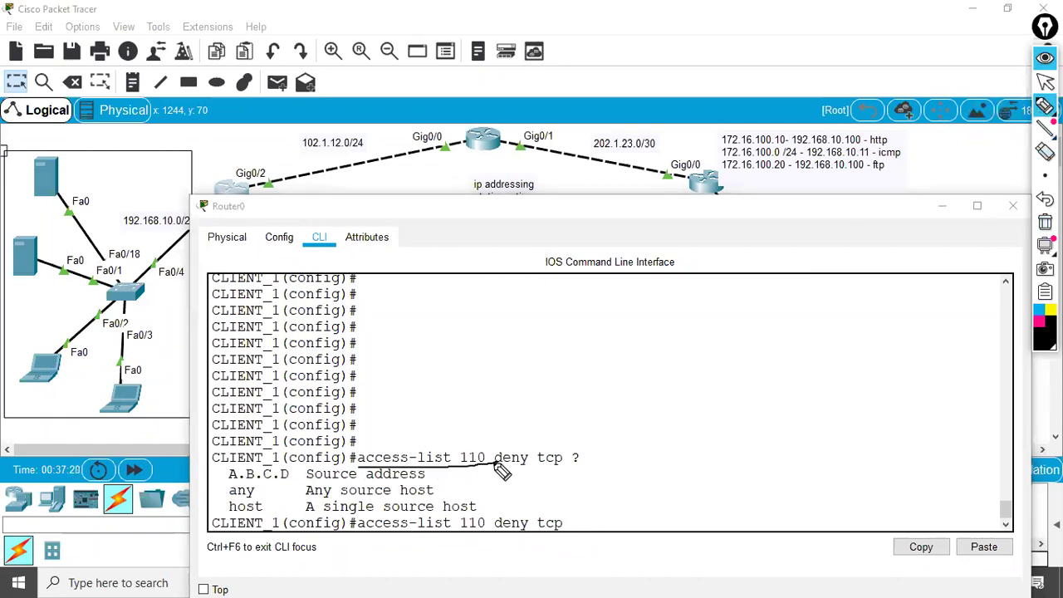
drag(490, 469, 567, 470)
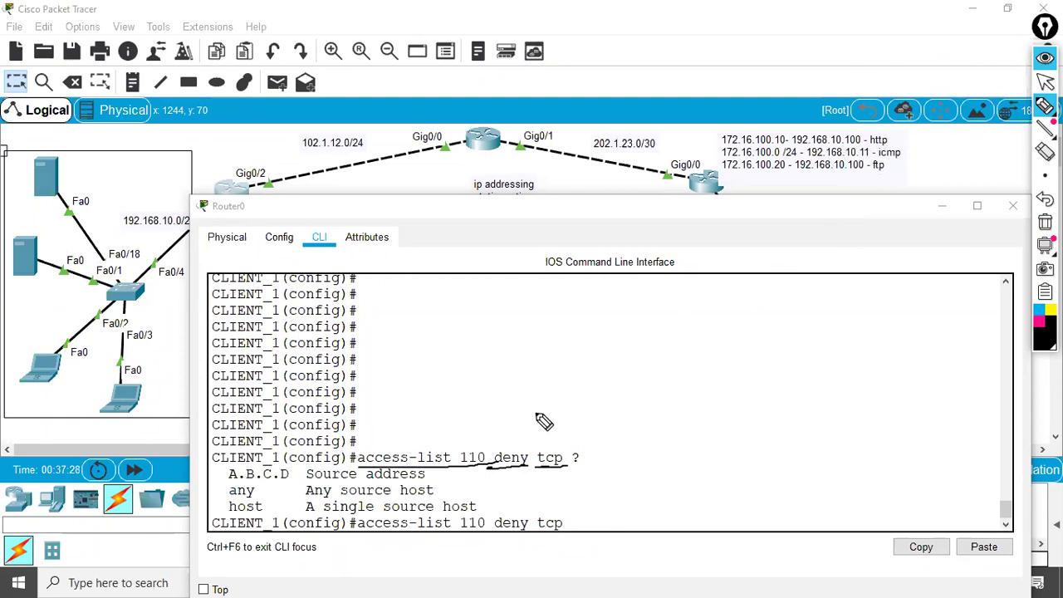
- Underline the any, host and source address options, then minimize Router0's CLI
drag(214, 484, 320, 483)
drag(226, 498, 276, 499)
drag(216, 516, 264, 515)
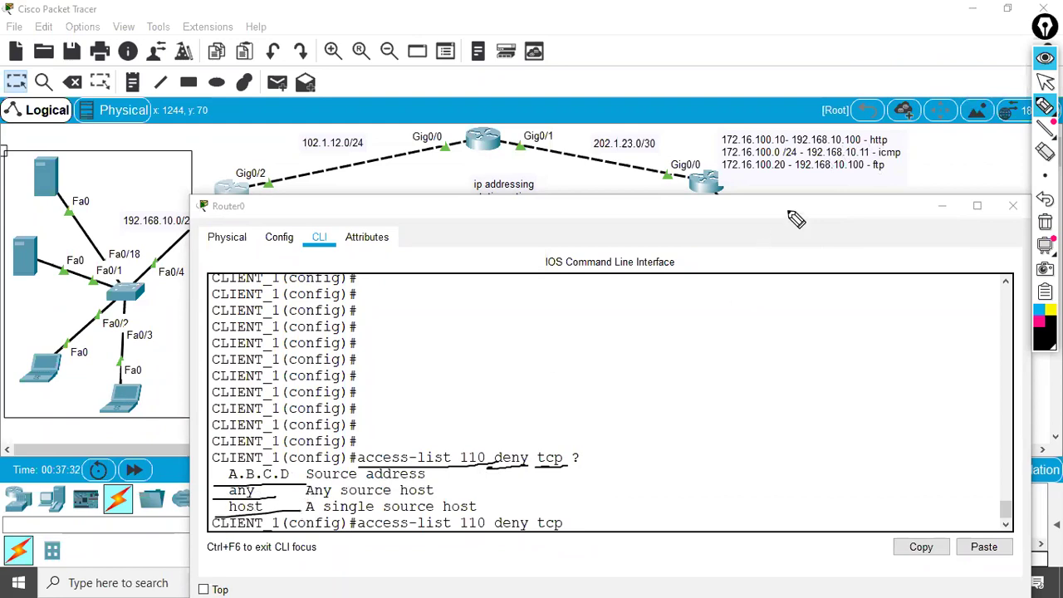
mouse_move(718, 146)
mouse_down()
mouse_move(799, 140)
mouse_move(752, 132)
mouse_move(730, 141)
mouse_up()
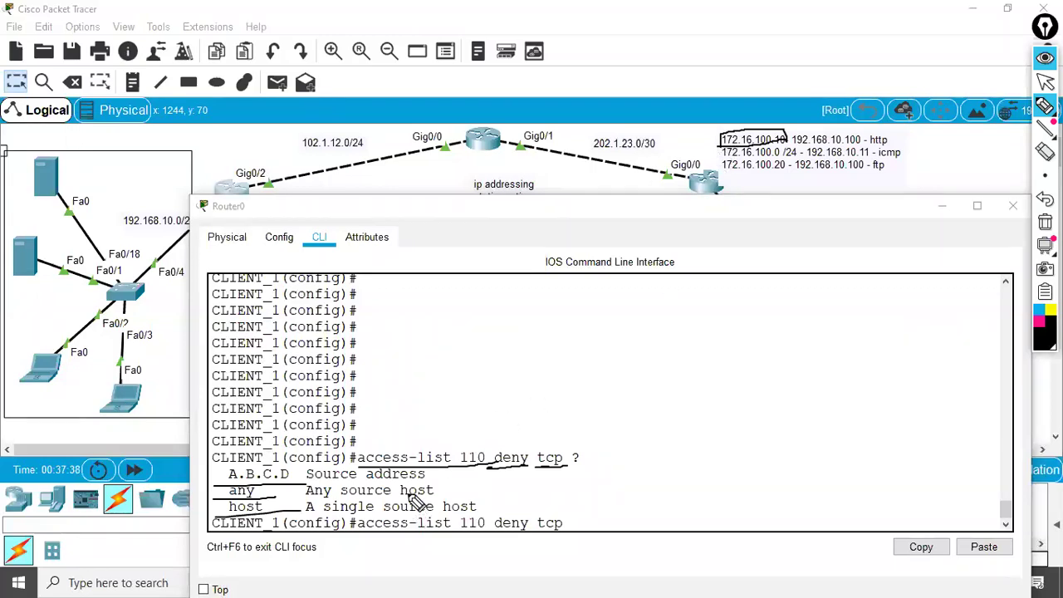
drag(413, 484, 446, 476)
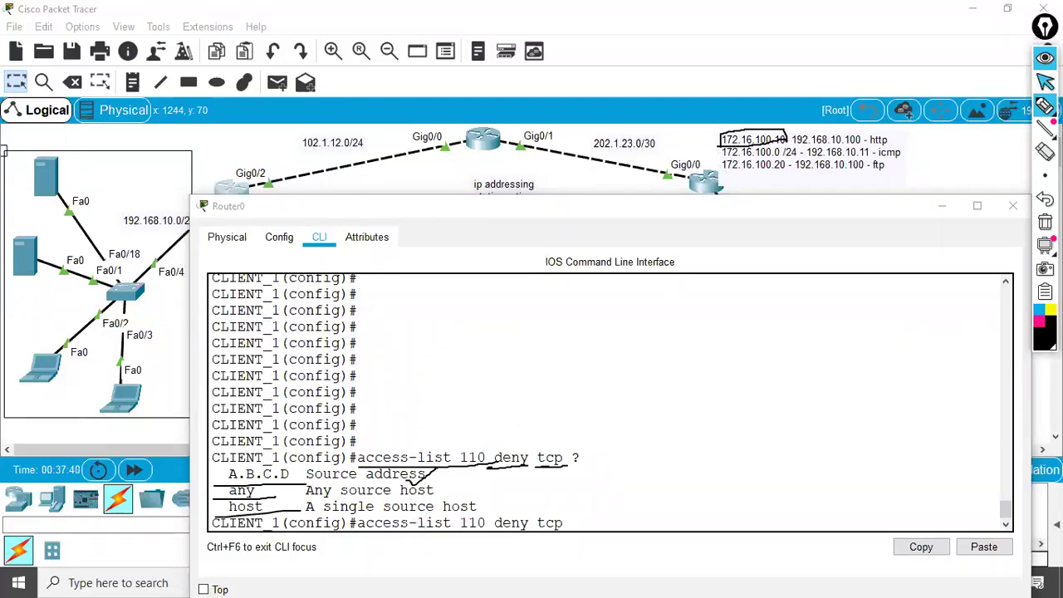
click(1045, 81)
click(947, 208)
click(1045, 106)
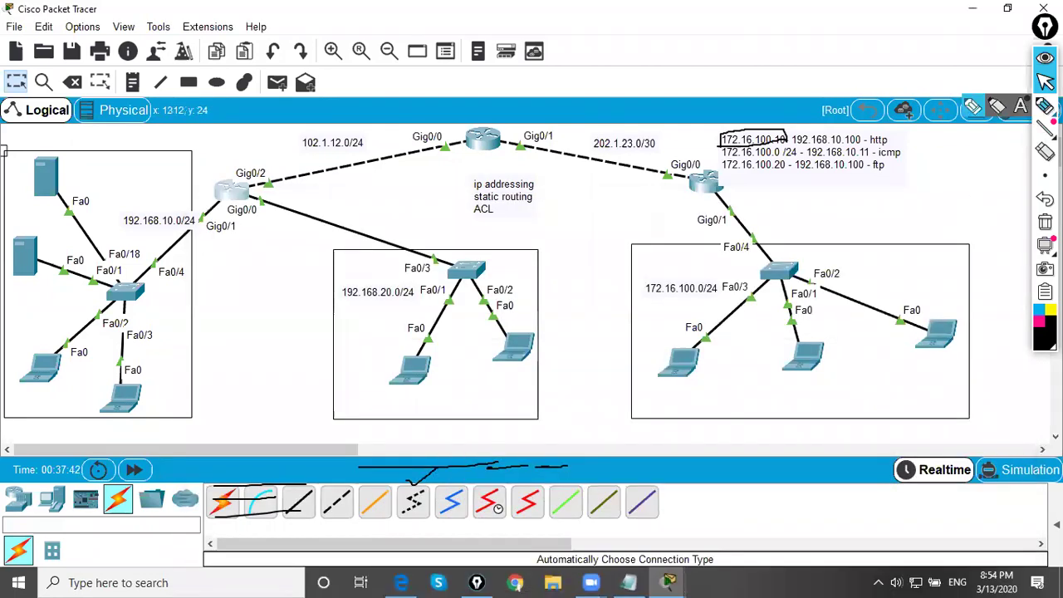
mouse_move(259, 162)
mouse_down()
mouse_move(217, 161)
mouse_move(202, 195)
mouse_move(226, 235)
mouse_move(271, 204)
mouse_move(251, 163)
mouse_up()
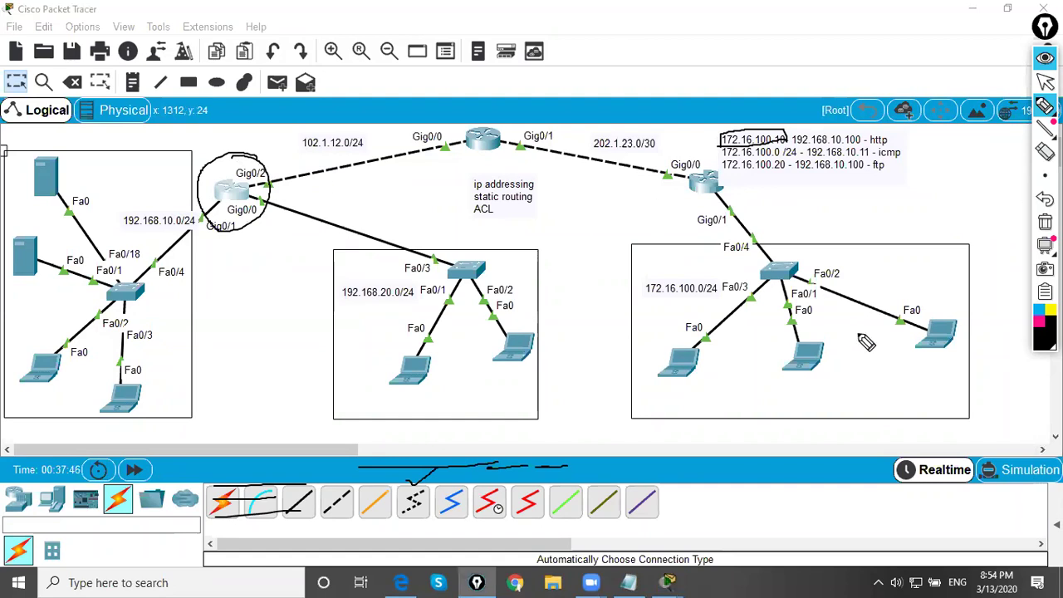
mouse_move(702, 332)
mouse_down()
mouse_move(663, 375)
mouse_move(688, 341)
mouse_move(588, 187)
mouse_move(356, 221)
mouse_move(390, 213)
mouse_up()
mouse_move(555, 243)
mouse_down()
mouse_move(536, 264)
mouse_move(652, 231)
mouse_move(665, 252)
mouse_up()
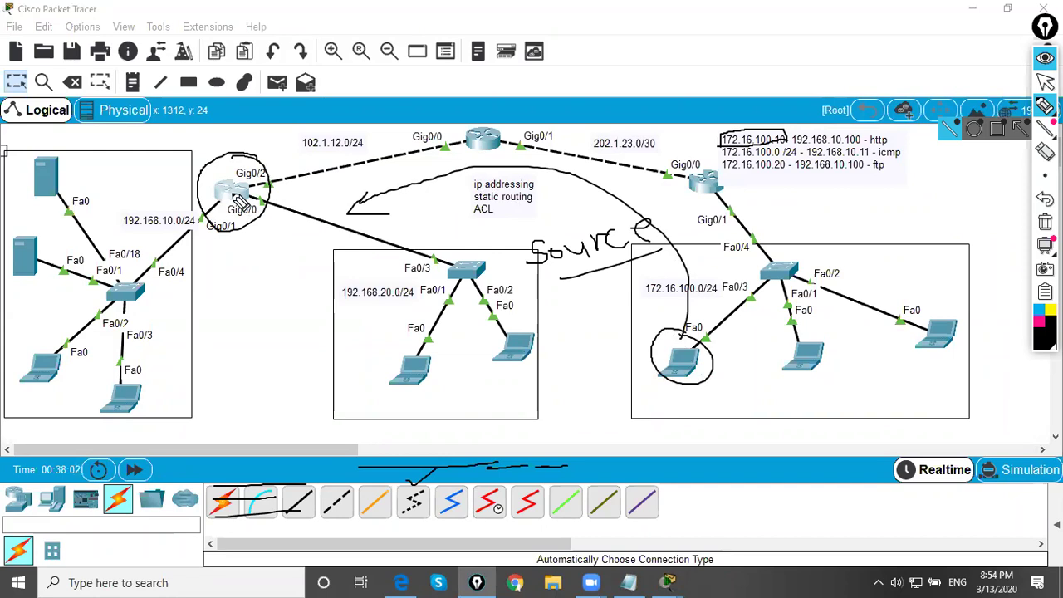
mouse_move(40, 148)
mouse_down()
mouse_move(10, 180)
mouse_move(26, 213)
mouse_move(79, 204)
mouse_move(28, 155)
mouse_up()
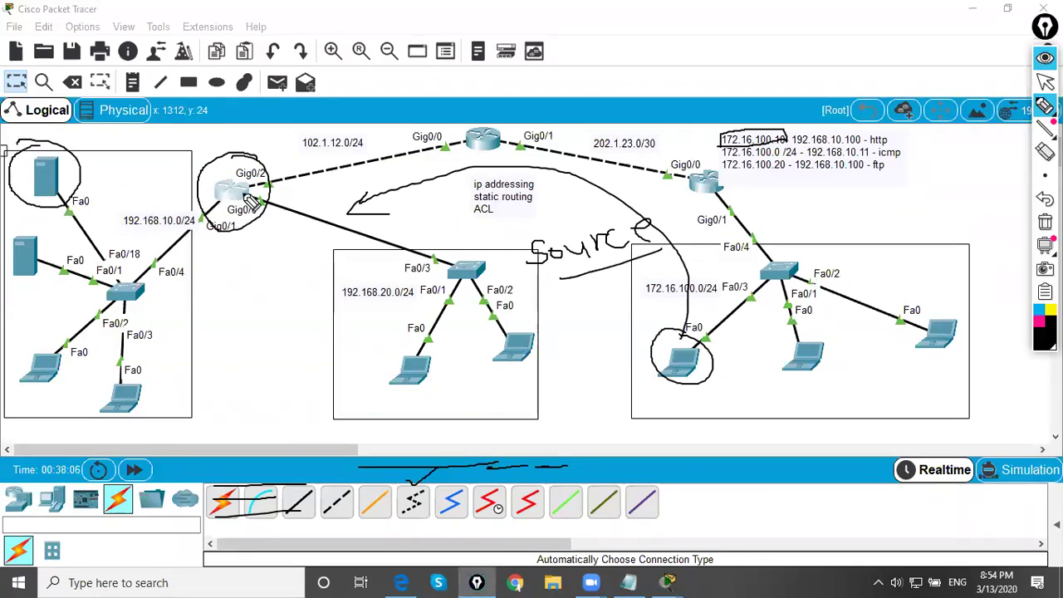
mouse_move(249, 190)
mouse_down()
mouse_move(274, 187)
mouse_move(252, 164)
mouse_move(243, 171)
mouse_move(257, 190)
mouse_move(273, 177)
mouse_move(252, 164)
mouse_move(270, 273)
mouse_up()
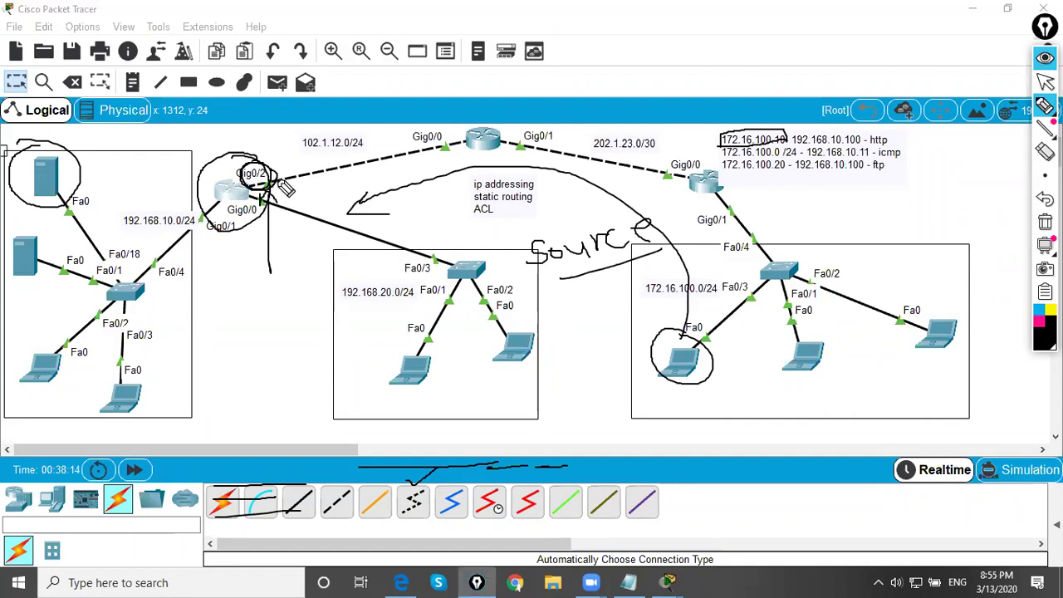
mouse_move(304, 193)
mouse_down()
mouse_move(374, 162)
mouse_move(378, 194)
mouse_move(302, 195)
mouse_move(326, 175)
mouse_move(331, 190)
mouse_move(303, 198)
mouse_move(347, 196)
mouse_up()
mouse_move(83, 151)
mouse_down()
mouse_move(42, 224)
mouse_move(93, 162)
mouse_up()
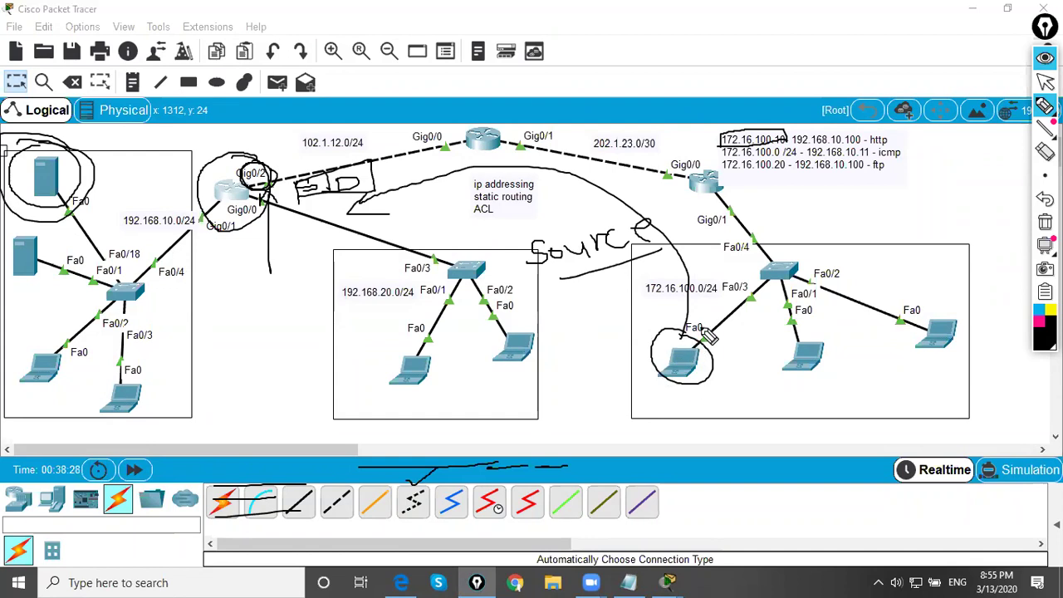
mouse_move(226, 193)
mouse_down()
mouse_move(280, 173)
mouse_move(276, 161)
mouse_move(309, 166)
mouse_move(271, 136)
mouse_move(286, 143)
mouse_move(320, 137)
mouse_up()
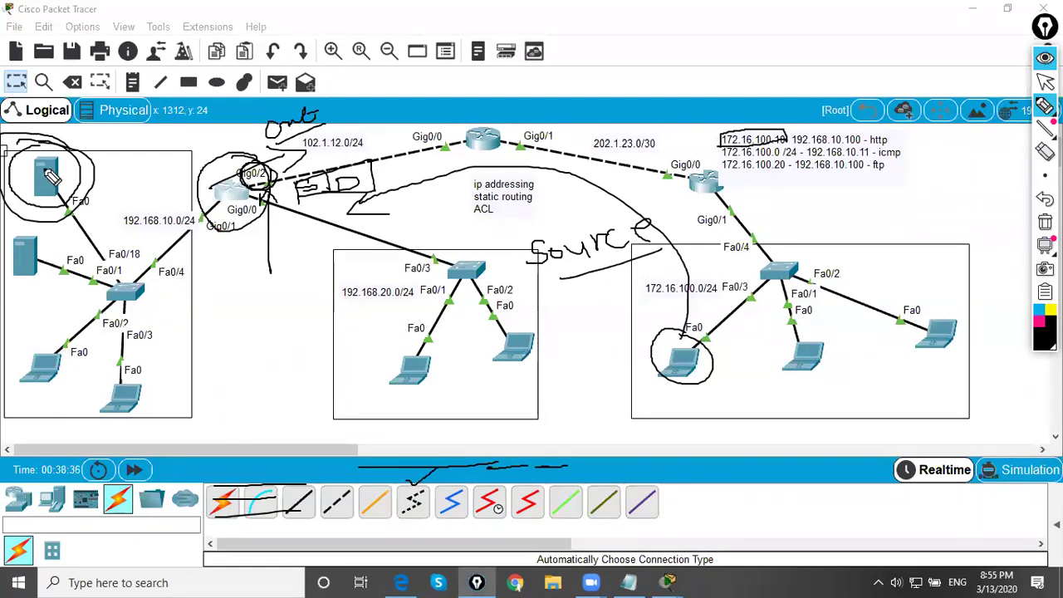
mouse_move(93, 141)
mouse_down()
mouse_move(88, 162)
mouse_move(125, 147)
mouse_up()
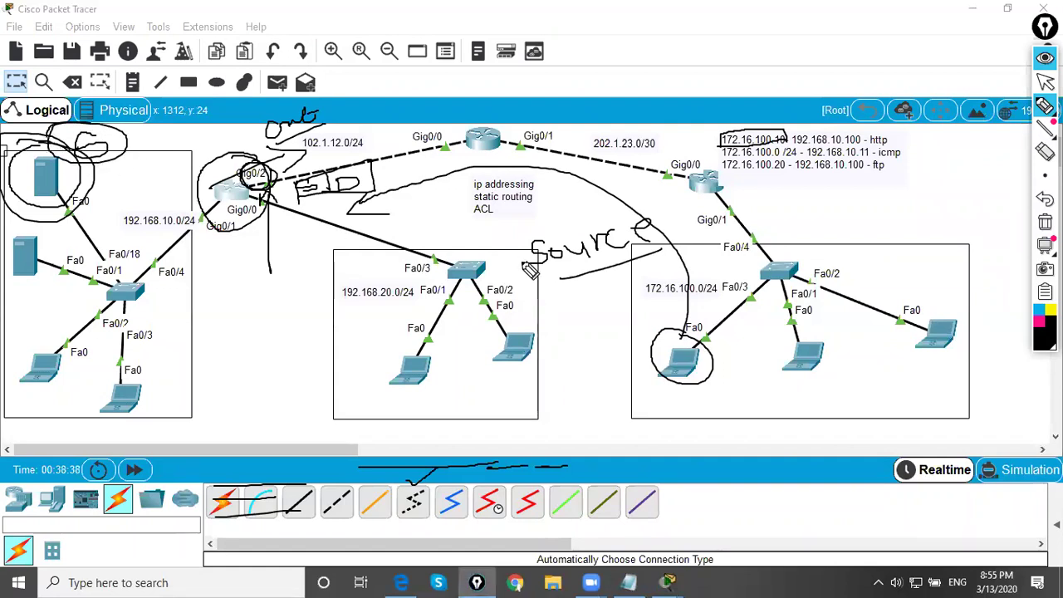
mouse_move(700, 359)
mouse_down()
mouse_move(731, 372)
mouse_move(713, 387)
mouse_move(644, 370)
mouse_up()
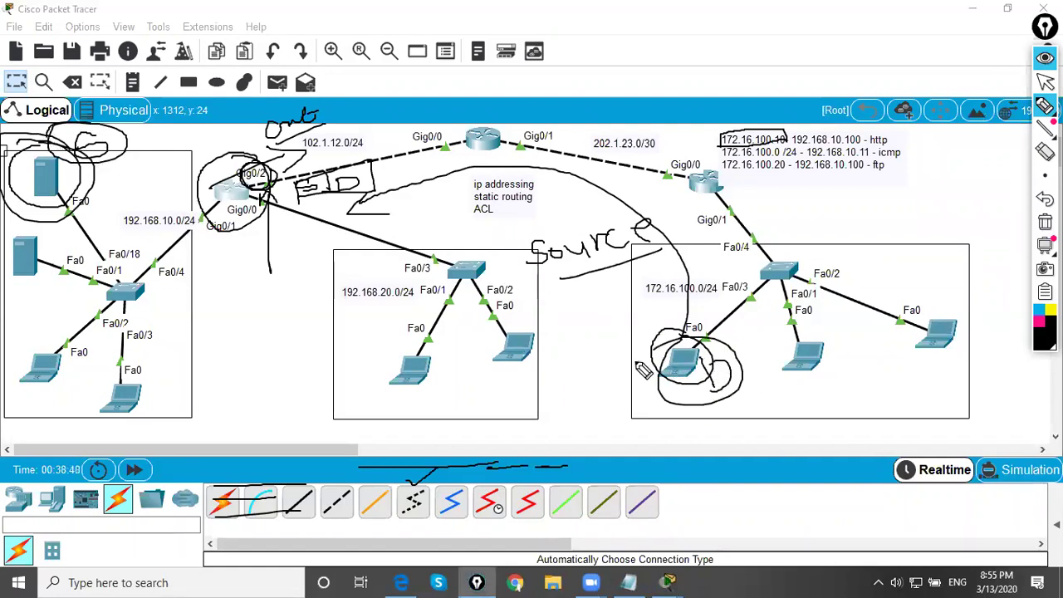
key(ctrl+shift+c)
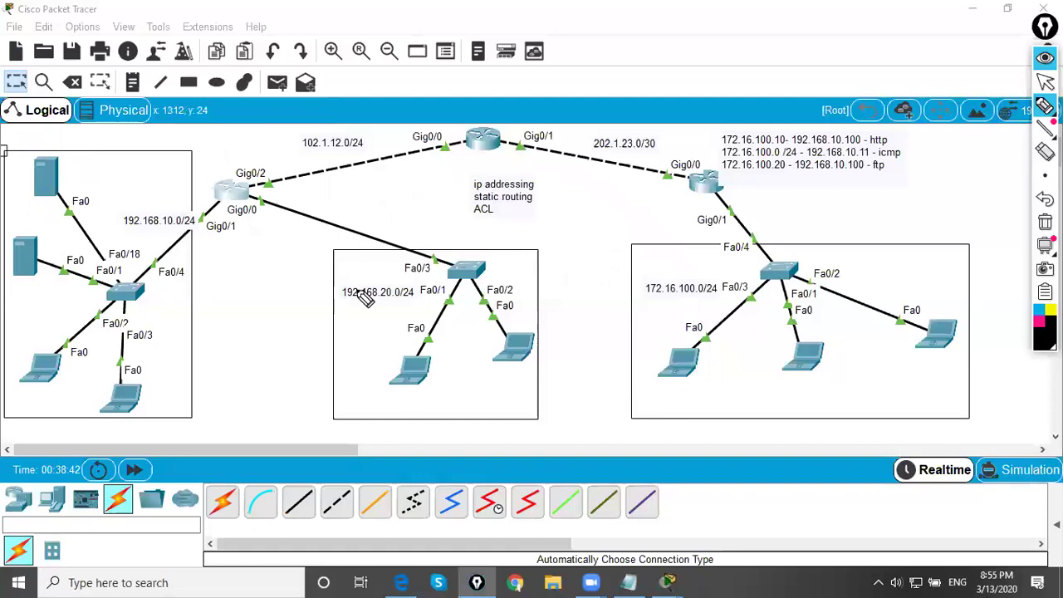
click(1045, 81)
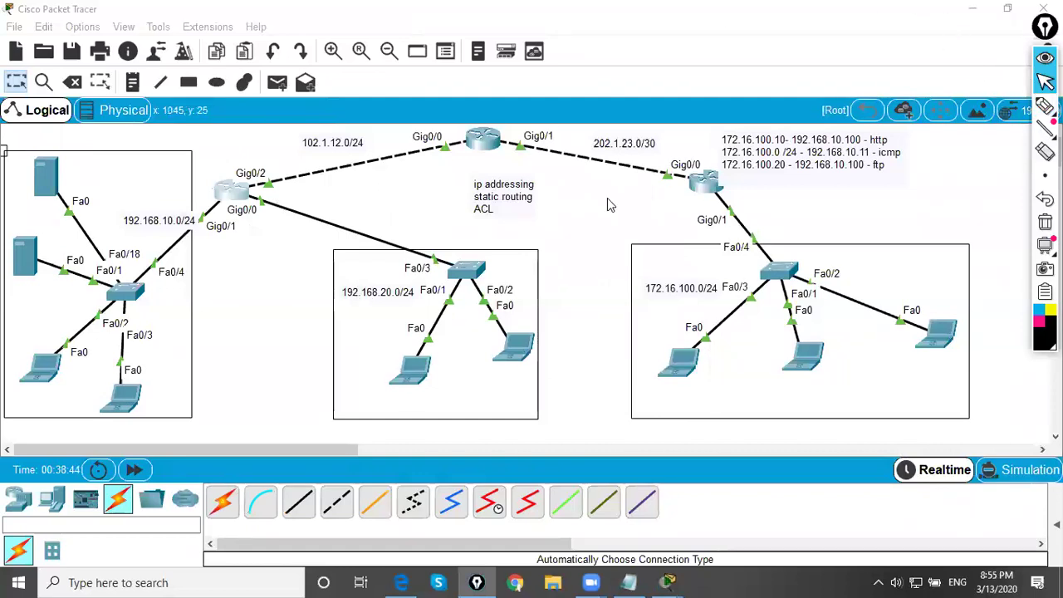
- Type 'access-list 110 deny tcp host 172.16.100.10 host 192.168.10.100' in Router0's CLI, using ? help
click(235, 201)
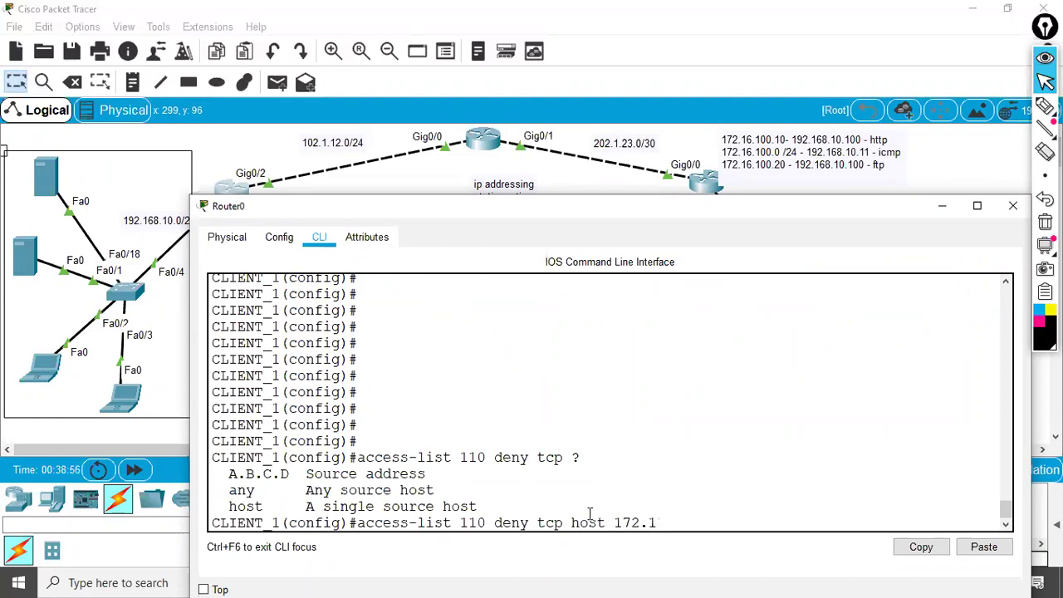
text(100)
text(.10 ?)
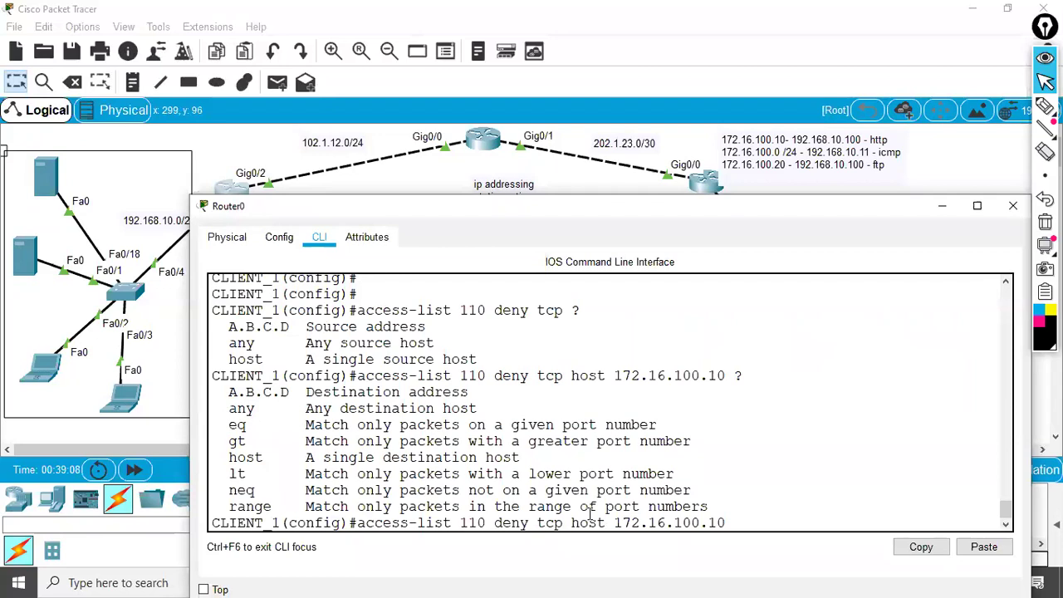
drag(579, 211, 607, 164)
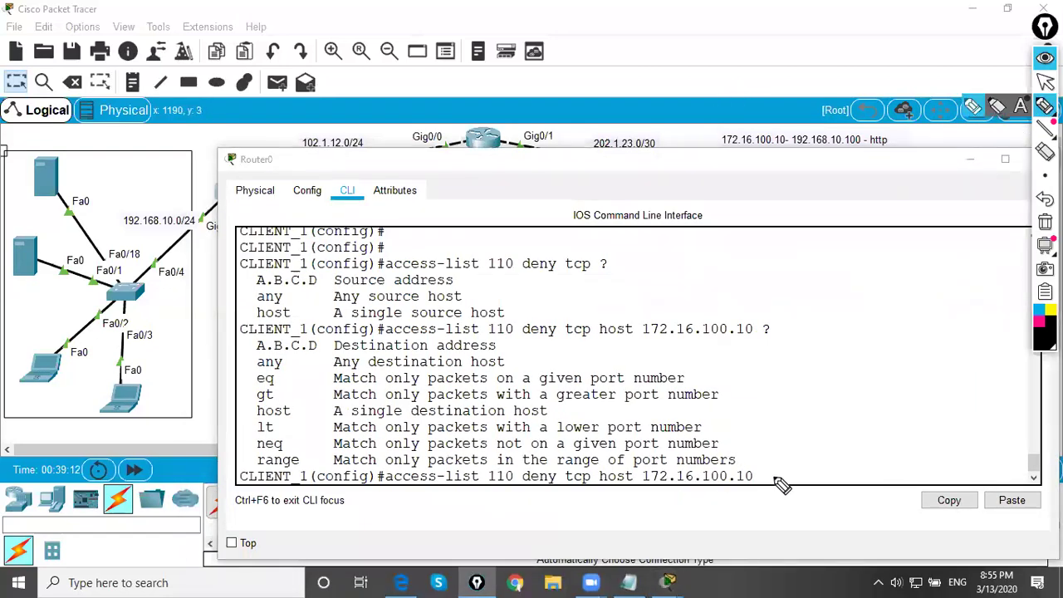
mouse_move(767, 479)
mouse_down()
mouse_move(803, 456)
mouse_move(789, 496)
mouse_move(758, 497)
mouse_up()
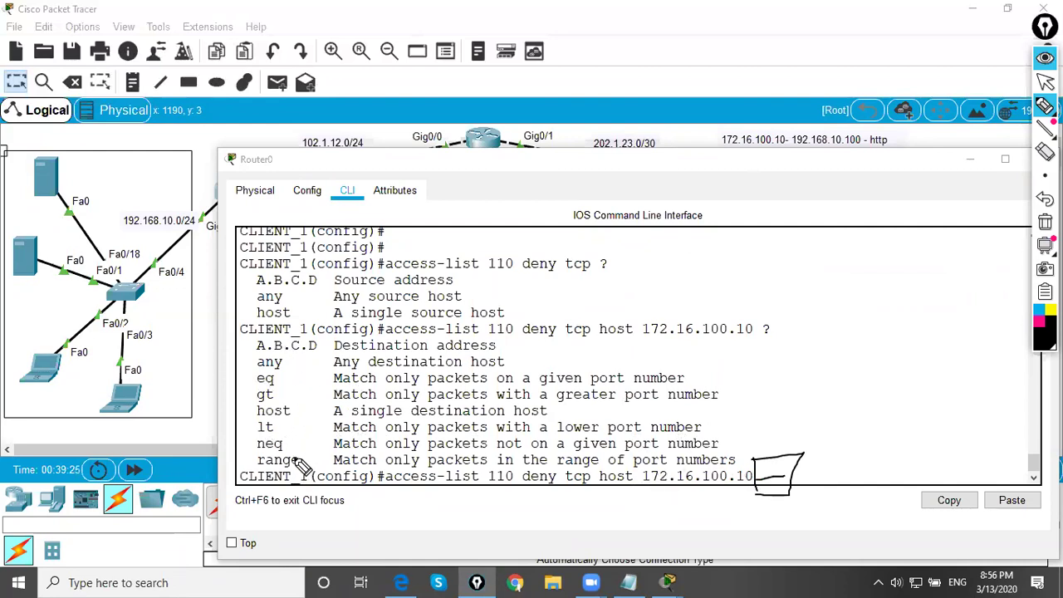
click(1044, 81)
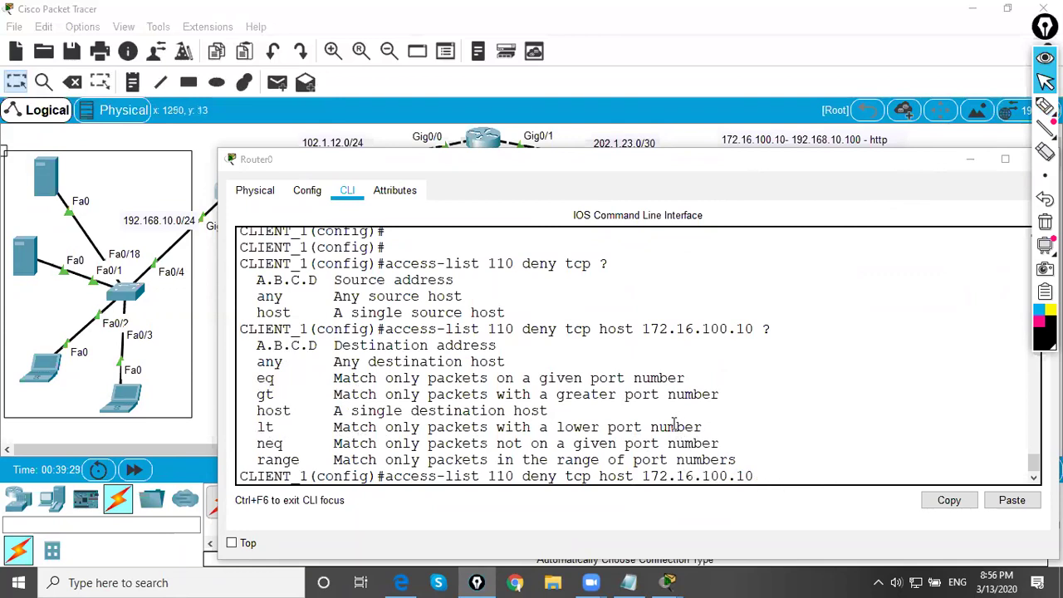
click(791, 476)
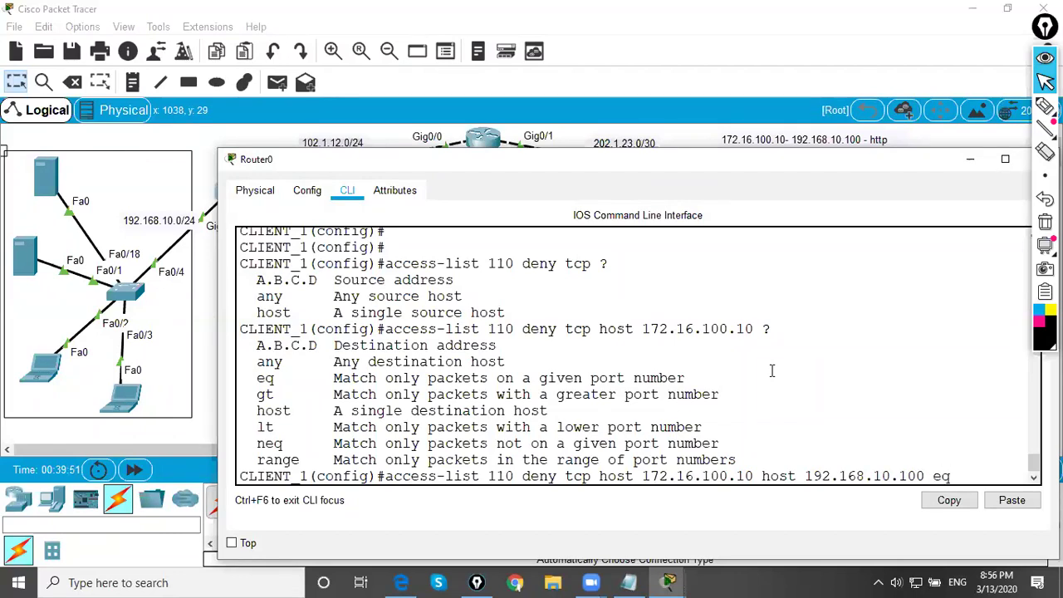
- List the eq port options, enter the command with port 80 (www), then recall it
text(?)
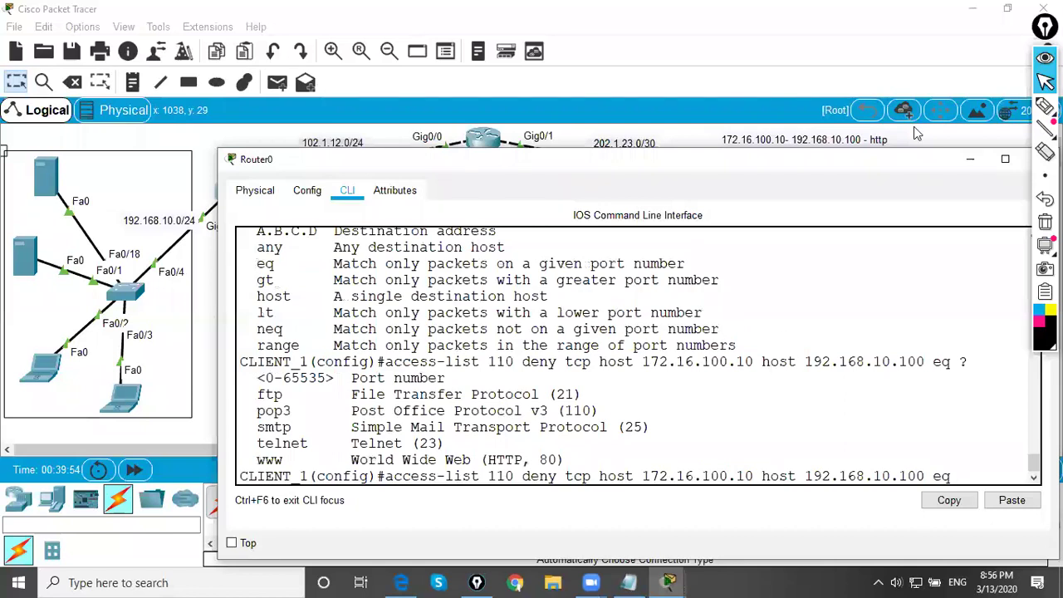
drag(897, 142, 849, 156)
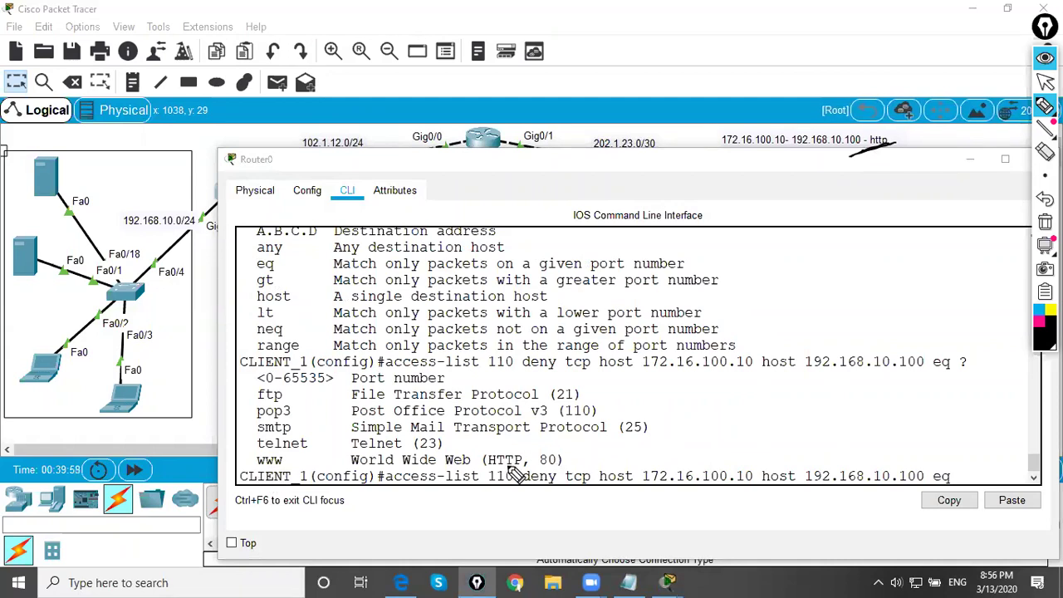
mouse_move(250, 465)
mouse_down()
mouse_move(289, 469)
mouse_move(265, 467)
mouse_up()
mouse_move(534, 446)
mouse_down()
mouse_move(538, 474)
mouse_move(583, 469)
mouse_move(562, 442)
mouse_move(532, 445)
mouse_up()
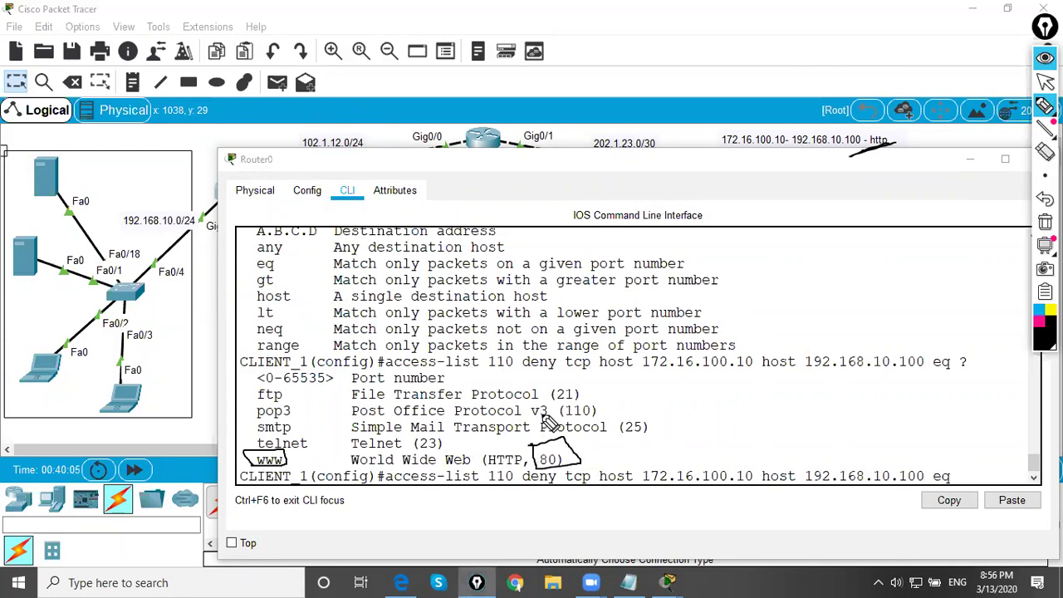
click(1045, 81)
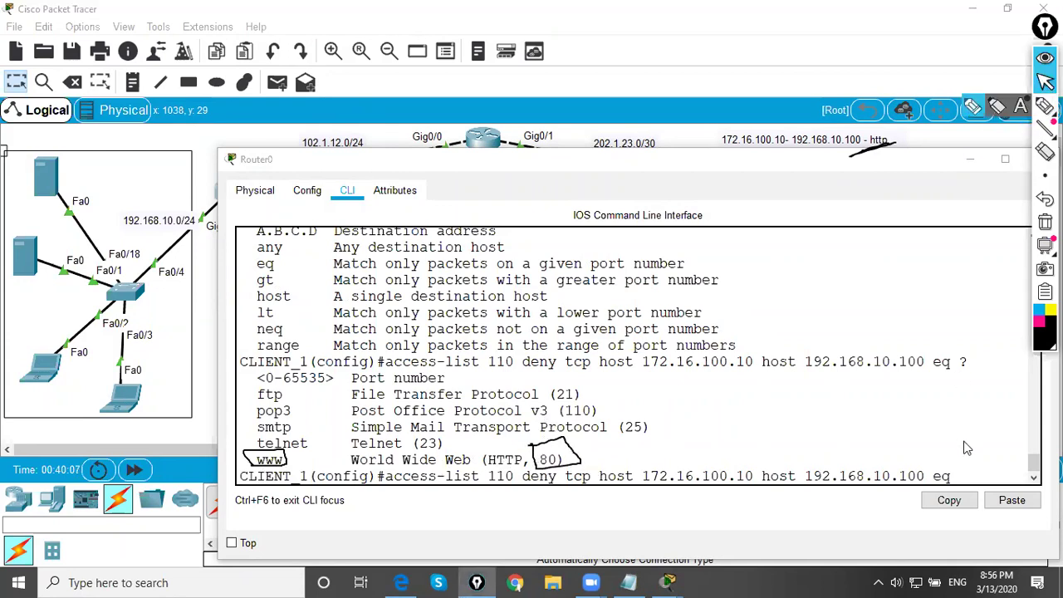
click(968, 490)
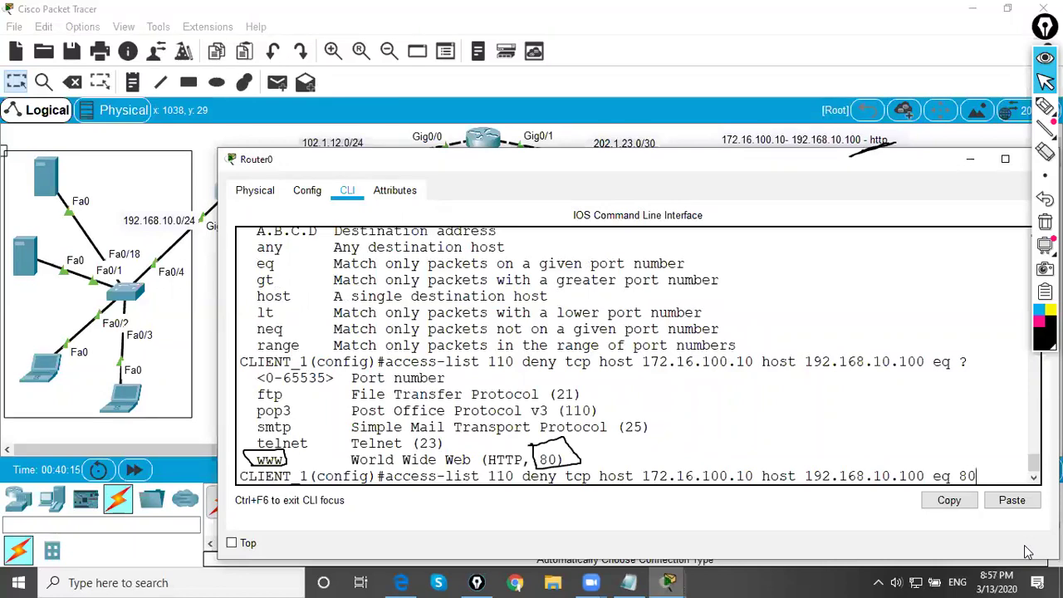
key(Return)
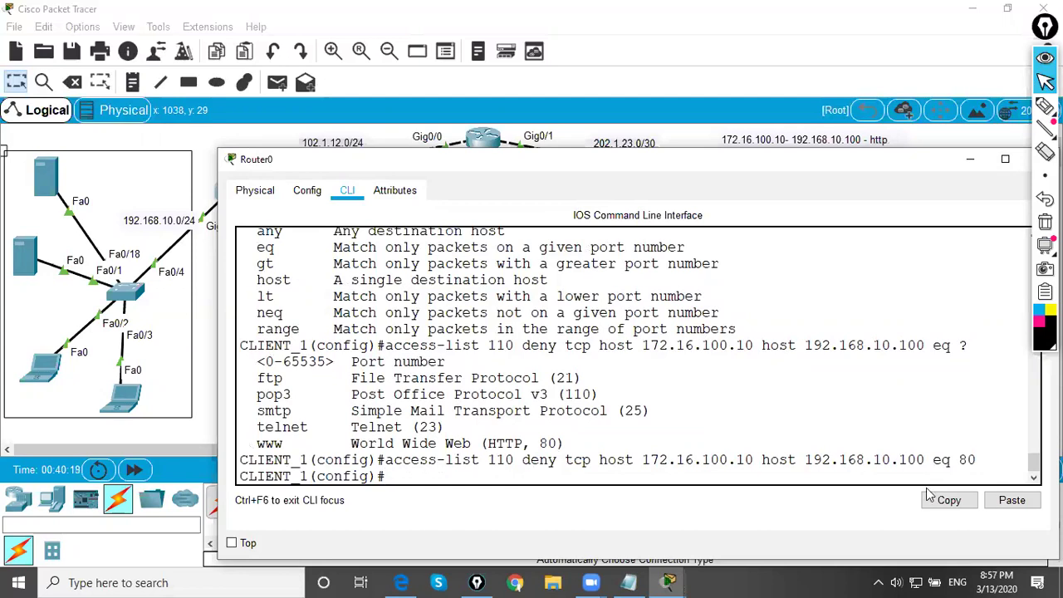
key(Return)
key(Return)
key(Return)
key(Return)
key(Return)
key(Return)
key(Return)
key(Return)
key(Return)
key(Return)
key(Return)
key(Return)
key(Return)
key(Return)
key(Return)
key(Up)
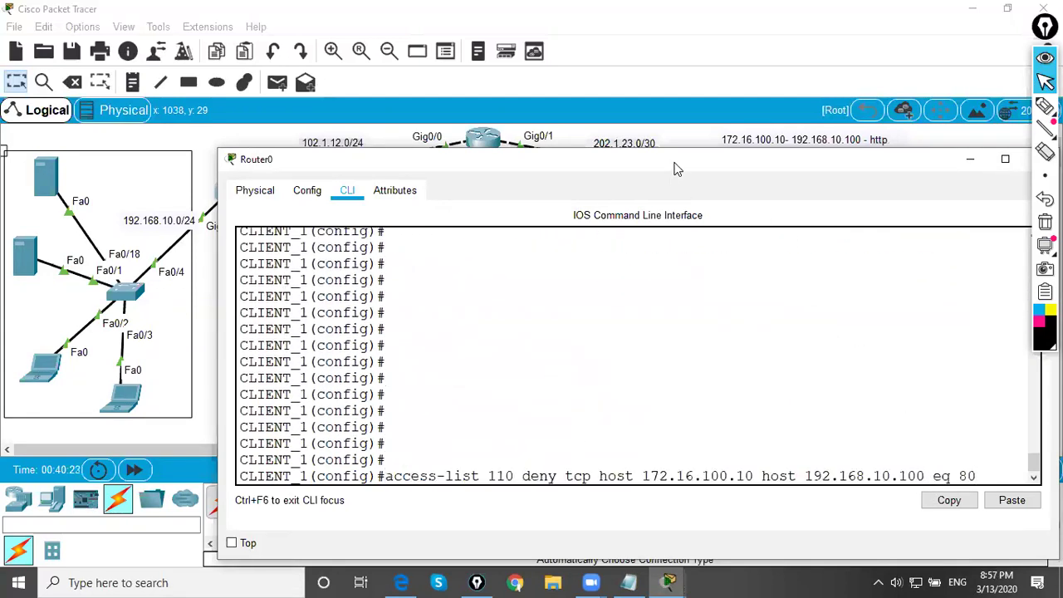
drag(675, 163, 591, 176)
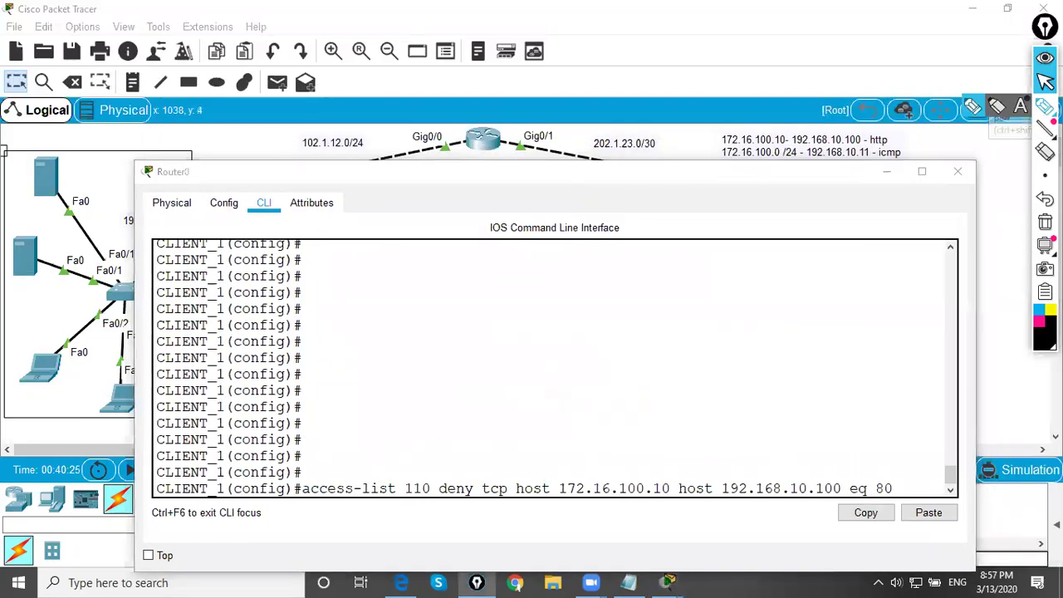
click(1045, 107)
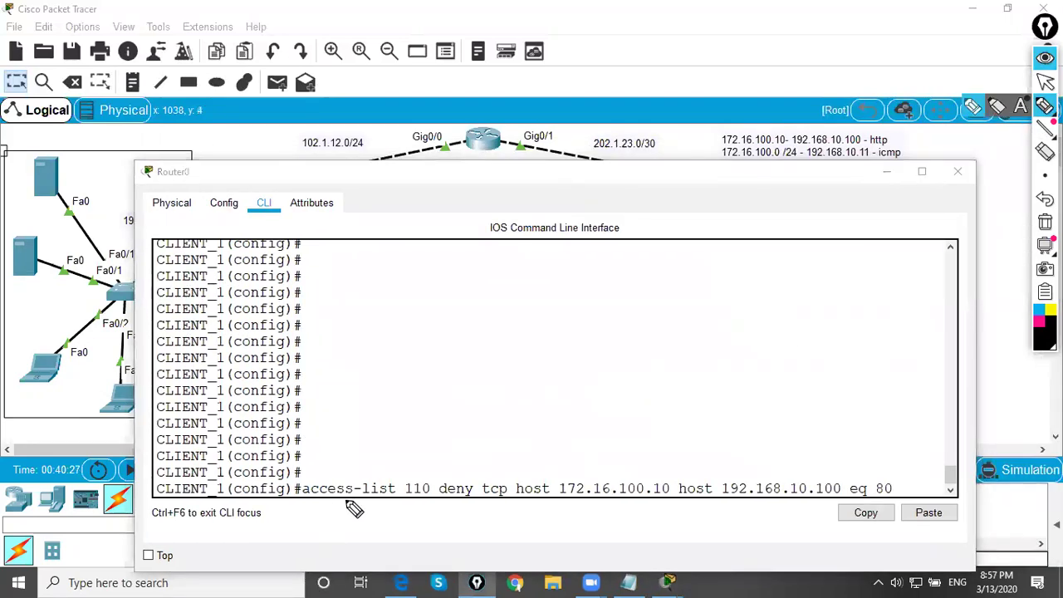
mouse_move(403, 507)
mouse_down()
mouse_move(433, 501)
mouse_move(433, 475)
mouse_move(396, 478)
mouse_move(401, 502)
mouse_move(426, 440)
mouse_move(429, 454)
mouse_move(507, 424)
mouse_up()
mouse_move(458, 506)
mouse_down()
mouse_move(487, 504)
mouse_move(446, 475)
mouse_move(465, 464)
mouse_up()
mouse_move(499, 431)
mouse_down()
mouse_move(473, 459)
mouse_move(479, 469)
mouse_move(551, 399)
mouse_move(543, 415)
mouse_move(583, 401)
mouse_move(568, 392)
mouse_move(587, 394)
mouse_move(615, 378)
mouse_up()
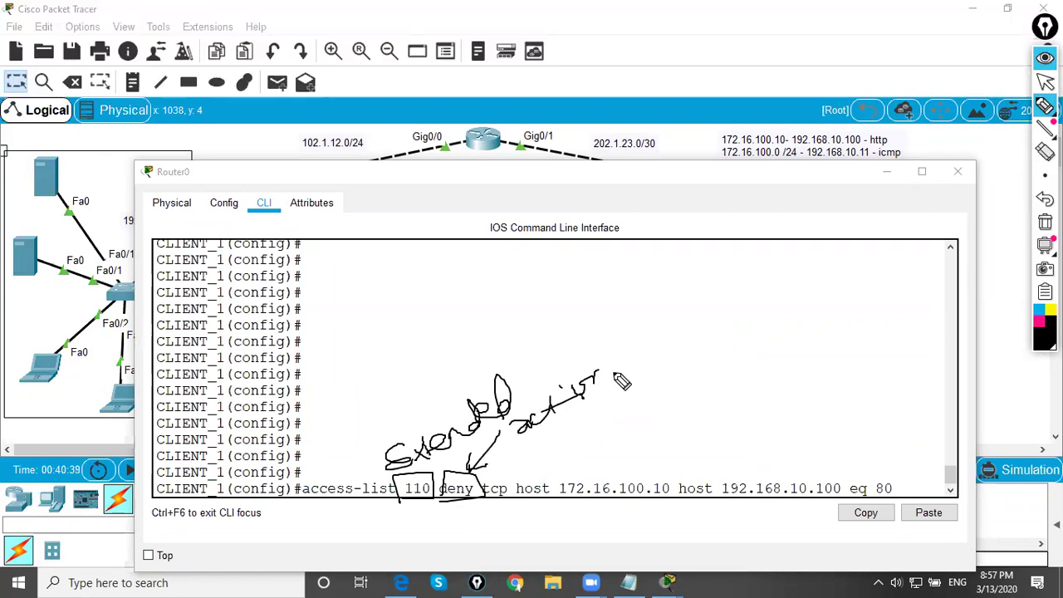
mouse_move(504, 501)
mouse_down()
mouse_move(490, 480)
mouse_move(509, 508)
mouse_move(484, 491)
mouse_up()
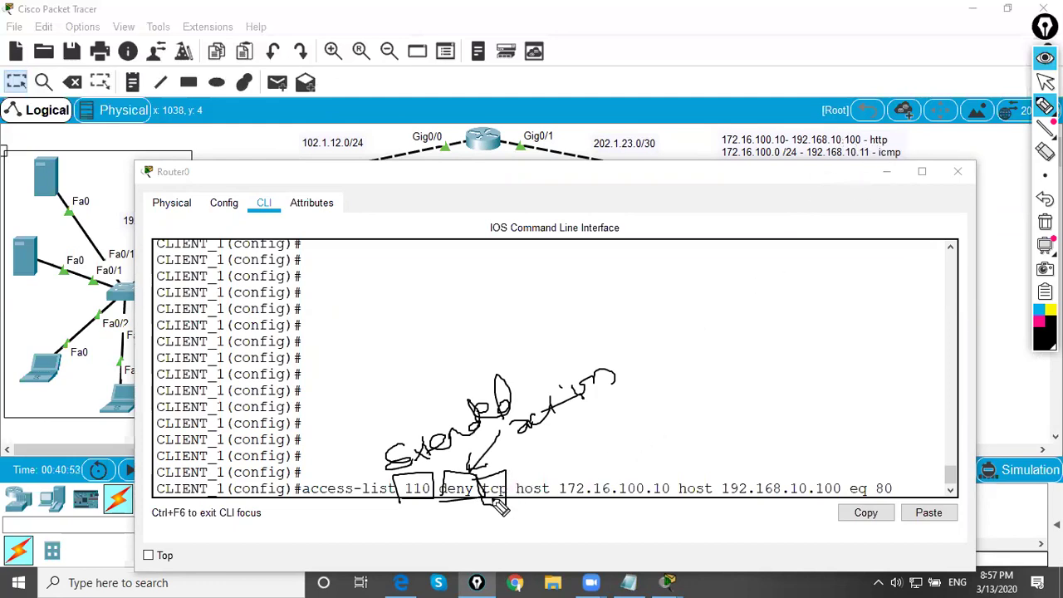
drag(498, 508, 498, 535)
mouse_move(572, 436)
mouse_down()
mouse_move(507, 478)
mouse_move(630, 409)
mouse_up()
mouse_move(643, 359)
mouse_down()
mouse_move(642, 397)
mouse_move(689, 402)
mouse_up()
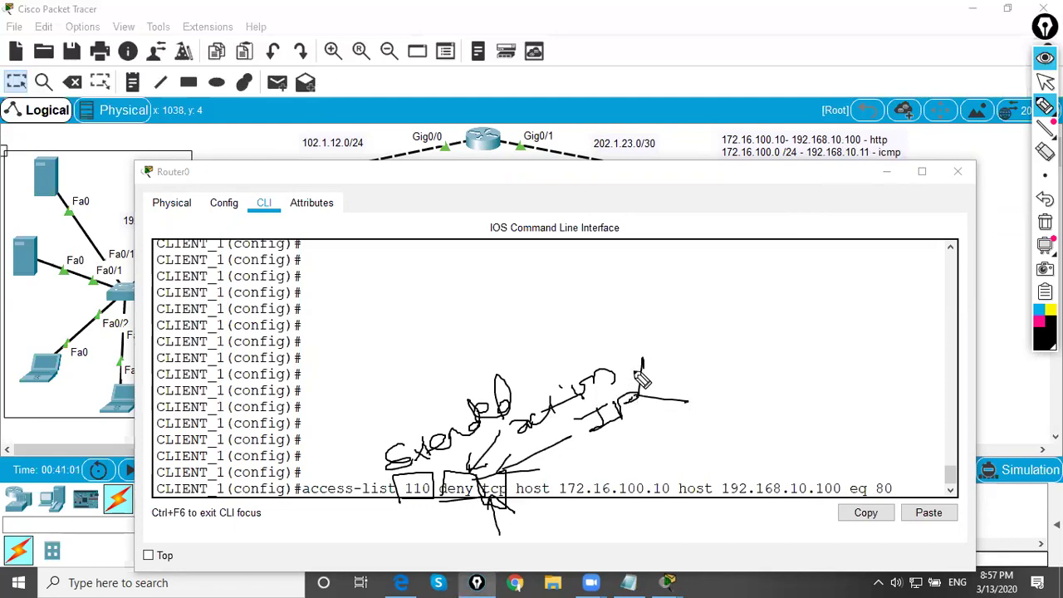
drag(644, 341, 674, 317)
mouse_move(676, 324)
mouse_down()
mouse_move(677, 338)
mouse_move(719, 301)
mouse_up()
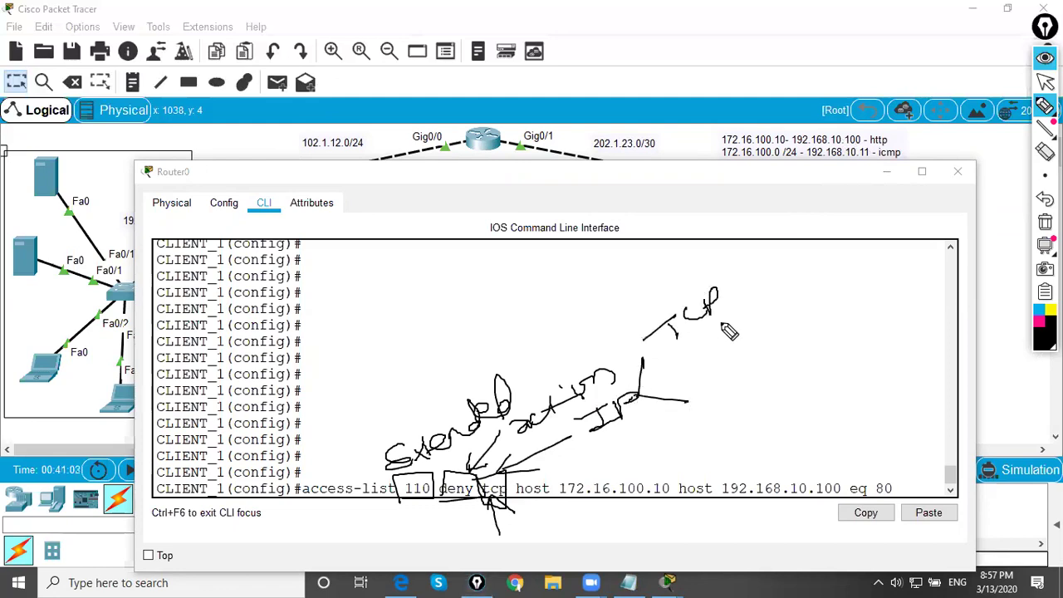
mouse_move(705, 361)
mouse_down()
mouse_move(723, 359)
mouse_move(733, 375)
mouse_move(753, 355)
mouse_up()
mouse_move(633, 363)
mouse_down()
mouse_move(633, 384)
mouse_move(636, 279)
mouse_move(660, 281)
mouse_up()
mouse_move(661, 233)
mouse_down()
mouse_move(688, 256)
mouse_move(702, 228)
mouse_move(746, 241)
mouse_up()
mouse_move(696, 351)
mouse_down()
mouse_move(750, 335)
mouse_move(742, 321)
mouse_move(758, 281)
mouse_move(759, 344)
mouse_up()
mouse_move(644, 404)
mouse_down()
mouse_move(706, 418)
mouse_move(731, 399)
mouse_move(731, 425)
mouse_move(810, 376)
mouse_move(831, 380)
mouse_move(794, 389)
mouse_up()
drag(651, 410, 714, 432)
mouse_move(719, 432)
mouse_down()
mouse_move(737, 449)
mouse_move(789, 436)
mouse_move(795, 416)
mouse_move(808, 426)
mouse_move(833, 419)
mouse_up()
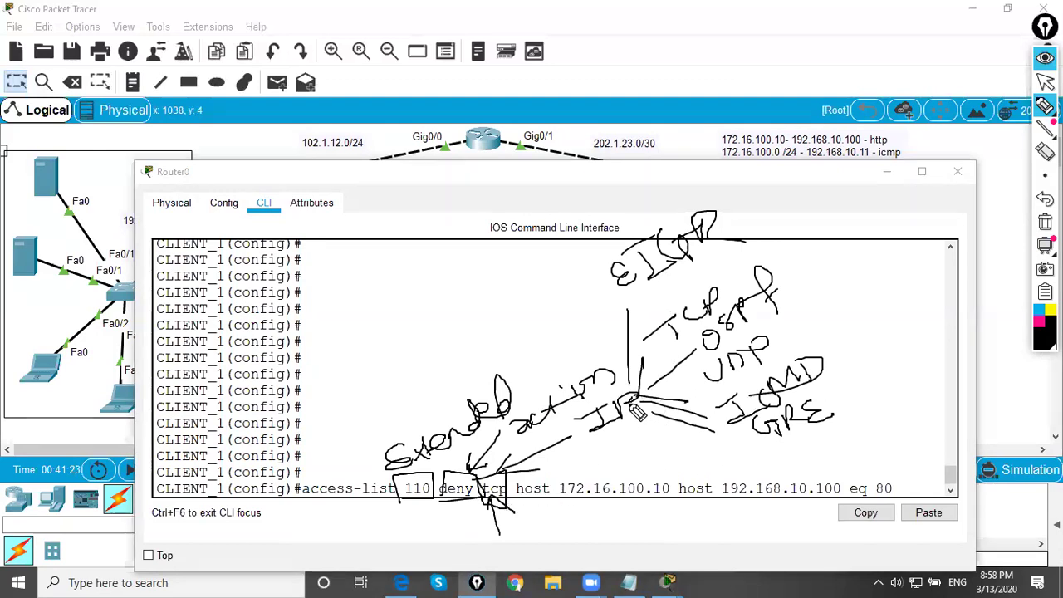
drag(517, 497, 672, 498)
mouse_move(552, 511)
mouse_down()
mouse_move(545, 521)
mouse_move(636, 527)
mouse_up()
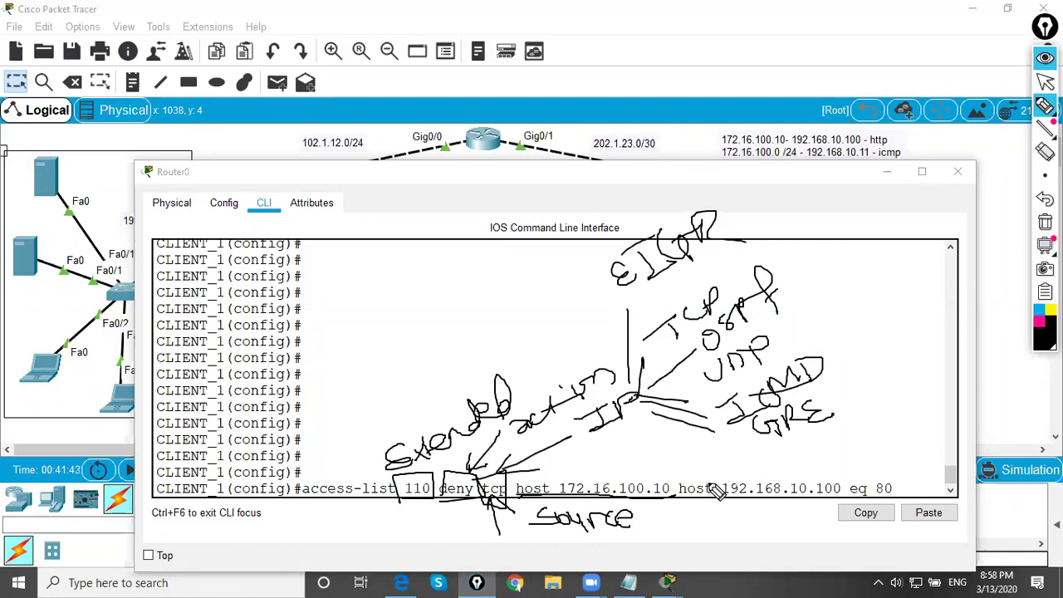
mouse_move(730, 519)
mouse_down()
mouse_move(763, 524)
mouse_move(761, 509)
mouse_move(810, 530)
mouse_up()
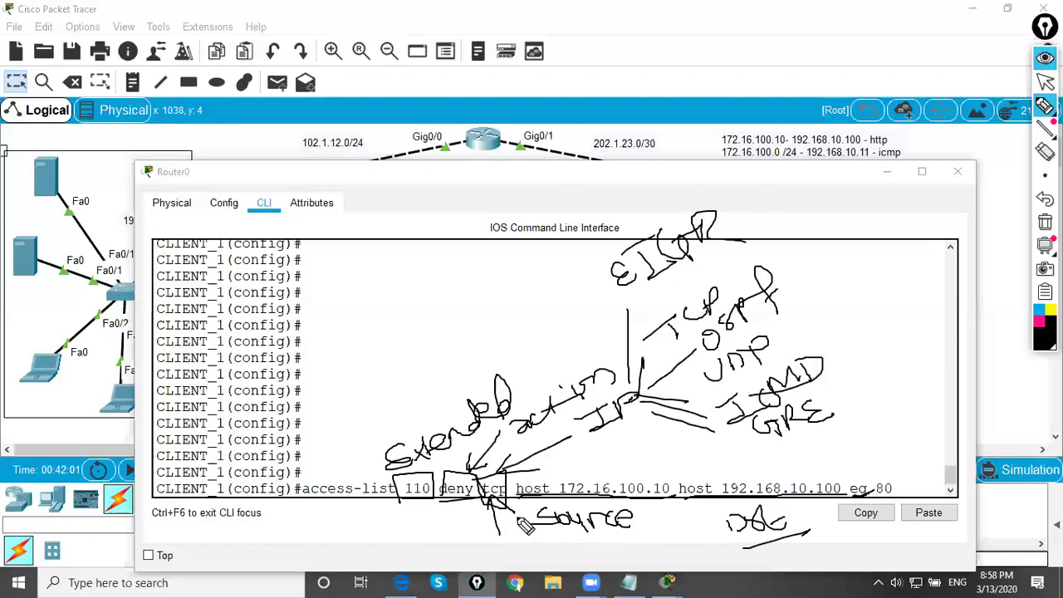
mouse_move(869, 472)
mouse_down()
mouse_move(848, 499)
mouse_move(888, 505)
mouse_move(906, 486)
mouse_move(868, 499)
mouse_move(835, 470)
mouse_move(810, 536)
mouse_up()
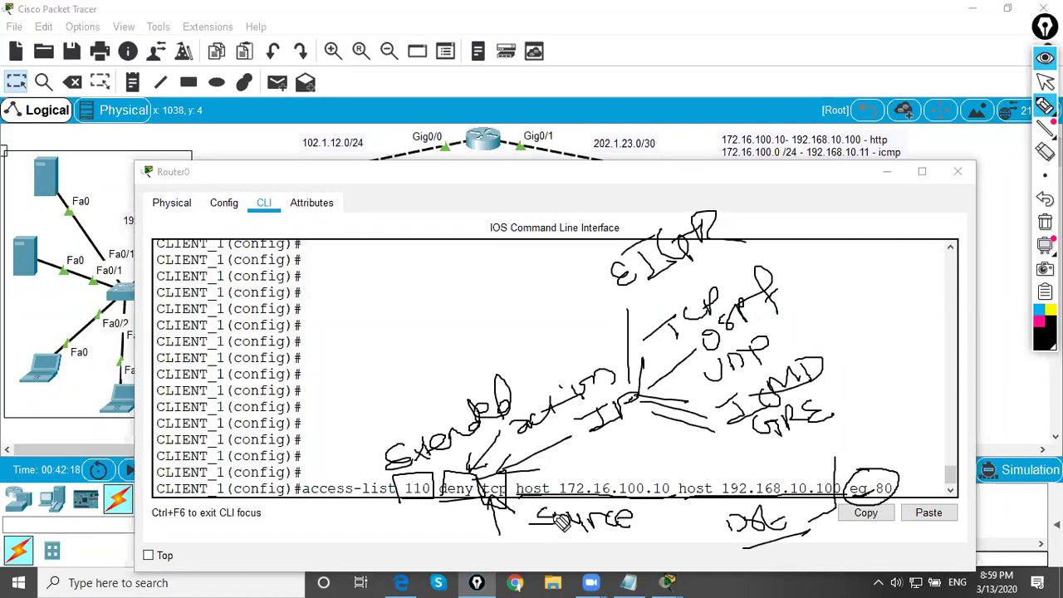
mouse_move(736, 273)
mouse_down()
mouse_move(792, 223)
mouse_move(810, 231)
mouse_move(824, 205)
mouse_move(854, 229)
mouse_move(867, 202)
mouse_move(903, 235)
mouse_move(898, 213)
mouse_move(915, 212)
mouse_move(937, 148)
mouse_move(945, 171)
mouse_move(966, 176)
mouse_move(1009, 129)
mouse_up()
mouse_move(872, 278)
mouse_down()
mouse_move(893, 299)
mouse_move(941, 232)
mouse_move(943, 250)
mouse_move(947, 229)
mouse_move(968, 241)
mouse_move(982, 204)
mouse_move(993, 230)
mouse_up()
mouse_move(868, 345)
mouse_down()
mouse_move(882, 375)
mouse_move(870, 343)
mouse_move(895, 344)
mouse_move(911, 313)
mouse_move(932, 358)
mouse_up()
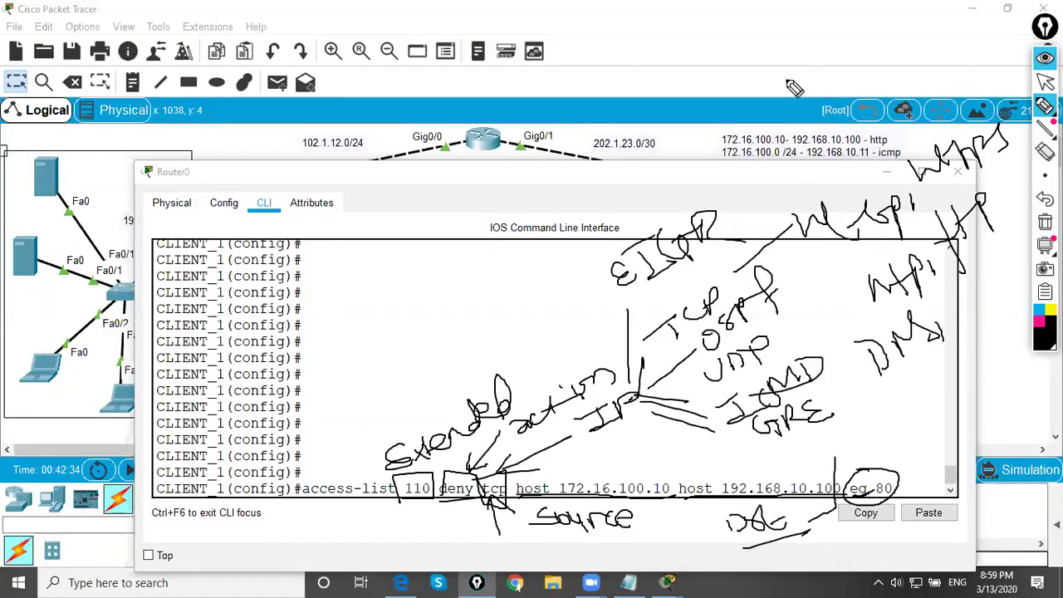
mouse_move(750, 197)
mouse_down()
mouse_move(779, 202)
mouse_move(798, 182)
mouse_move(882, 172)
mouse_up()
drag(868, 126, 872, 154)
drag(733, 141, 820, 81)
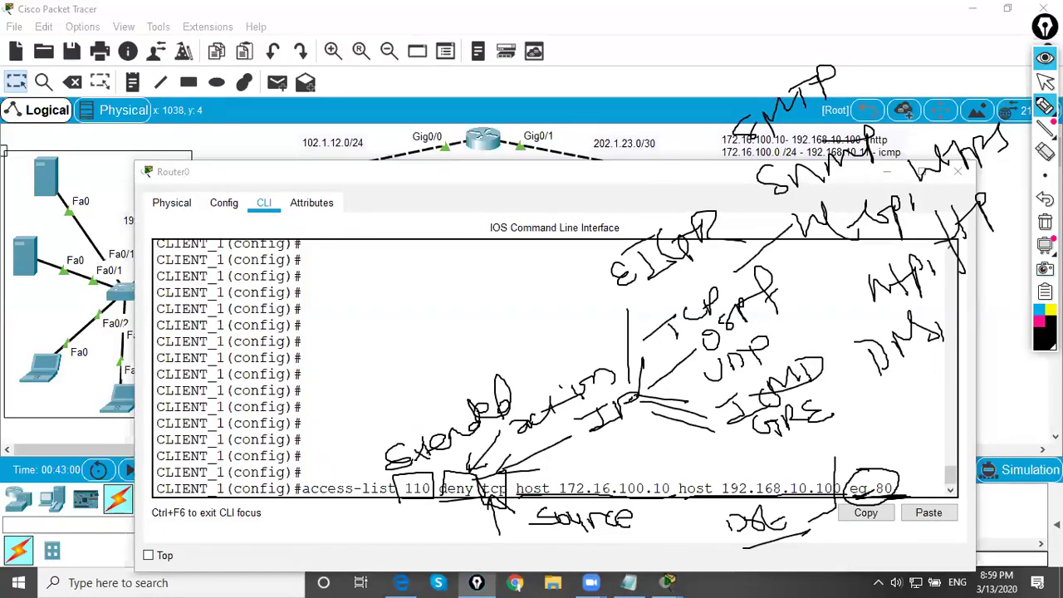
click(1046, 80)
click(640, 491)
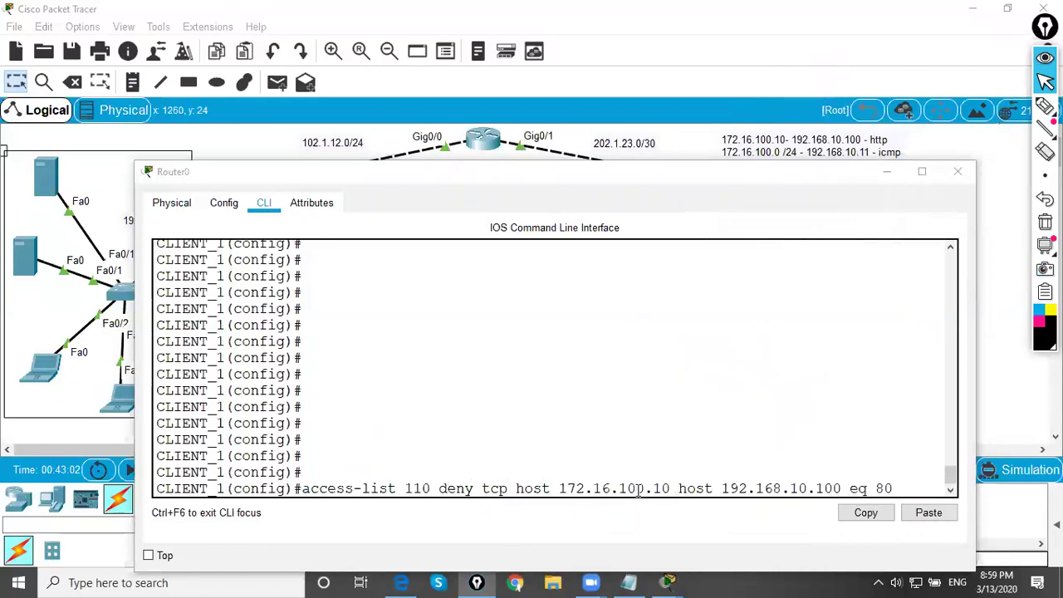
- Submit the HTTP deny entry and begin an access-list 110 deny from 172.16.100.0 0.0.0.255
click(903, 466)
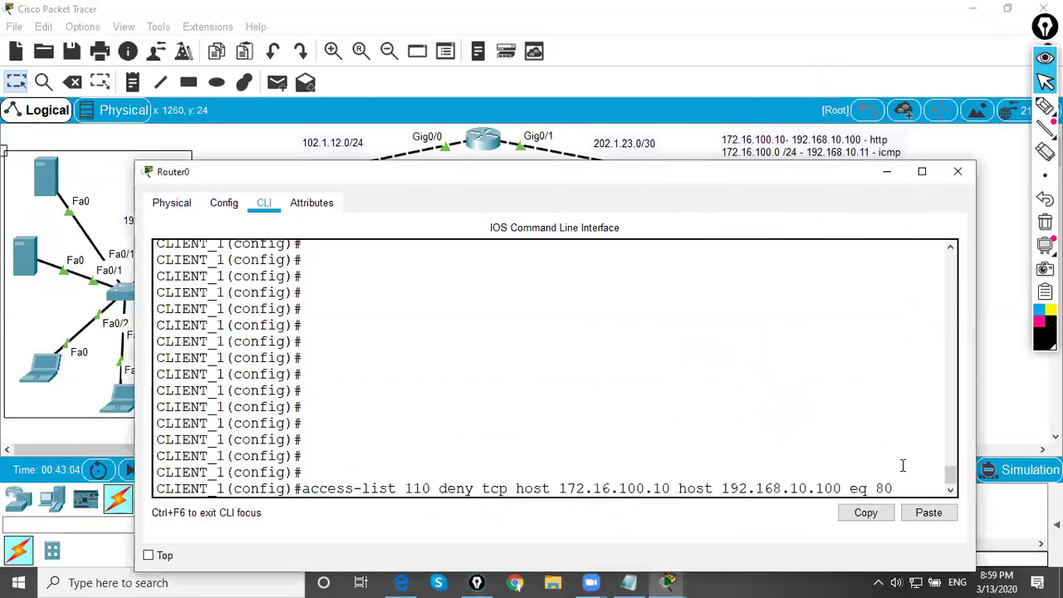
key(Return)
text(acc)
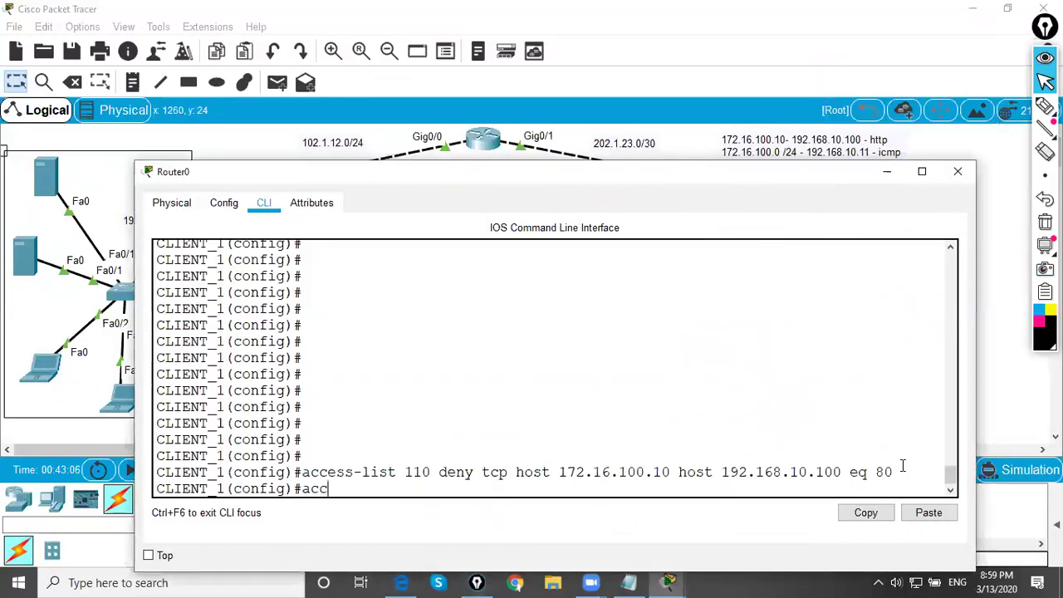
text(ess-list 111)
key(BackSpace)
text(0 deny)
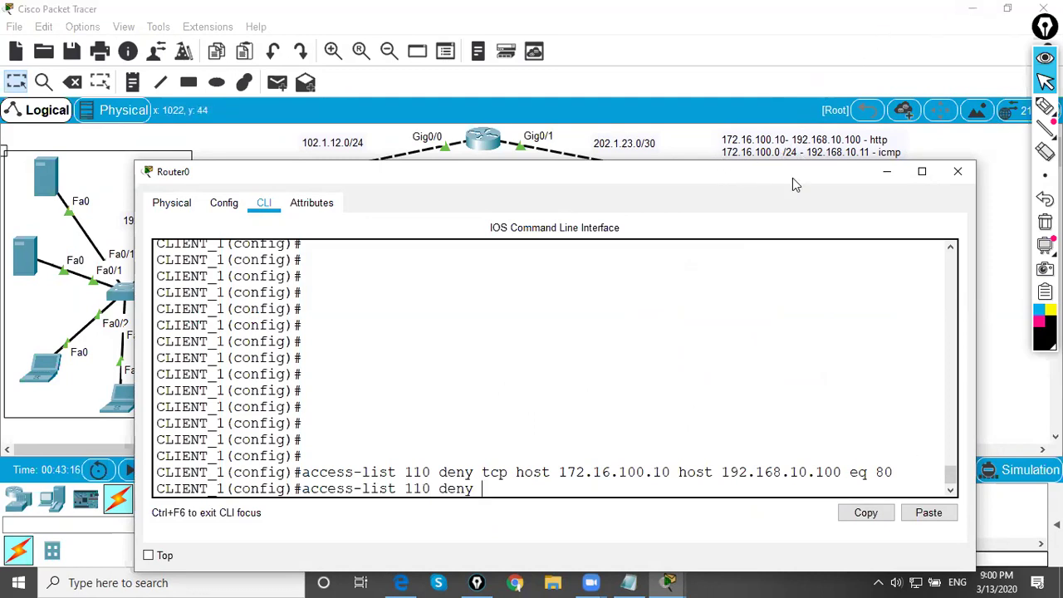
text( 172.16.100.0)
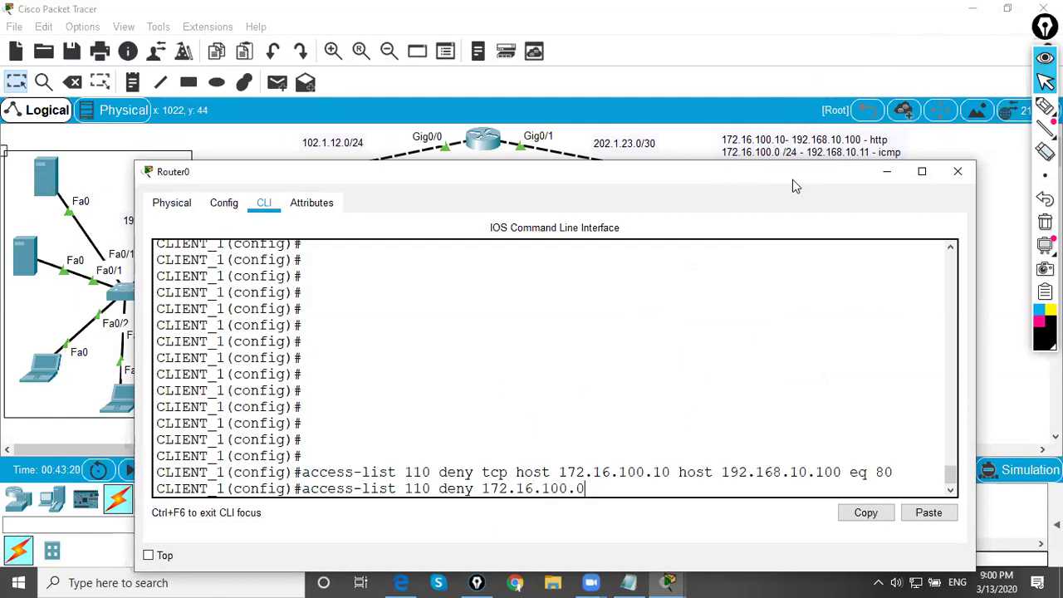
text( 0.0.0.255)
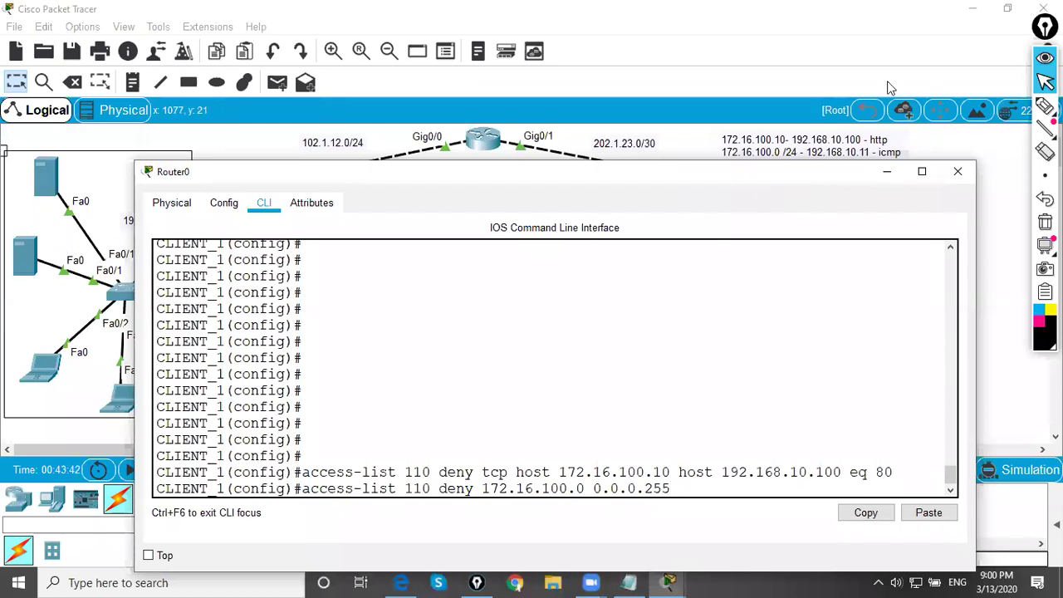
- Circle the address 192.168.10.11 in the notes and the server in the topology with the pen
click(968, 116)
click(973, 106)
mouse_move(839, 163)
mouse_down()
mouse_move(879, 164)
mouse_move(855, 147)
mouse_move(810, 160)
mouse_up()
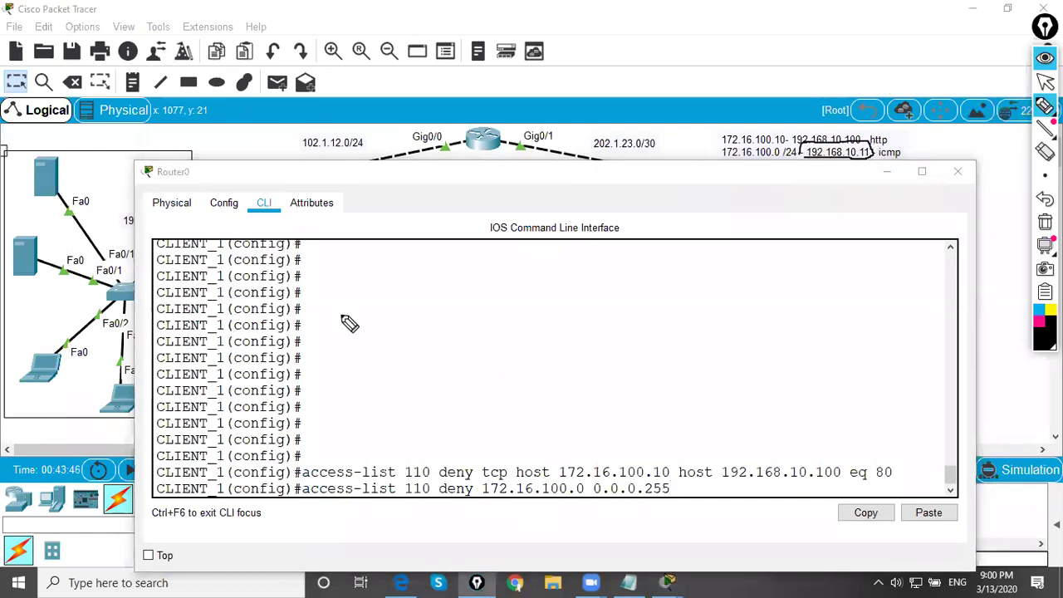
mouse_move(45, 218)
mouse_down()
mouse_move(3, 251)
mouse_move(19, 308)
mouse_move(75, 259)
mouse_move(37, 219)
mouse_up()
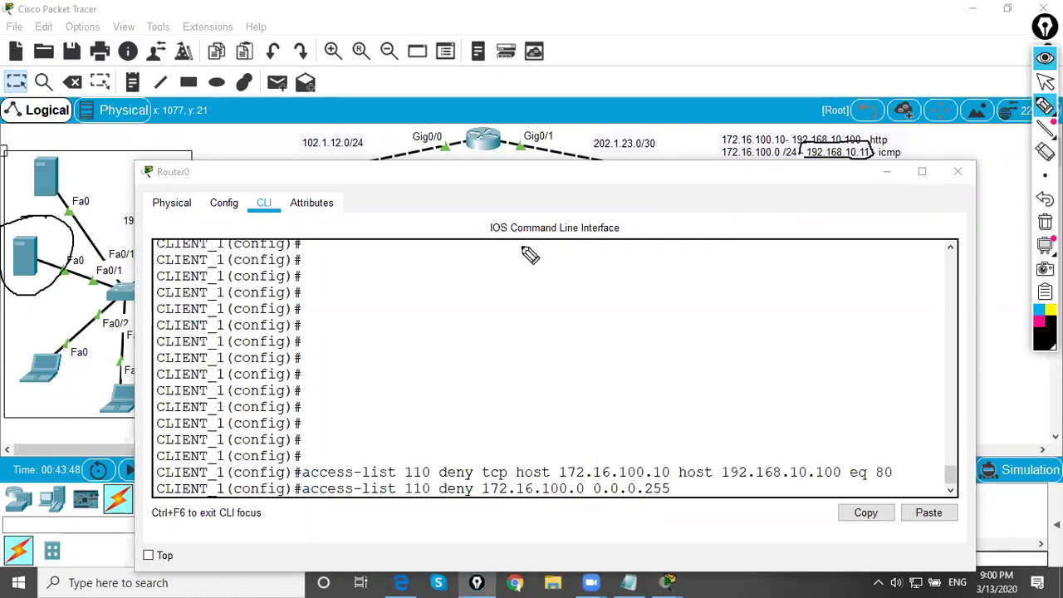
- Enter 'access-list 110 deny icmp 172.16.100.0 0.0.0.255 host 192.168.10.11'
click(702, 492)
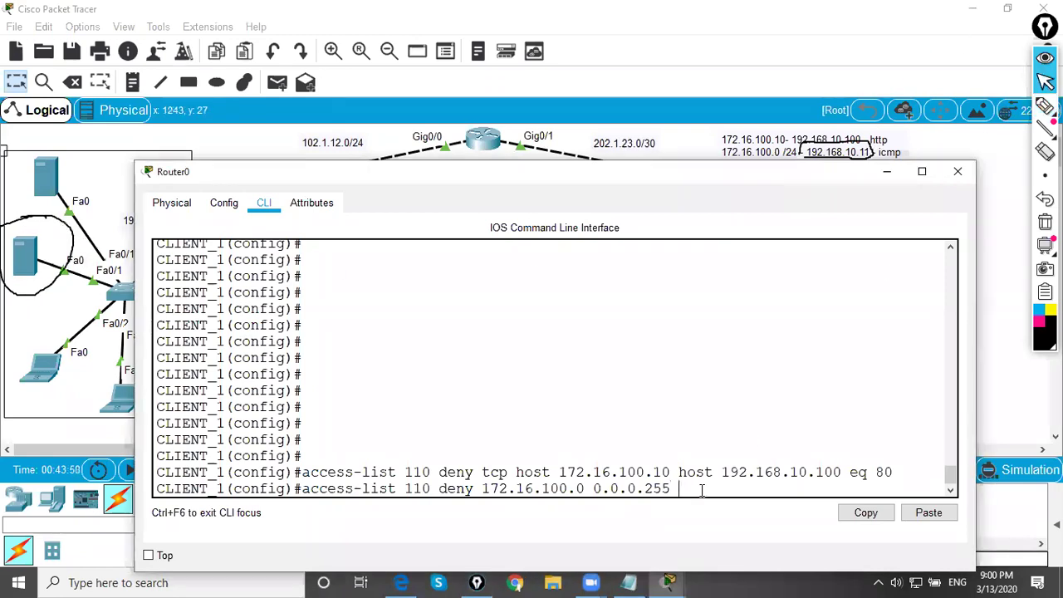
text(host 192.168.10.11)
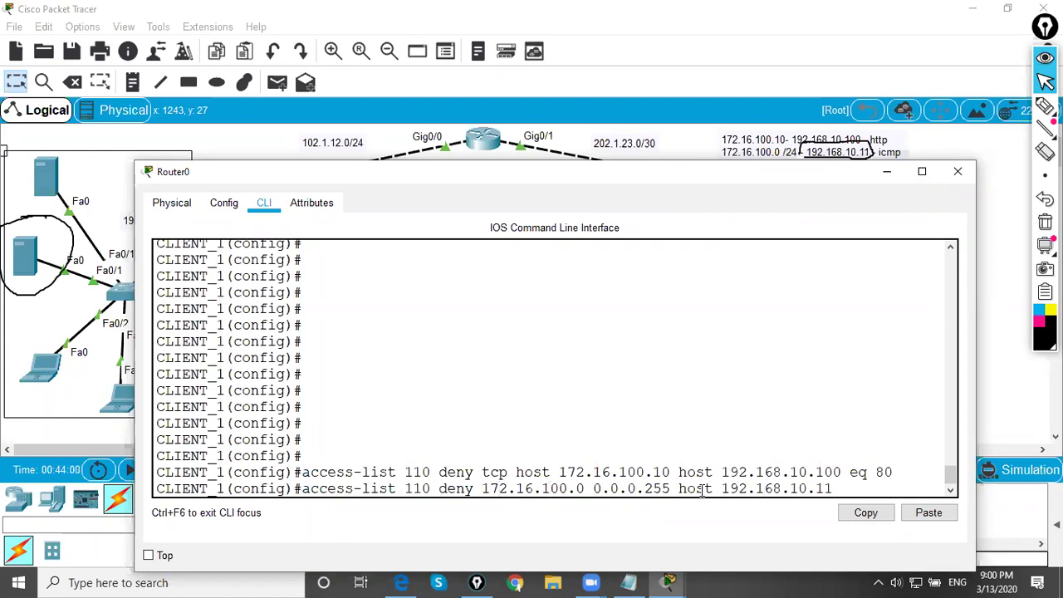
text(icmp)
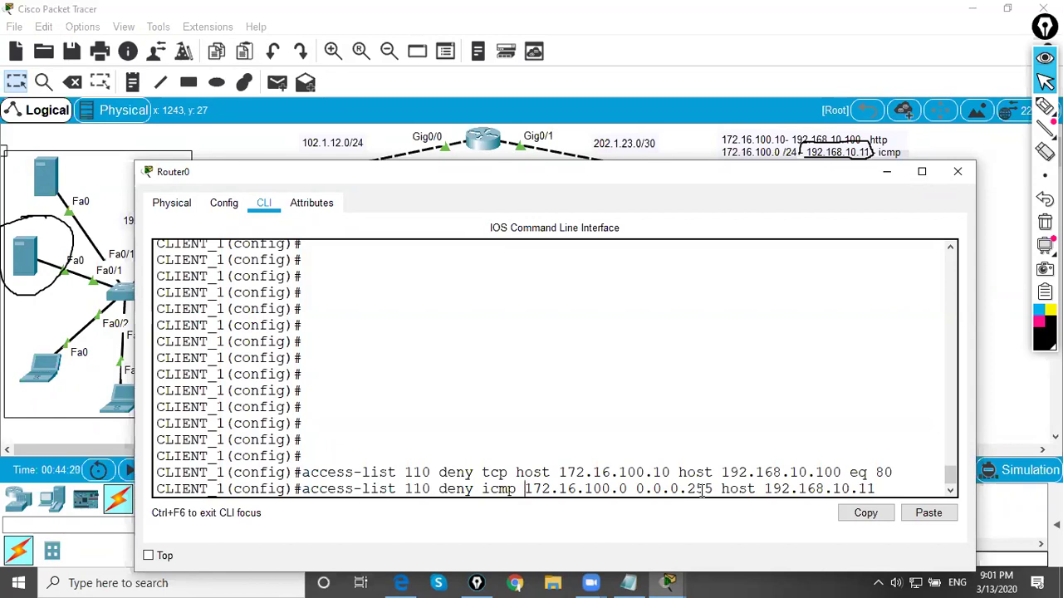
key(Return)
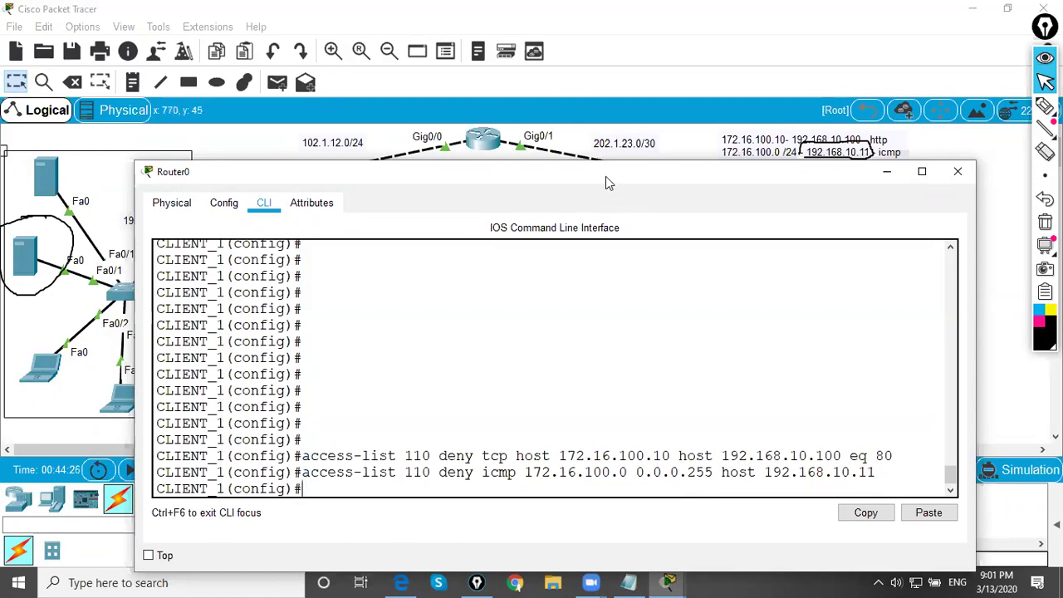
drag(609, 184, 609, 221)
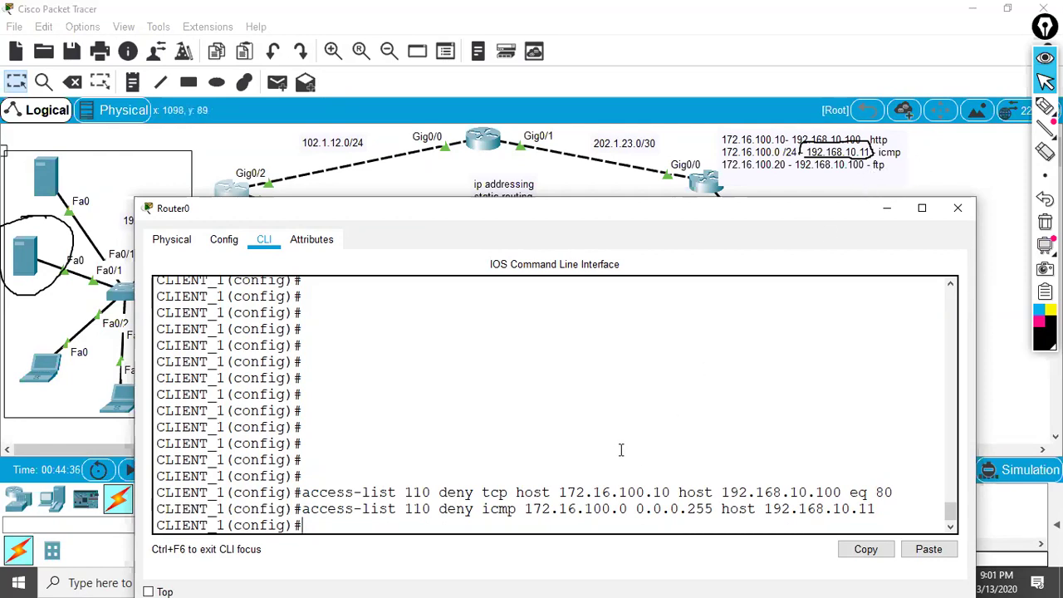
- Enter 'access-list 110 deny tcp host 172.16.100.20 host 192.168.10.100 eq 20' to block FTP data
text(access-list )
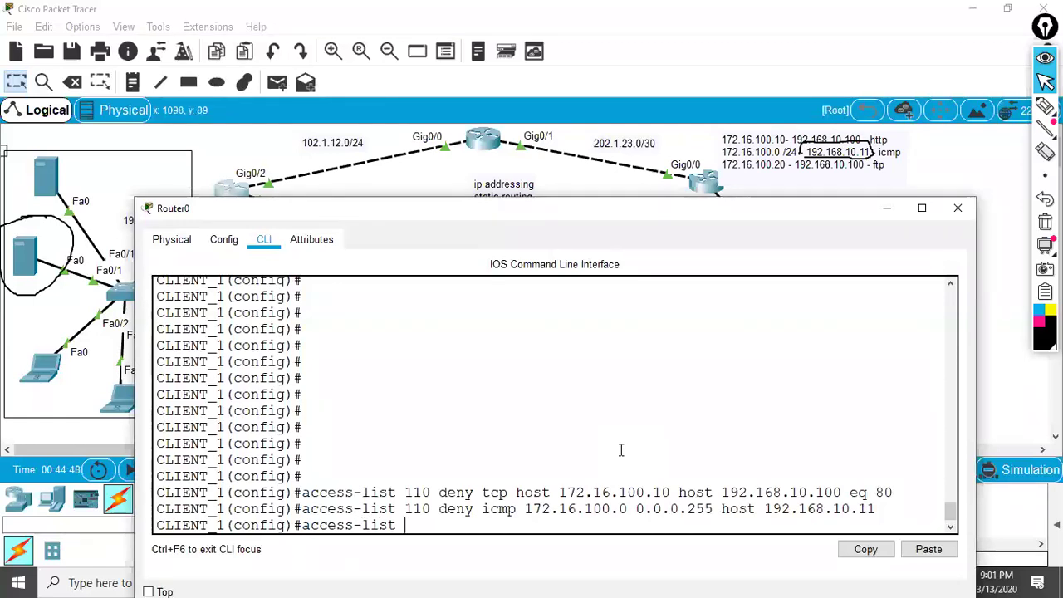
text(111)
key(BackSpace)
text(0 deny tcp)
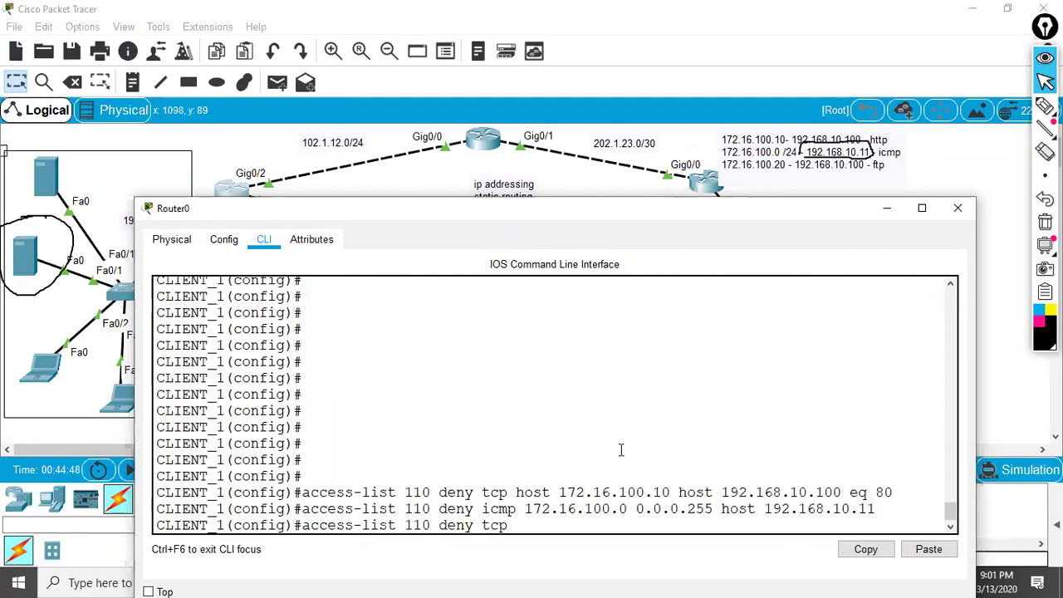
text( host 172.16.100.)
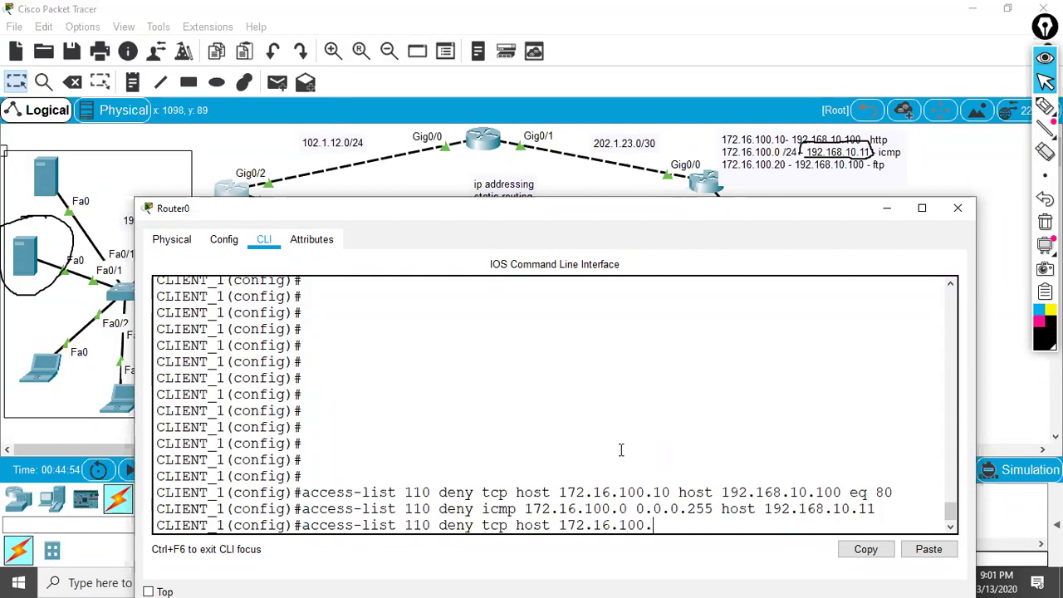
text(20 host 192.168.)
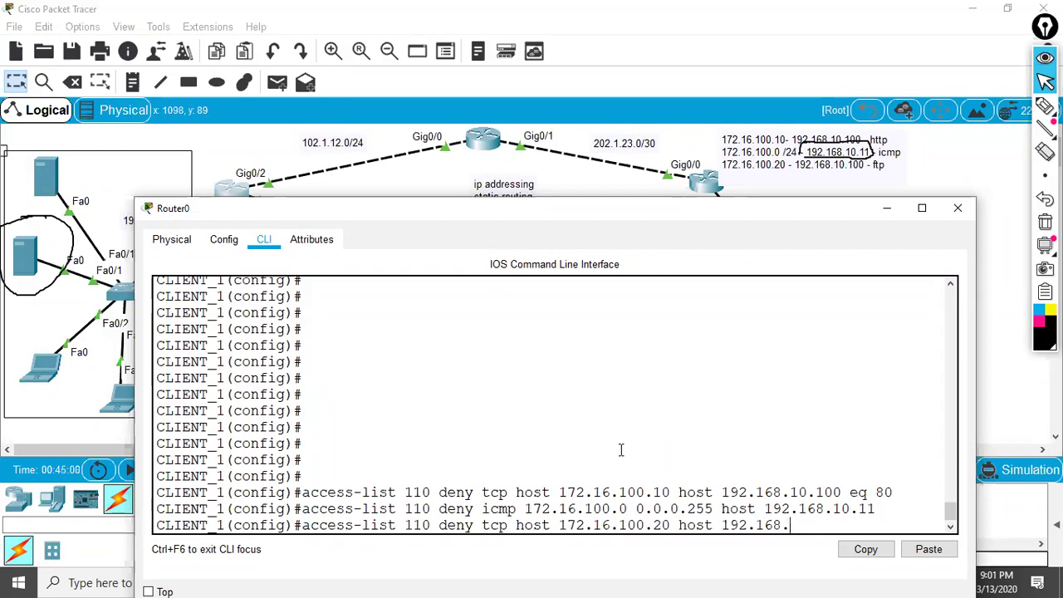
text(10.100 eq 20)
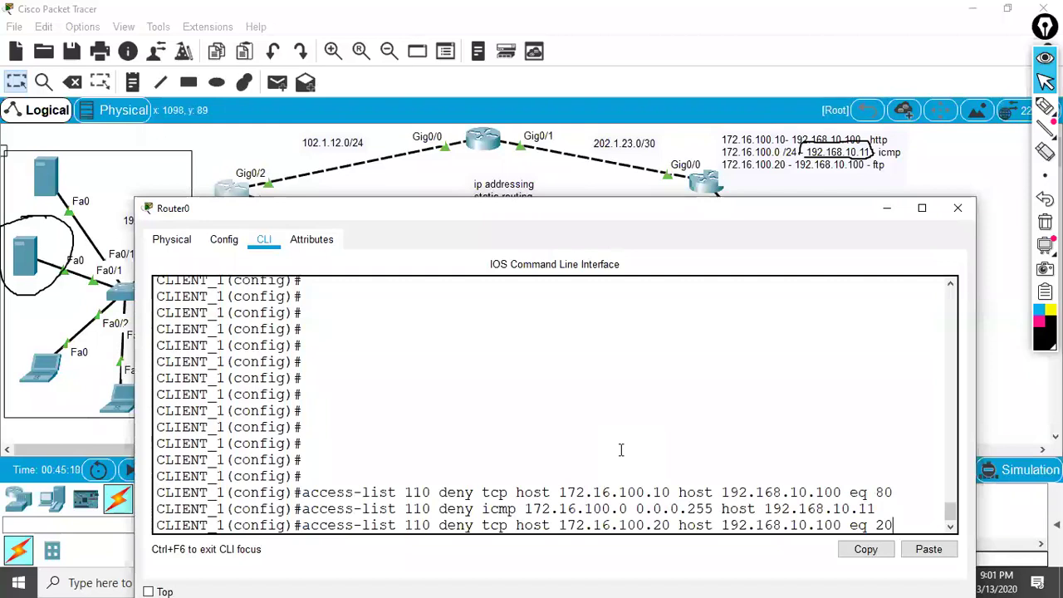
key(Return)
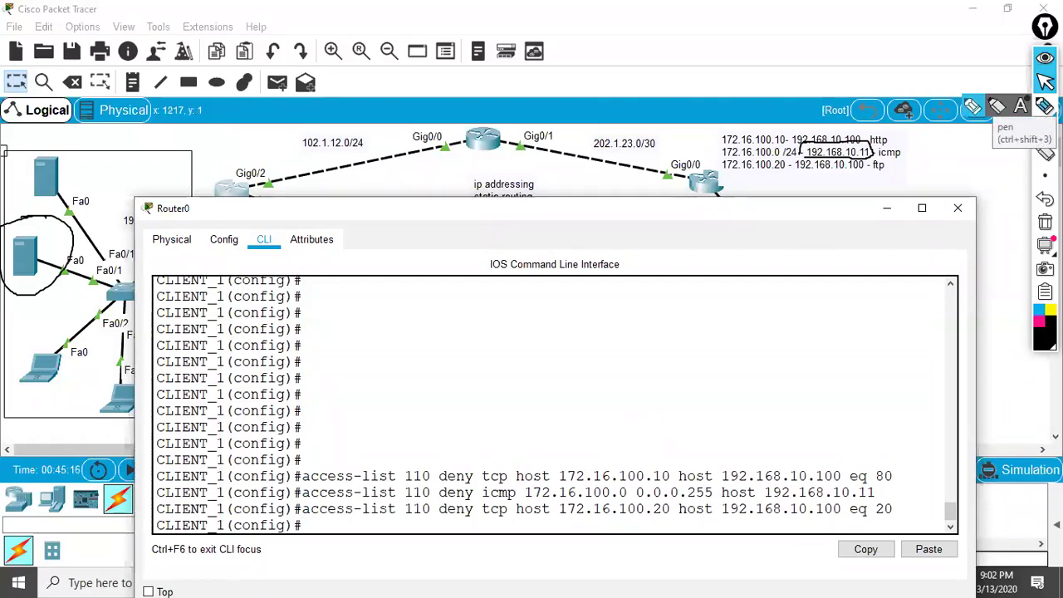
- Sketch a padlock box, a tall box and connecting lines and arrows over the command line
click(997, 108)
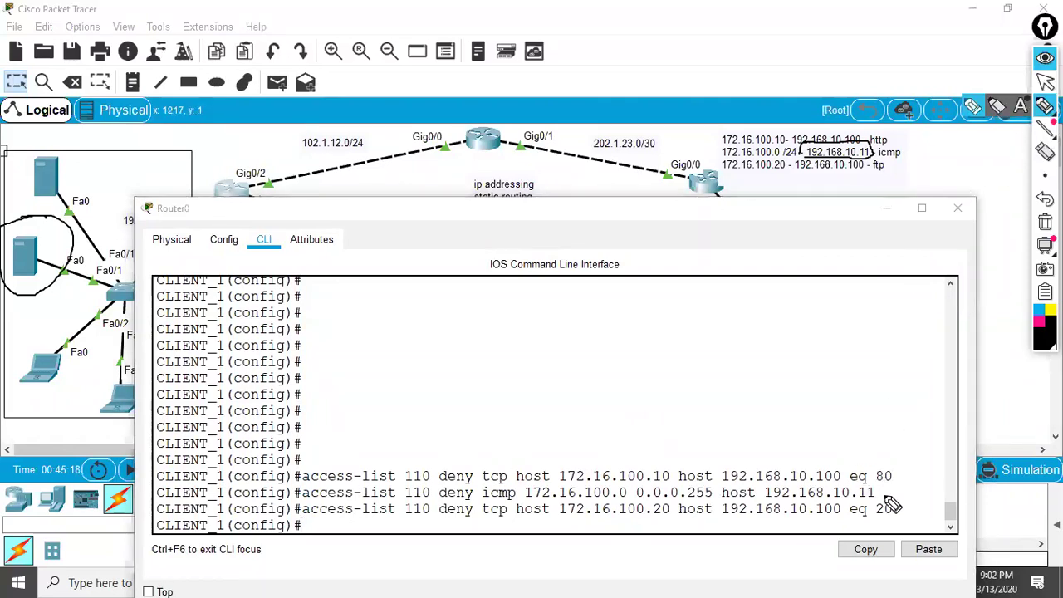
mouse_move(429, 323)
mouse_down()
mouse_move(430, 362)
mouse_move(485, 314)
mouse_move(435, 361)
mouse_move(435, 340)
mouse_move(669, 286)
mouse_move(603, 329)
mouse_up()
click(464, 332)
mouse_move(551, 296)
mouse_down()
mouse_move(615, 271)
mouse_move(689, 270)
mouse_up()
mouse_move(816, 223)
mouse_down()
mouse_move(824, 291)
mouse_move(888, 287)
mouse_move(821, 291)
mouse_up()
drag(852, 257, 648, 324)
mouse_move(678, 287)
mouse_down()
mouse_move(699, 333)
mouse_move(643, 349)
mouse_up()
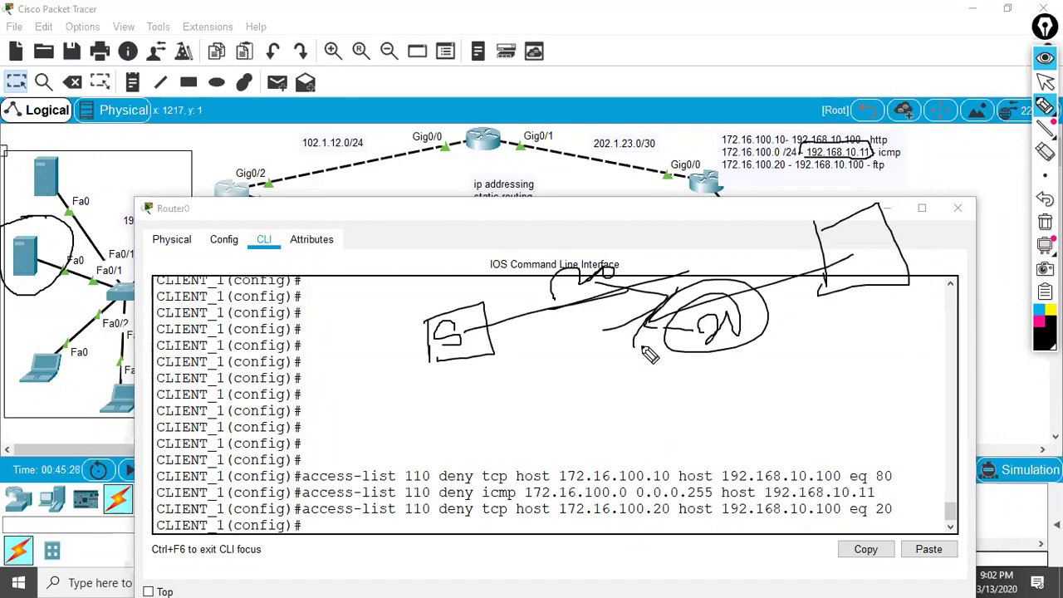
mouse_move(635, 274)
mouse_down()
mouse_move(506, 301)
mouse_move(619, 242)
mouse_up()
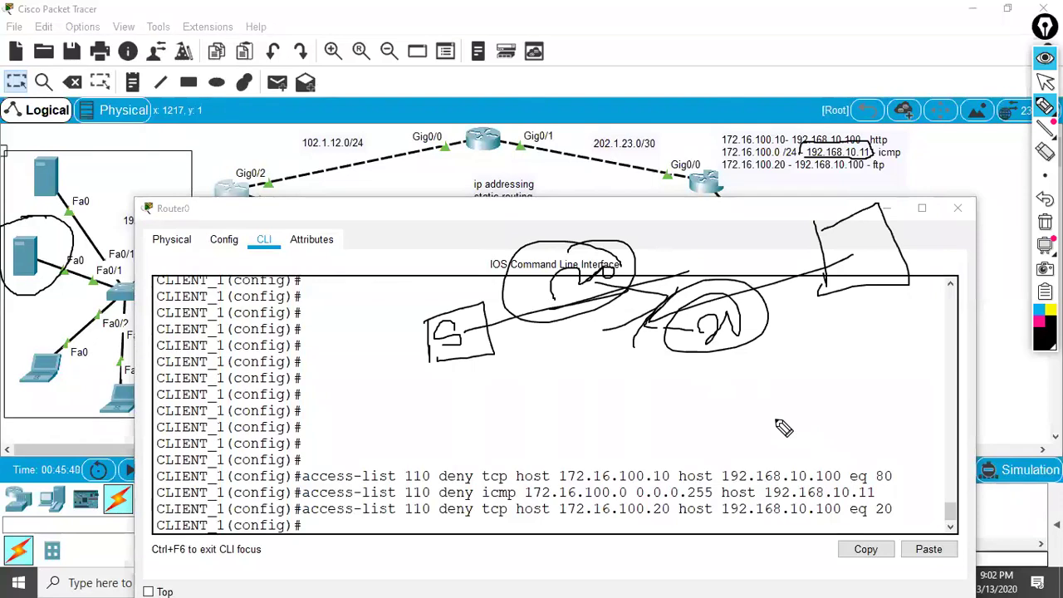
- Clear all ink annotations and return to the select tool
key(ctrl+Delete)
mouse_move(1042, 123)
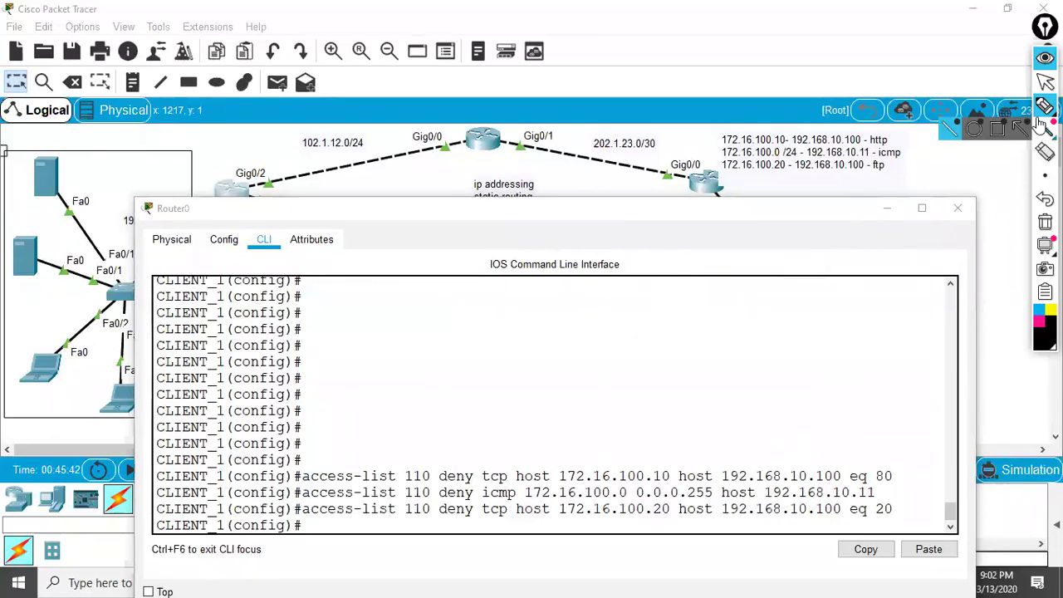
click(1046, 81)
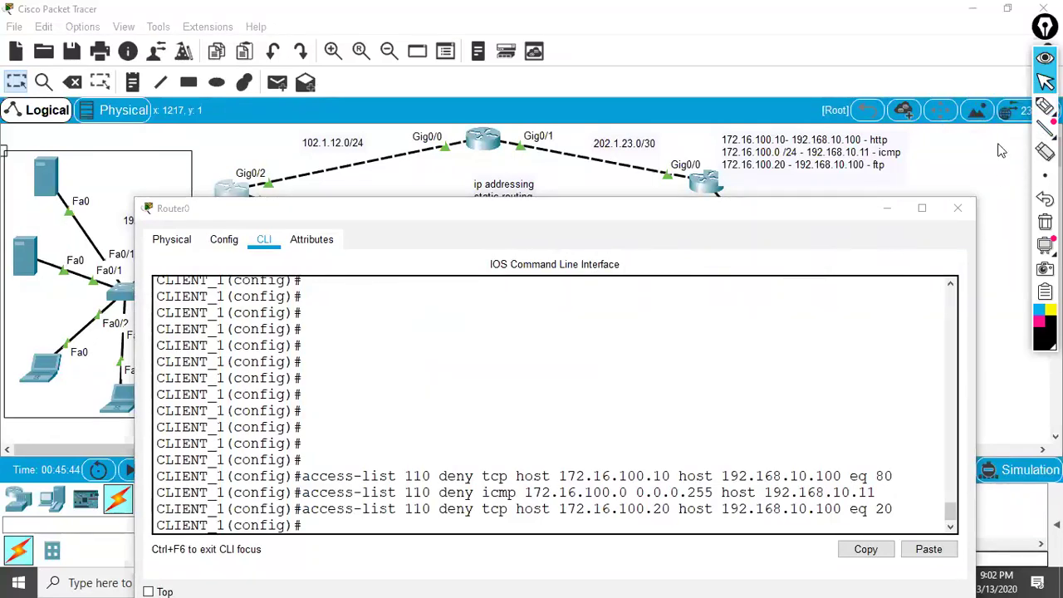
- Add a TCP port 21 deny by reusing the recalled port 20 entry
click(904, 515)
key(Return)
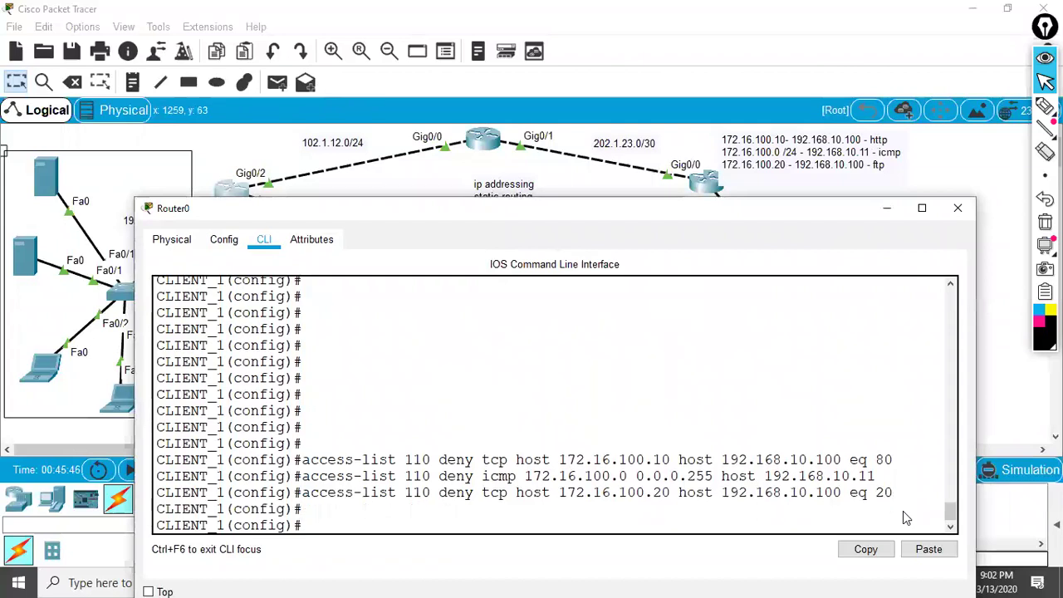
key(Up)
text(21)
key(Return)
key(Return)
key(Return)
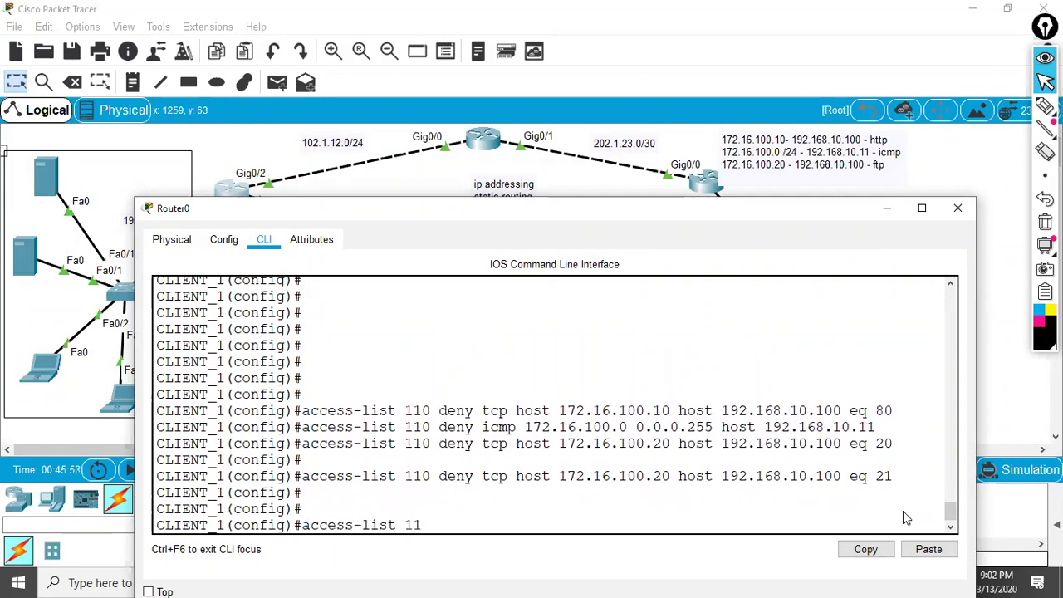
- Deny UDP ports 67 and 68 from 10.10.10.0 0.0.0.7 to host 100.1.1.10
text(access-list 110 deny u)
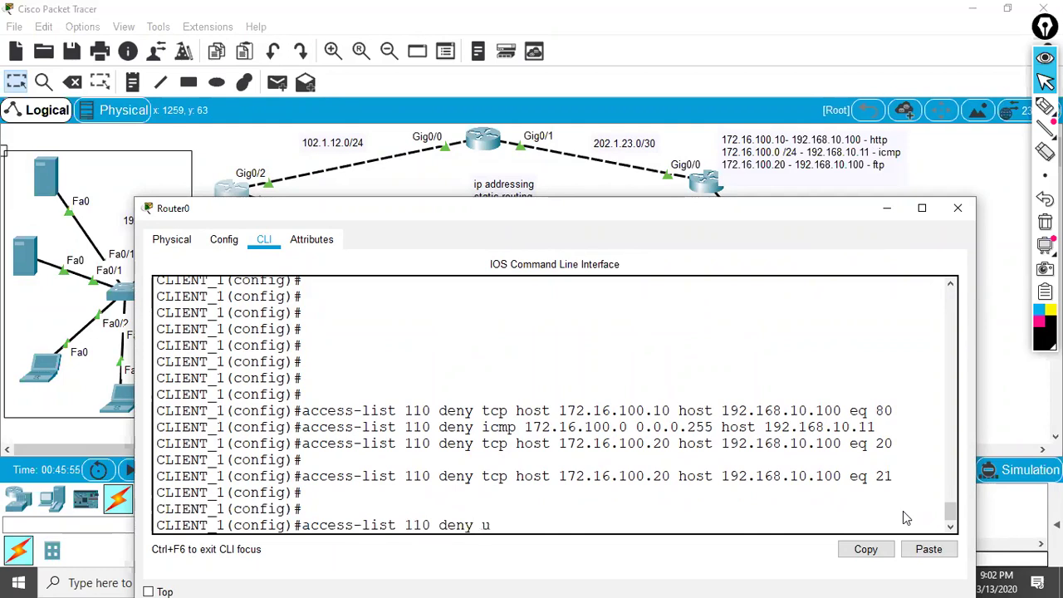
text(dp 10.10.10.0)
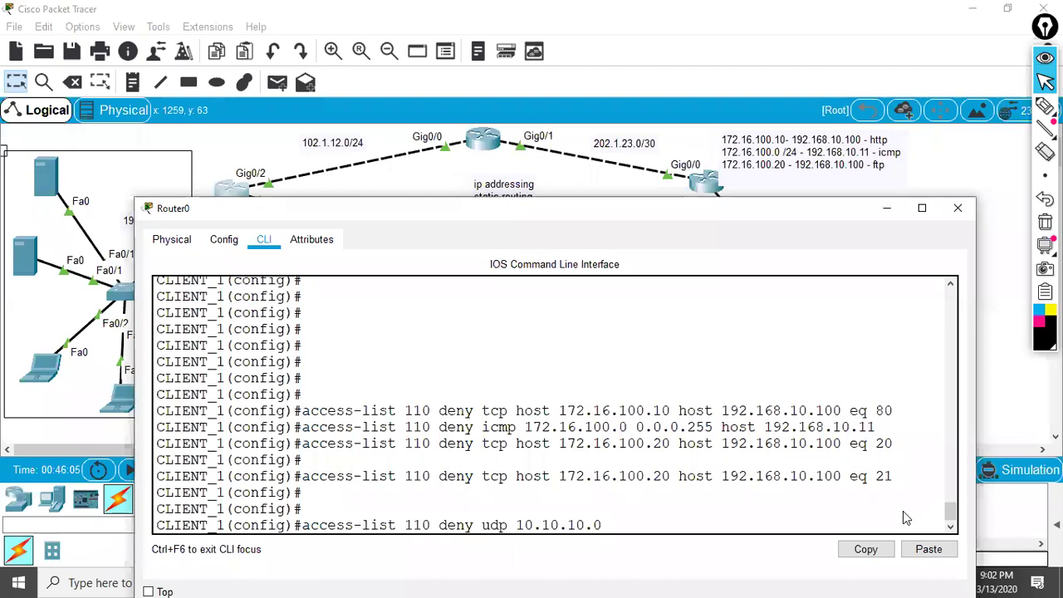
text(.0.7)
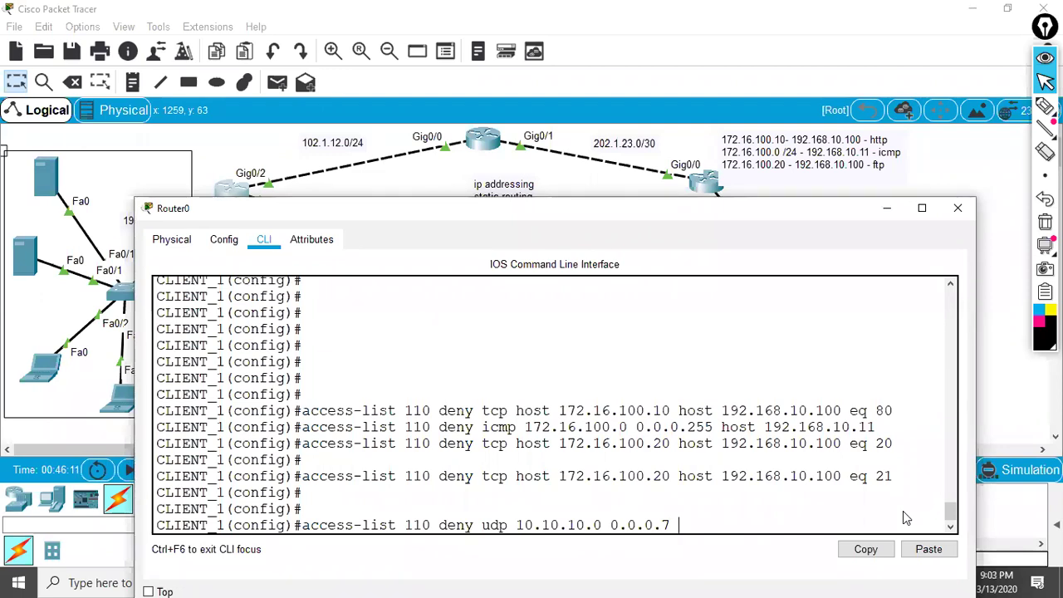
text( host)
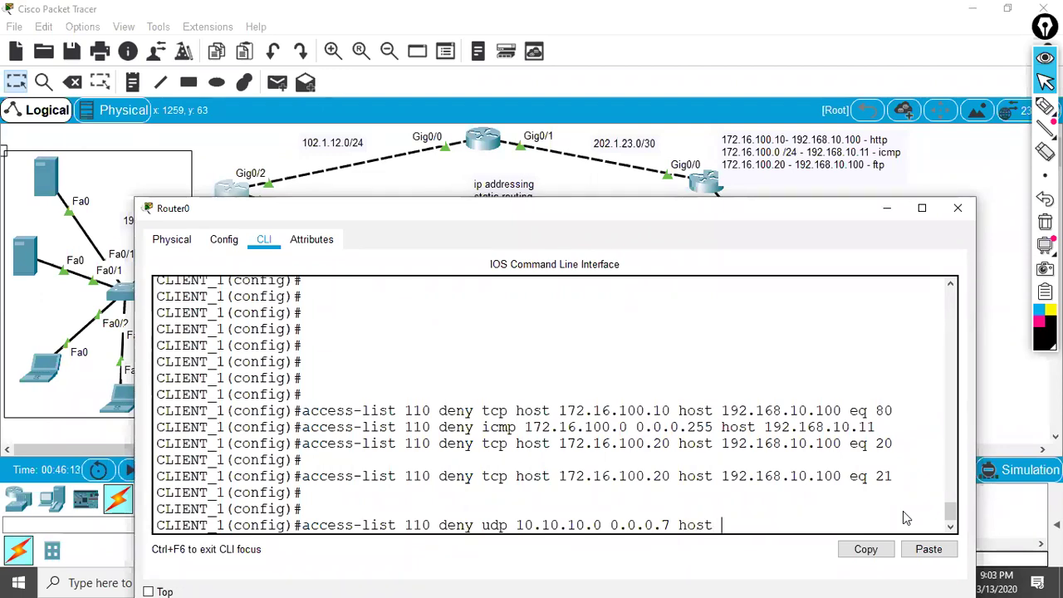
text( 100.1.1.10 e)
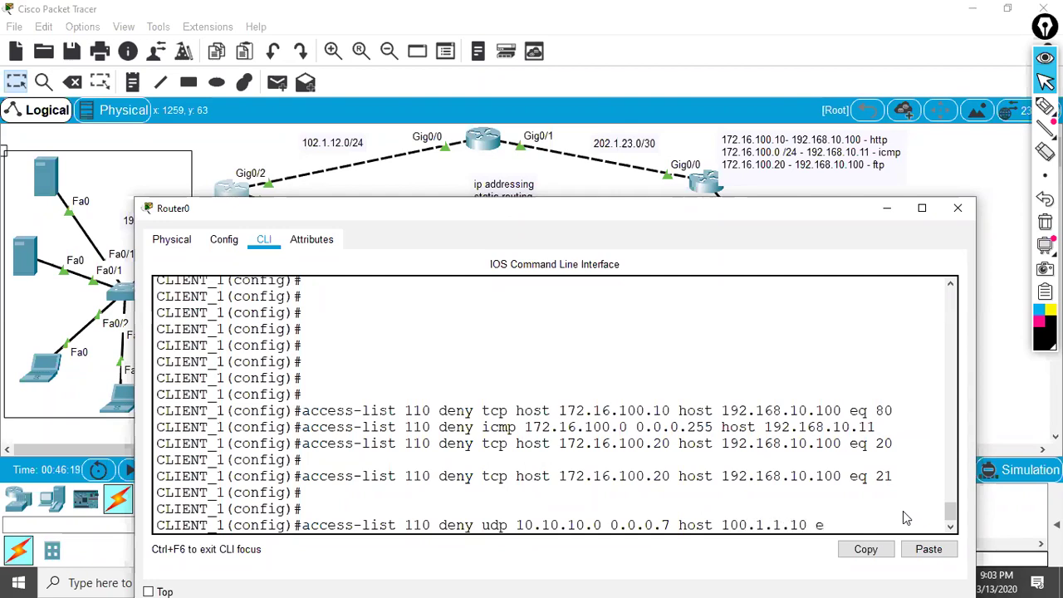
text(q 67)
key(Return)
key(Up)
key(BackSpace)
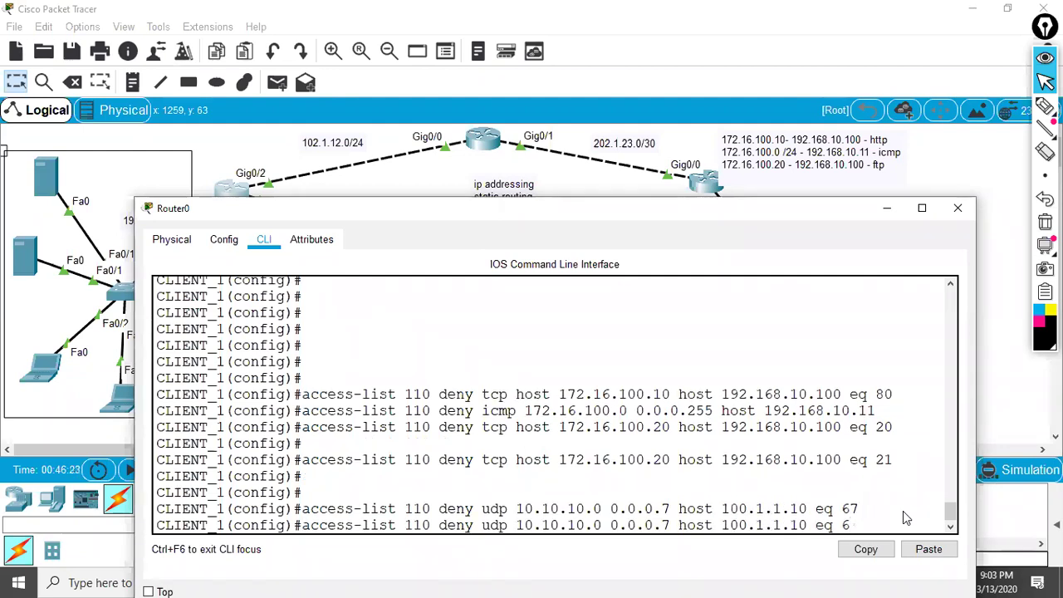
text(8)
key(Return)
key(Return)
key(Return)
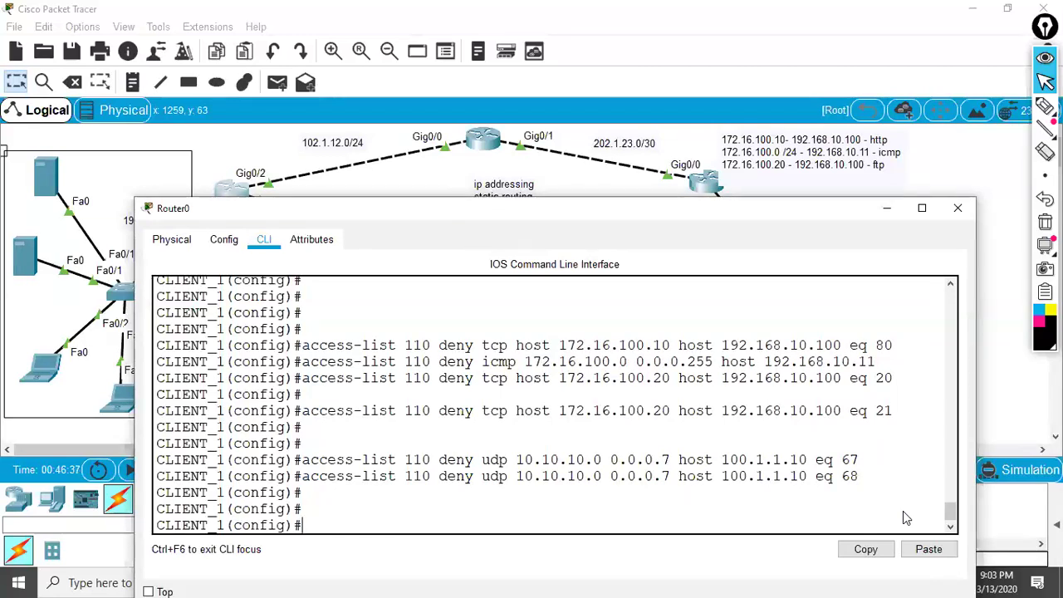
click(1044, 125)
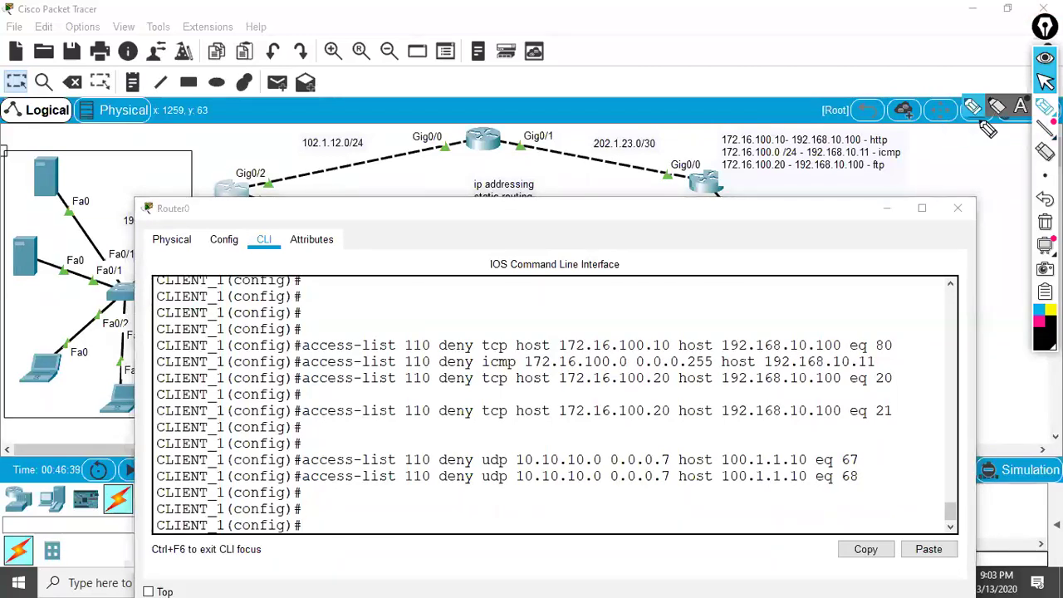
- Annotate the first three rules with sequence numbers 10, 20 and 30, then clear the ink
drag(420, 340, 495, 298)
drag(409, 318, 394, 344)
drag(460, 310, 480, 306)
mouse_move(509, 271)
mouse_down()
mouse_move(524, 307)
mouse_move(509, 301)
mouse_up()
mouse_move(544, 271)
mouse_down()
mouse_move(541, 297)
mouse_move(461, 359)
mouse_up()
mouse_move(591, 309)
mouse_down()
mouse_move(615, 324)
mouse_move(640, 309)
mouse_move(558, 378)
mouse_move(608, 367)
mouse_up()
mouse_move(701, 316)
mouse_down()
mouse_move(703, 341)
mouse_move(731, 315)
mouse_up()
click(1045, 81)
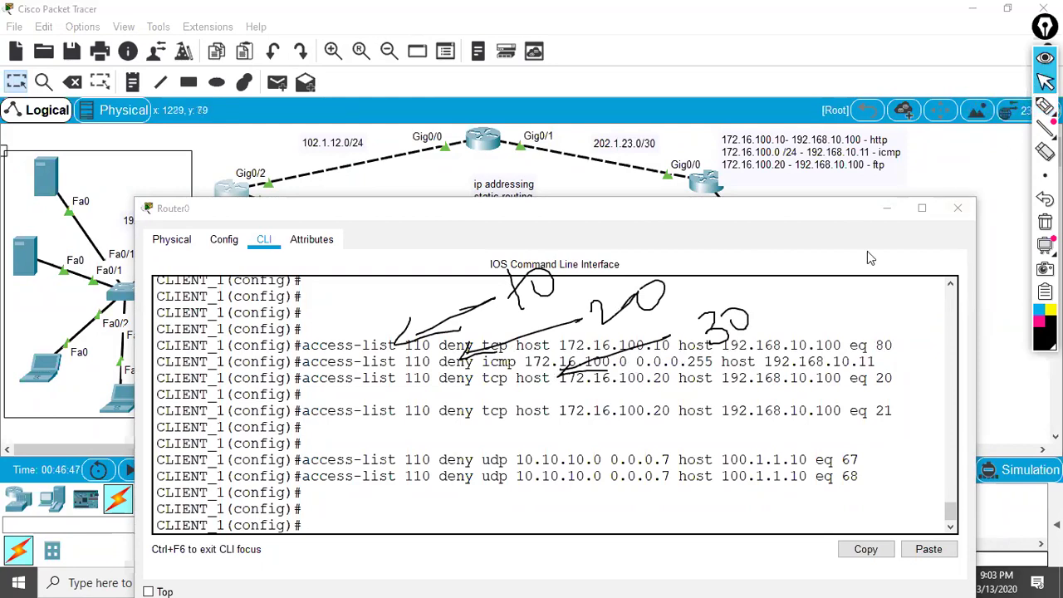
key(ctrl+shift+c)
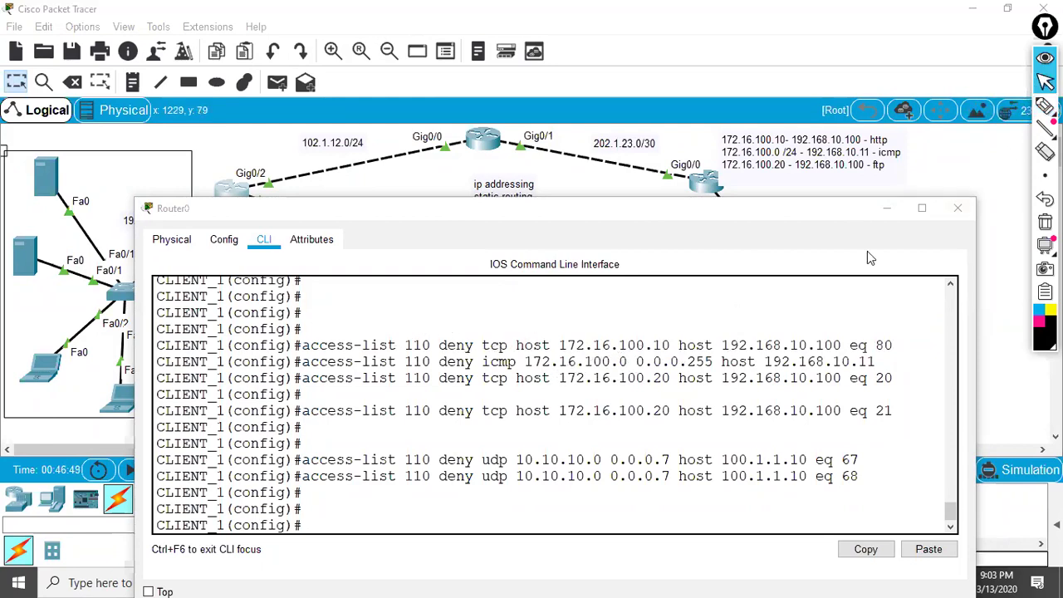
- Show access list 10, then correct the command to display access list 110
click(731, 378)
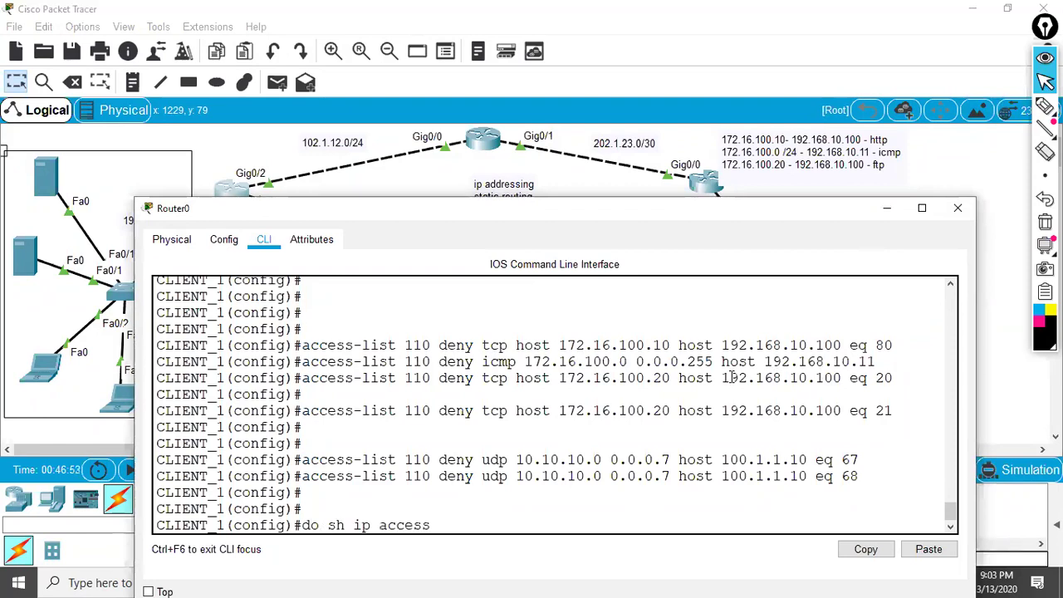
key(Return)
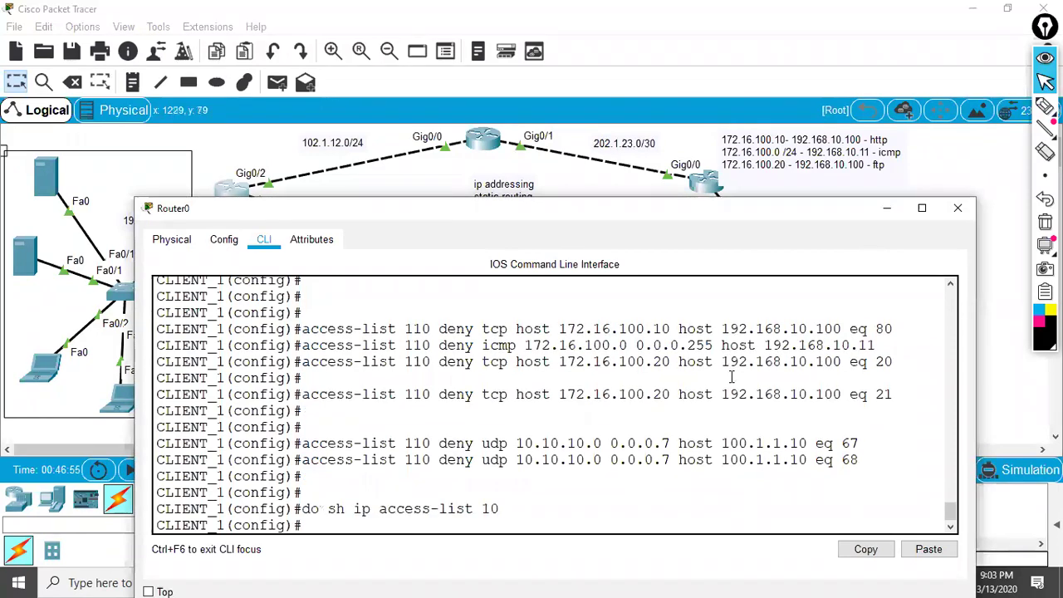
key(Up)
key(BackSpace)
text(10)
key(Return)
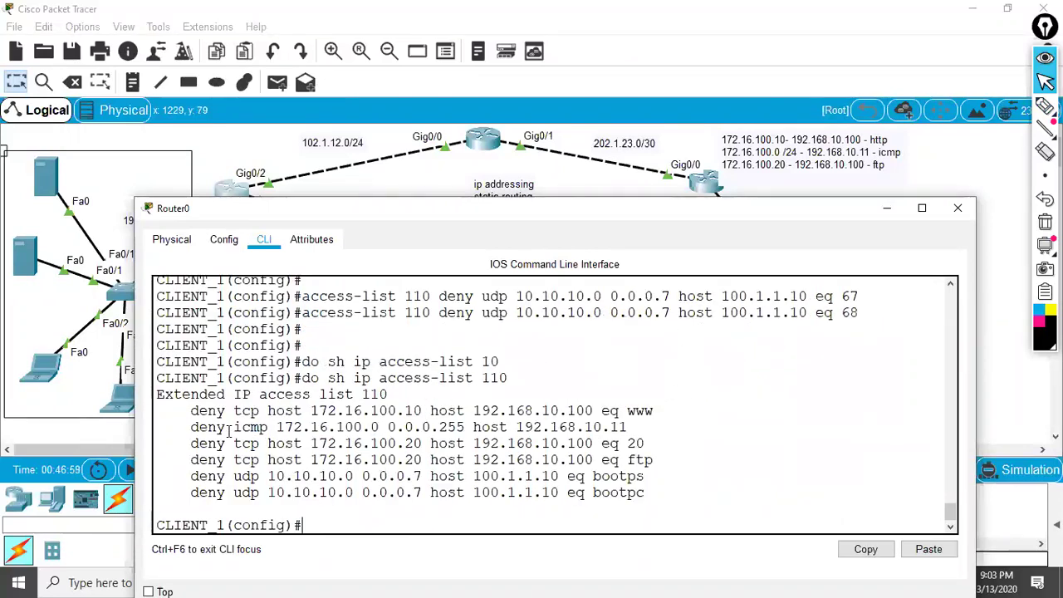
drag(183, 397, 597, 460)
- Run do sh access-list to view list 110's entries numbered 10 through 60
key(Up)
key(BackSpace)
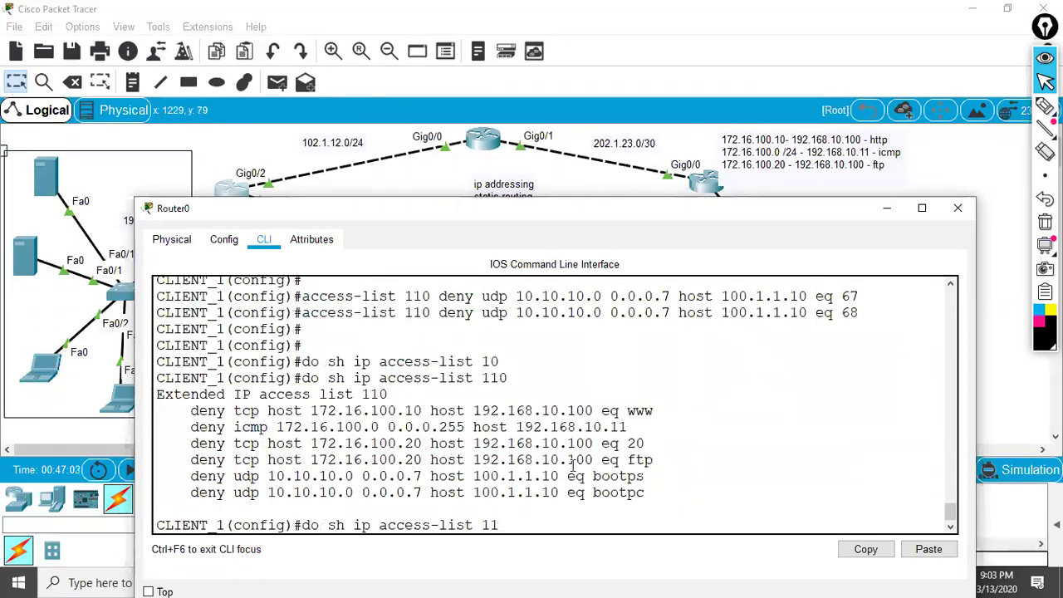
key(BackSpace)
key(BackSpace)
key(BackSpace)
key(BackSpace)
key(BackSpace)
key(BackSpace)
key(BackSpace)
key(BackSpace)
key(BackSpace)
key(BackSpace)
key(BackSpace)
key(BackSpace)
key(BackSpace)
text(access-list)
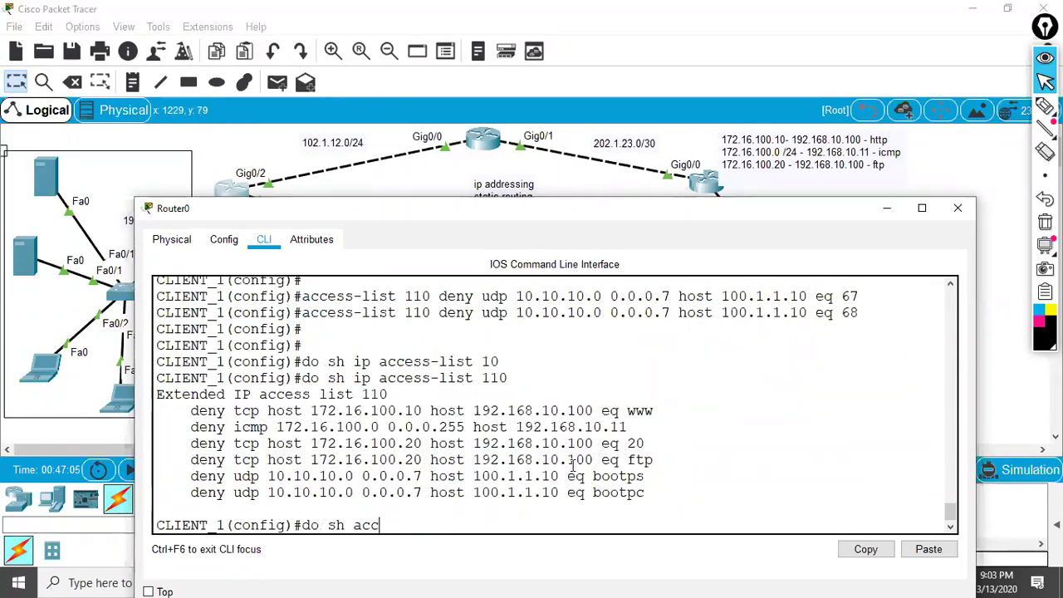
key(Return)
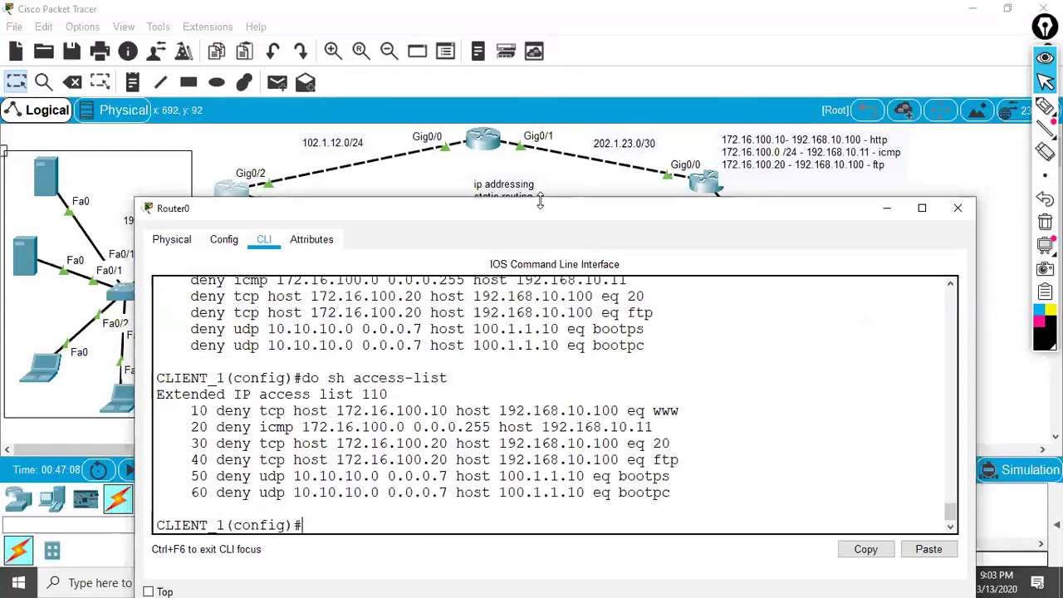
drag(540, 208, 540, 88)
click(1046, 107)
mouse_move(312, 235)
mouse_down()
mouse_move(472, 241)
mouse_move(522, 223)
mouse_up()
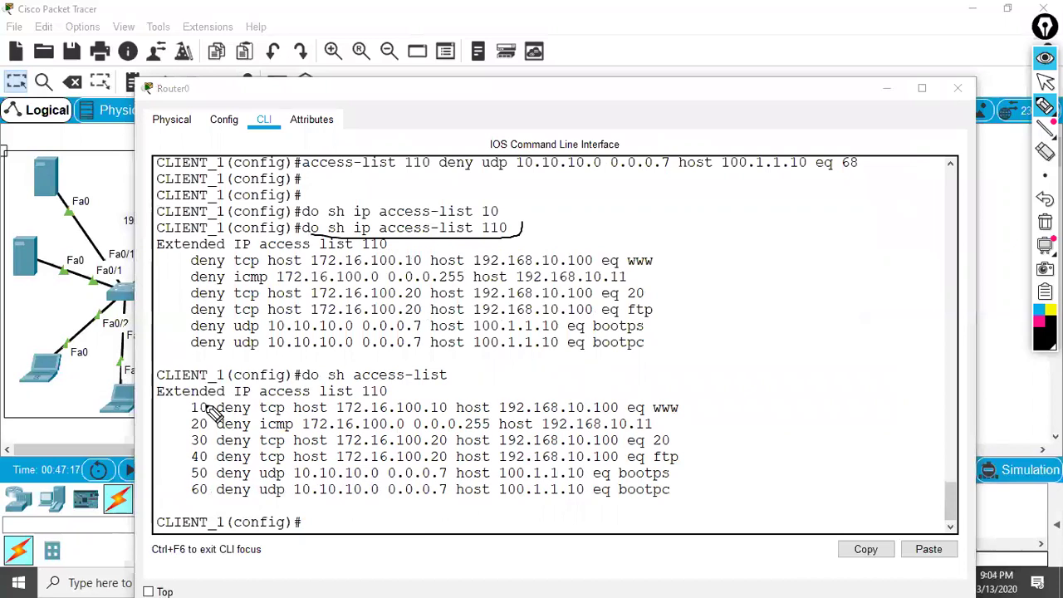
drag(307, 387, 467, 382)
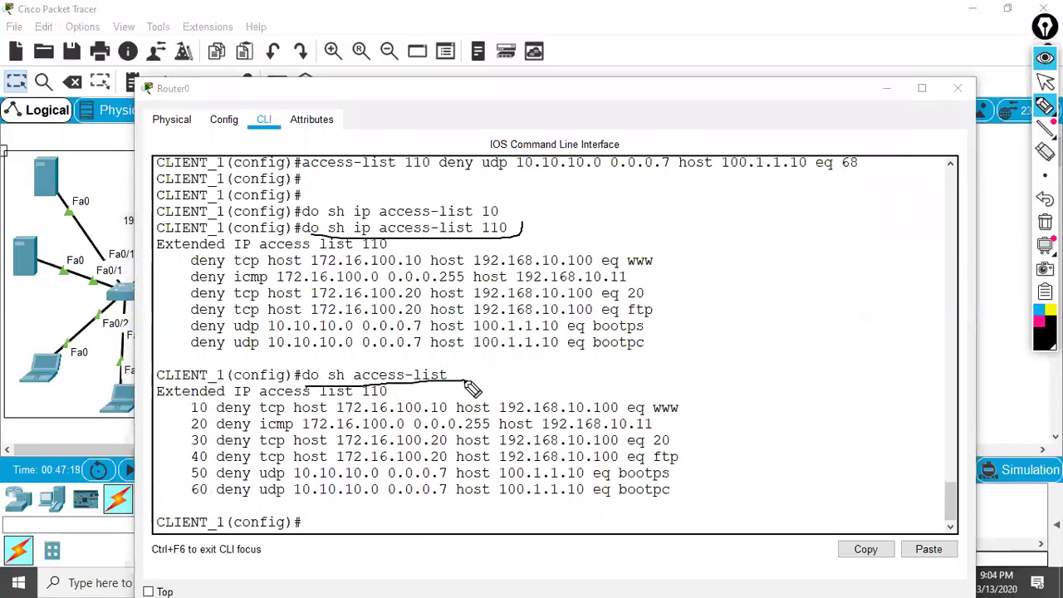
drag(165, 408, 187, 415)
drag(656, 415, 697, 413)
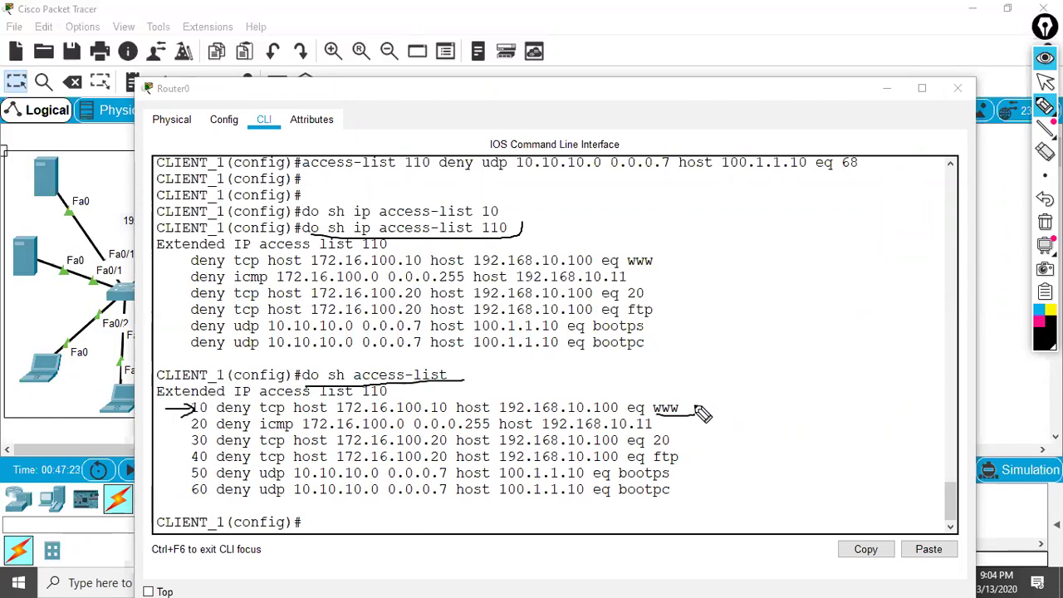
drag(257, 432, 303, 426)
drag(673, 447, 720, 433)
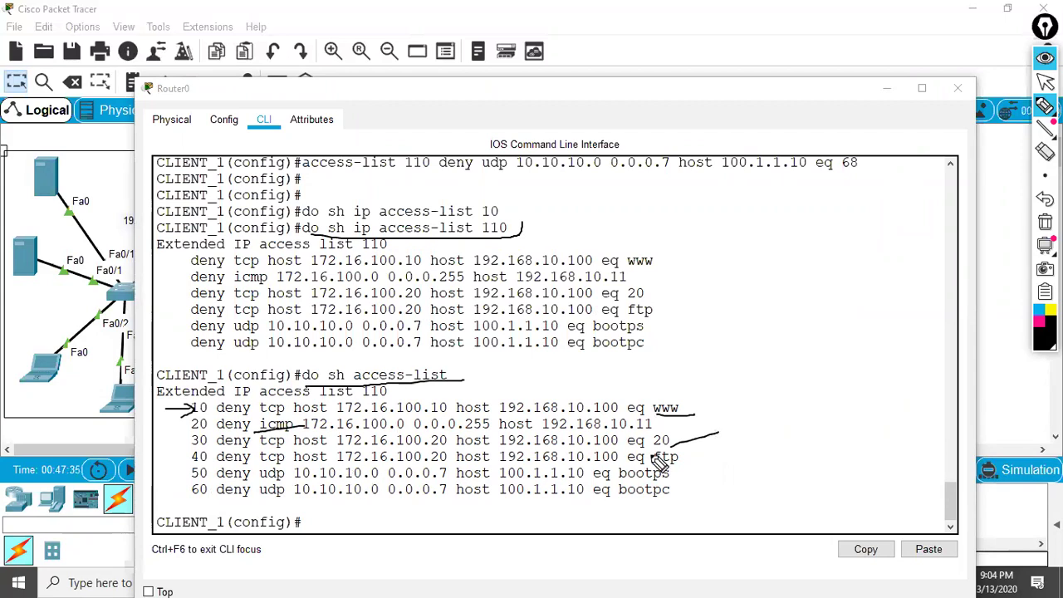
mouse_move(680, 474)
mouse_down()
mouse_move(733, 468)
mouse_move(726, 503)
mouse_move(615, 502)
mouse_move(694, 494)
mouse_up()
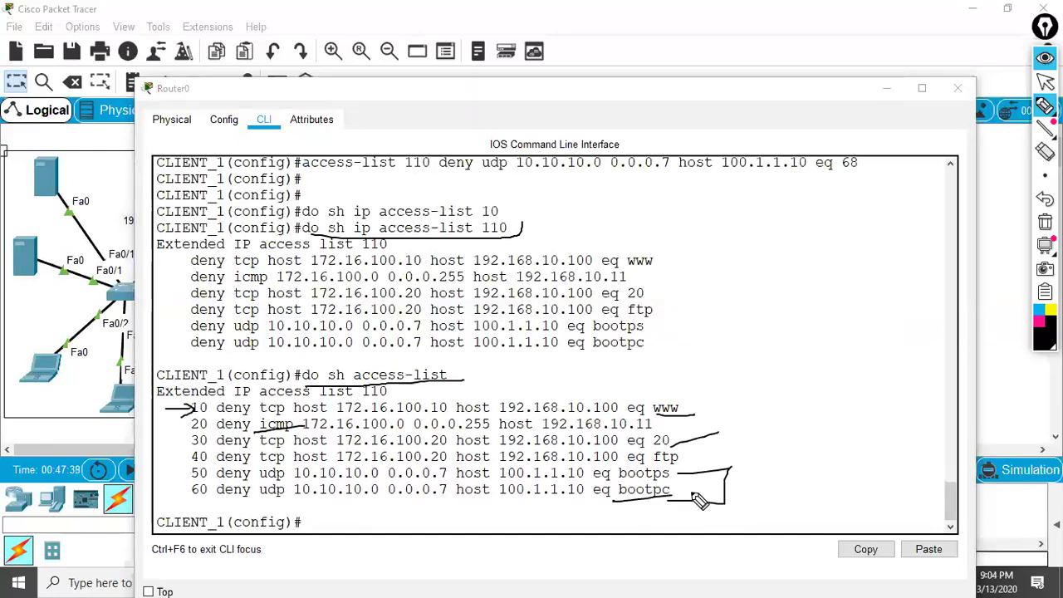
key(ctrl+shift+c)
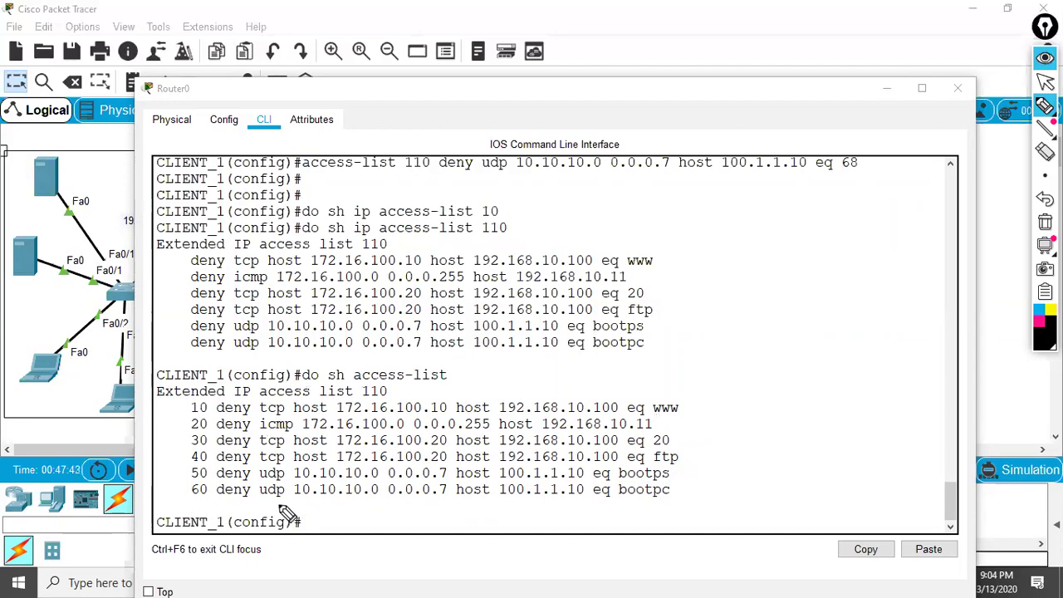
mouse_move(190, 404)
mouse_down()
mouse_move(170, 413)
mouse_move(188, 422)
mouse_move(176, 436)
mouse_move(193, 449)
mouse_up()
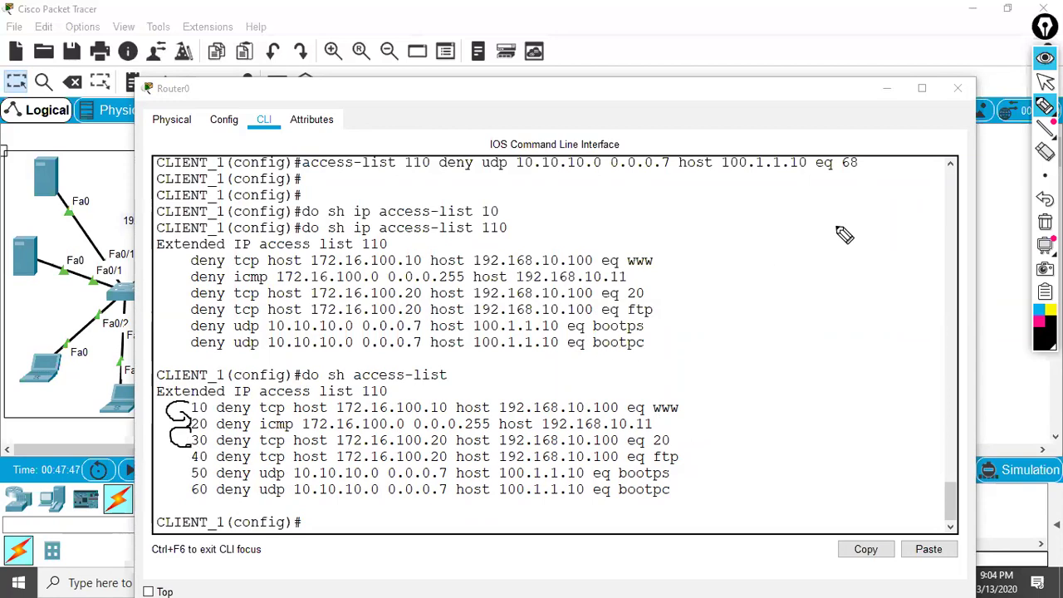
click(1045, 80)
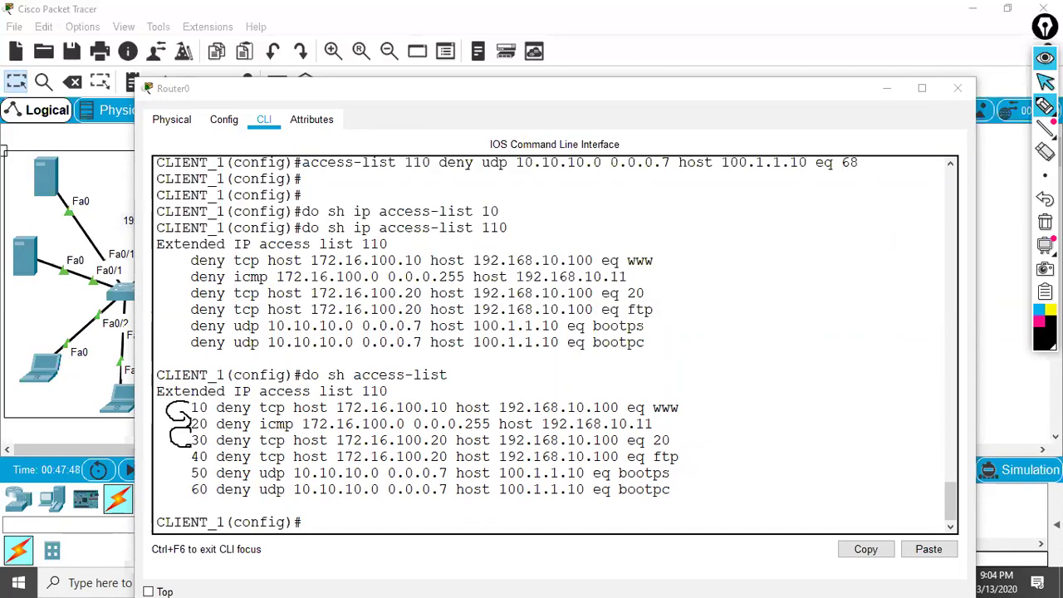
- Type access-list 111 at Router0's configuration prompt
click(390, 524)
text(pe)
key(BackSpace)
key(BackSpace)
text(ac)
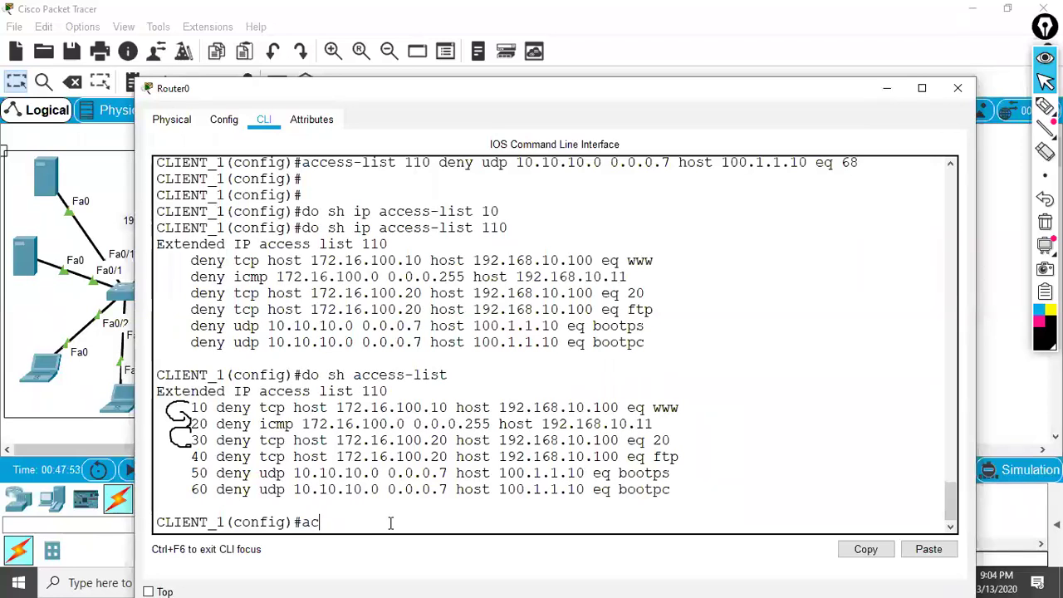
text(cess-ki)
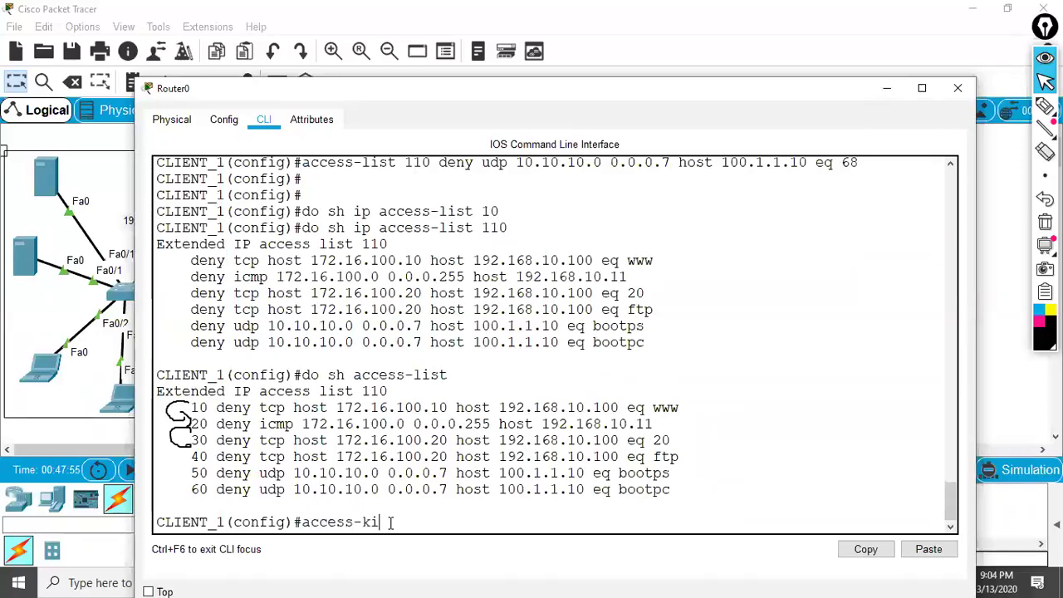
key(BackSpace)
key(BackSpace)
text(list 111)
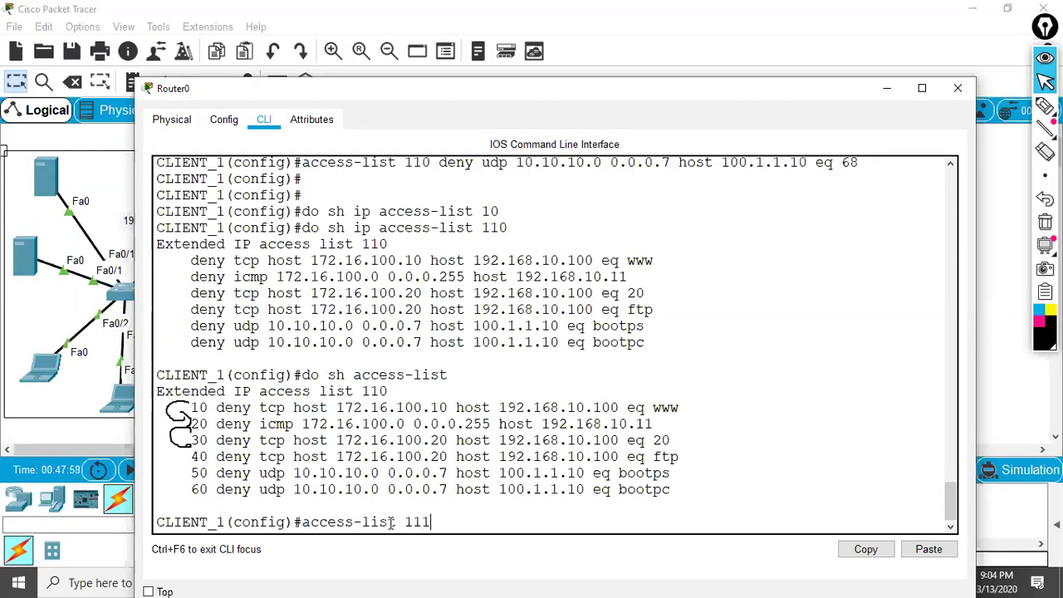
- Circle list number 110, underline entry 60 and underline 111 on the command line
click(1046, 106)
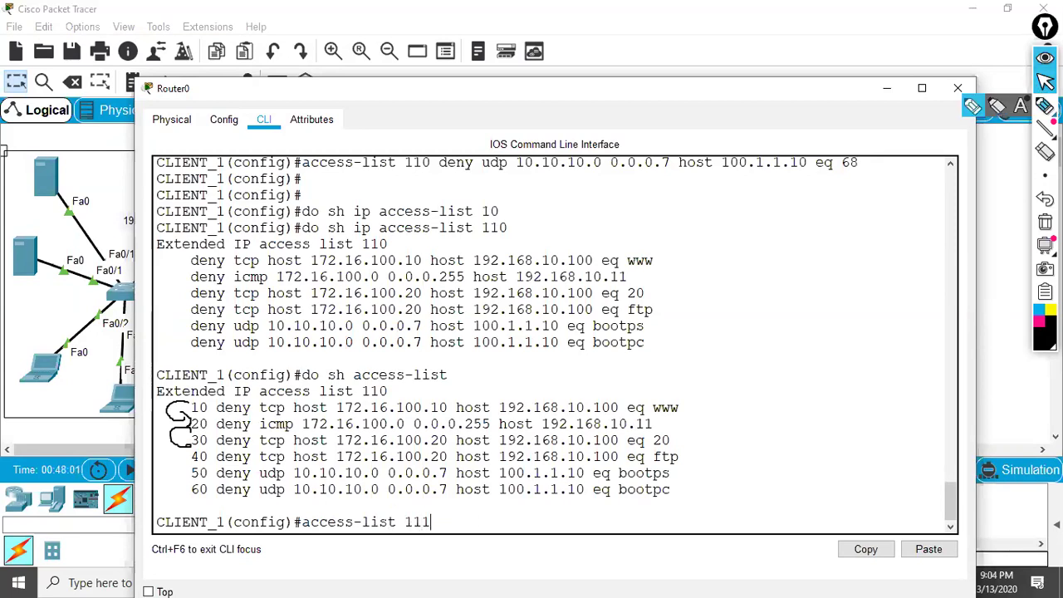
mouse_move(352, 401)
mouse_down()
mouse_move(406, 398)
mouse_move(401, 377)
mouse_move(355, 402)
mouse_up()
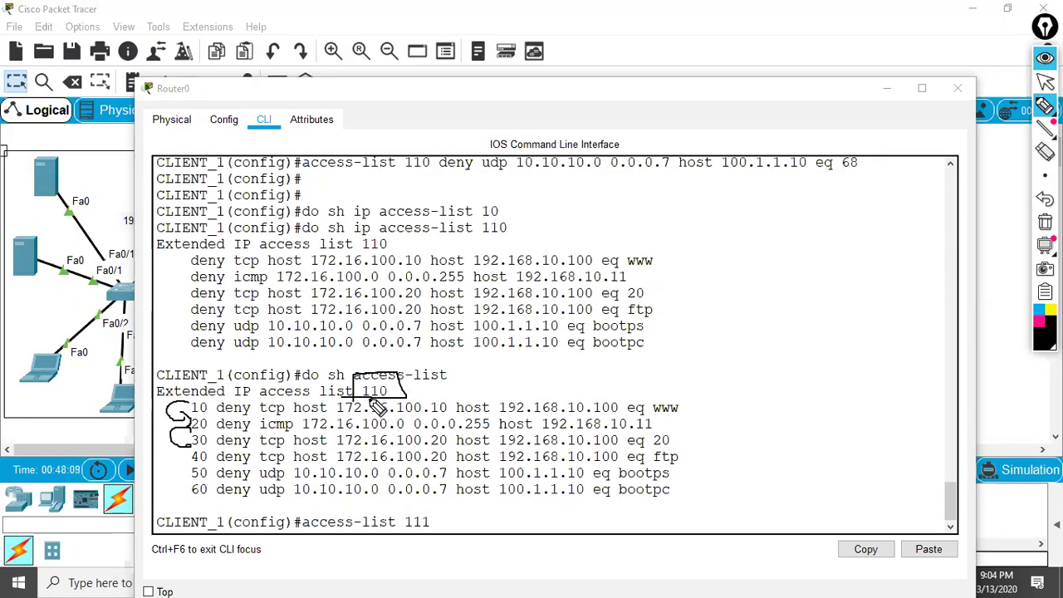
drag(194, 504, 298, 503)
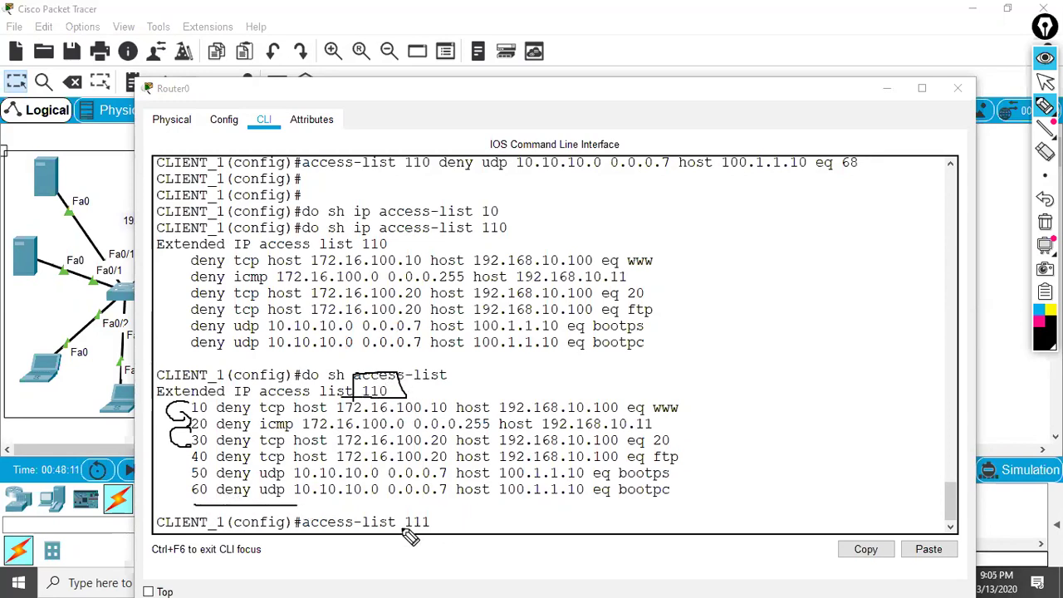
drag(446, 523, 395, 532)
drag(674, 339, 686, 336)
- Sketch a stacked-rules diagram, cross out 111, then clear all ink and return to normal use
drag(886, 264, 959, 223)
drag(740, 311, 756, 513)
drag(735, 356, 806, 336)
drag(727, 399, 833, 356)
drag(706, 439, 826, 397)
drag(771, 459, 837, 433)
drag(389, 538, 459, 522)
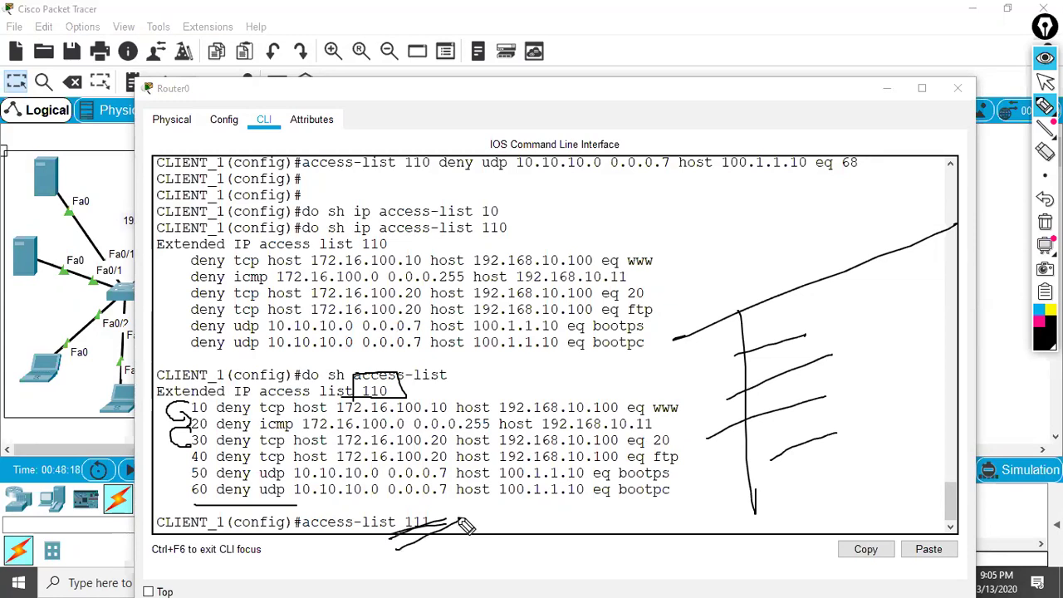
key(ctrl+shift+z)
click(1045, 83)
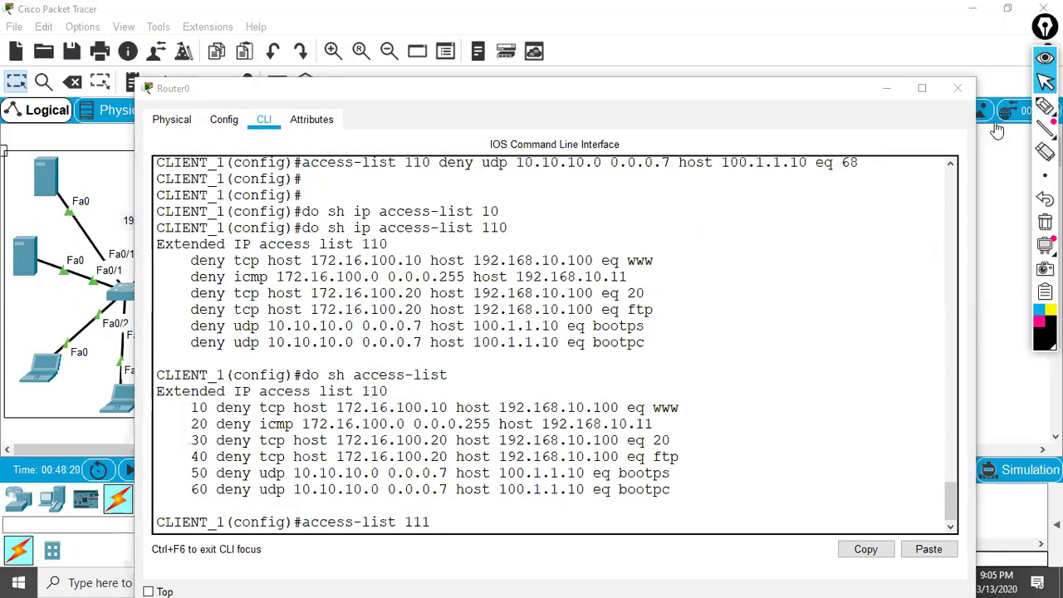
- Enter 'access-list 111 permit ip any any' and list all access lists with do sh access-list
click(437, 521)
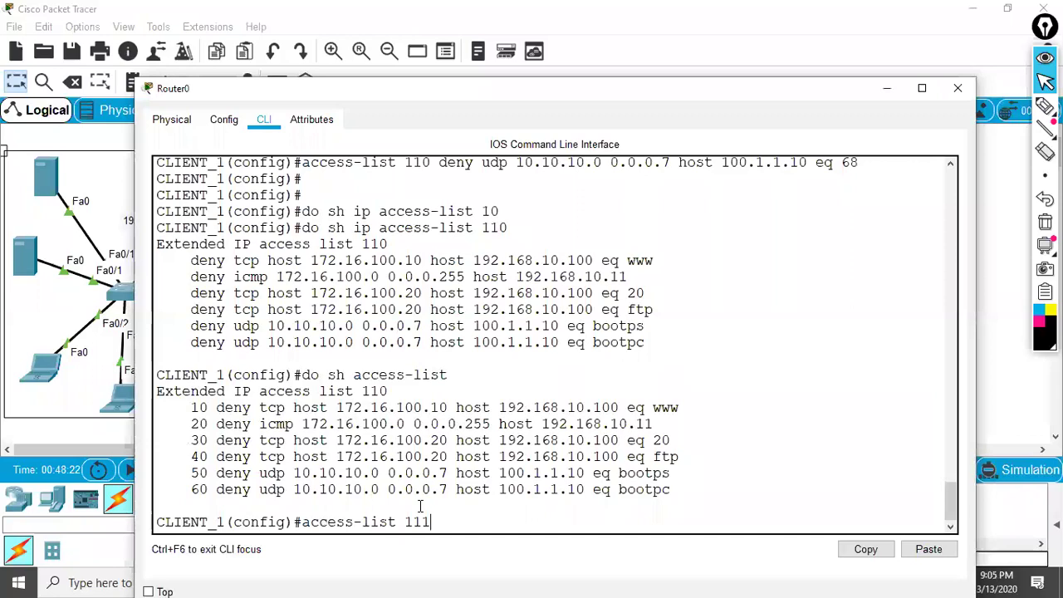
text(rmit)
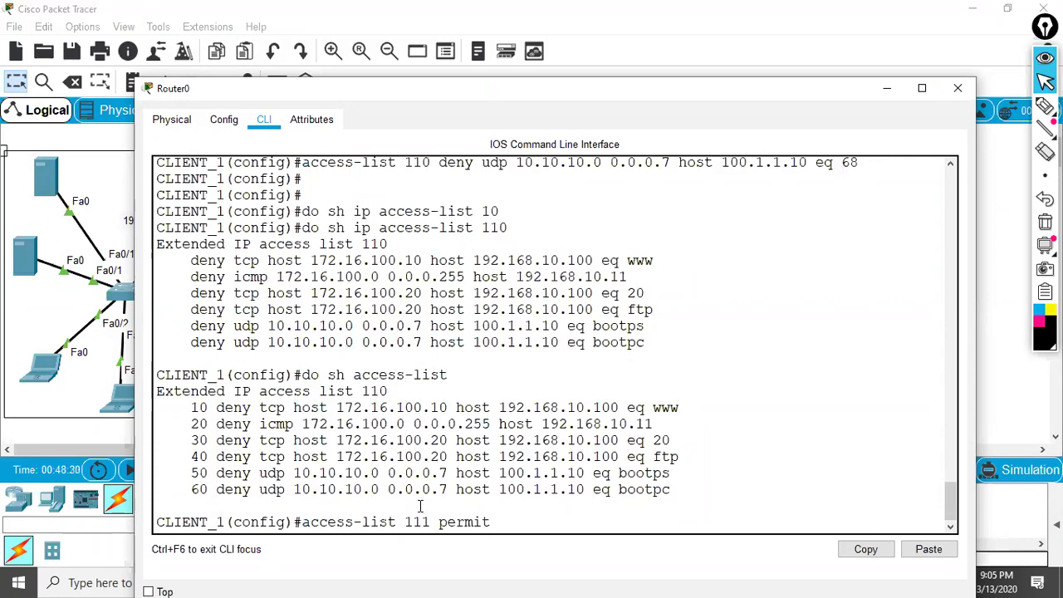
text(tcp)
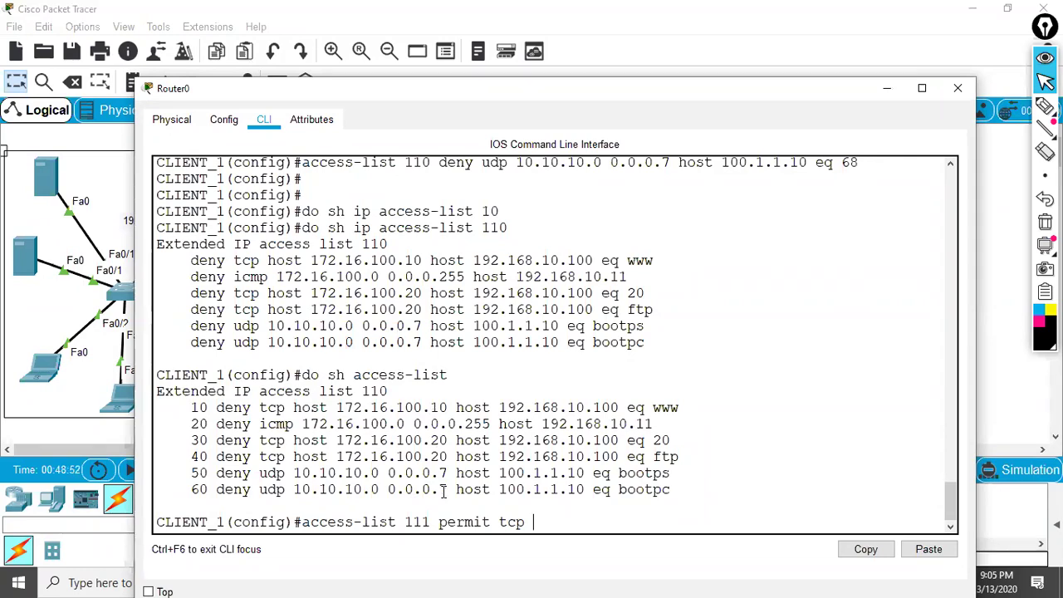
key(BackSpace)
key(BackSpace)
key(BackSpace)
key(BackSpace)
text(ip any any)
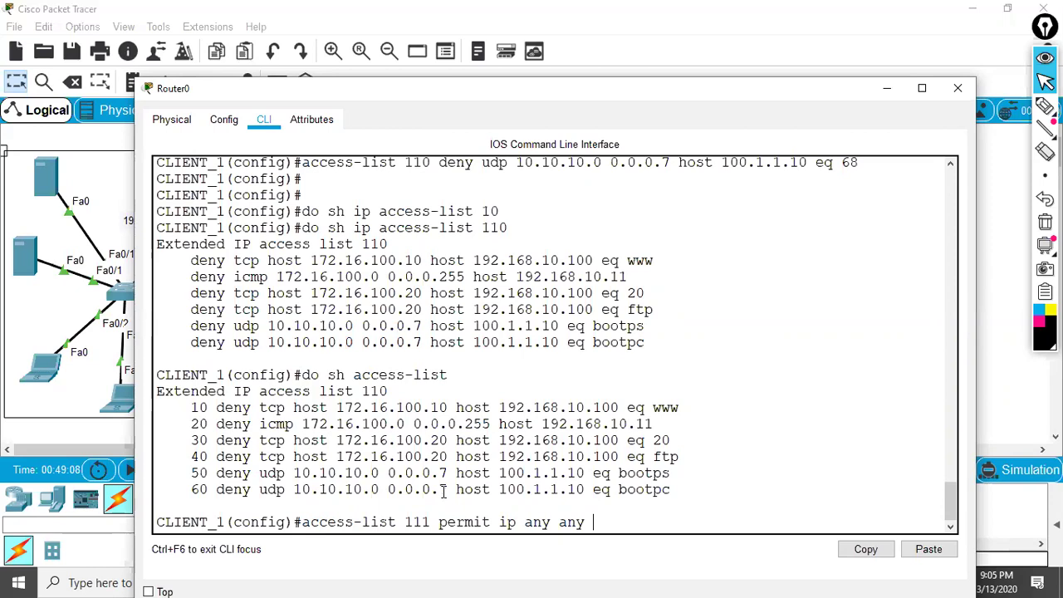
key(Return)
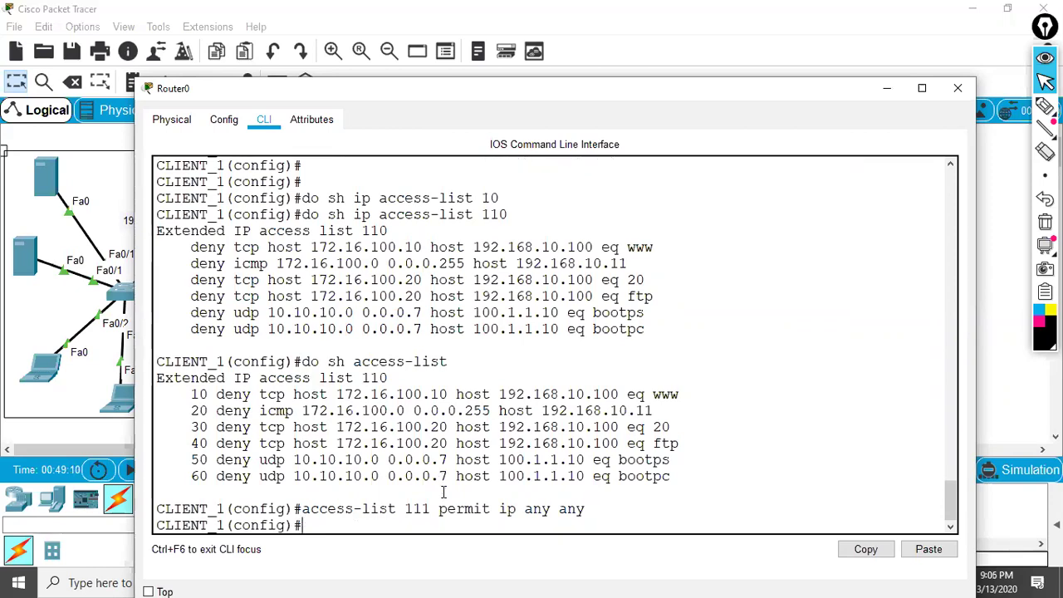
key(Up)
key(Up)
key(Return)
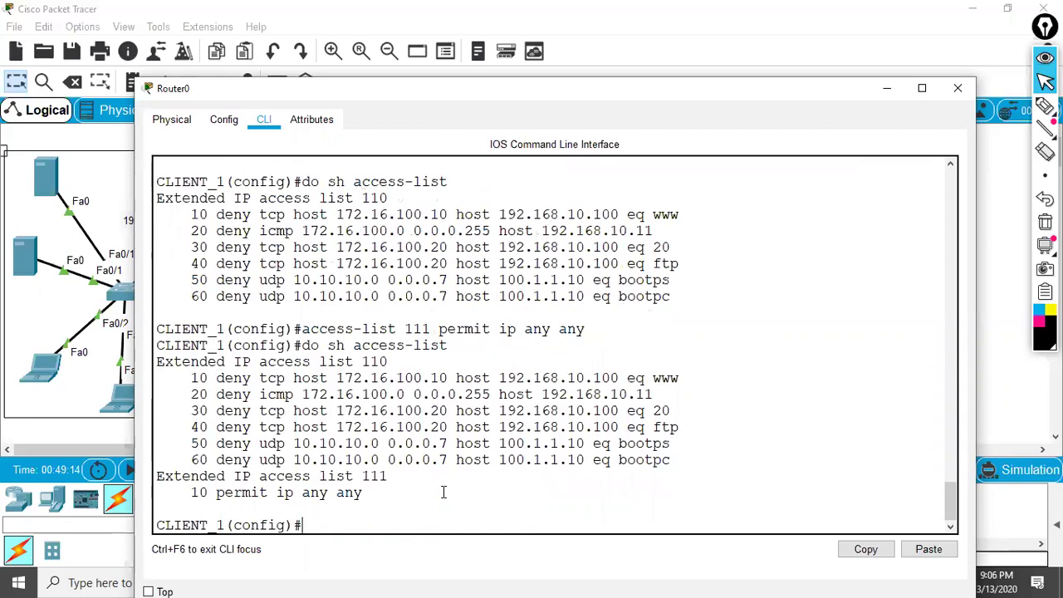
- Remove list 111 with 'no access-list 111 permit ip any any'
key(Up)
key(Up)
key(Left)
key(Left)
key(Left)
key(Left)
key(Left)
key(Left)
key(Left)
key(Left)
key(Left)
key(Left)
key(Left)
key(Left)
key(Left)
key(Left)
key(ctrl+a)
text(no)
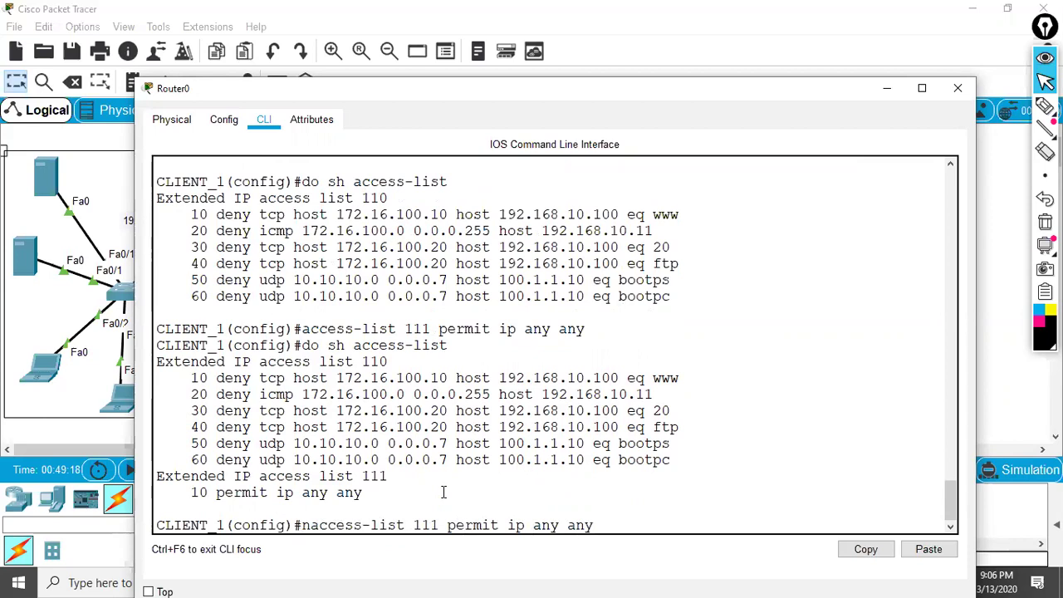
key(Return)
key(Return)
- Add 'access-list 110 permit ip any any' as entry 70 and verify with do sh access-list
key(Up)
key(Up)
key(Up)
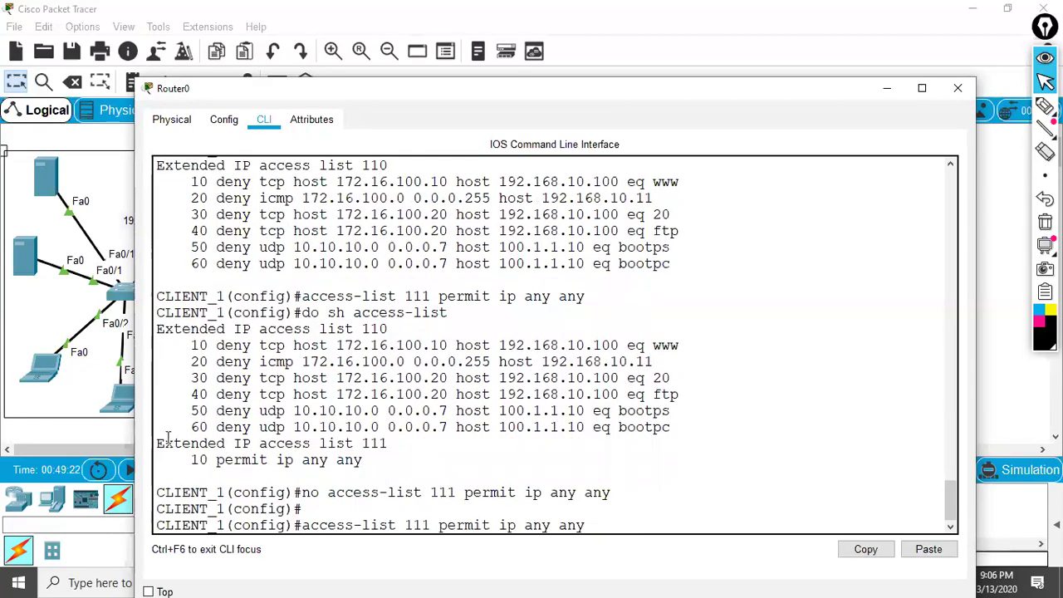
drag(161, 443, 398, 460)
click(416, 459)
click(178, 468)
click(399, 461)
key(Left)
key(Left)
key(Left)
key(Left)
key(Left)
key(Left)
key(BackSpace)
text(0)
key(Return)
key(Return)
key(Return)
text(do)
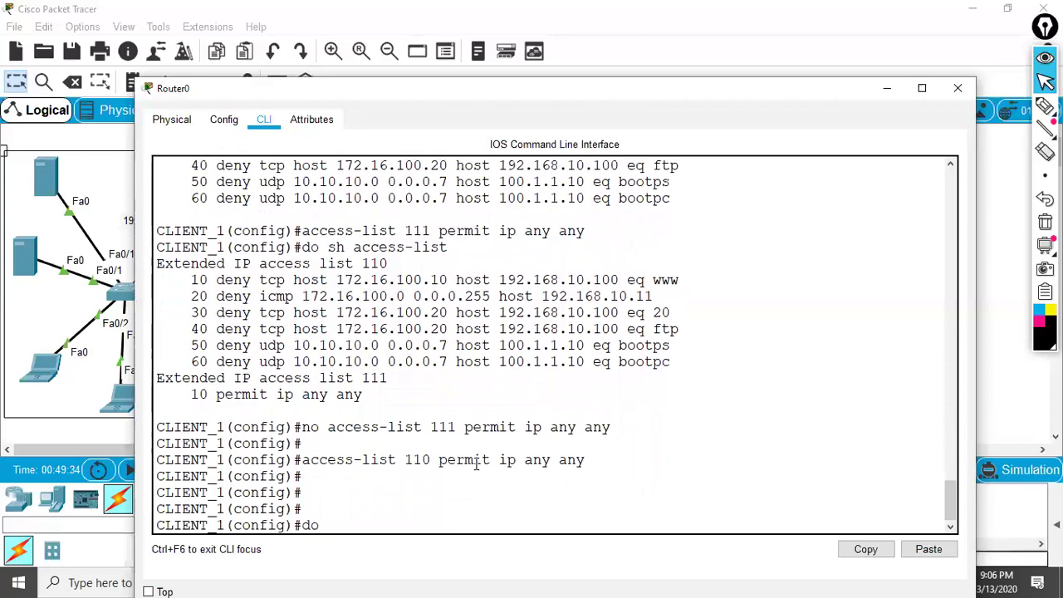
text( sh access-list)
key(Return)
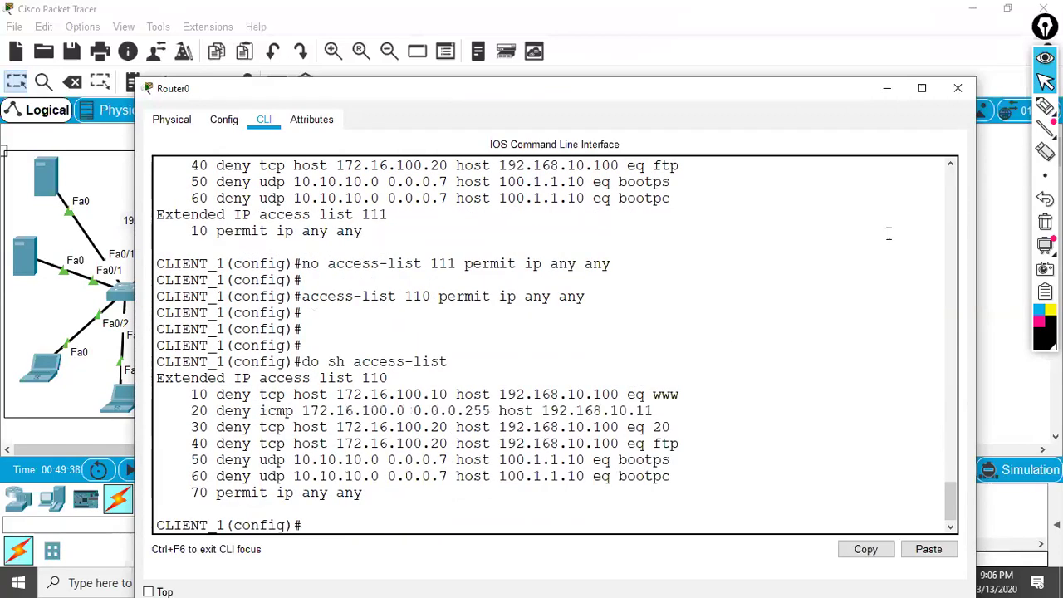
click(1045, 106)
mouse_move(648, 377)
mouse_down()
mouse_move(731, 468)
mouse_move(634, 486)
mouse_up()
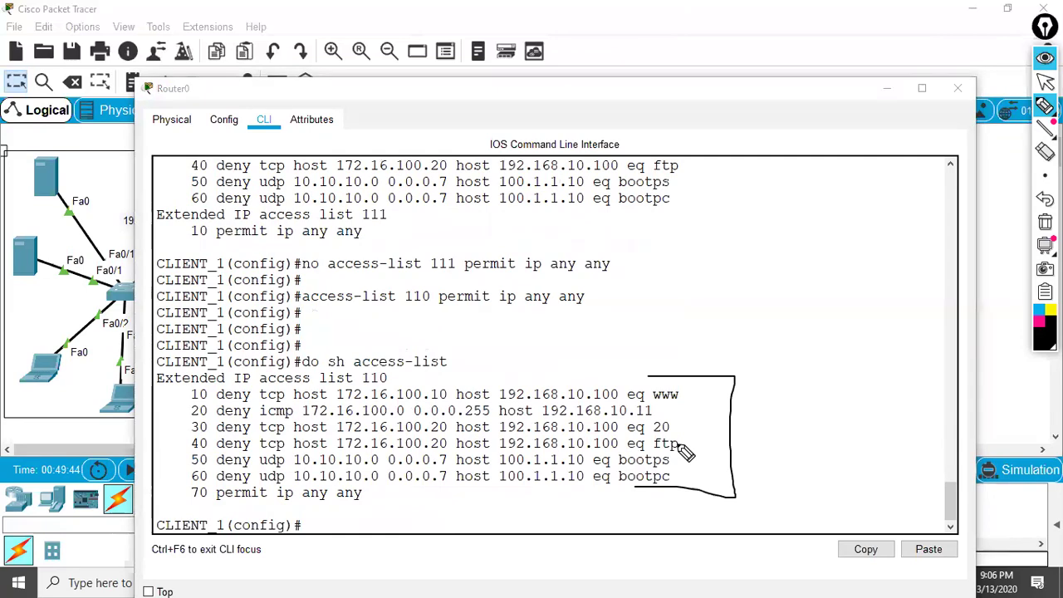
mouse_move(191, 506)
mouse_down()
mouse_move(382, 505)
mouse_move(380, 483)
mouse_move(182, 487)
mouse_move(182, 515)
mouse_up()
drag(391, 498, 552, 480)
drag(486, 516, 583, 500)
mouse_move(708, 321)
mouse_down()
mouse_move(664, 391)
mouse_move(677, 384)
mouse_up()
mouse_move(425, 351)
mouse_down()
mouse_move(378, 397)
mouse_move(407, 392)
mouse_up()
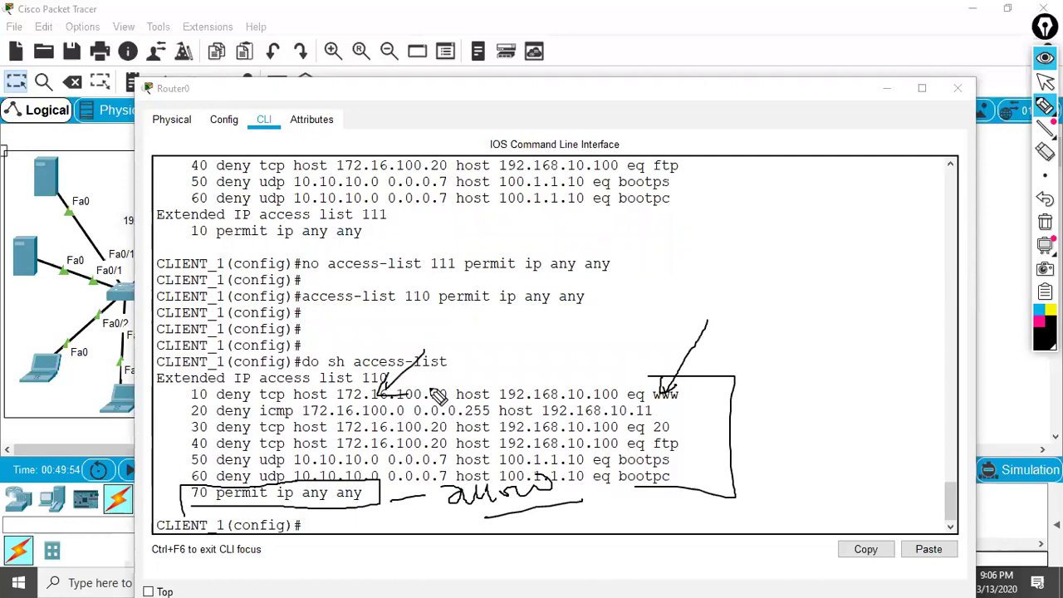
mouse_move(601, 314)
mouse_down()
mouse_move(539, 402)
mouse_move(570, 389)
mouse_up()
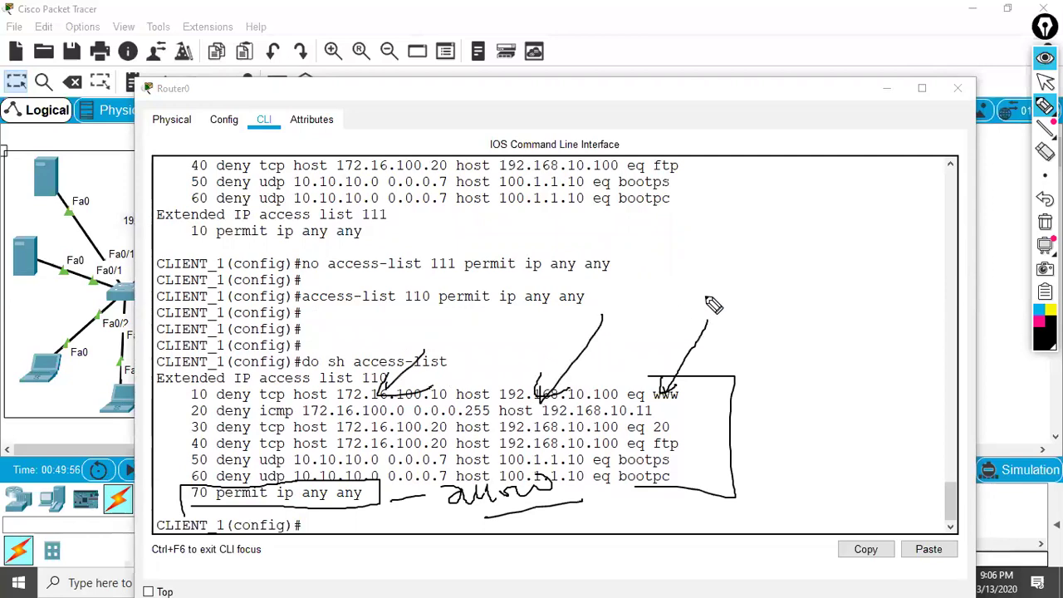
drag(212, 402, 267, 403)
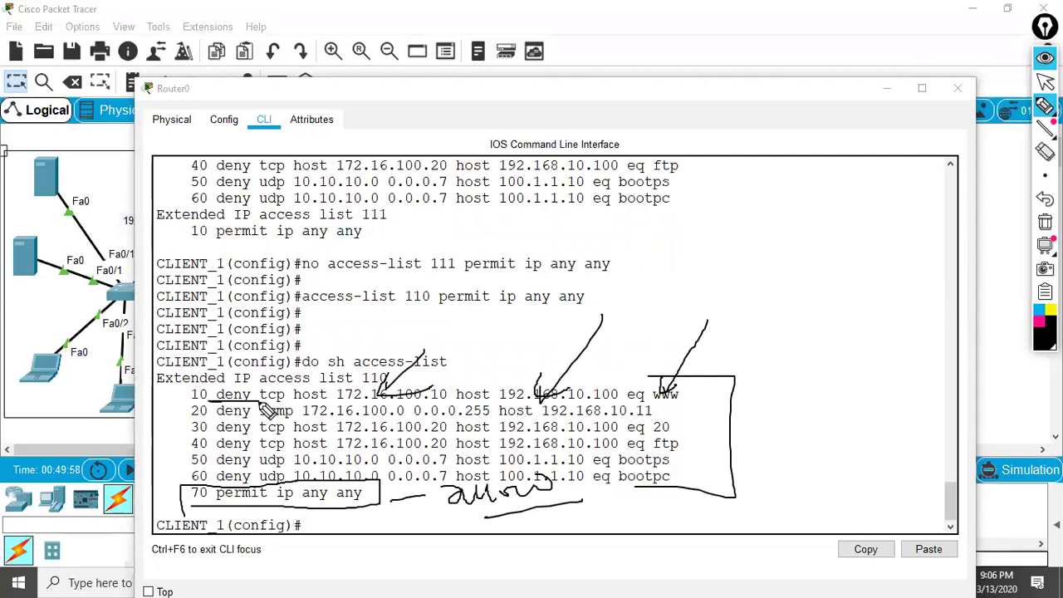
drag(220, 503, 385, 519)
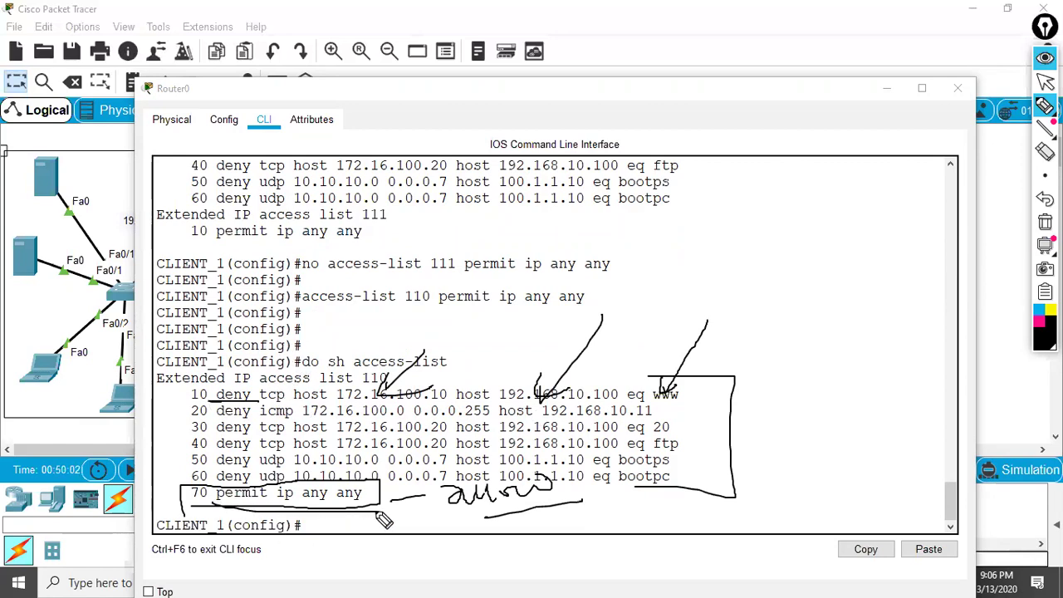
key(ctrl+shift+c)
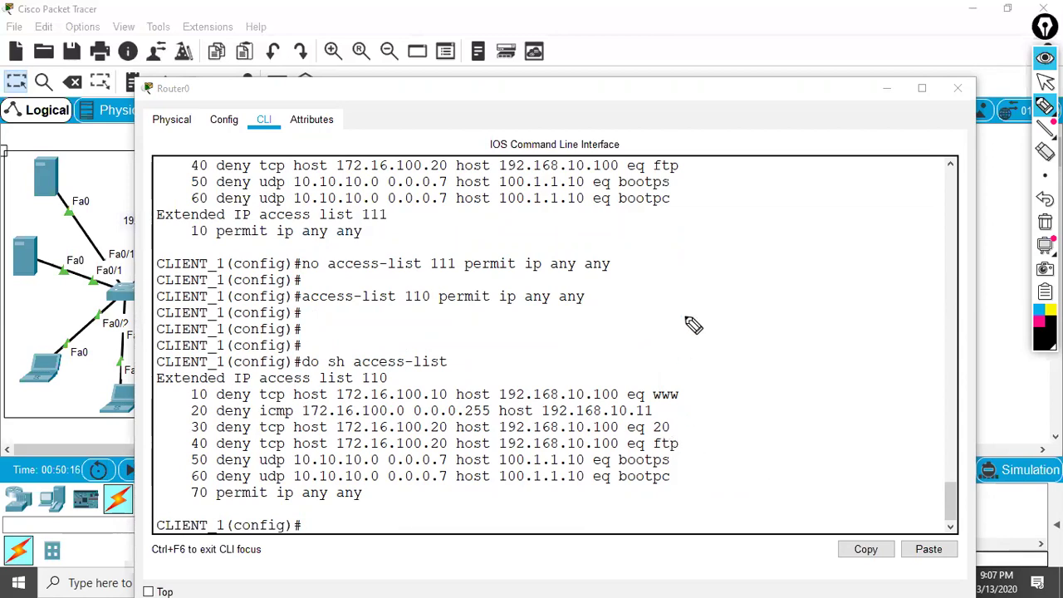
scroll(703, 263, up, 5)
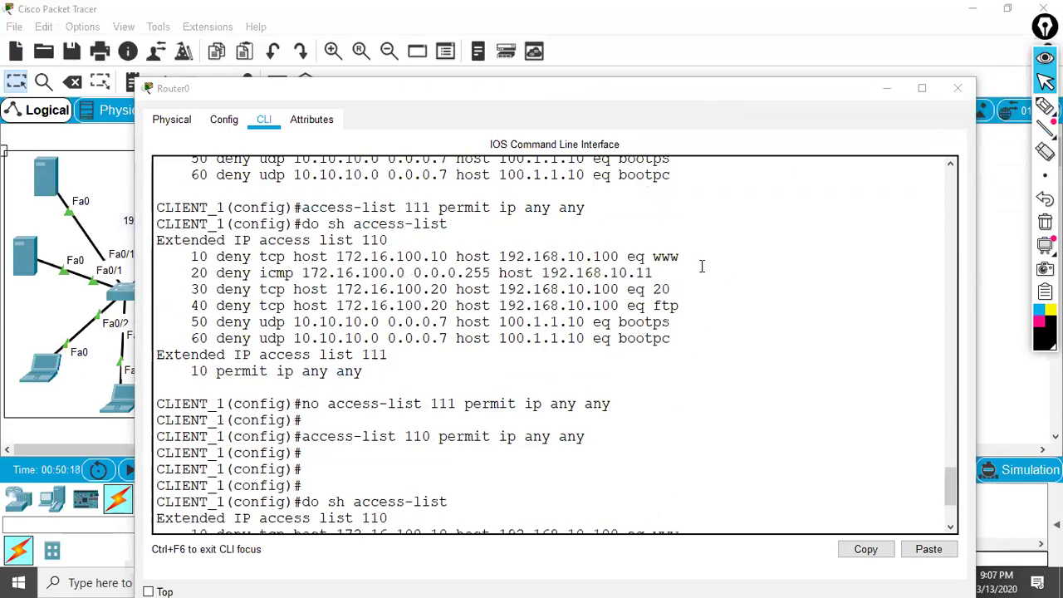
scroll(681, 284, up, 5)
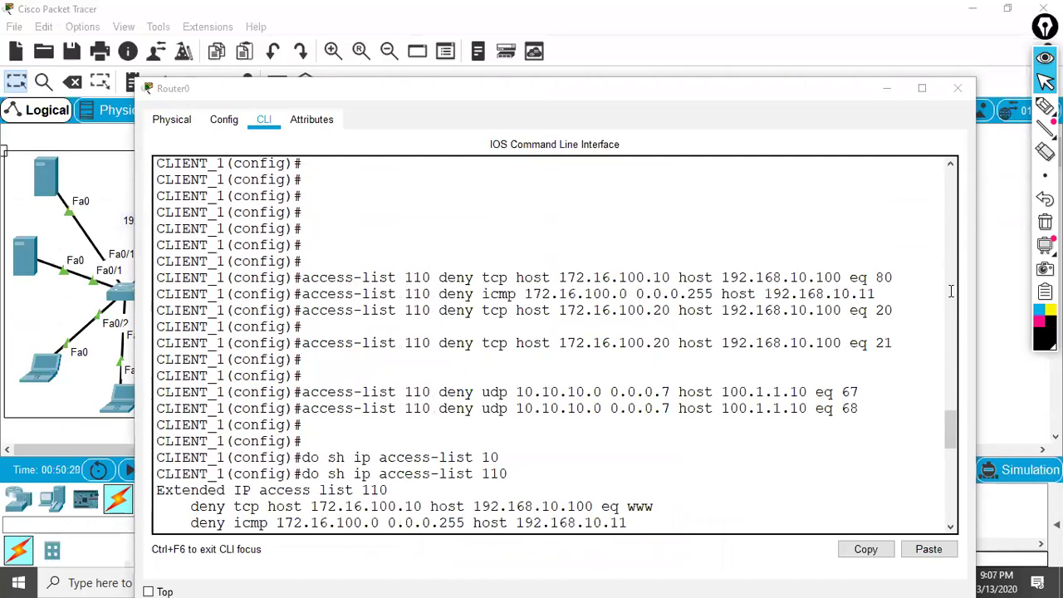
click(1044, 108)
drag(869, 326, 911, 316)
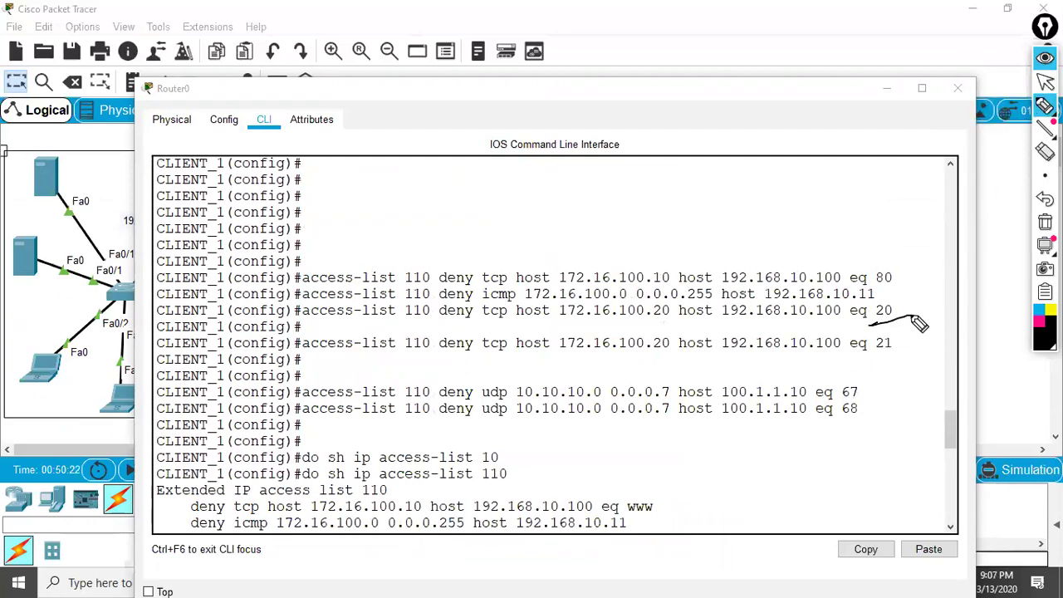
drag(868, 361, 906, 342)
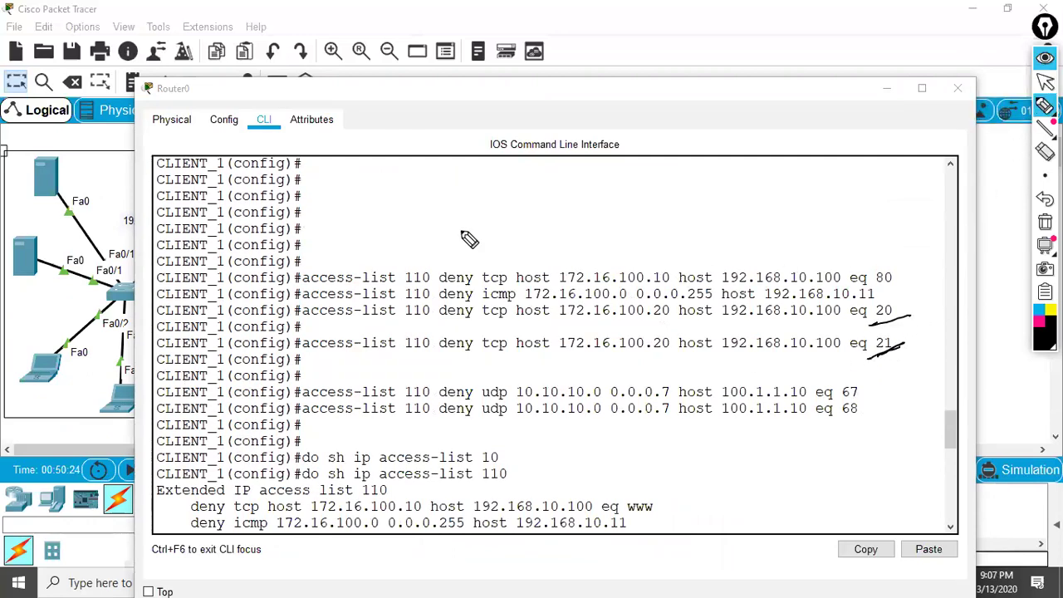
mouse_move(380, 226)
mouse_down()
mouse_move(376, 186)
mouse_move(437, 173)
mouse_move(441, 214)
mouse_move(380, 218)
mouse_up()
mouse_move(399, 147)
mouse_down()
mouse_move(397, 171)
mouse_move(416, 171)
mouse_move(433, 145)
mouse_move(419, 160)
mouse_up()
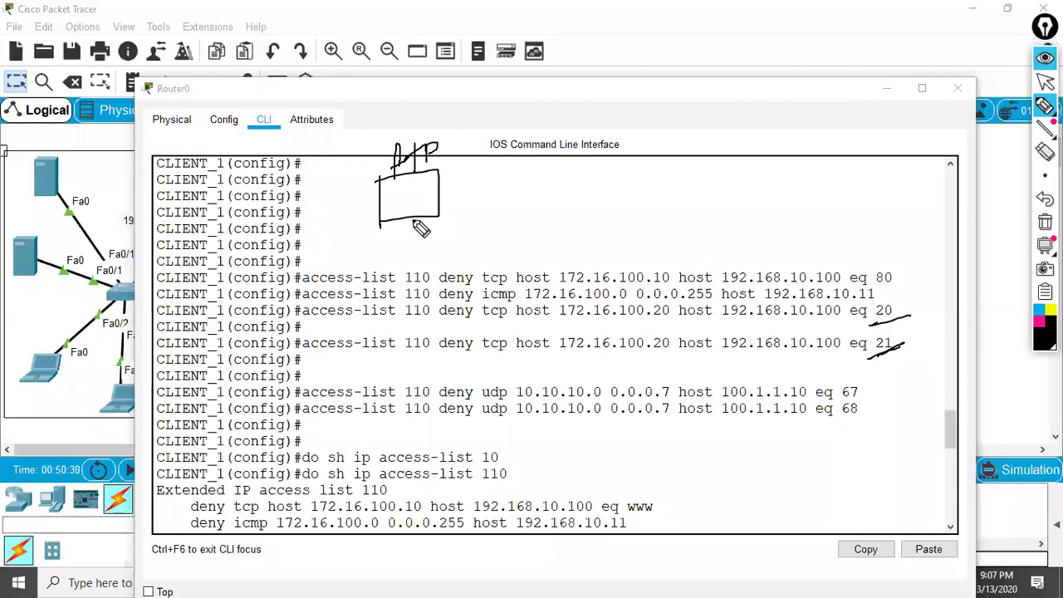
mouse_move(439, 194)
mouse_down()
mouse_move(582, 191)
mouse_move(587, 169)
mouse_move(623, 219)
mouse_move(588, 223)
mouse_up()
mouse_move(639, 174)
mouse_down()
mouse_move(650, 139)
mouse_move(657, 156)
mouse_move(670, 136)
mouse_move(691, 156)
mouse_up()
drag(479, 134, 452, 155)
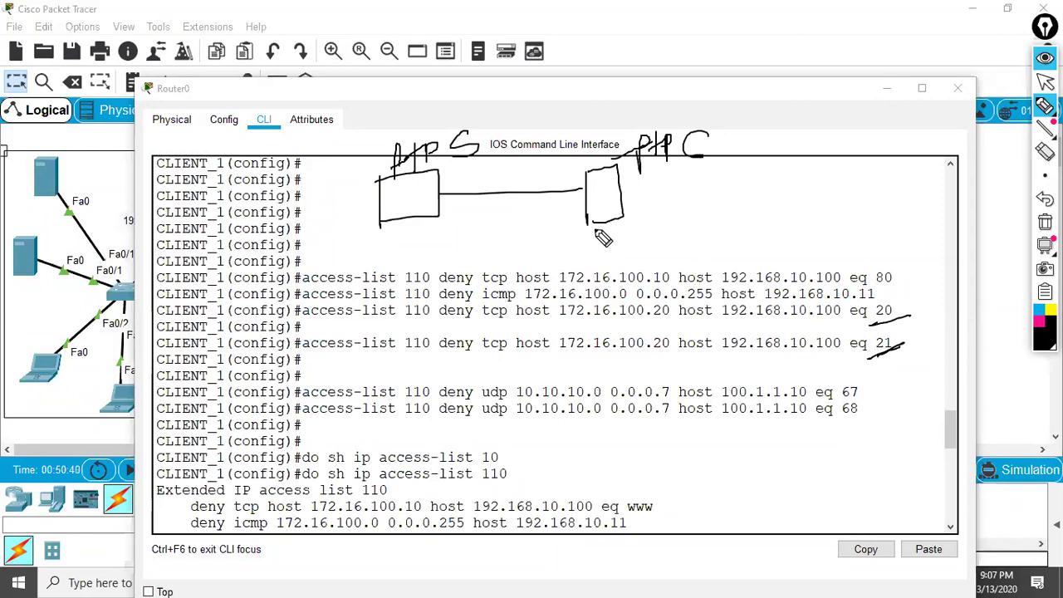
mouse_move(605, 202)
mouse_down()
mouse_move(605, 224)
mouse_move(560, 241)
mouse_move(487, 240)
mouse_move(504, 259)
mouse_up()
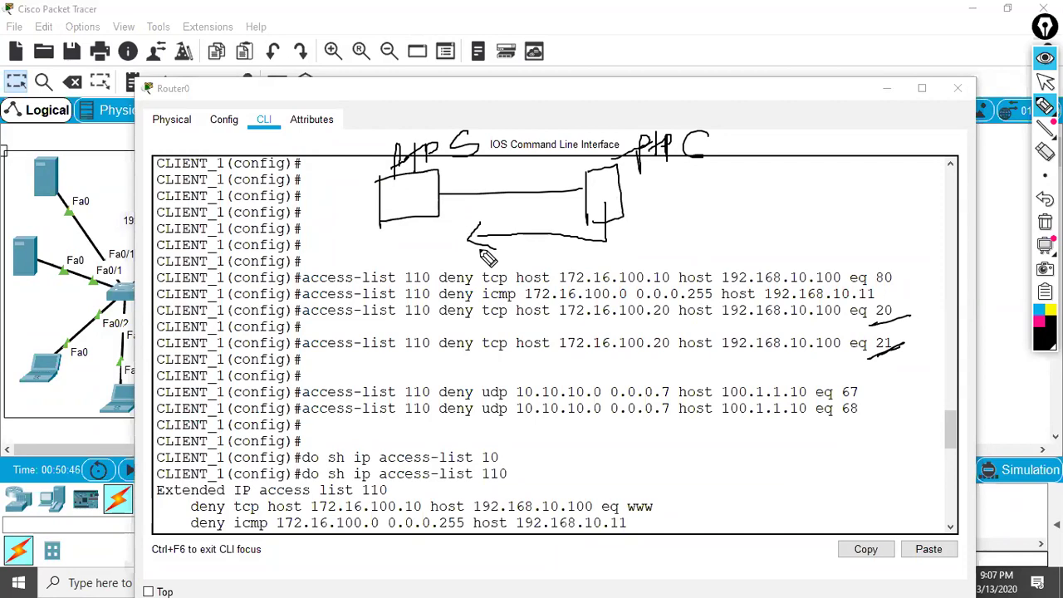
mouse_move(447, 240)
mouse_down()
mouse_move(468, 259)
mouse_move(442, 277)
mouse_up()
mouse_move(408, 202)
mouse_down()
mouse_move(406, 228)
mouse_move(499, 224)
mouse_move(491, 213)
mouse_move(508, 232)
mouse_move(524, 216)
mouse_move(525, 230)
mouse_move(542, 214)
mouse_move(580, 209)
mouse_move(537, 209)
mouse_move(549, 226)
mouse_move(521, 199)
mouse_move(583, 220)
mouse_move(497, 222)
mouse_up()
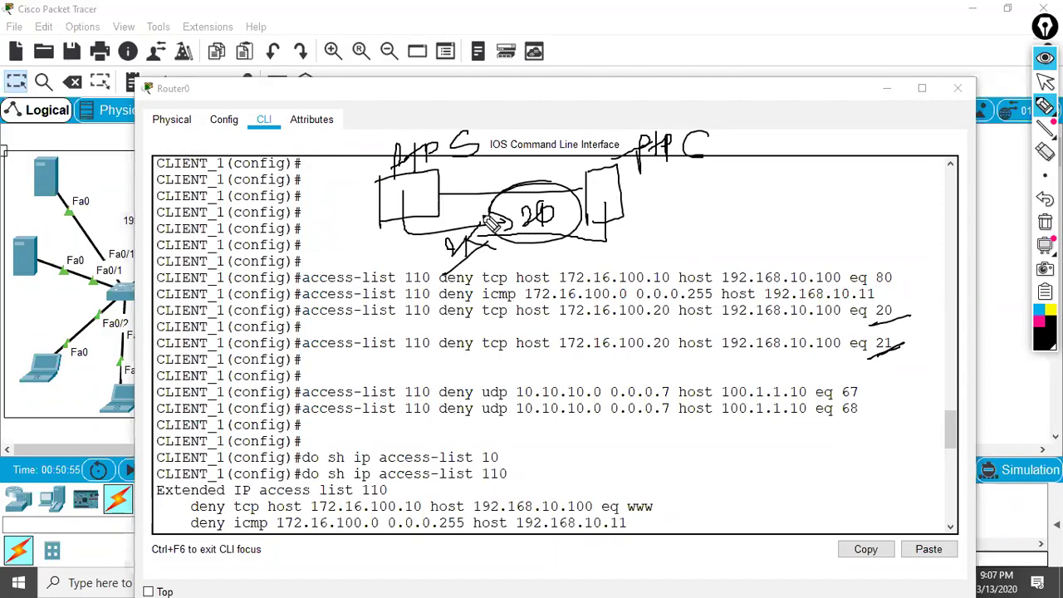
mouse_move(897, 315)
mouse_down()
mouse_move(841, 311)
mouse_move(880, 304)
mouse_up()
mouse_move(606, 256)
mouse_down()
mouse_move(441, 259)
mouse_move(415, 202)
mouse_move(473, 239)
mouse_up()
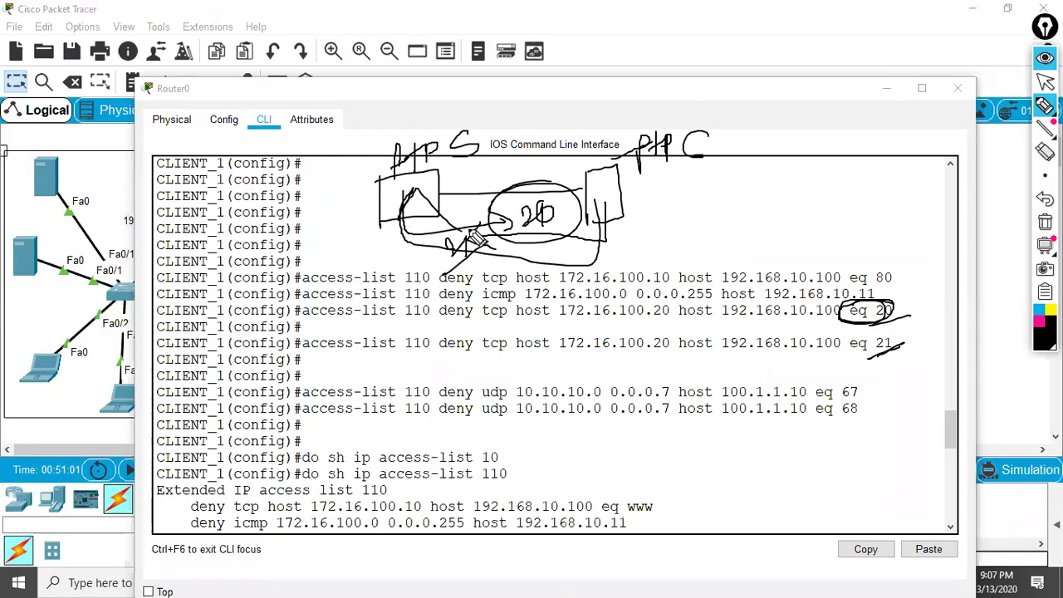
mouse_move(415, 193)
mouse_down()
mouse_move(540, 181)
mouse_move(536, 200)
mouse_up()
drag(492, 163, 522, 221)
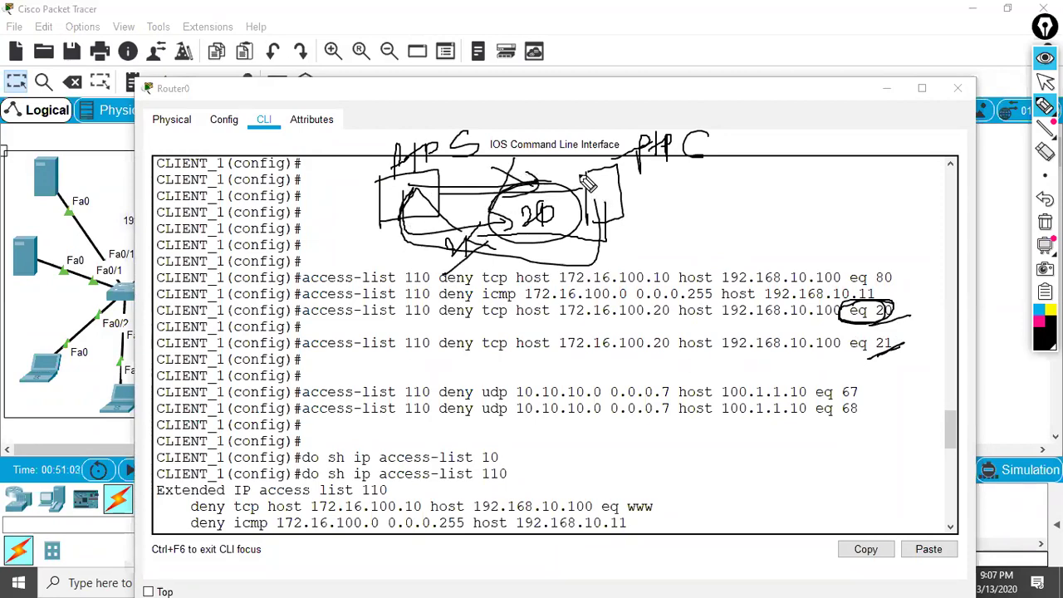
mouse_move(454, 133)
mouse_down()
mouse_move(353, 205)
mouse_move(580, 82)
mouse_move(420, 164)
mouse_up()
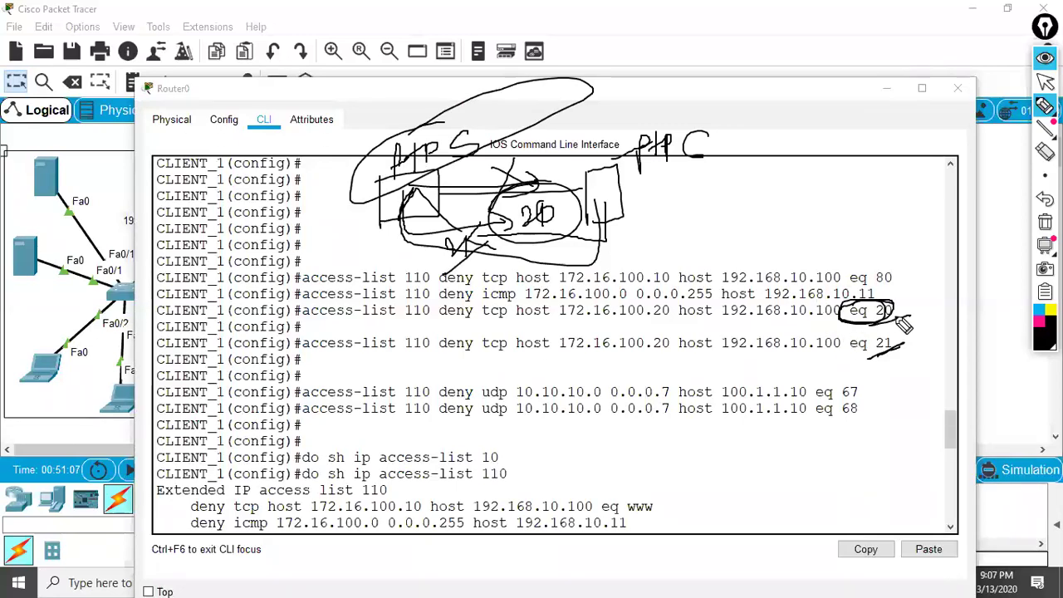
mouse_move(899, 314)
mouse_down()
mouse_move(972, 356)
mouse_move(905, 349)
mouse_up()
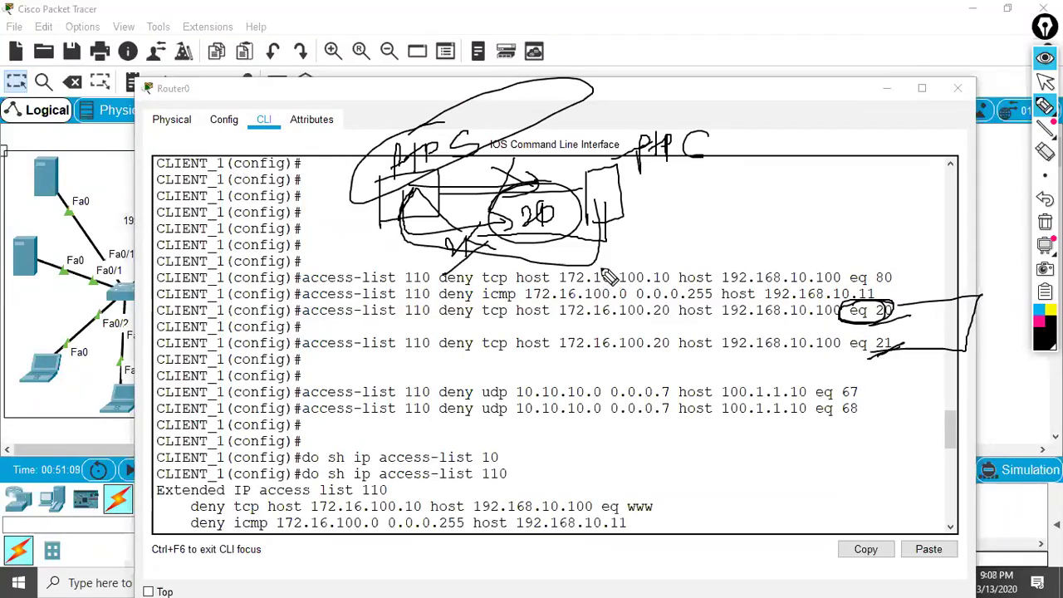
mouse_move(615, 208)
mouse_down()
mouse_move(518, 267)
mouse_move(590, 296)
mouse_up()
mouse_move(536, 185)
mouse_down()
mouse_move(498, 222)
mouse_move(459, 181)
mouse_move(514, 157)
mouse_move(481, 268)
mouse_up()
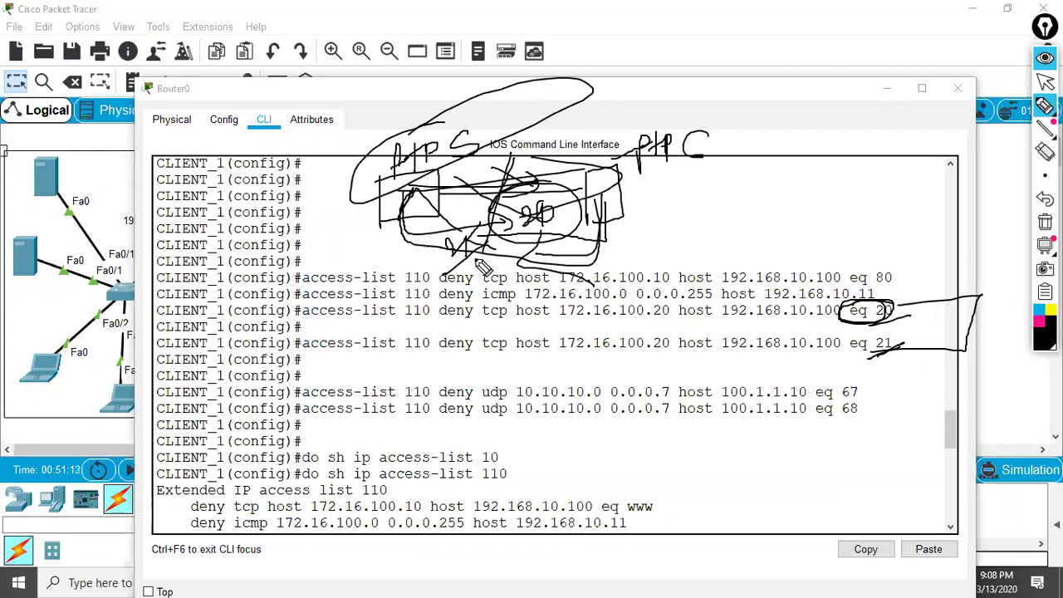
key(ctrl+shift+c)
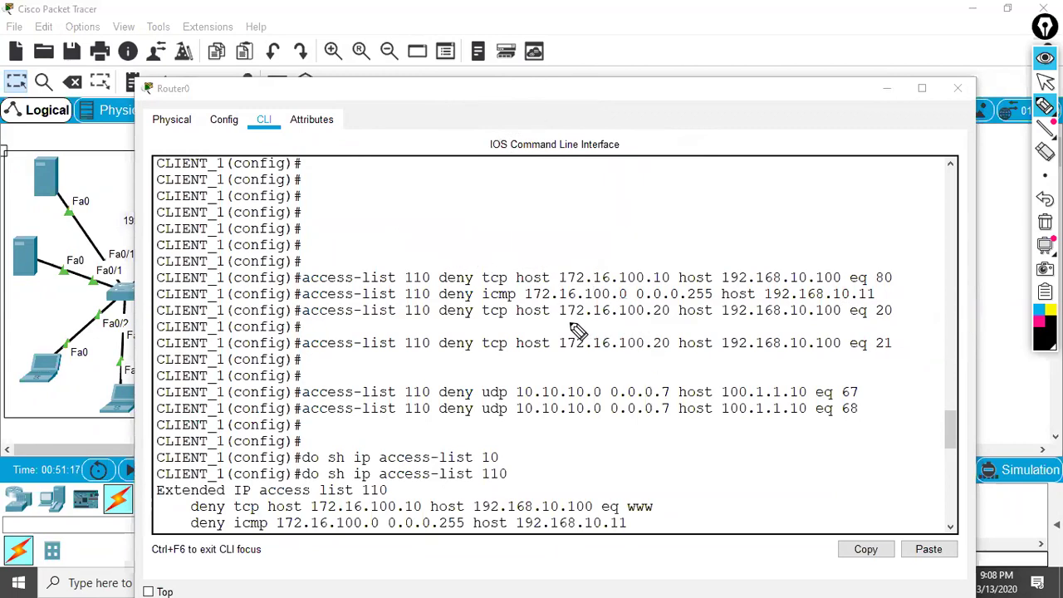
drag(558, 316, 850, 315)
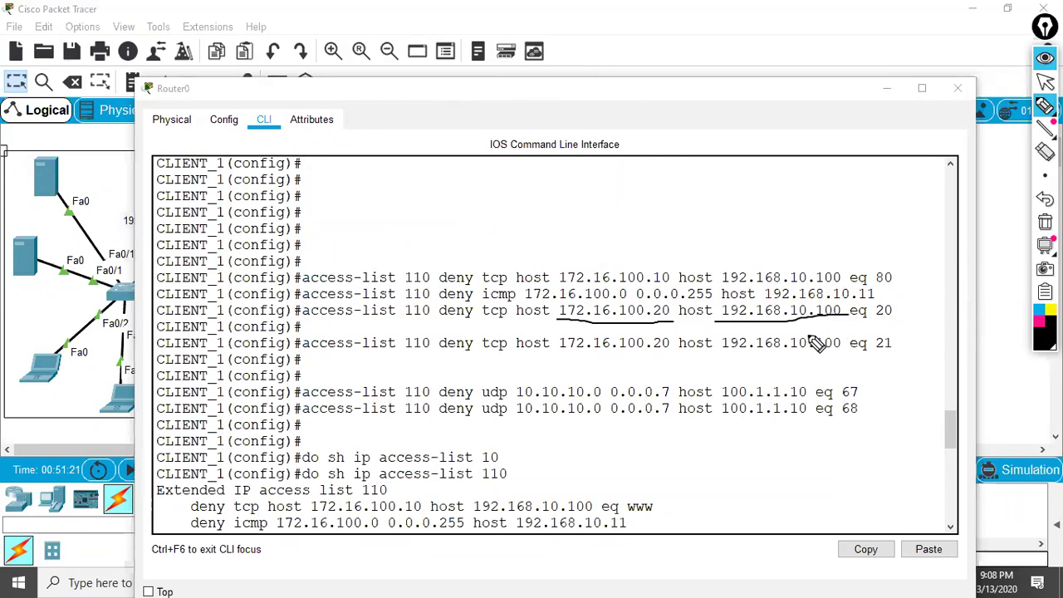
key(ctrl+shift+c)
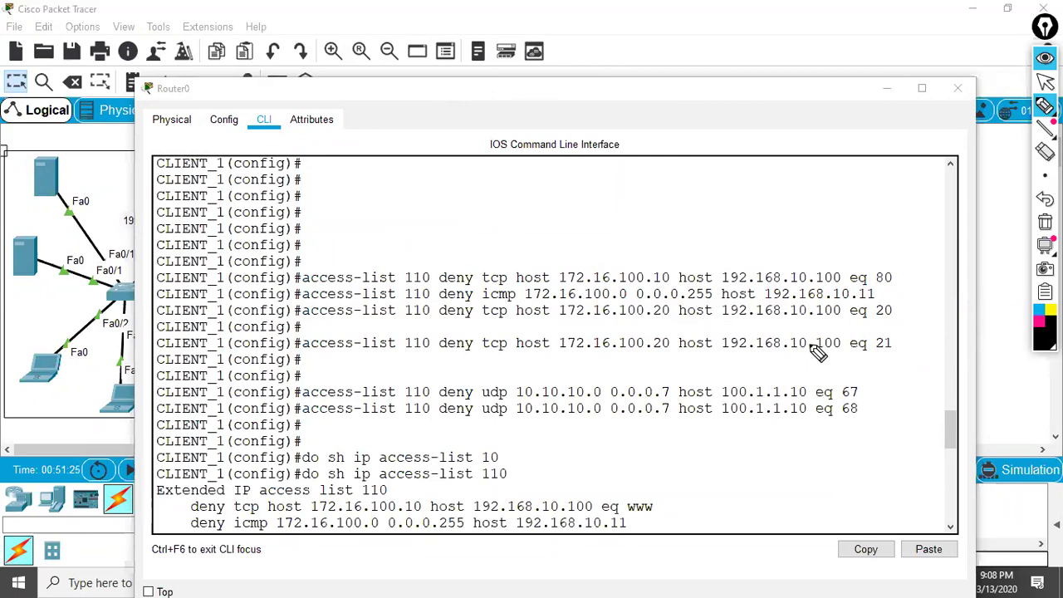
click(1045, 81)
click(496, 388)
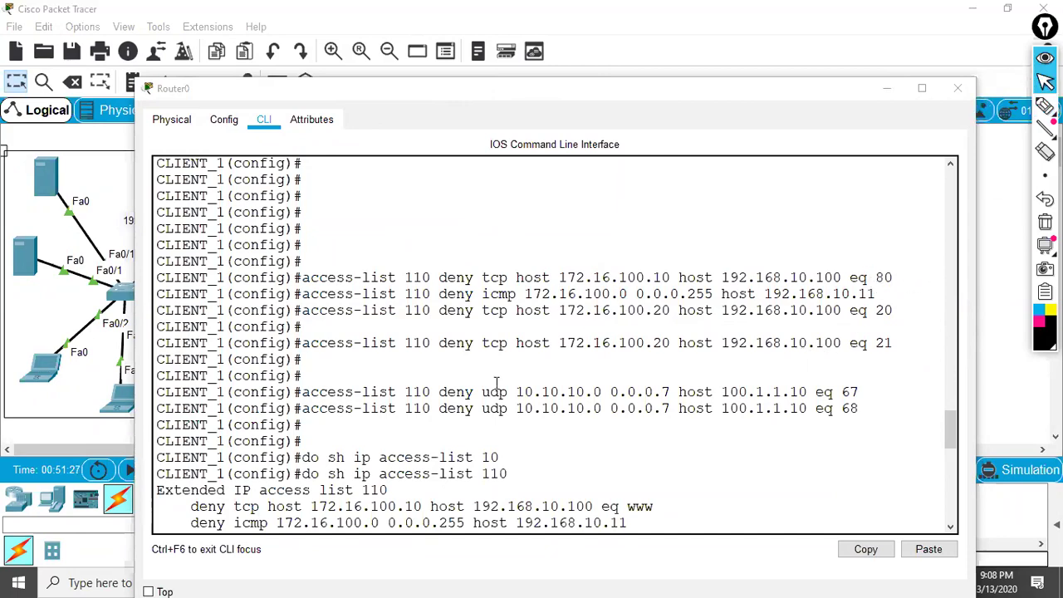
key(ctrl+v)
key(ctrl+v)
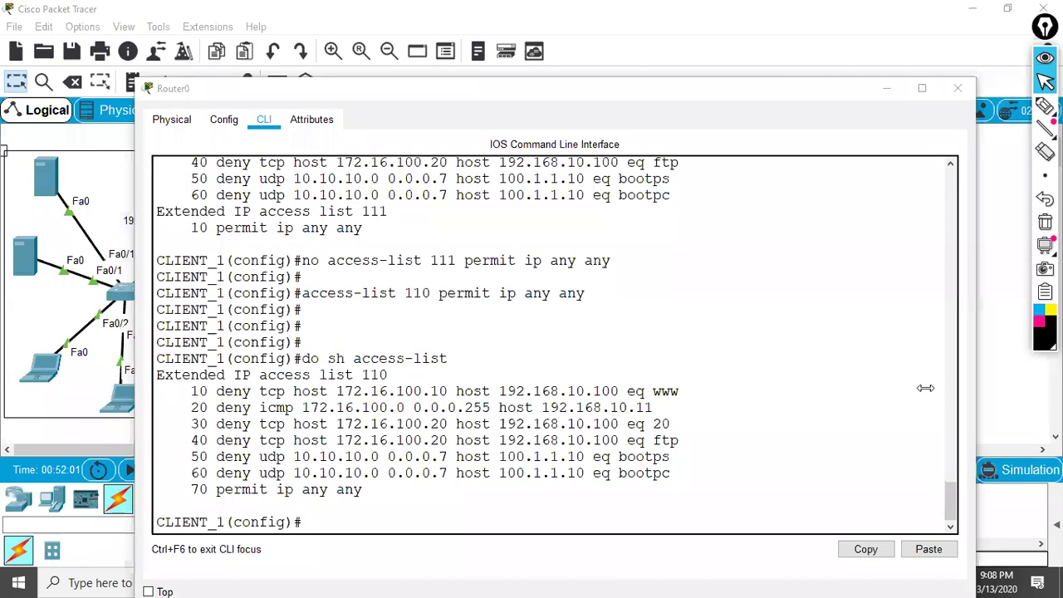
- Close Router0's CLI, circle the top-left server and a 172.16.100.0/24 laptop with the pen, then clear the ink
click(958, 88)
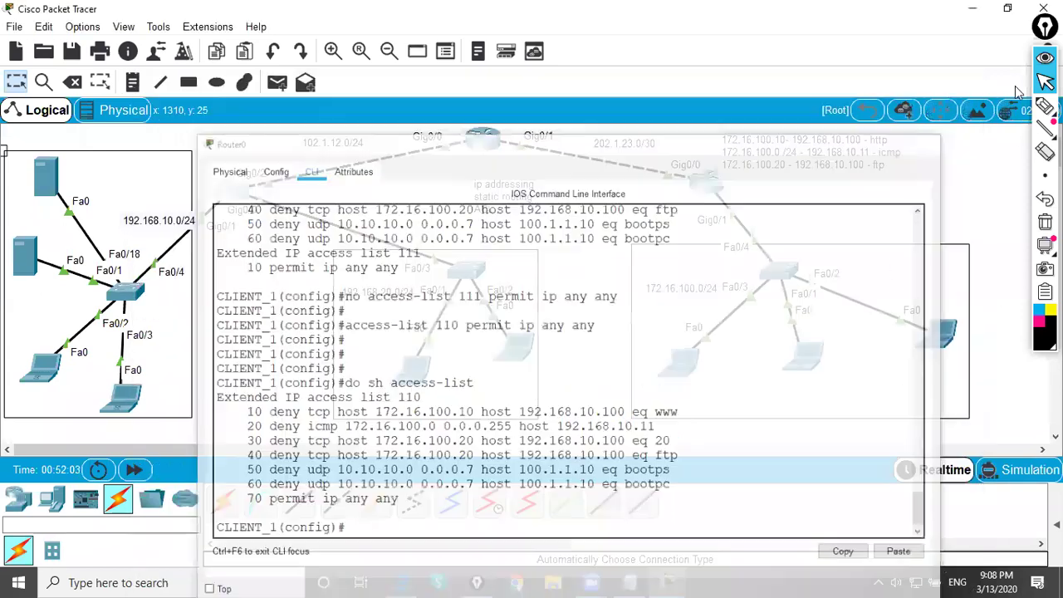
click(1045, 107)
mouse_move(82, 151)
mouse_down()
mouse_move(79, 185)
mouse_move(191, 192)
mouse_up()
drag(183, 151, 184, 195)
mouse_move(704, 330)
mouse_down()
mouse_move(640, 396)
mouse_move(593, 385)
mouse_move(594, 351)
mouse_move(648, 344)
mouse_move(619, 334)
mouse_up()
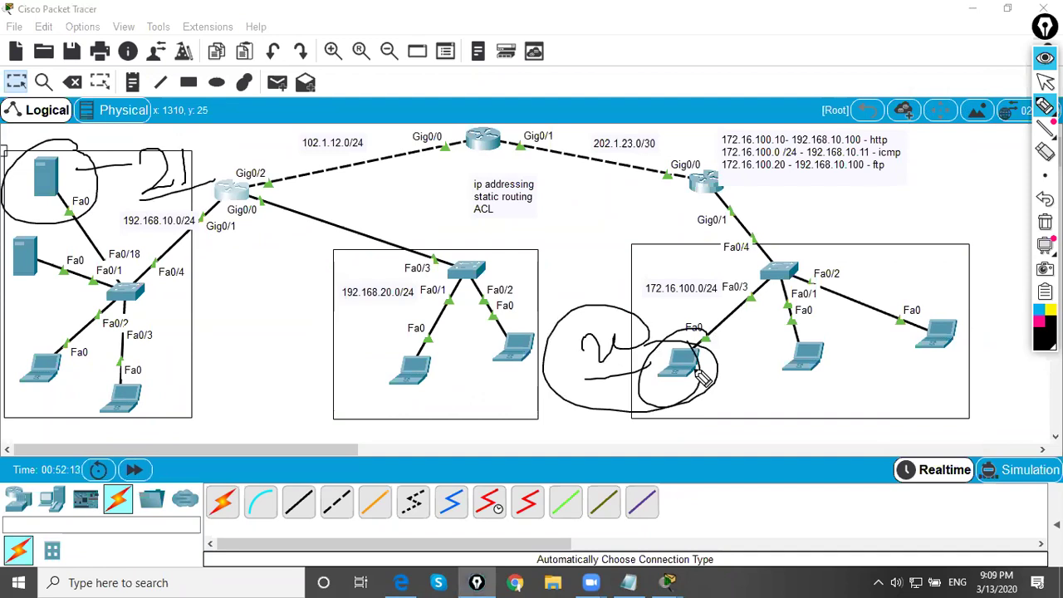
key(Delete)
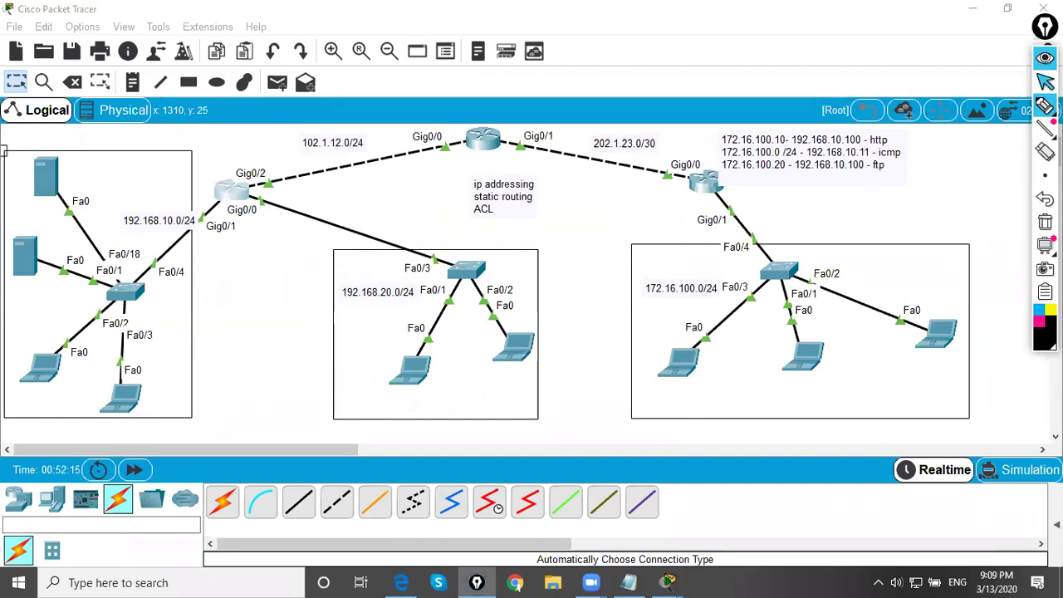
click(1045, 81)
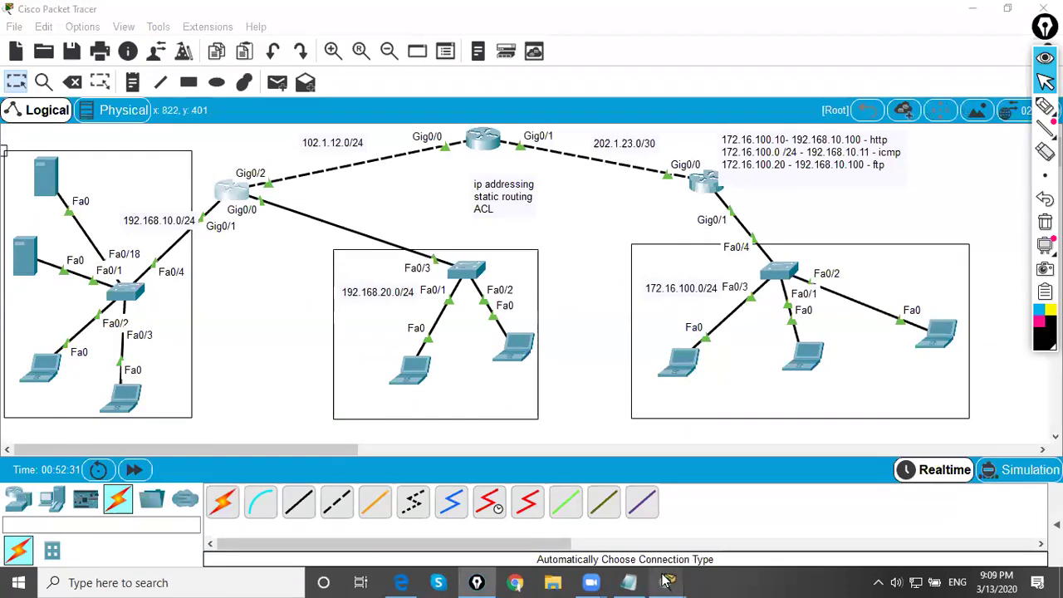
mouse_move(668, 582)
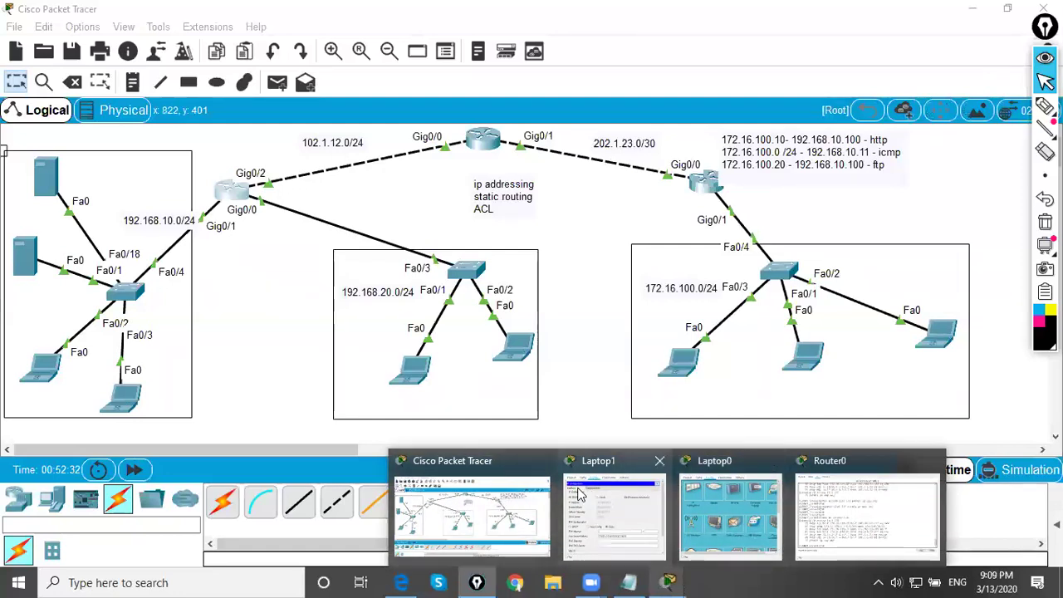
click(868, 511)
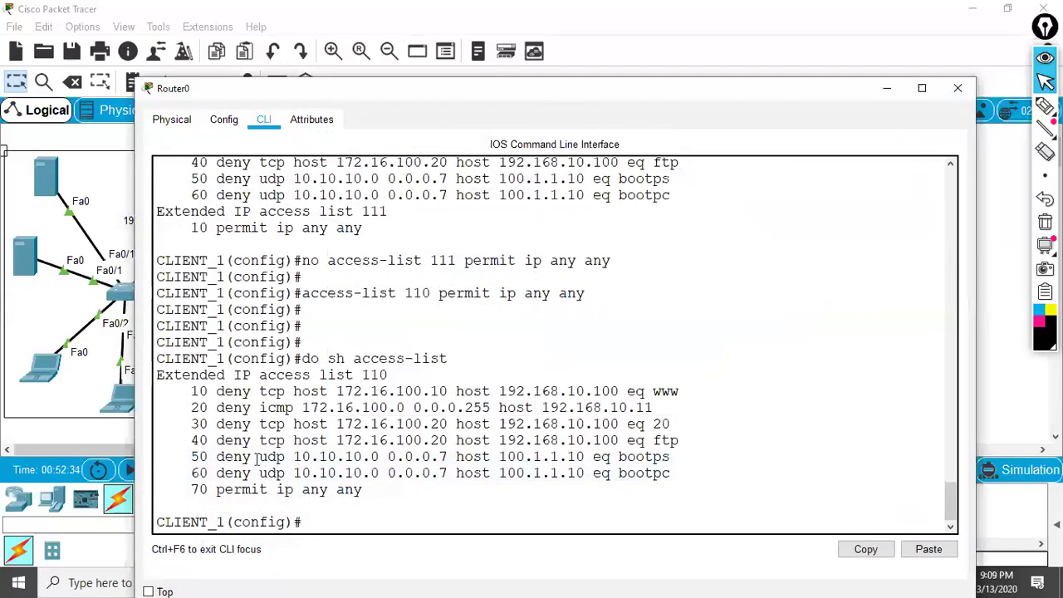
drag(183, 490, 409, 491)
click(392, 478)
click(1045, 107)
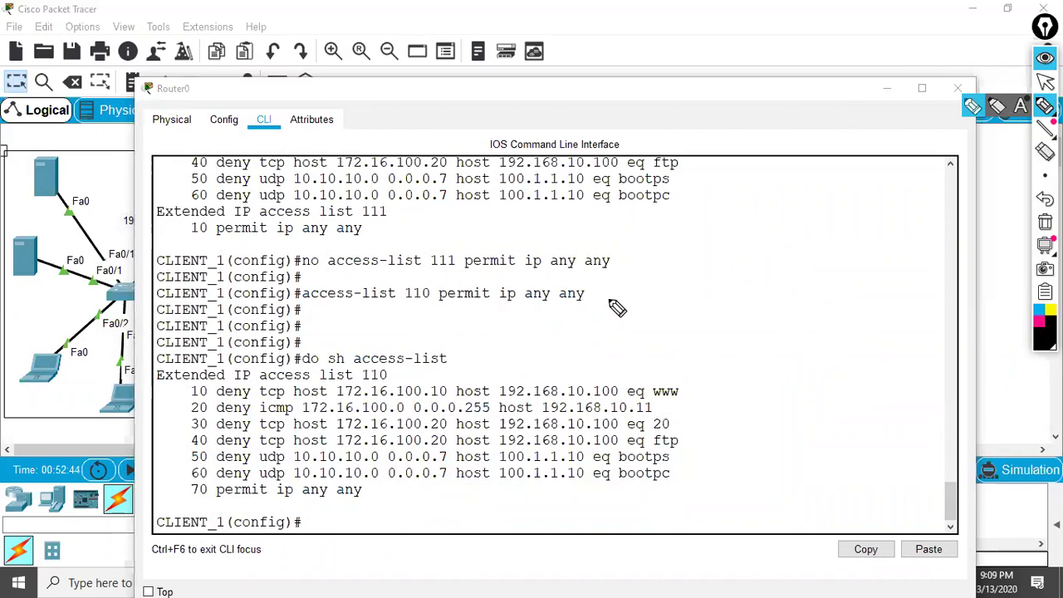
mouse_move(670, 257)
mouse_down()
mouse_move(614, 283)
mouse_move(694, 283)
mouse_move(680, 256)
mouse_up()
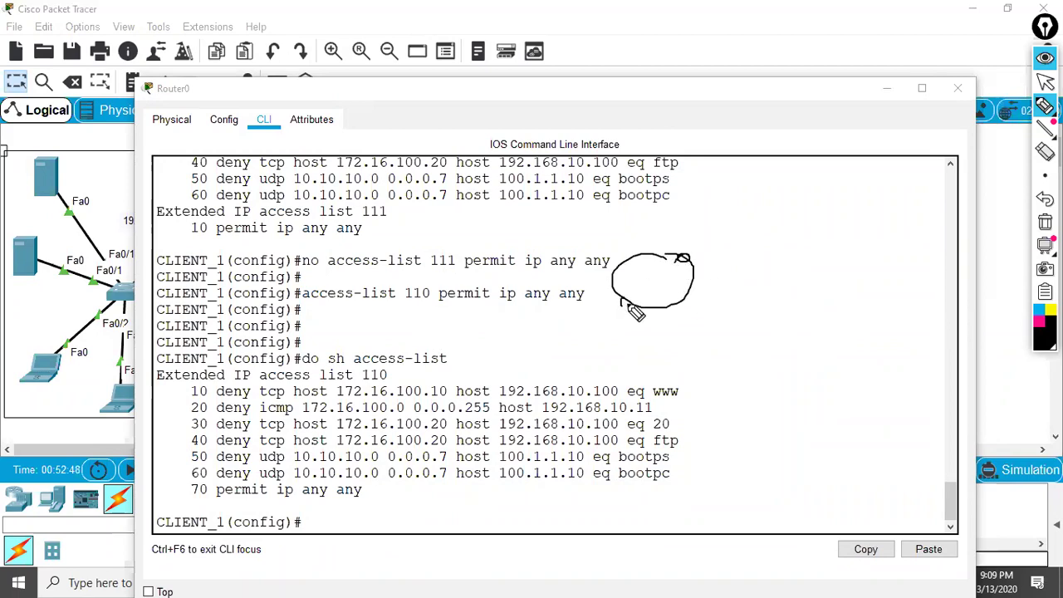
mouse_move(565, 304)
mouse_down()
mouse_move(633, 291)
mouse_move(652, 268)
mouse_move(673, 280)
mouse_move(764, 240)
mouse_move(732, 234)
mouse_move(748, 279)
mouse_up()
mouse_move(666, 309)
mouse_down()
mouse_move(698, 306)
mouse_move(685, 306)
mouse_move(704, 286)
mouse_move(712, 339)
mouse_move(663, 300)
mouse_move(658, 332)
mouse_up()
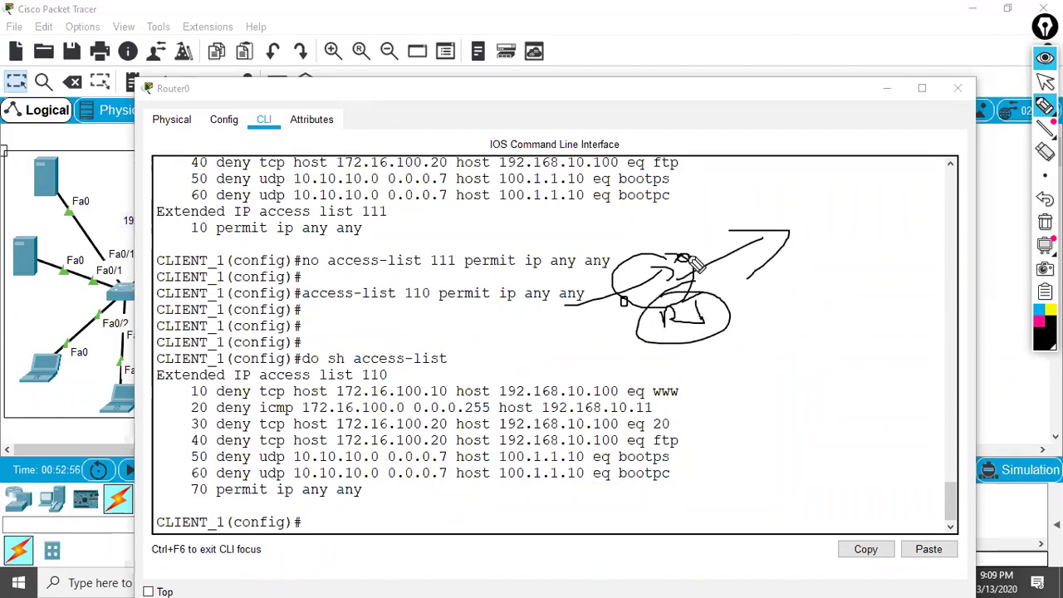
drag(755, 214, 684, 256)
mouse_move(671, 215)
mouse_down()
mouse_move(675, 243)
mouse_move(711, 209)
mouse_up()
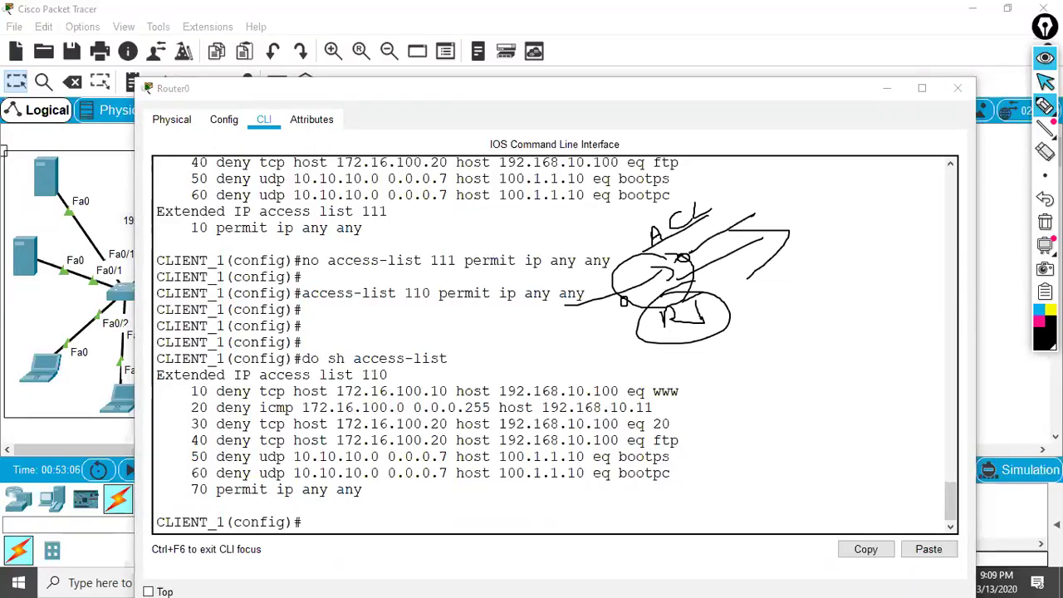
click(1045, 81)
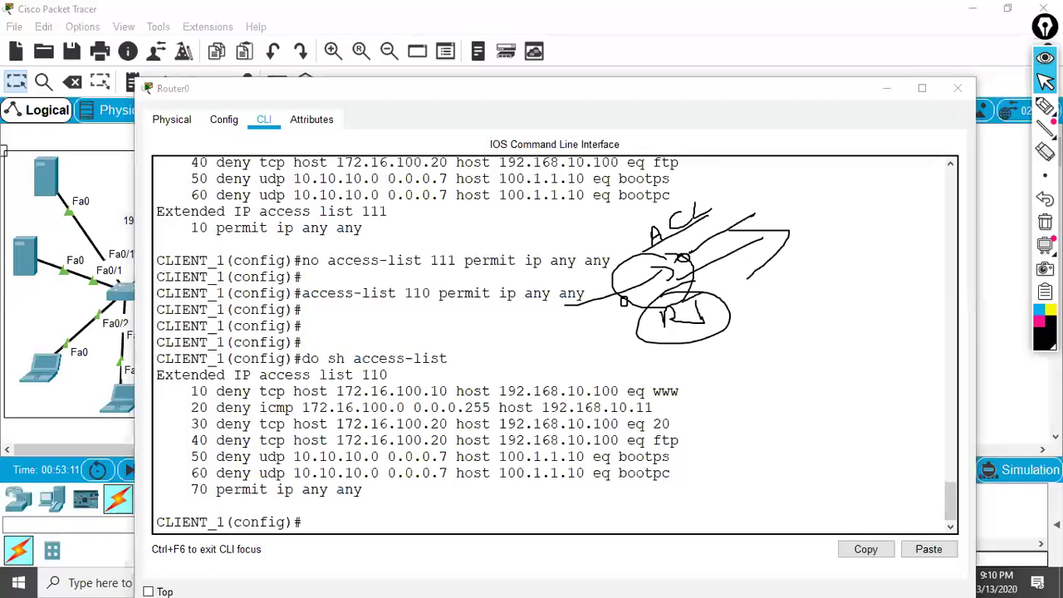
click(958, 88)
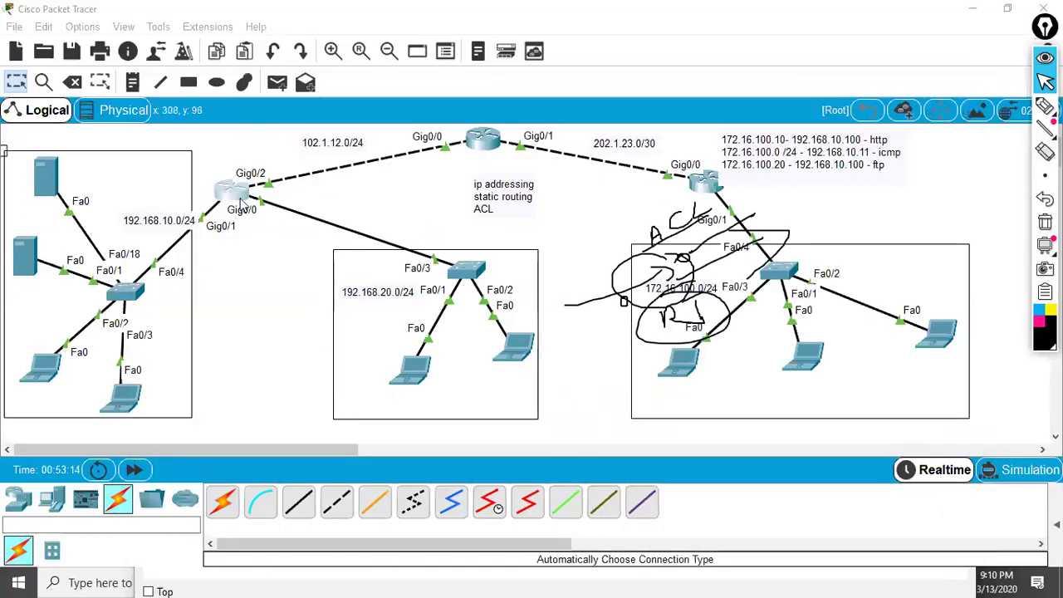
- Reopen Router0's CLI and handwrite the address 100.1.1 beside access list 110
click(239, 199)
key(ctrl+shift+1)
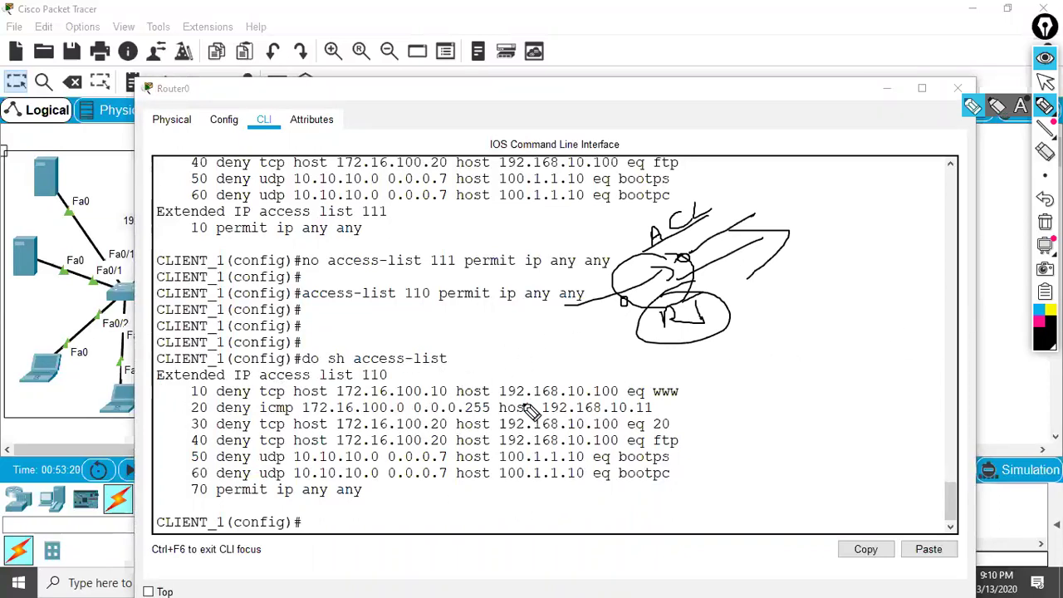
drag(727, 388, 728, 415)
drag(763, 368, 814, 372)
click(800, 359)
click(821, 357)
drag(831, 336, 843, 361)
click(846, 353)
mouse_move(855, 324)
mouse_down()
mouse_move(867, 353)
mouse_move(931, 300)
mouse_up()
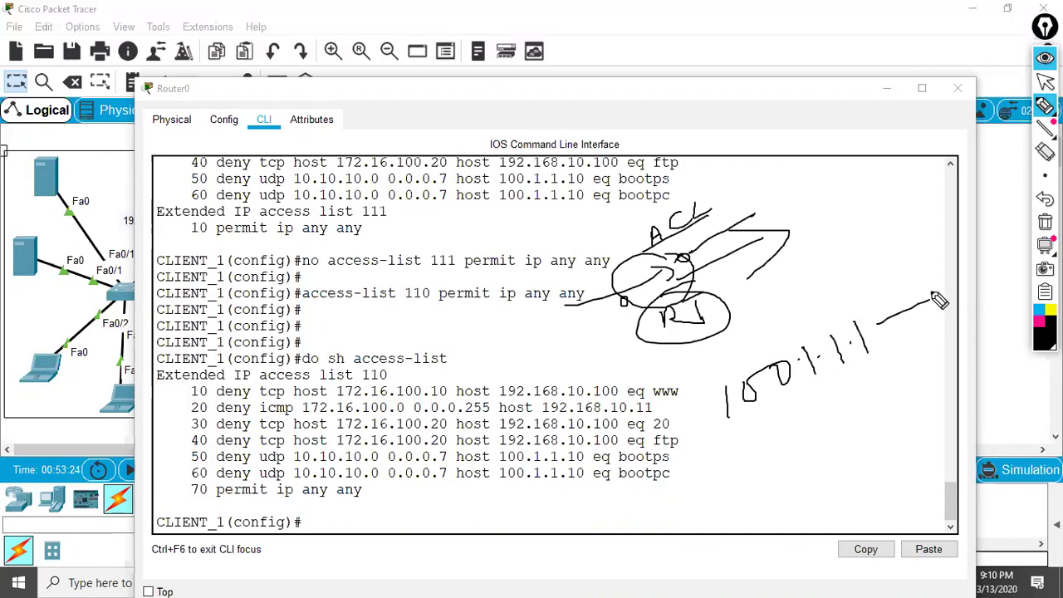
- Handwrite and underline the address 200.1.1.1 below the first address
mouse_move(793, 427)
mouse_down()
mouse_move(806, 447)
mouse_move(827, 437)
mouse_up()
mouse_move(834, 411)
mouse_down()
mouse_move(885, 416)
mouse_move(918, 403)
mouse_move(931, 372)
mouse_up()
click(869, 405)
click(901, 399)
click(929, 378)
drag(831, 456, 944, 402)
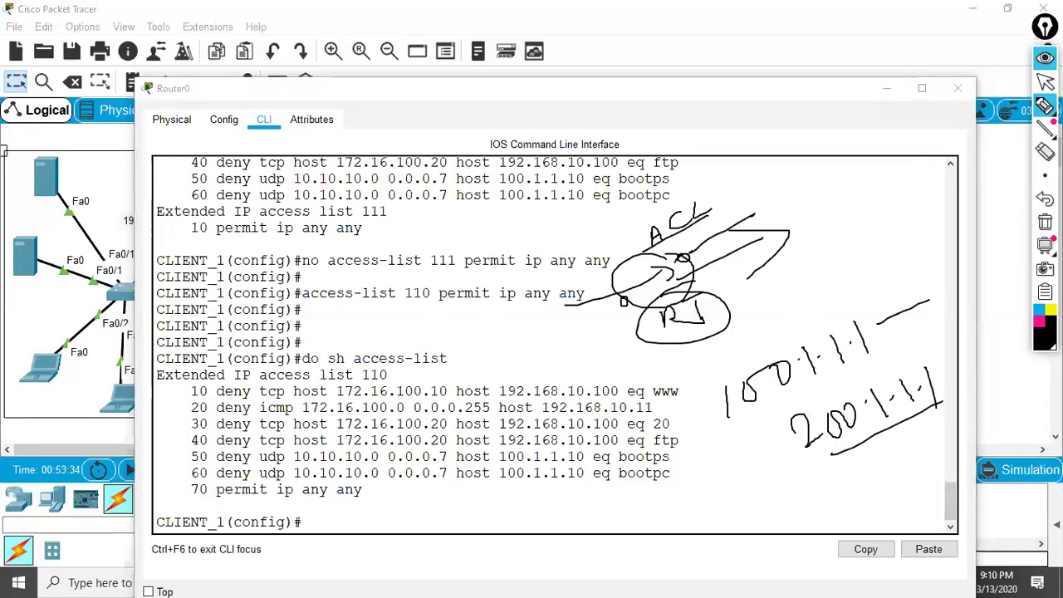
- Mark ACL 110 entries 10–30 with arrows, cross out tcp and icmp, bracket entries 10–60, box entry 70
mouse_move(135, 397)
mouse_down()
mouse_move(185, 396)
mouse_move(167, 405)
mouse_up()
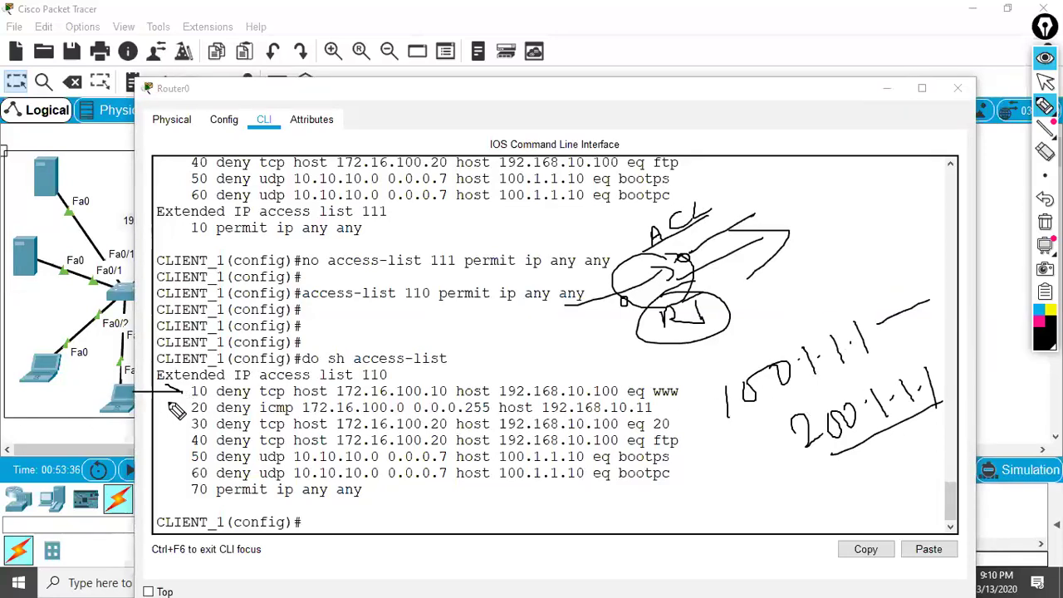
drag(276, 384, 263, 401)
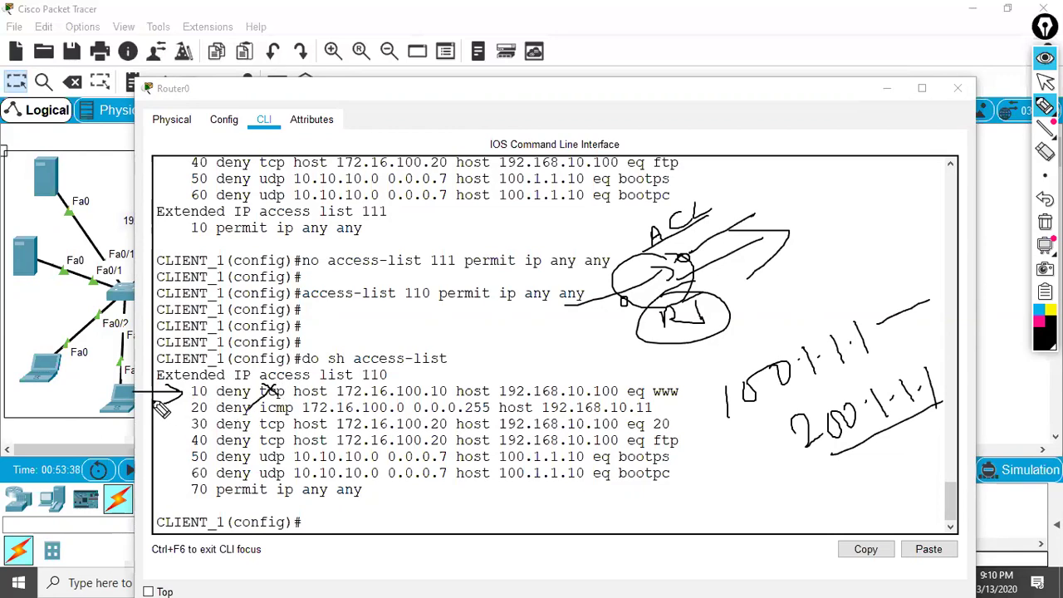
mouse_move(137, 411)
mouse_down()
mouse_move(178, 408)
mouse_move(172, 415)
mouse_up()
drag(293, 397, 268, 420)
drag(138, 423, 249, 434)
mouse_move(151, 440)
mouse_down()
mouse_move(261, 451)
mouse_move(175, 460)
mouse_move(243, 467)
mouse_move(174, 476)
mouse_move(230, 471)
mouse_move(213, 498)
mouse_move(189, 501)
mouse_move(361, 509)
mouse_move(362, 490)
mouse_move(344, 478)
mouse_move(192, 497)
mouse_up()
mouse_move(646, 378)
mouse_down()
mouse_move(674, 379)
mouse_move(686, 472)
mouse_move(649, 489)
mouse_move(736, 476)
mouse_move(696, 496)
mouse_up()
mouse_move(160, 483)
mouse_down()
mouse_move(237, 524)
mouse_move(266, 519)
mouse_up()
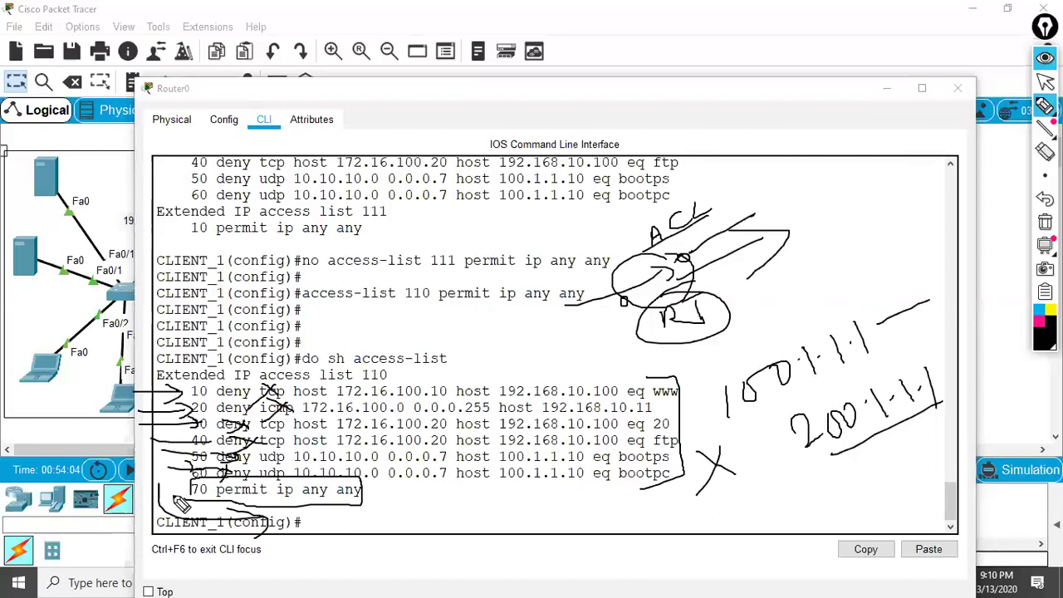
mouse_move(367, 499)
mouse_down()
mouse_move(456, 501)
mouse_move(467, 492)
mouse_move(495, 507)
mouse_up()
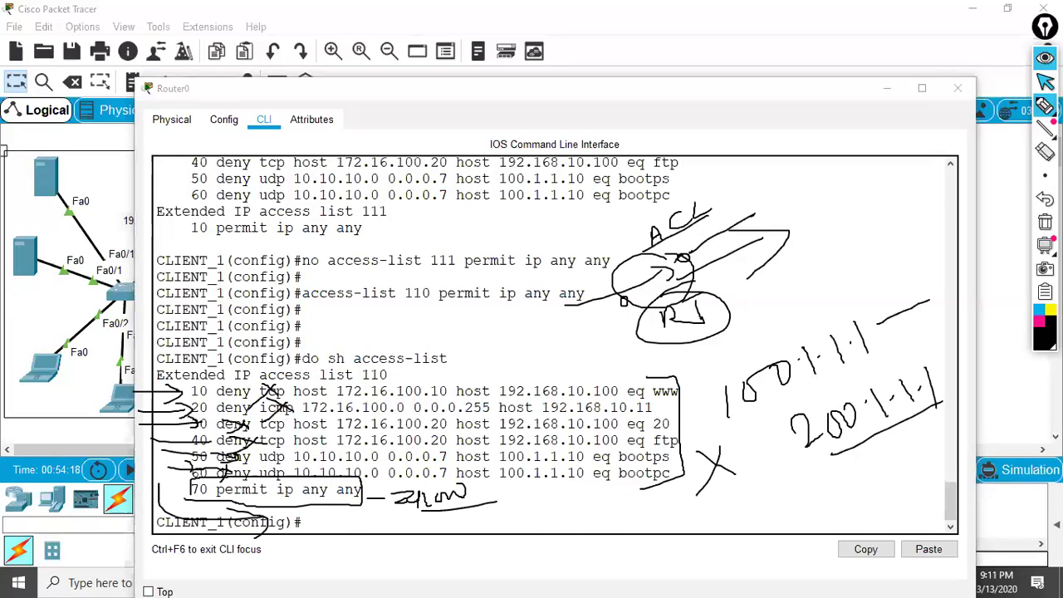
- Leave annotation mode, then erase all ink from the CLI
click(1046, 81)
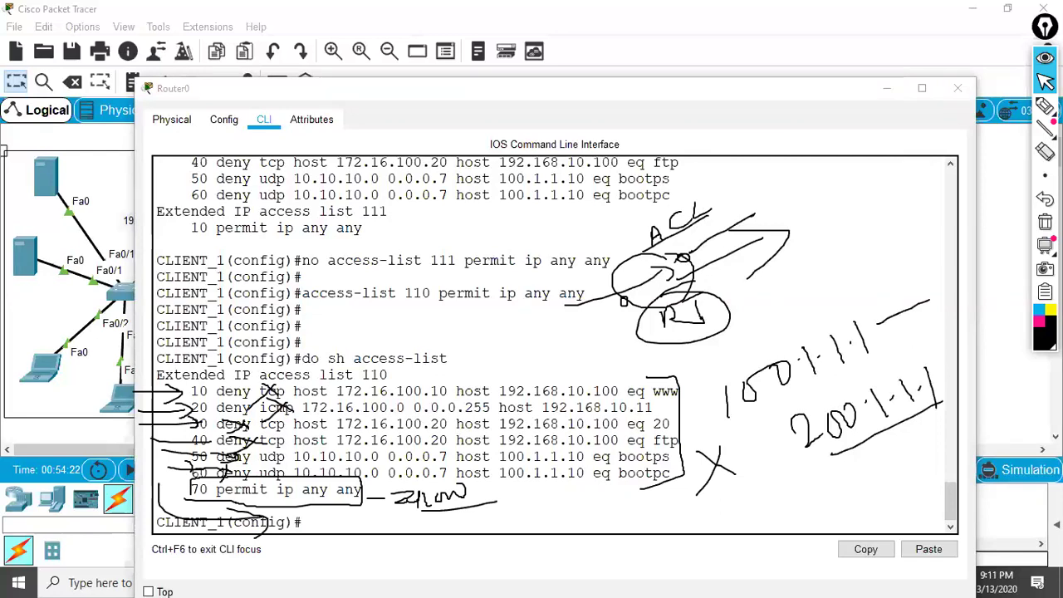
key(ctrl+shift+p)
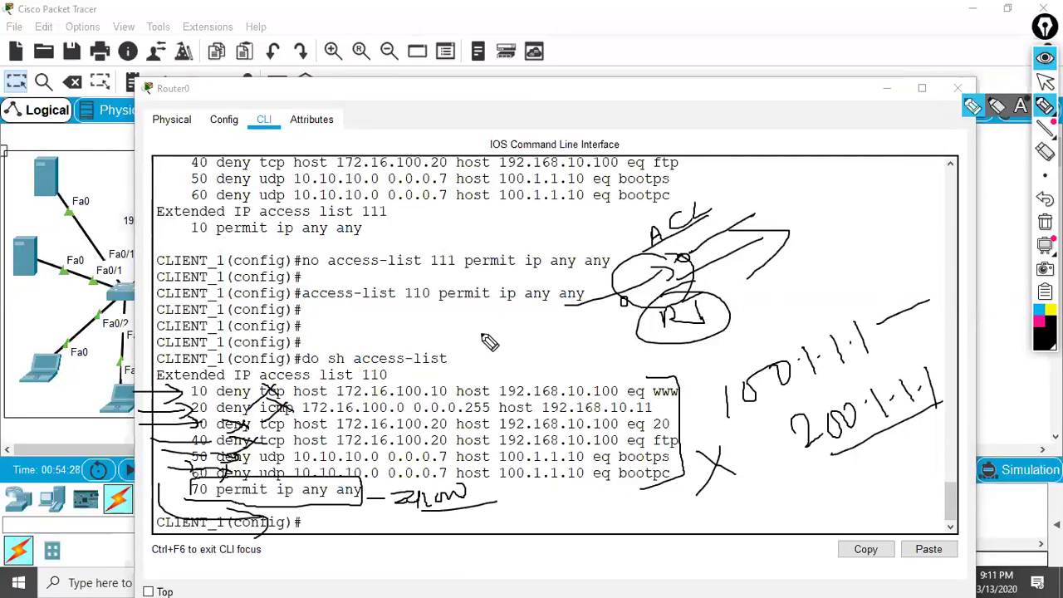
key(ctrl+shift+c)
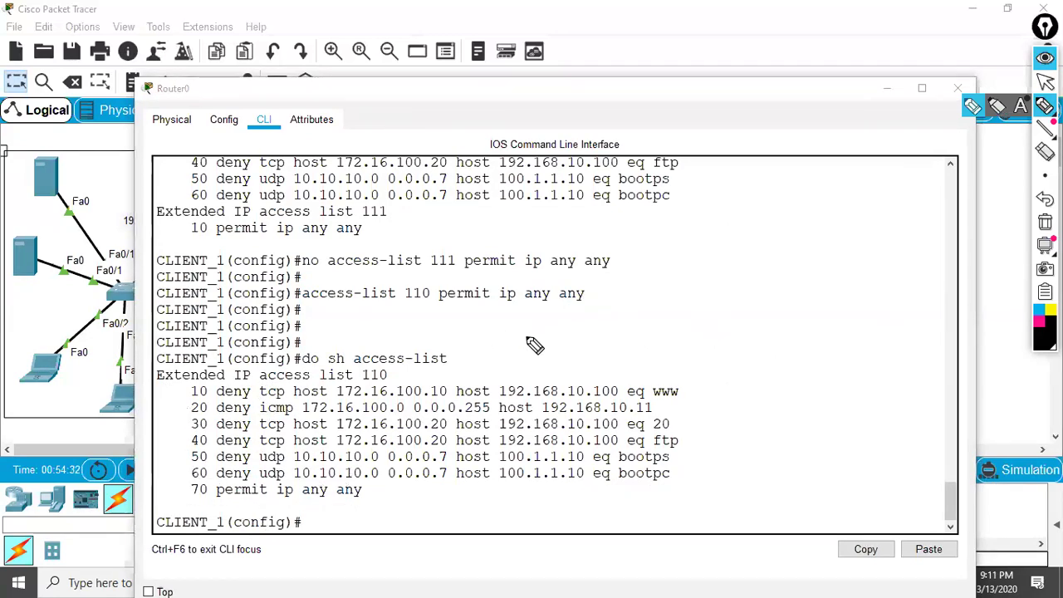
mouse_move(633, 375)
mouse_down()
mouse_move(686, 381)
mouse_move(687, 440)
mouse_move(652, 435)
mouse_up()
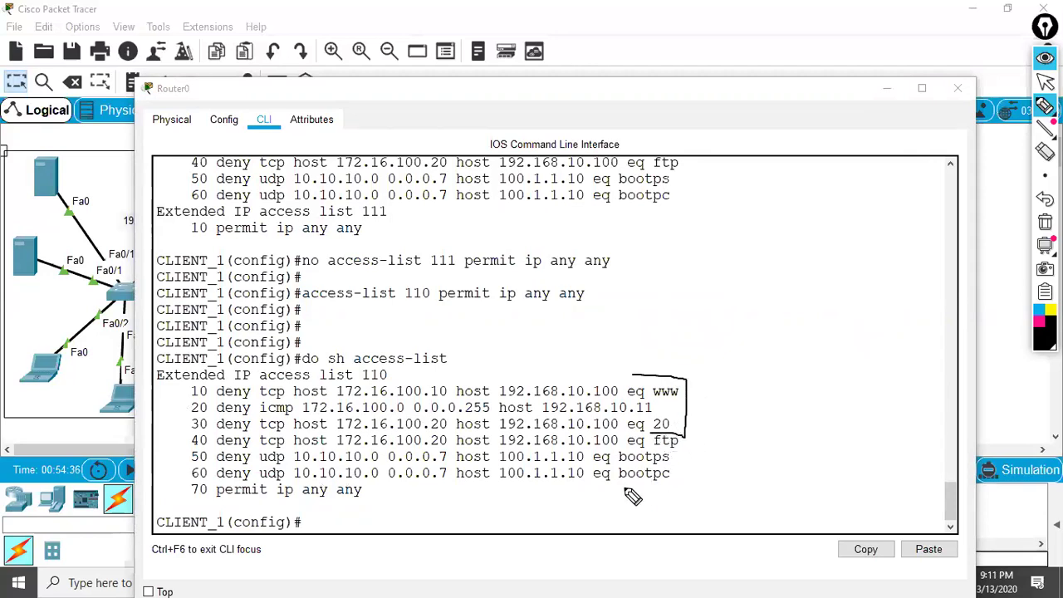
mouse_move(224, 388)
mouse_down()
mouse_move(217, 413)
mouse_move(233, 426)
mouse_move(235, 404)
mouse_move(241, 421)
mouse_up()
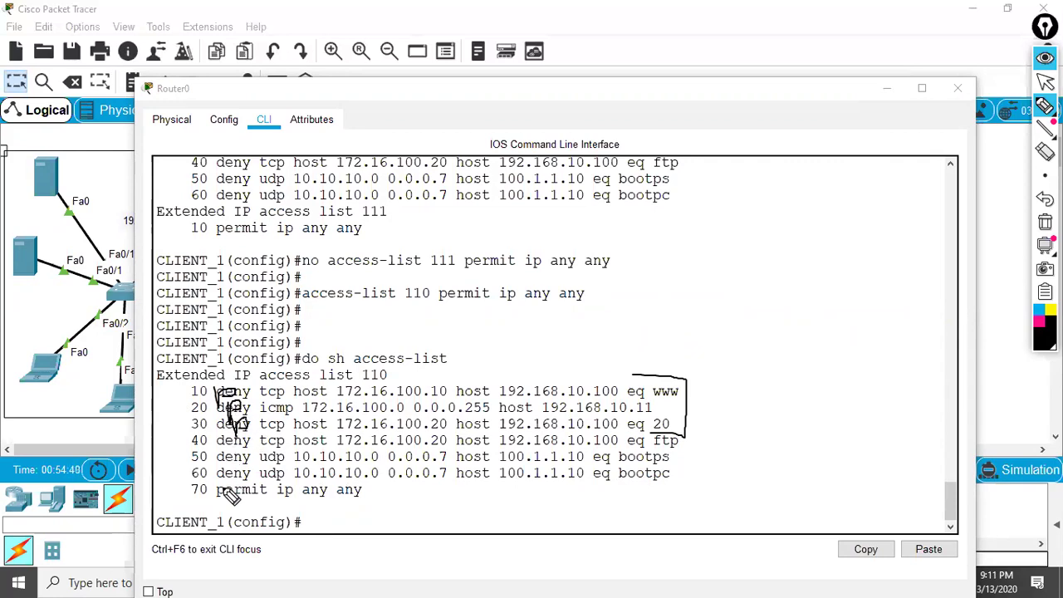
mouse_move(216, 491)
mouse_down()
mouse_move(274, 494)
mouse_move(233, 519)
mouse_move(291, 514)
mouse_move(328, 524)
mouse_up()
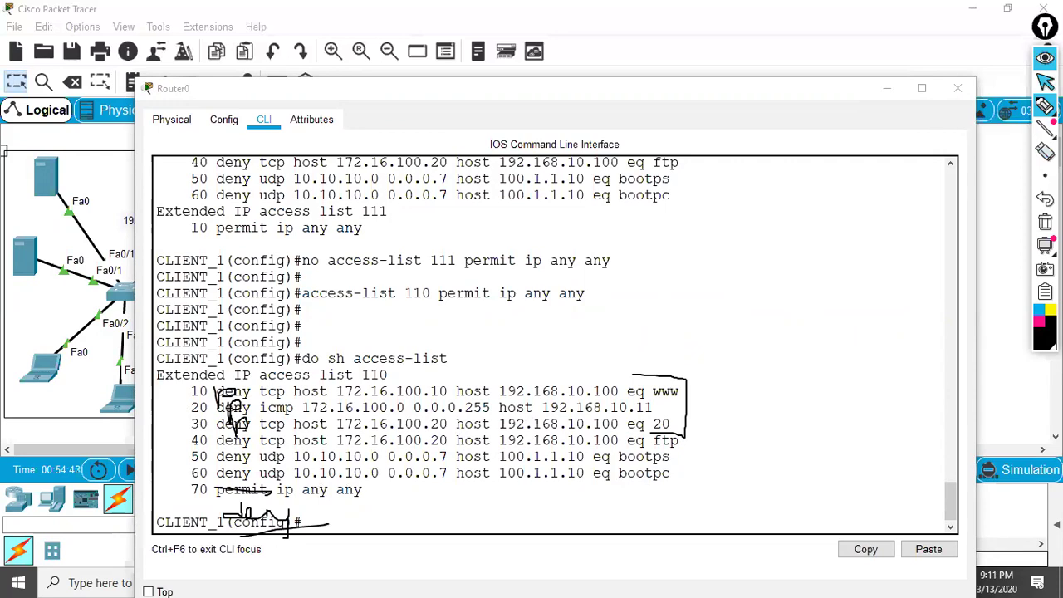
click(1045, 81)
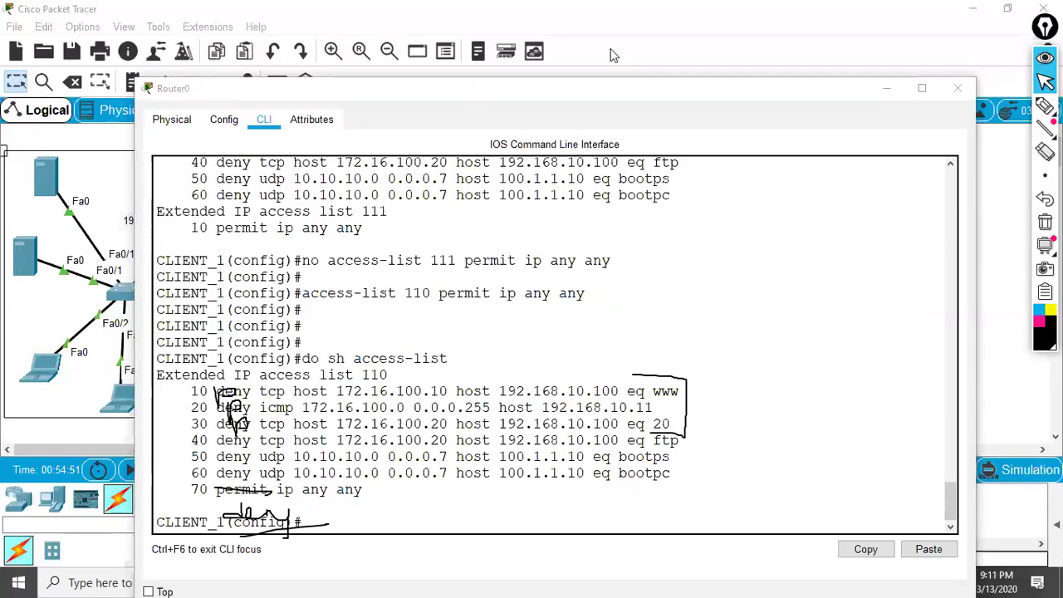
click(310, 425)
key(ctrl+shift+c)
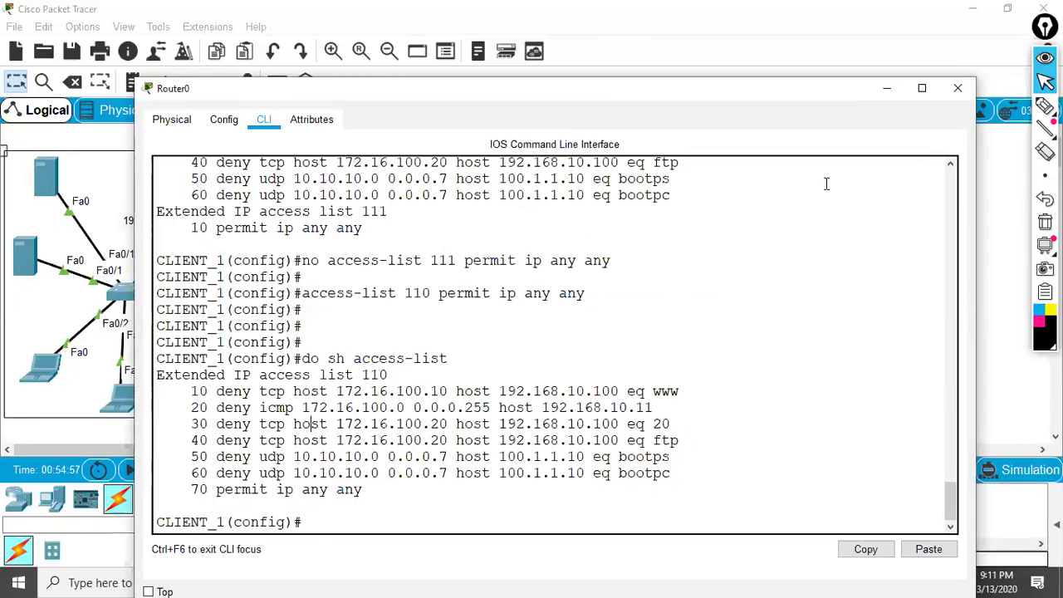
- Scroll the CLI up to 'Extended IP access list 111' and mark it and '10 permit ip any any'
click(1045, 106)
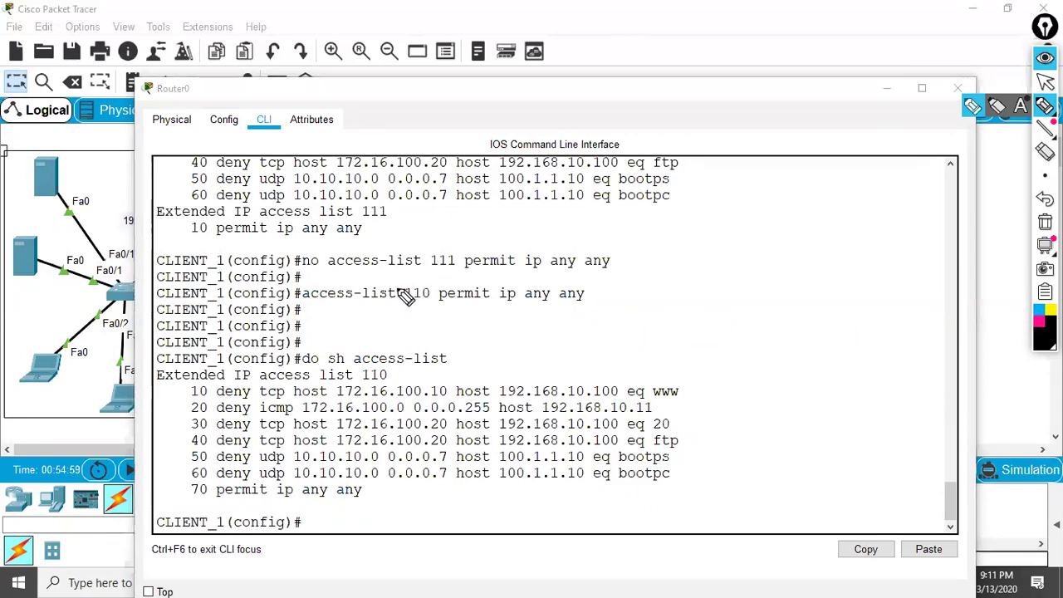
key(Escape)
scroll(360, 299, up, 1)
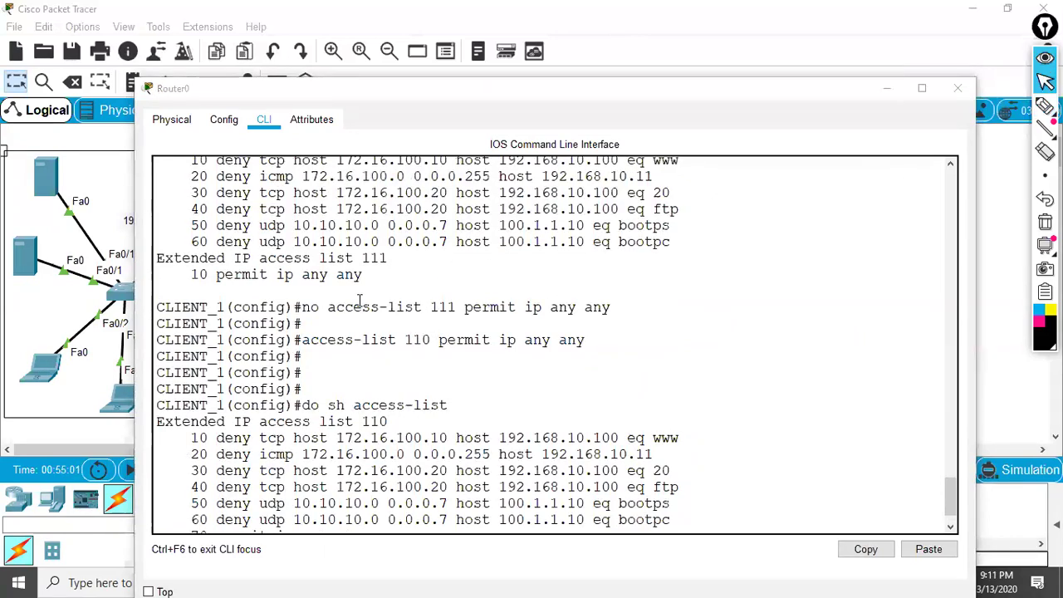
click(1039, 117)
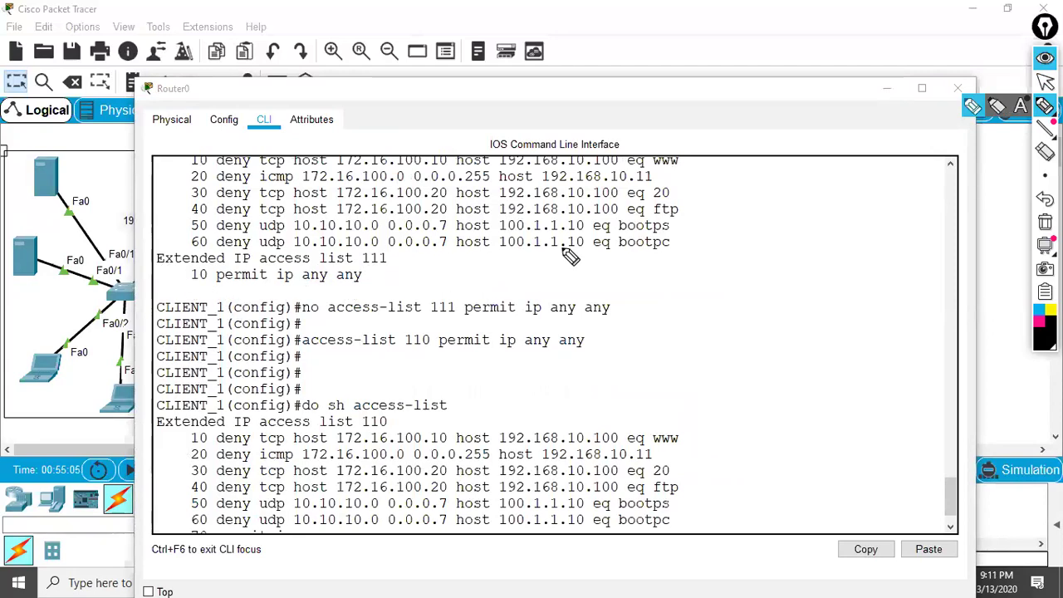
scroll(292, 327, up, 2)
scroll(292, 328, up, 1)
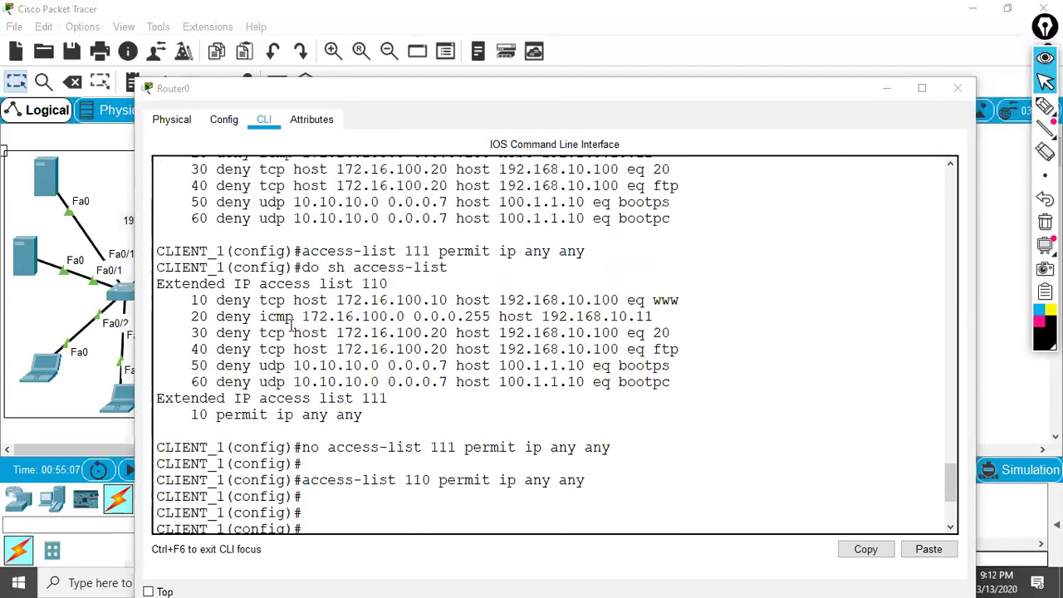
click(1046, 107)
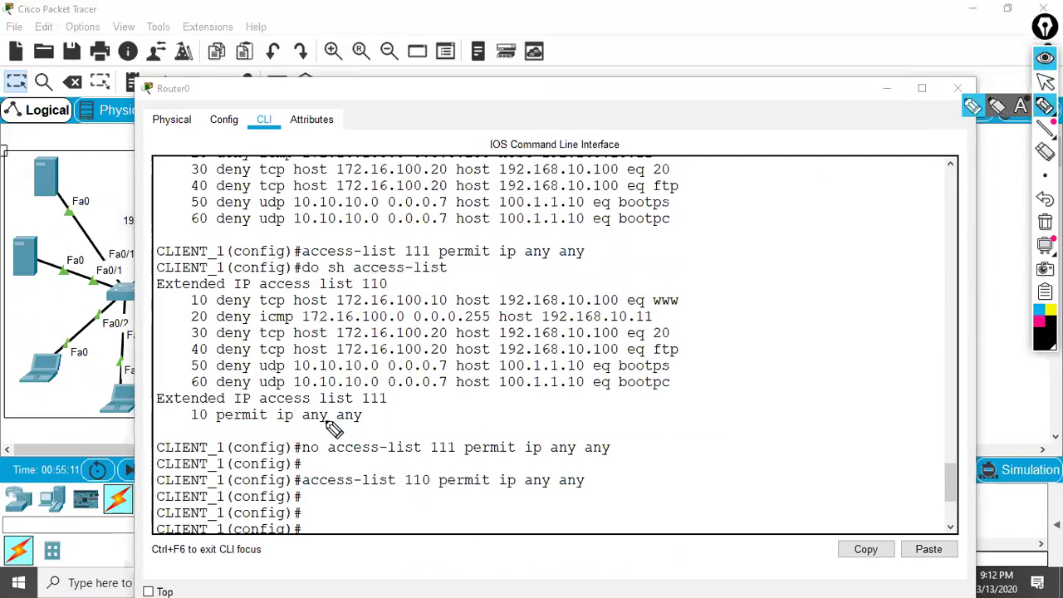
mouse_move(358, 407)
mouse_down()
mouse_move(407, 414)
mouse_move(408, 385)
mouse_move(361, 385)
mouse_move(359, 407)
mouse_move(431, 399)
mouse_move(434, 421)
mouse_move(368, 424)
mouse_up()
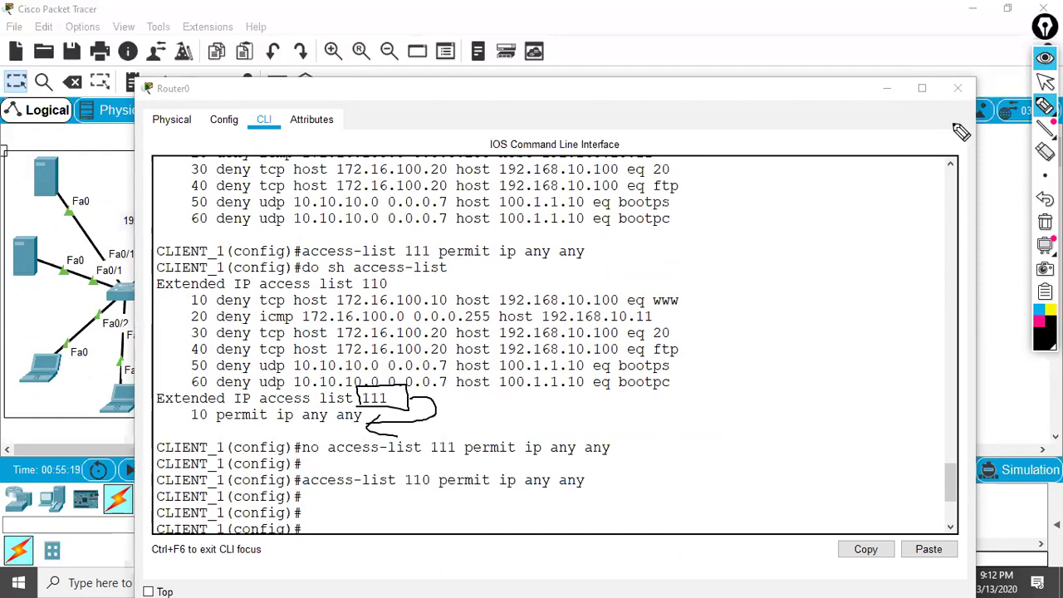
- Circle access-list 111 in the removal command and mark the access-list 110 command with lines
click(1045, 81)
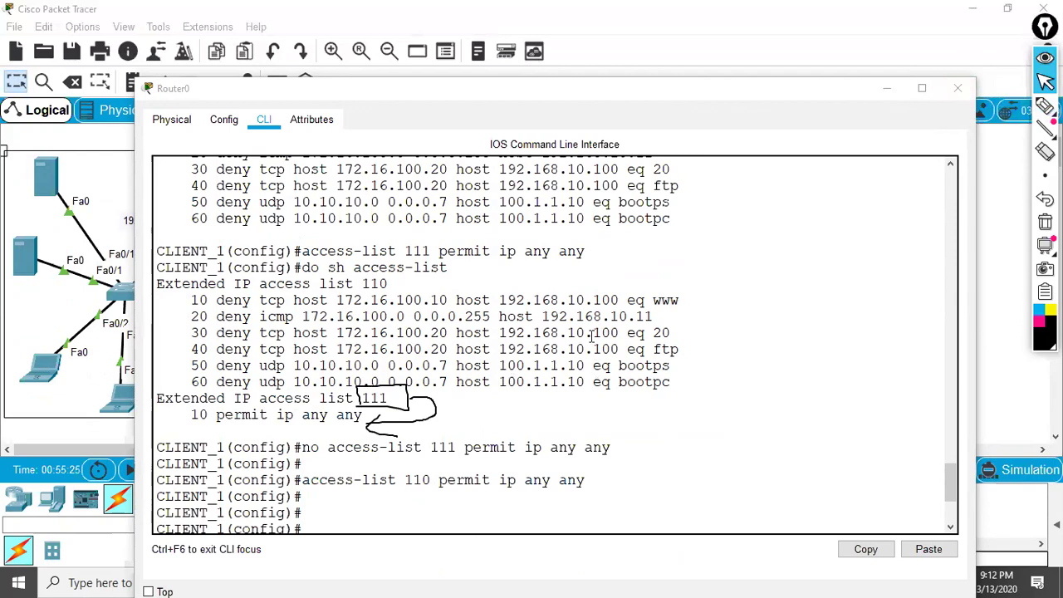
key(ctrl+shift+e)
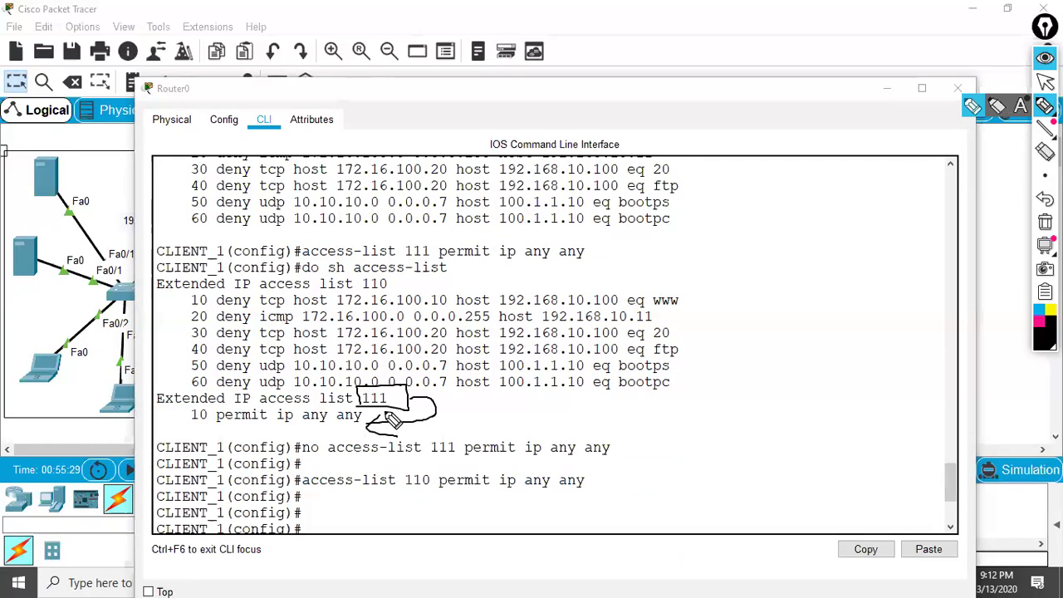
mouse_move(404, 457)
mouse_down()
mouse_move(466, 459)
mouse_move(464, 430)
mouse_move(325, 444)
mouse_move(326, 463)
mouse_move(416, 467)
mouse_up()
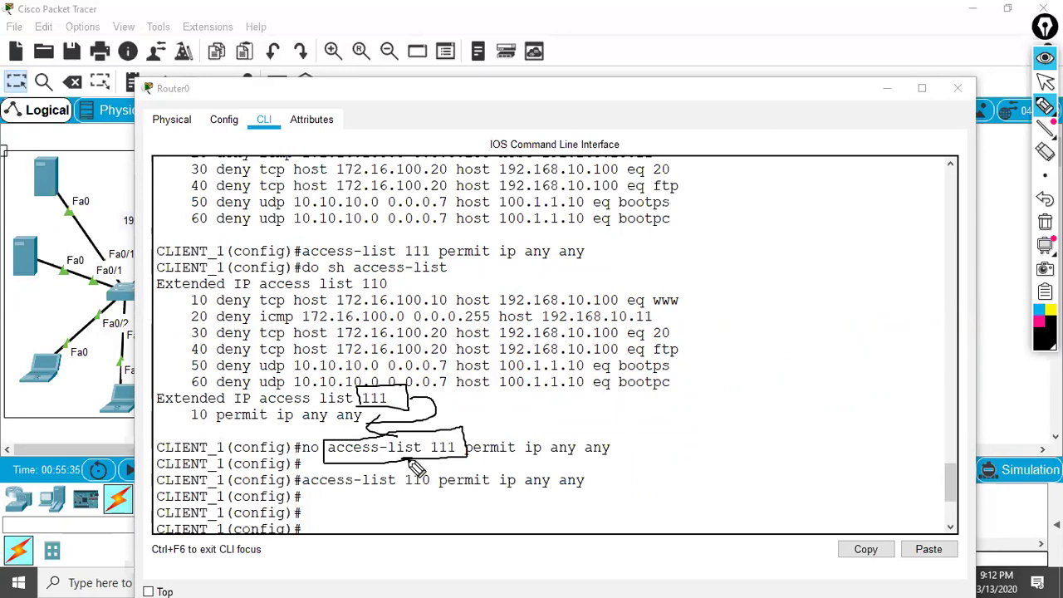
drag(381, 462, 380, 550)
mouse_move(363, 497)
mouse_down()
mouse_move(361, 523)
mouse_move(371, 547)
mouse_move(397, 546)
mouse_up()
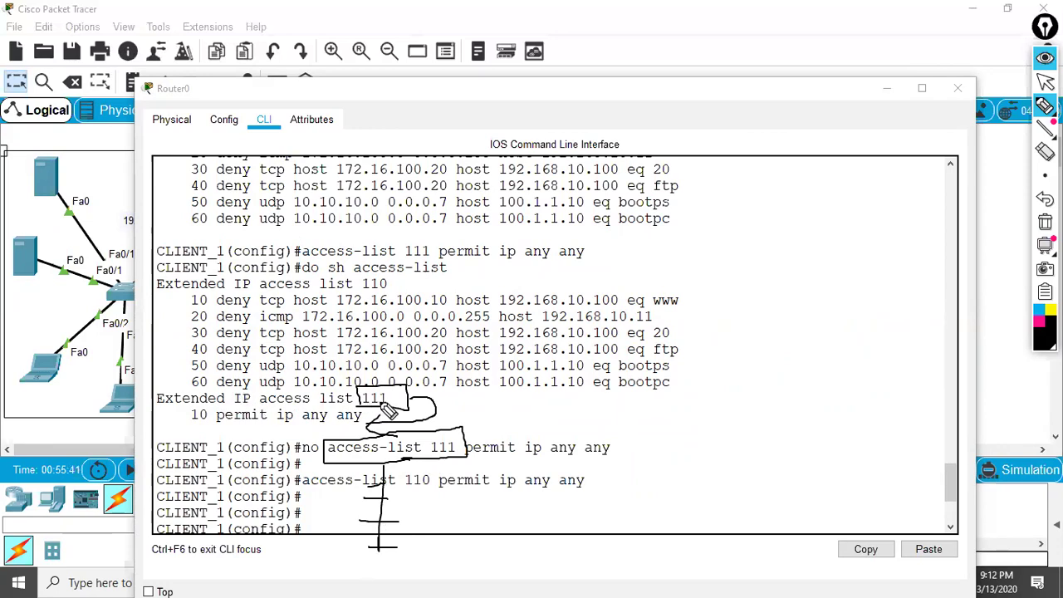
mouse_move(411, 399)
mouse_down()
mouse_move(569, 402)
mouse_move(609, 379)
mouse_move(619, 403)
mouse_up()
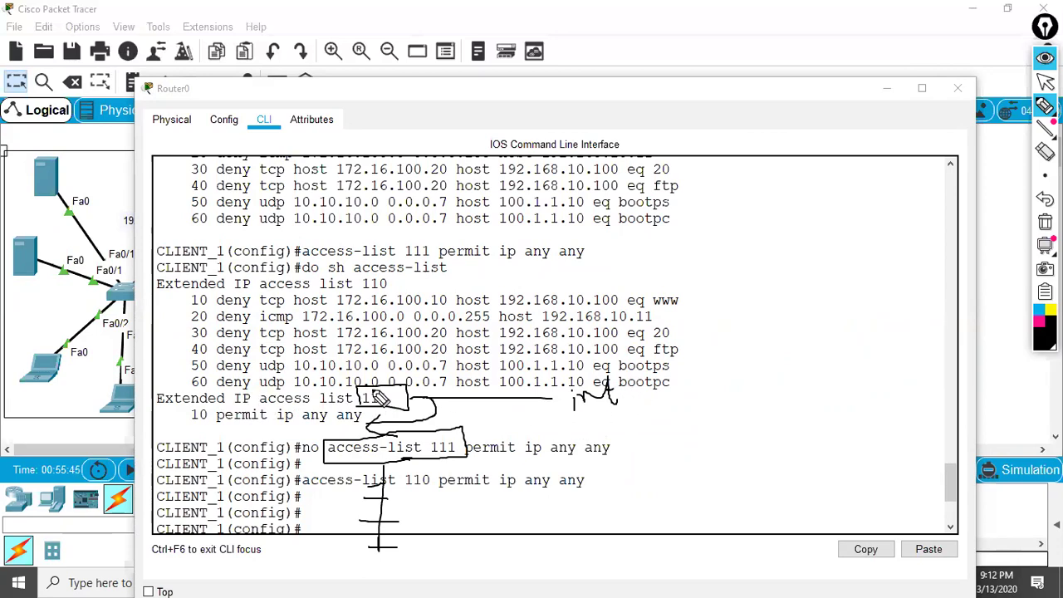
- Bracket list 110 entries 10–60, underline entries, write permit, cross out ftp, then erase all marks
mouse_move(201, 303)
mouse_down()
mouse_move(179, 355)
mouse_move(209, 384)
mouse_up()
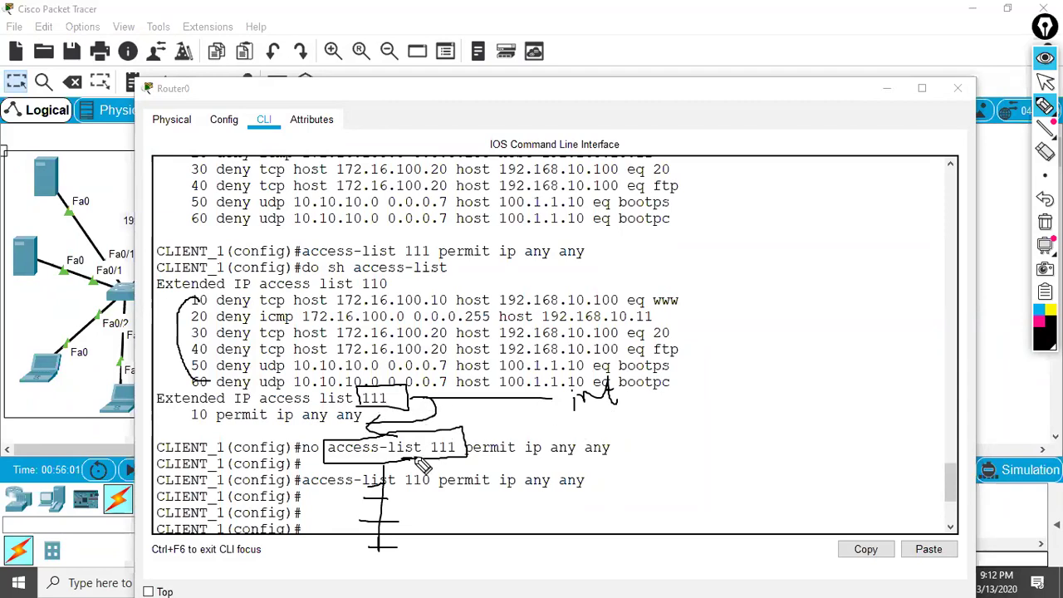
mouse_move(175, 426)
mouse_down()
mouse_move(332, 436)
mouse_move(184, 440)
mouse_move(289, 436)
mouse_up()
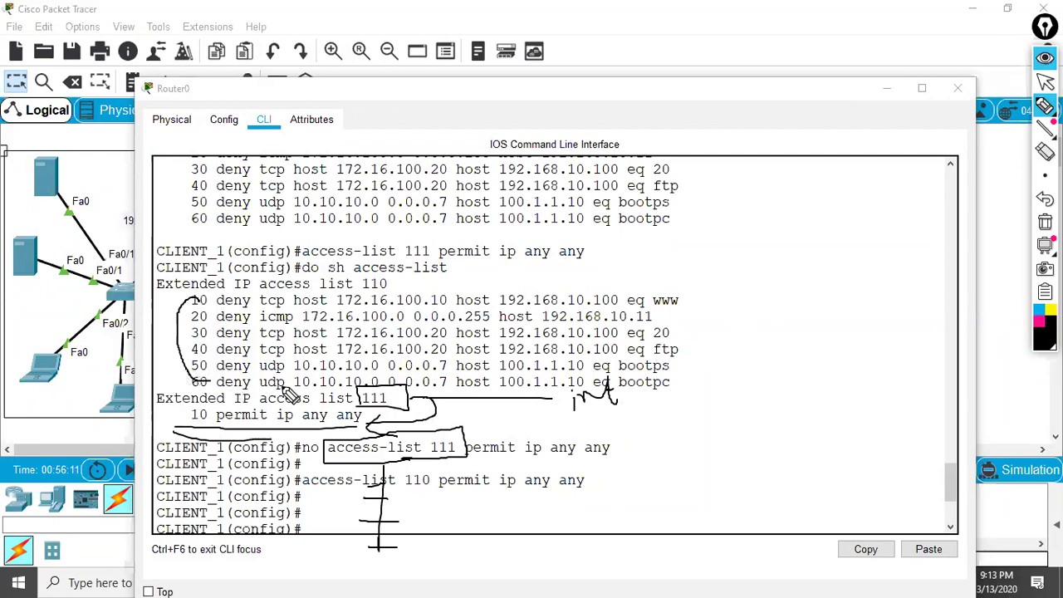
drag(186, 390, 315, 397)
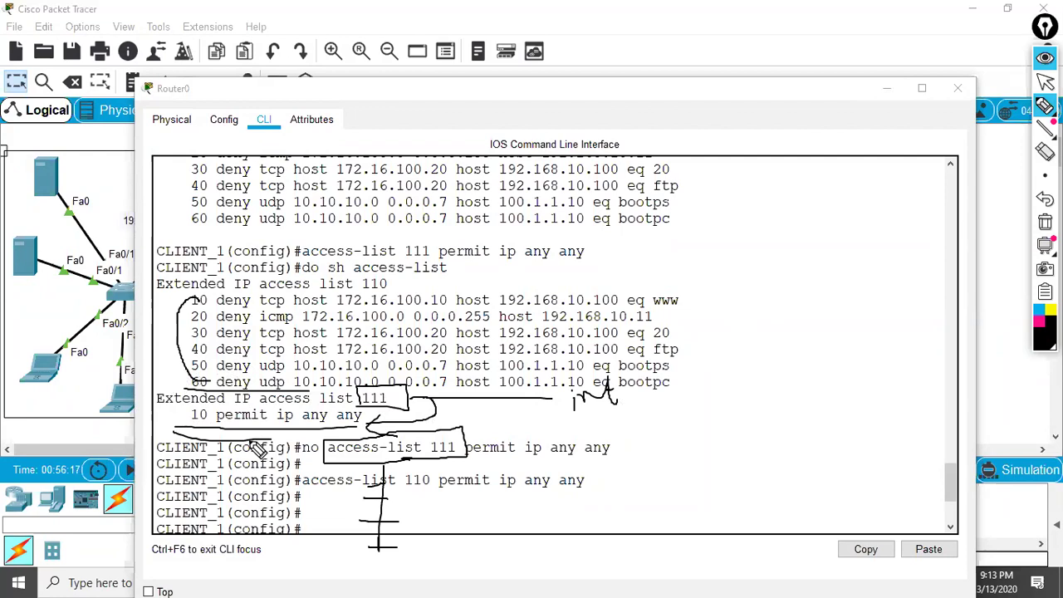
mouse_move(656, 287)
mouse_down()
mouse_move(684, 286)
mouse_move(692, 340)
mouse_move(652, 340)
mouse_up()
mouse_move(702, 311)
mouse_down()
mouse_move(789, 262)
mouse_move(785, 241)
mouse_move(835, 264)
mouse_up()
drag(652, 349, 901, 266)
drag(688, 352, 796, 389)
drag(760, 338, 671, 453)
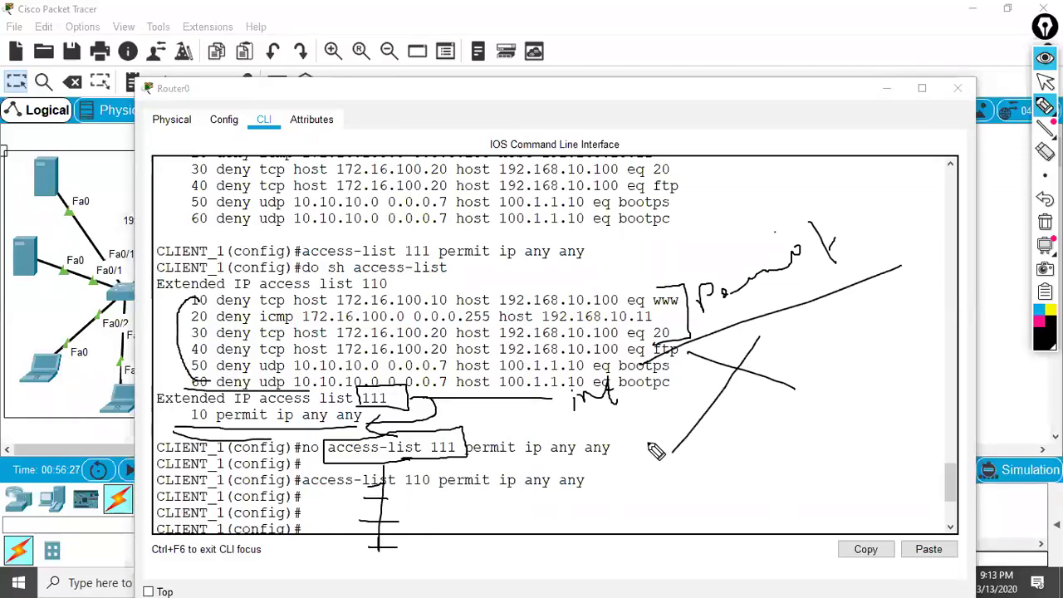
key(Delete)
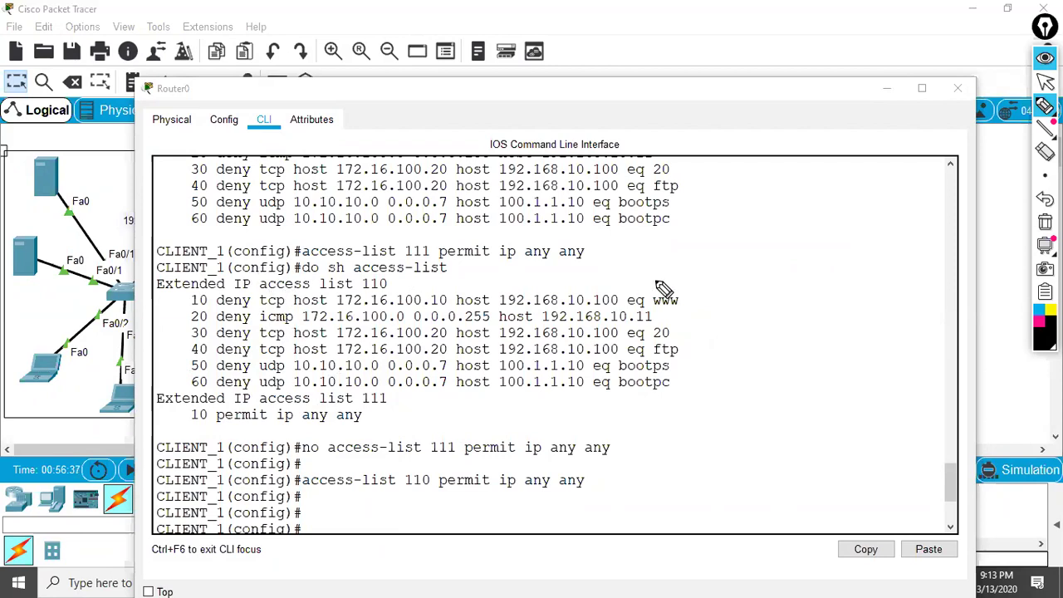
mouse_move(648, 293)
mouse_down()
mouse_move(689, 289)
mouse_move(689, 353)
mouse_move(640, 355)
mouse_up()
mouse_move(708, 309)
mouse_down()
mouse_move(759, 302)
mouse_move(776, 272)
mouse_up()
drag(684, 374, 723, 393)
drag(719, 377, 682, 414)
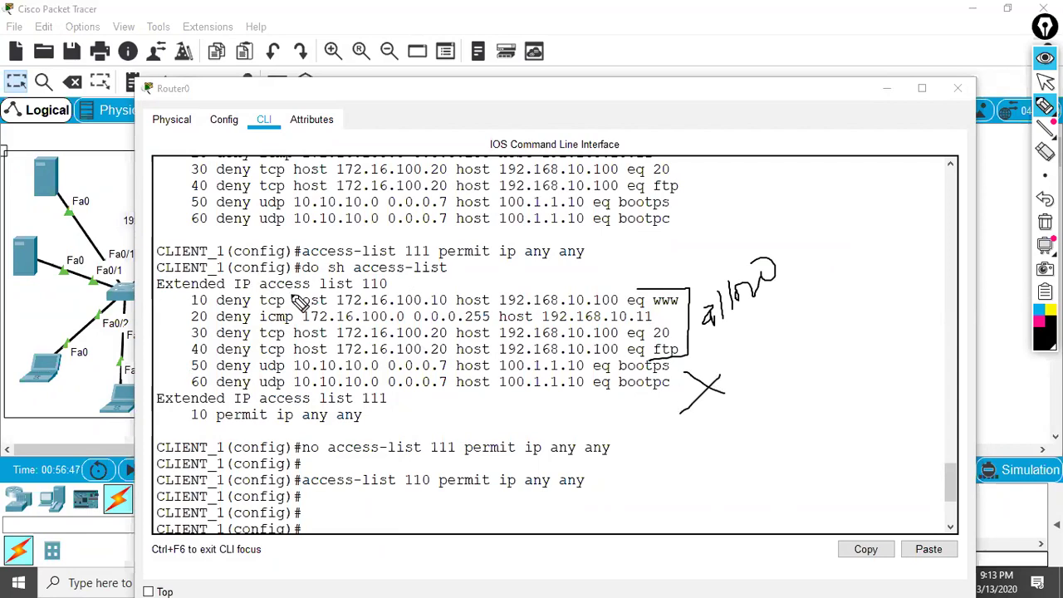
mouse_move(218, 305)
mouse_down()
mouse_move(243, 318)
mouse_move(224, 322)
mouse_move(266, 328)
mouse_move(232, 337)
mouse_move(241, 343)
mouse_move(231, 354)
mouse_move(265, 349)
mouse_up()
drag(214, 415, 283, 414)
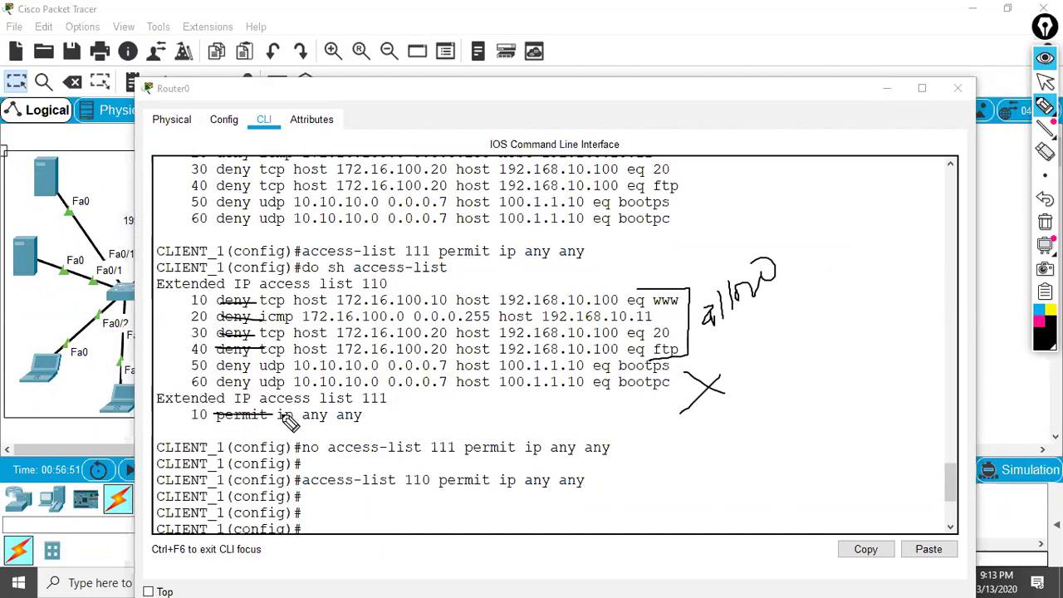
drag(392, 395, 387, 396)
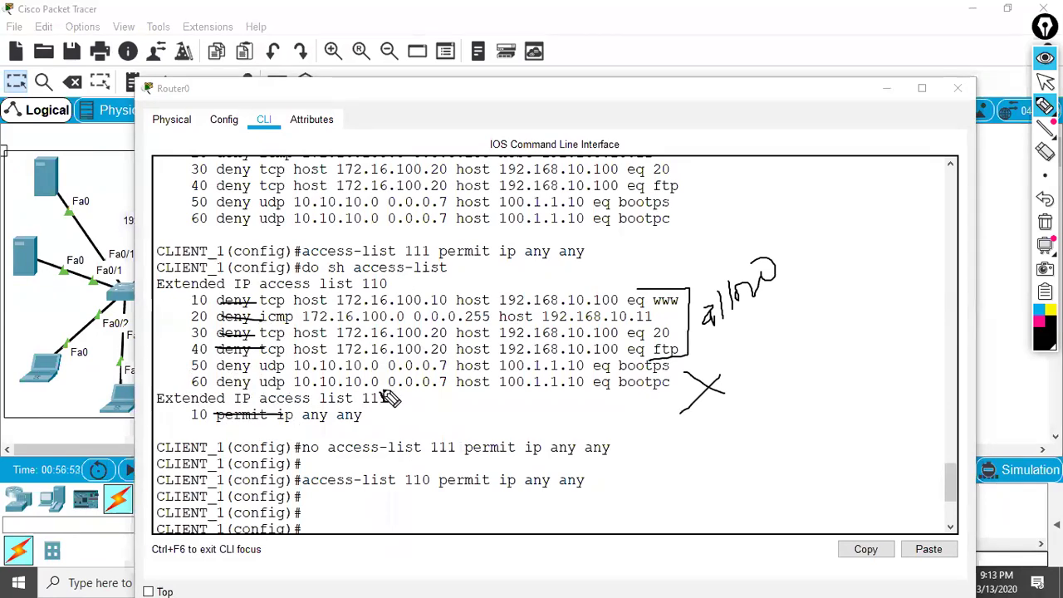
mouse_move(223, 441)
mouse_down()
mouse_move(266, 433)
mouse_move(301, 451)
mouse_up()
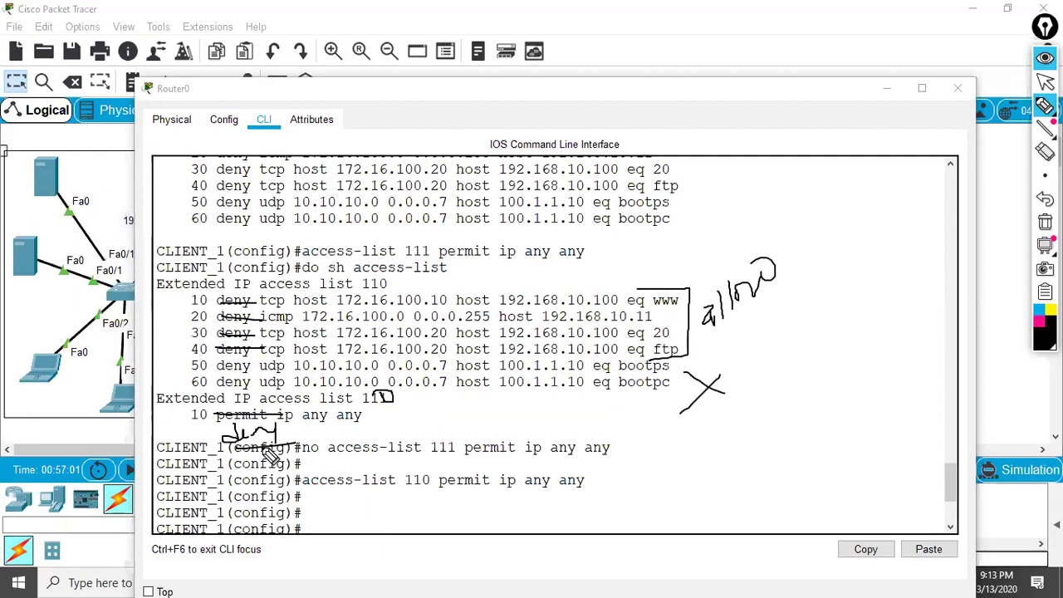
mouse_move(739, 434)
mouse_down()
mouse_move(741, 465)
mouse_move(774, 449)
mouse_move(731, 481)
mouse_up()
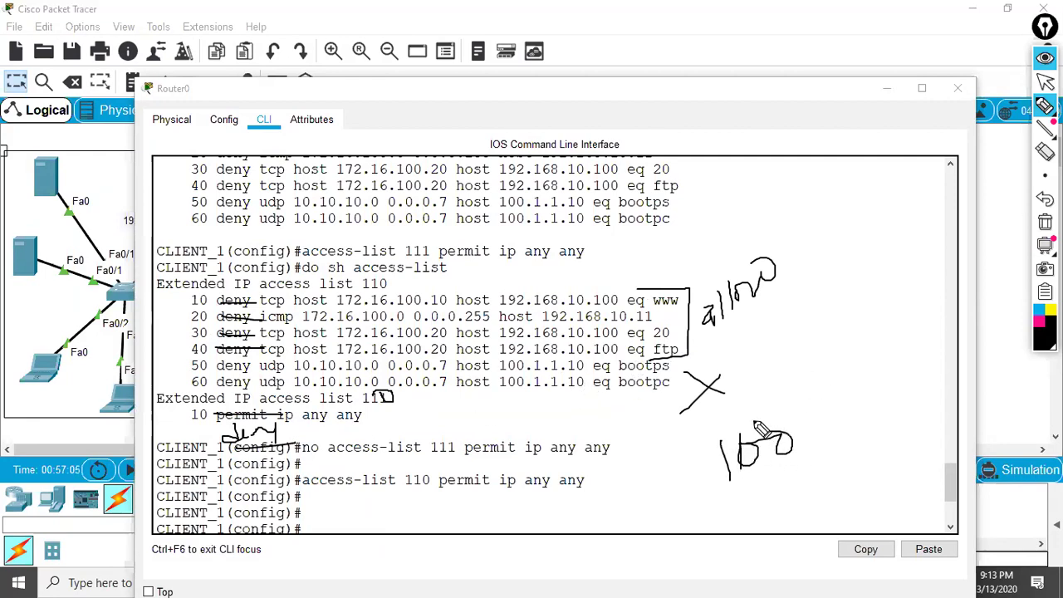
mouse_move(771, 380)
mouse_down()
mouse_move(764, 406)
mouse_move(748, 387)
mouse_move(774, 378)
mouse_move(777, 428)
mouse_move(789, 431)
mouse_move(721, 439)
mouse_move(664, 501)
mouse_move(840, 429)
mouse_move(758, 431)
mouse_up()
drag(788, 364, 736, 365)
drag(710, 405, 758, 397)
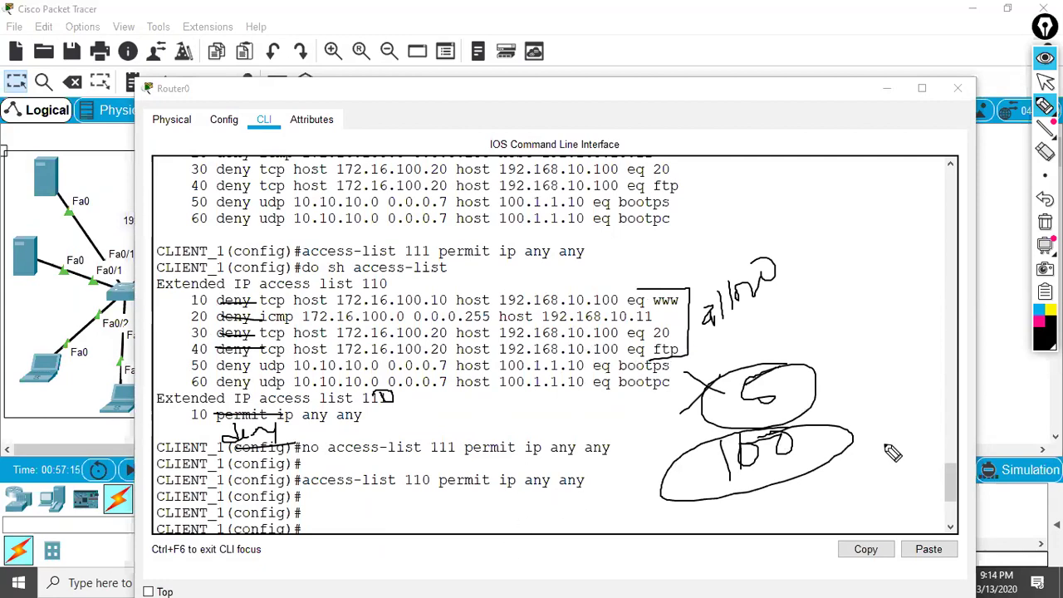
drag(812, 379, 888, 342)
drag(757, 401, 800, 365)
drag(795, 390, 844, 387)
drag(887, 352, 909, 356)
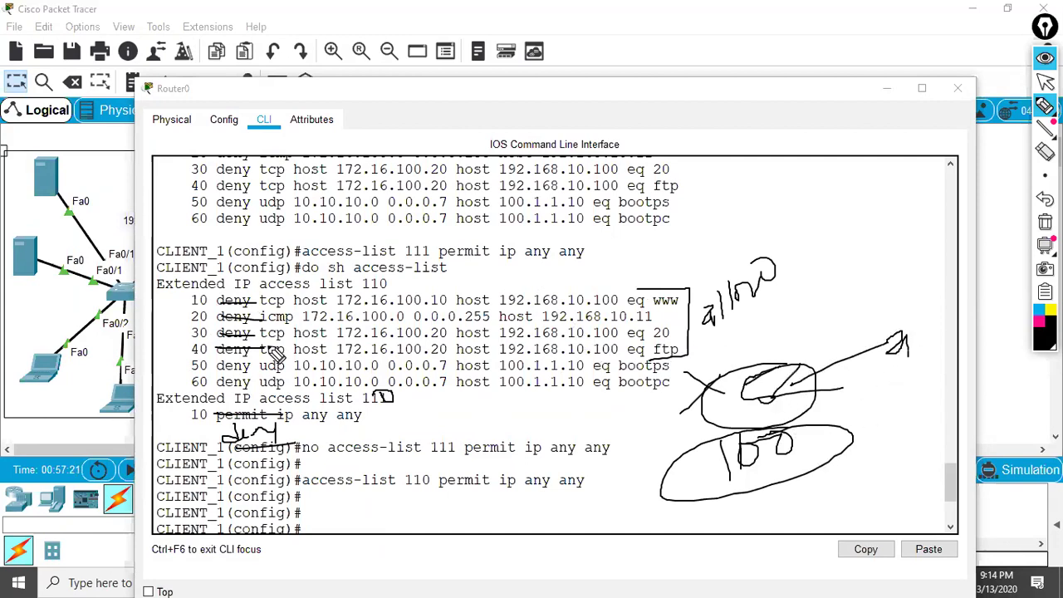
mouse_move(629, 276)
mouse_down()
mouse_move(689, 272)
mouse_move(696, 400)
mouse_up()
drag(625, 397, 691, 396)
drag(194, 423, 483, 433)
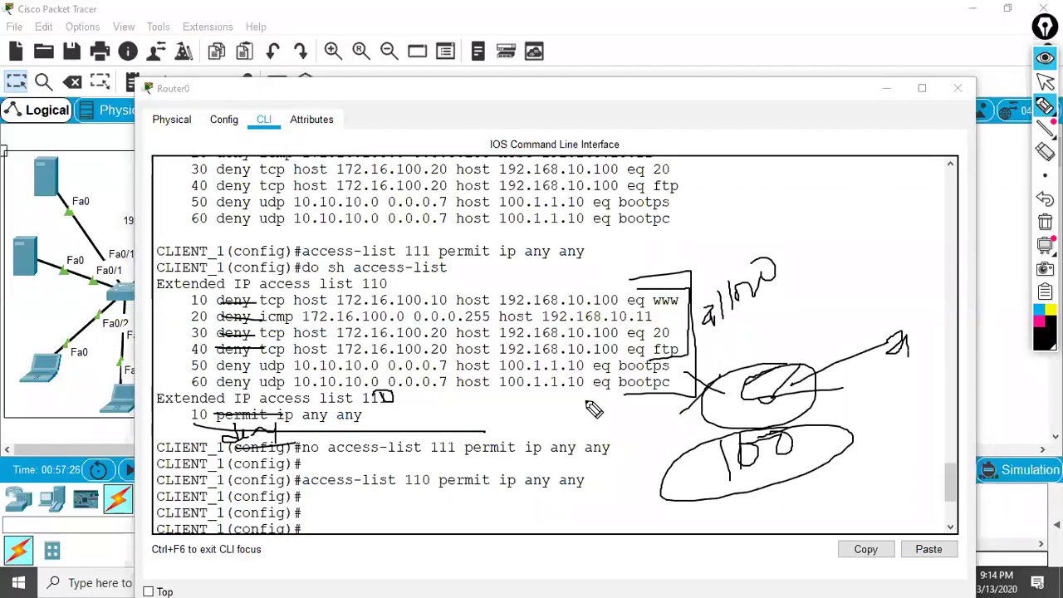
key(ctrl+shift+e)
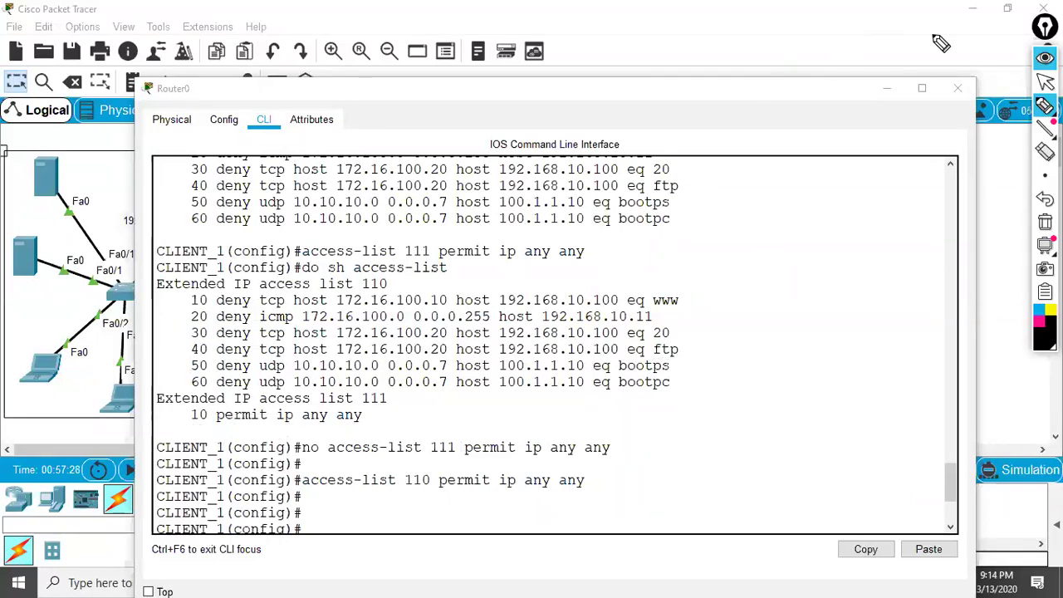
- Re-list the router's access lists and highlight entries 10 through 70 of list 110
key(Up)
key(Up)
key(Up)
key(Return)
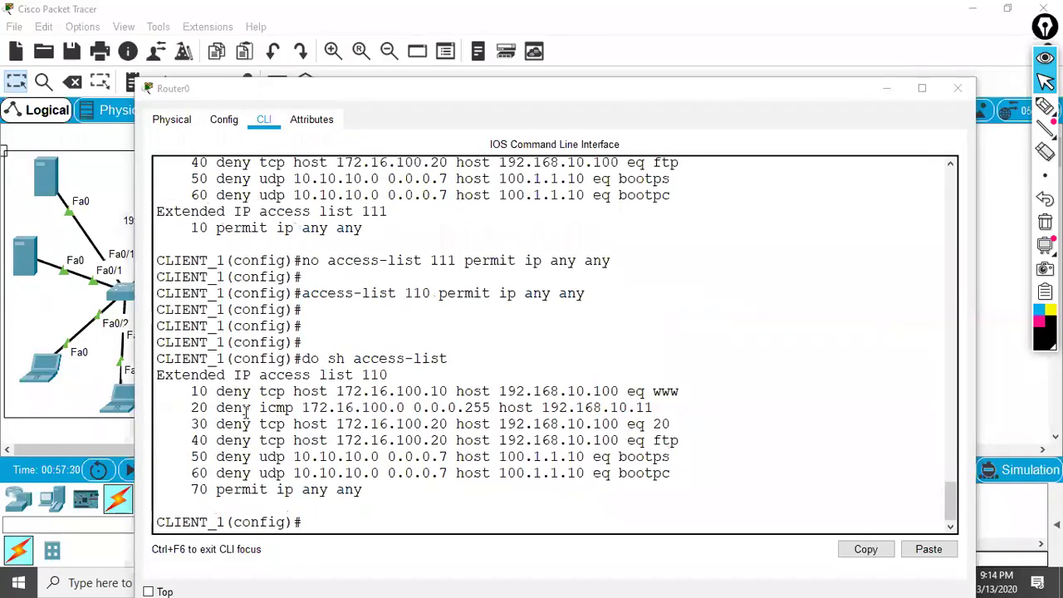
drag(196, 391, 457, 496)
click(429, 491)
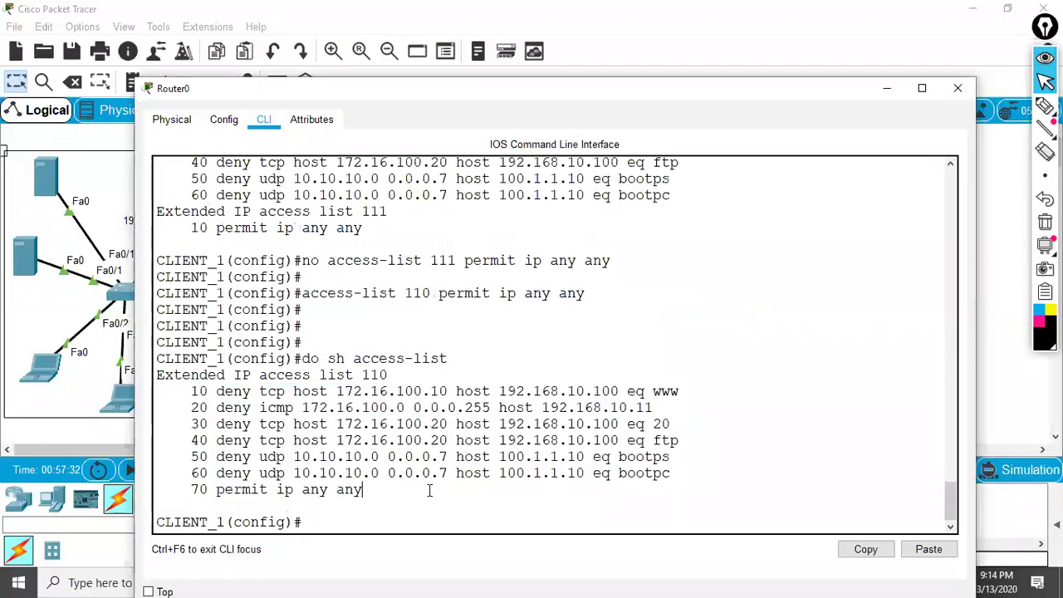
- Minimize Router0, sketch the path from Laptop2 through Router0's Gig0/2 to the server, then clear the ink
drag(431, 94, 380, 278)
click(1046, 107)
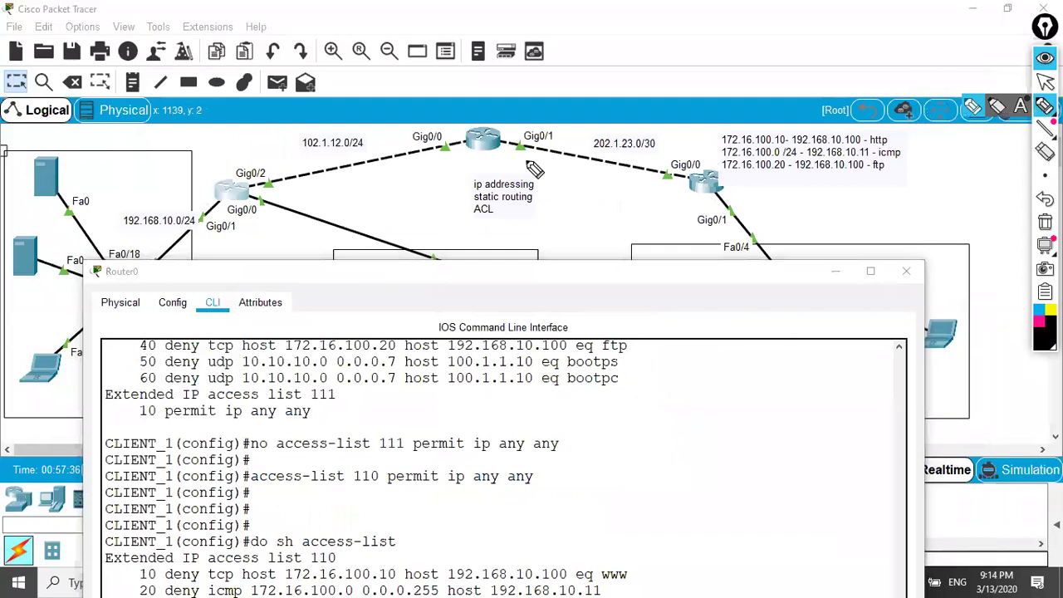
mouse_move(222, 165)
mouse_down()
mouse_move(204, 186)
mouse_move(201, 214)
mouse_move(244, 236)
mouse_move(259, 183)
mouse_move(202, 158)
mouse_up()
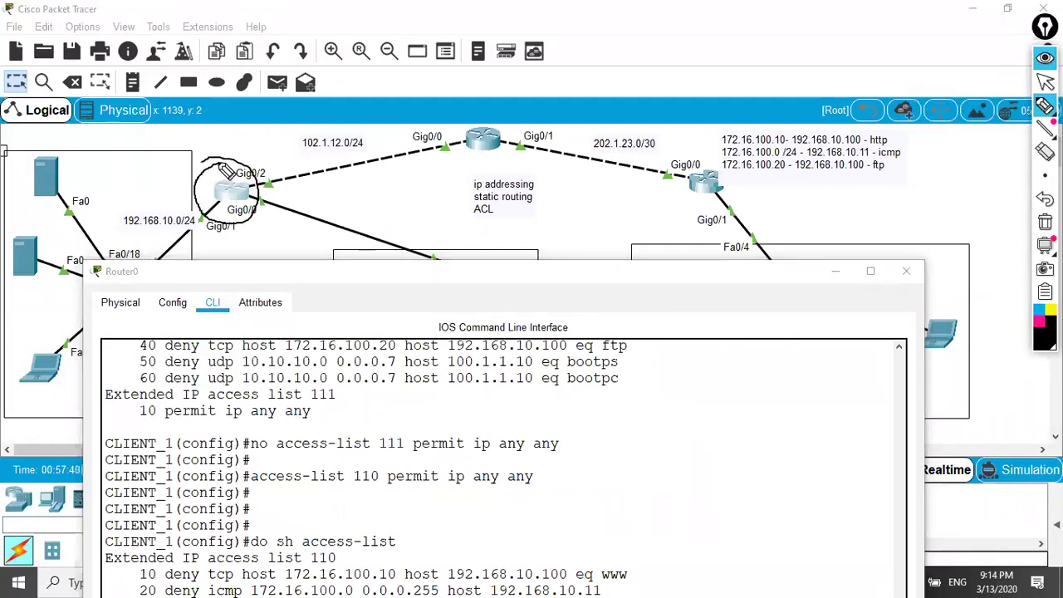
click(836, 271)
mouse_move(708, 334)
mouse_down()
mouse_move(691, 354)
mouse_move(728, 236)
mouse_move(696, 167)
mouse_move(513, 136)
mouse_move(348, 152)
mouse_move(289, 172)
mouse_move(318, 180)
mouse_up()
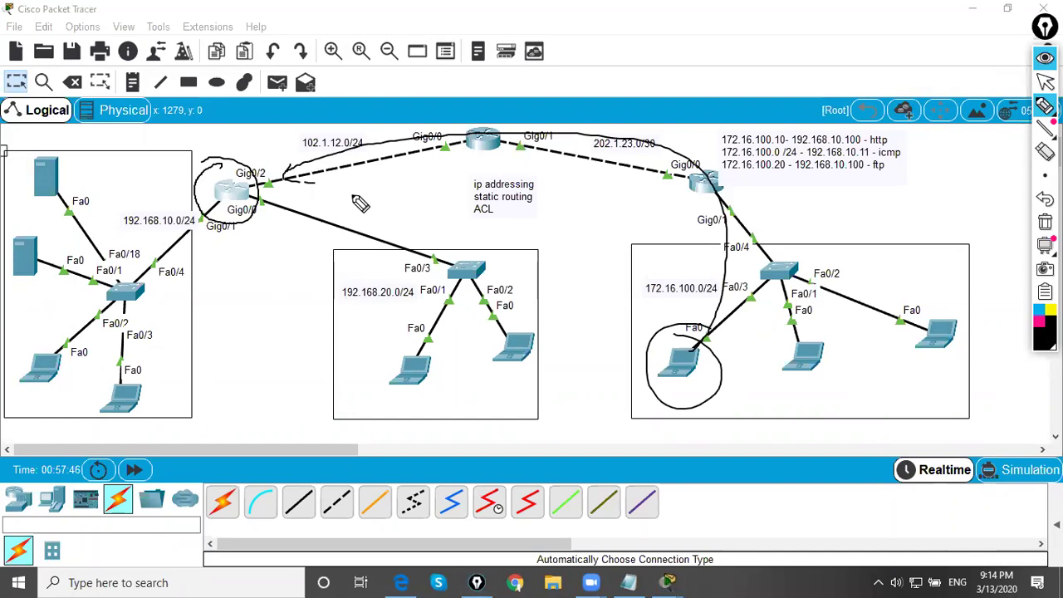
mouse_move(50, 155)
mouse_down()
mouse_move(27, 206)
mouse_move(74, 192)
mouse_move(44, 169)
mouse_move(82, 236)
mouse_move(125, 246)
mouse_move(237, 211)
mouse_up()
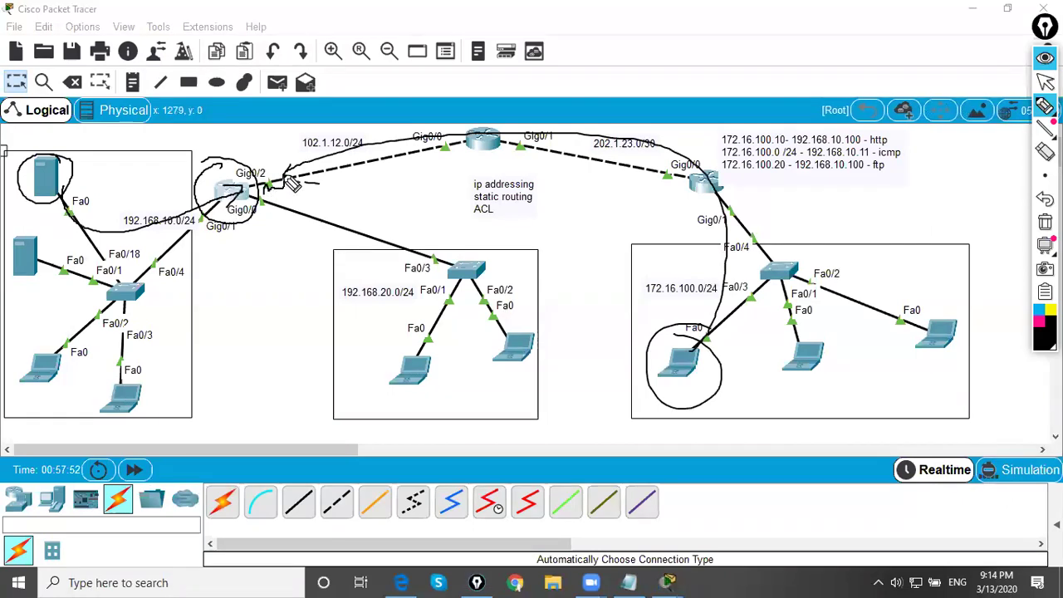
mouse_move(428, 177)
mouse_down()
mouse_move(358, 193)
mouse_move(329, 197)
mouse_up()
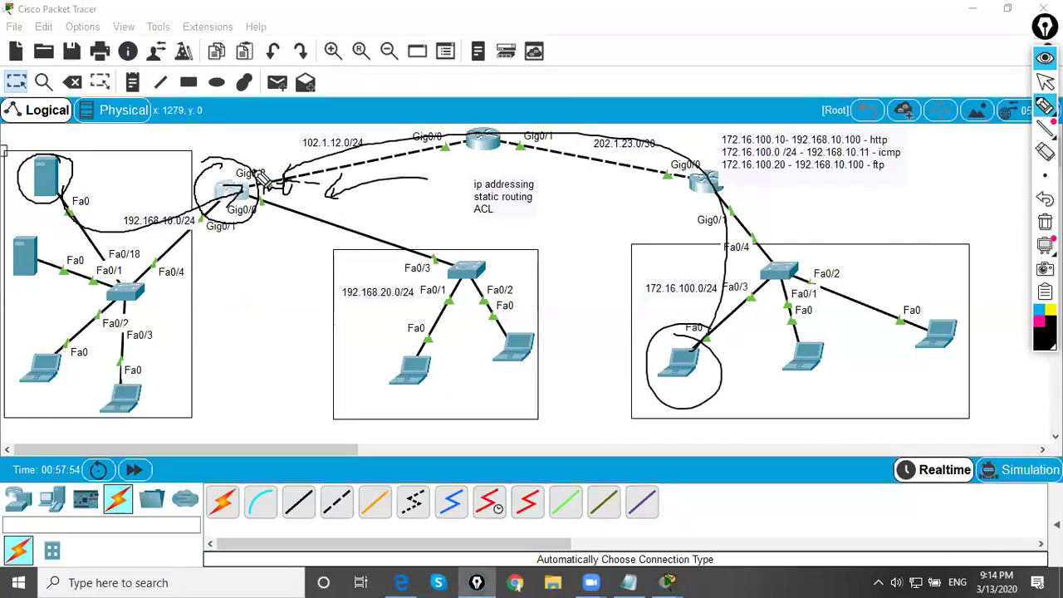
click(1045, 82)
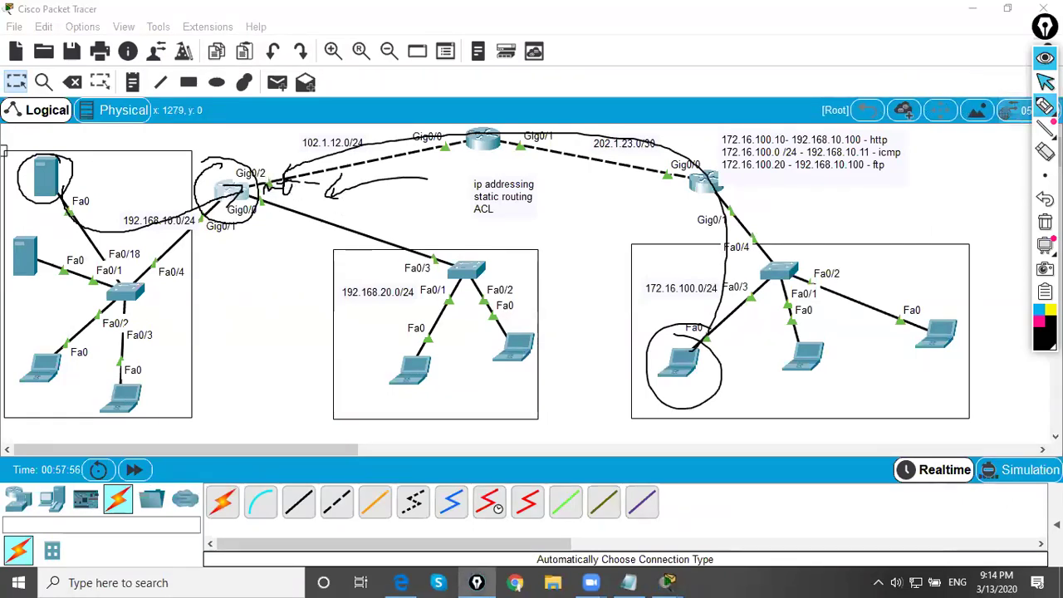
key(ctrl+shift+c)
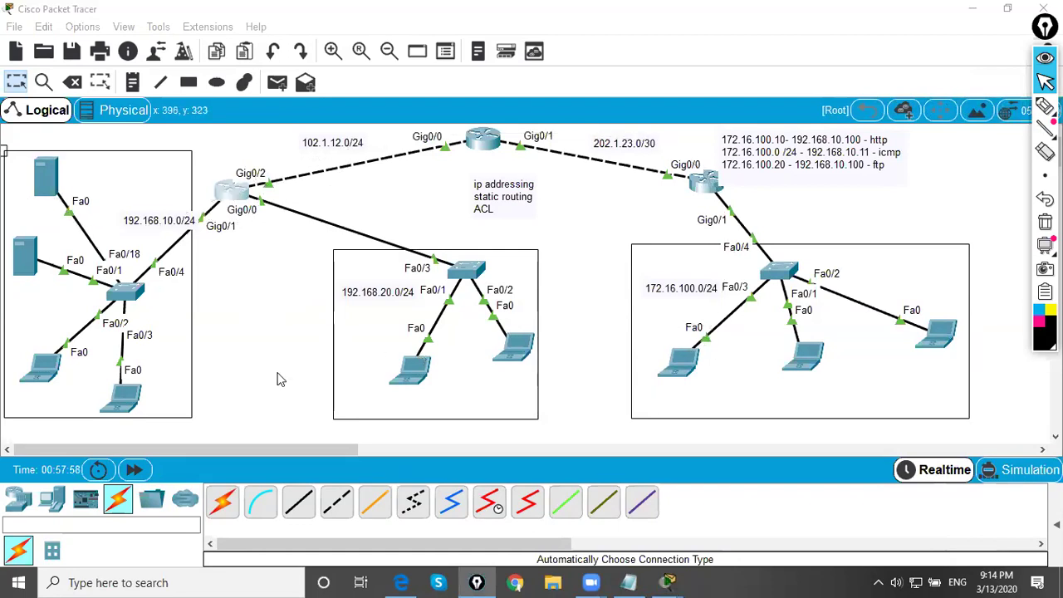
- On Router0, apply 'ip access-group 110 in' to interface gig0/2
click(232, 191)
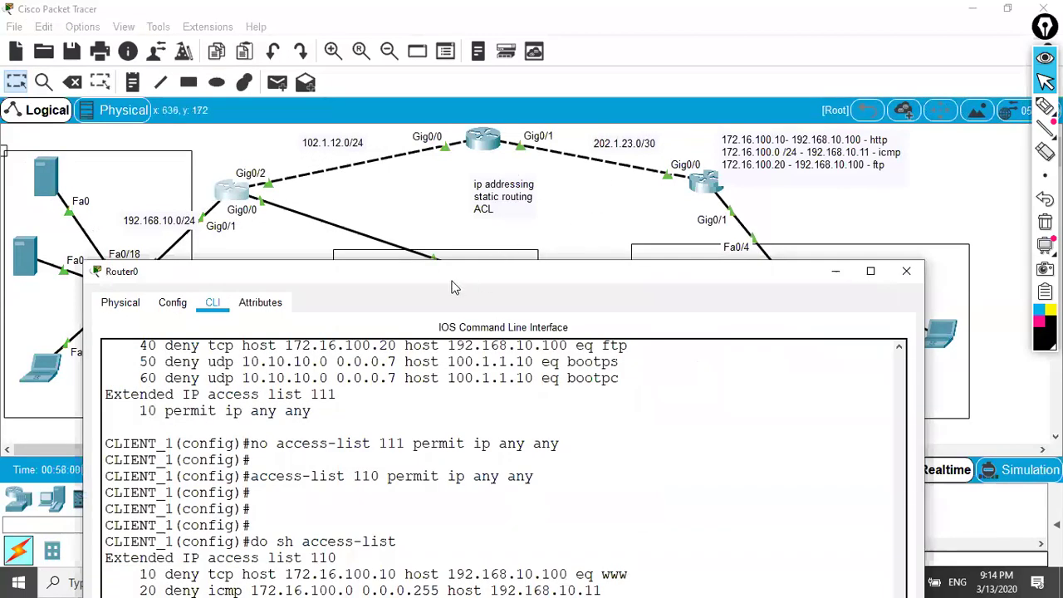
drag(456, 287, 713, 87)
key(Return)
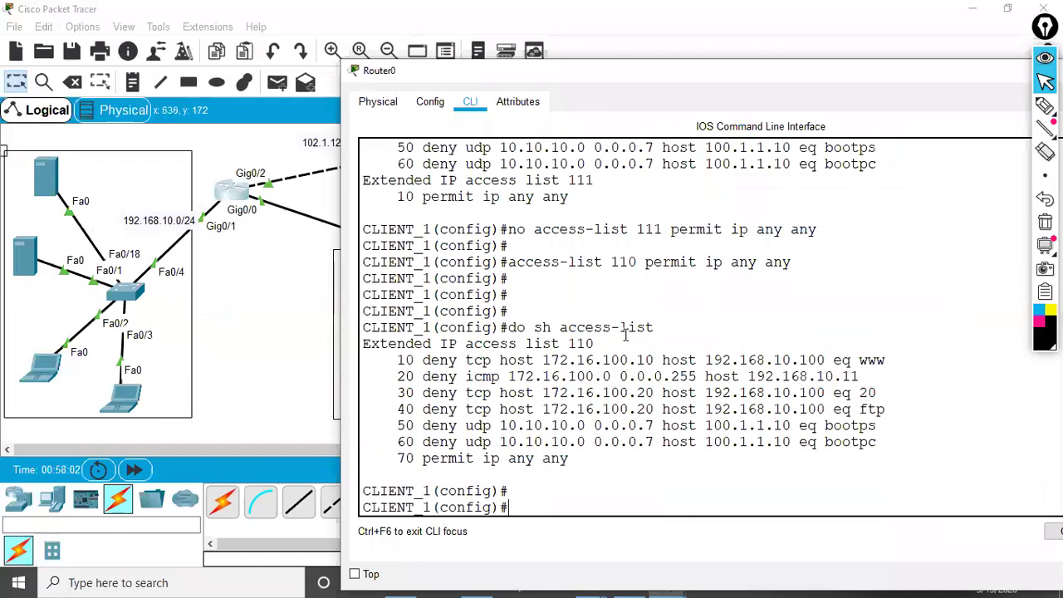
text(i)
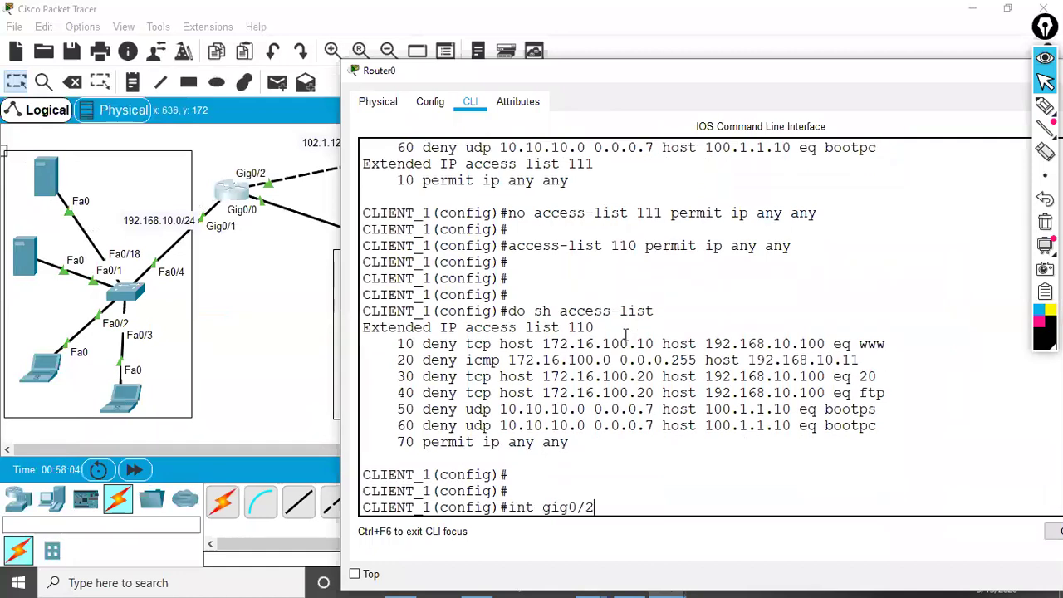
text(nt gig0/2)
key(Return)
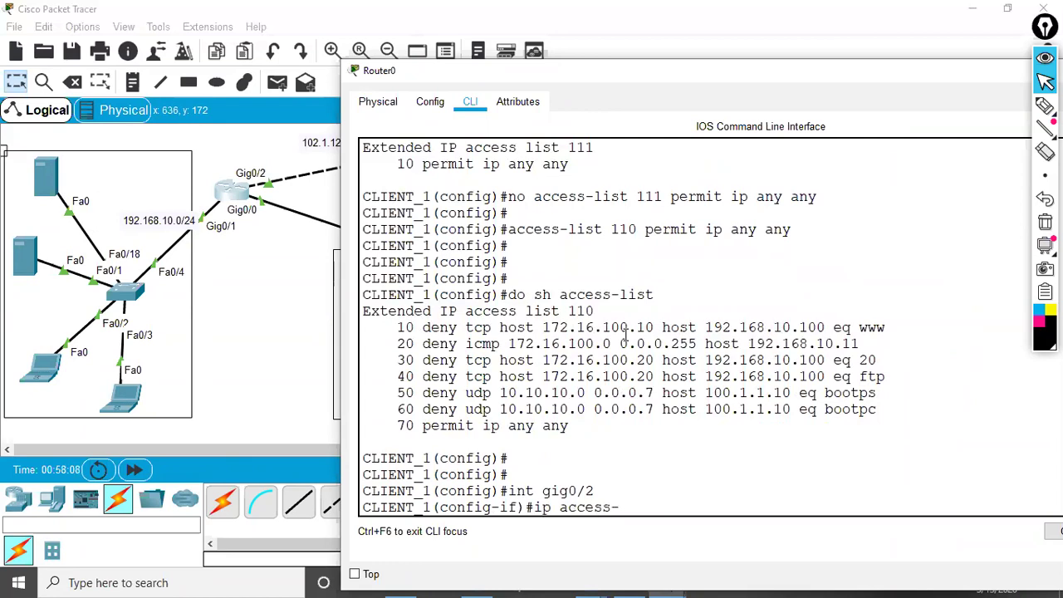
text(ip access-group 110 in)
key(Return)
key(Return)
key(Return)
- Exit configuration with 'end', save with 'wr', and close Router0's window
text(end)
key(Return)
text(wr)
key(Return)
key(Return)
key(Return)
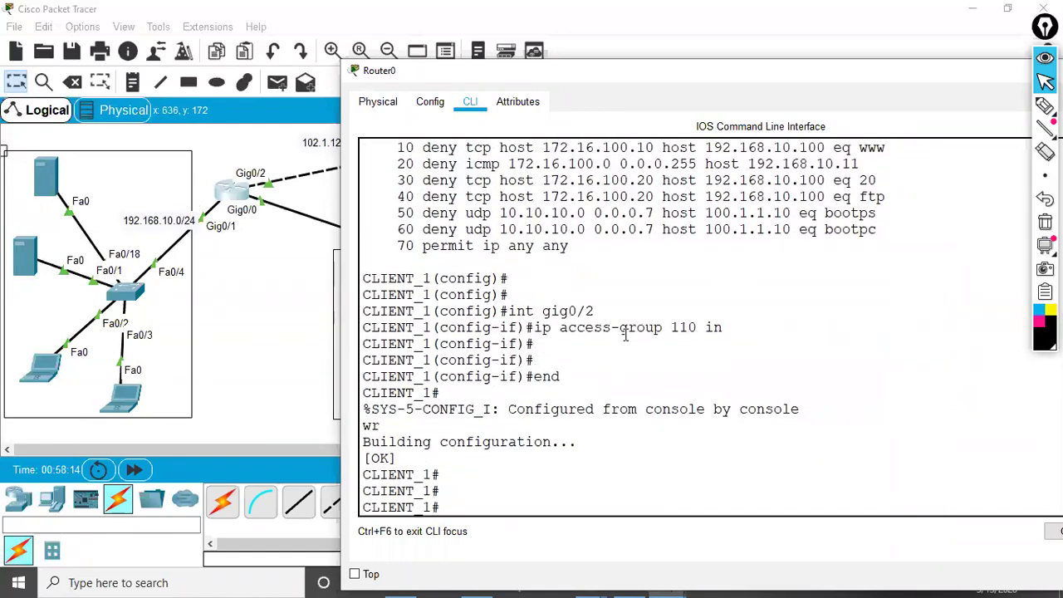
double_click(787, 81)
click(952, 95)
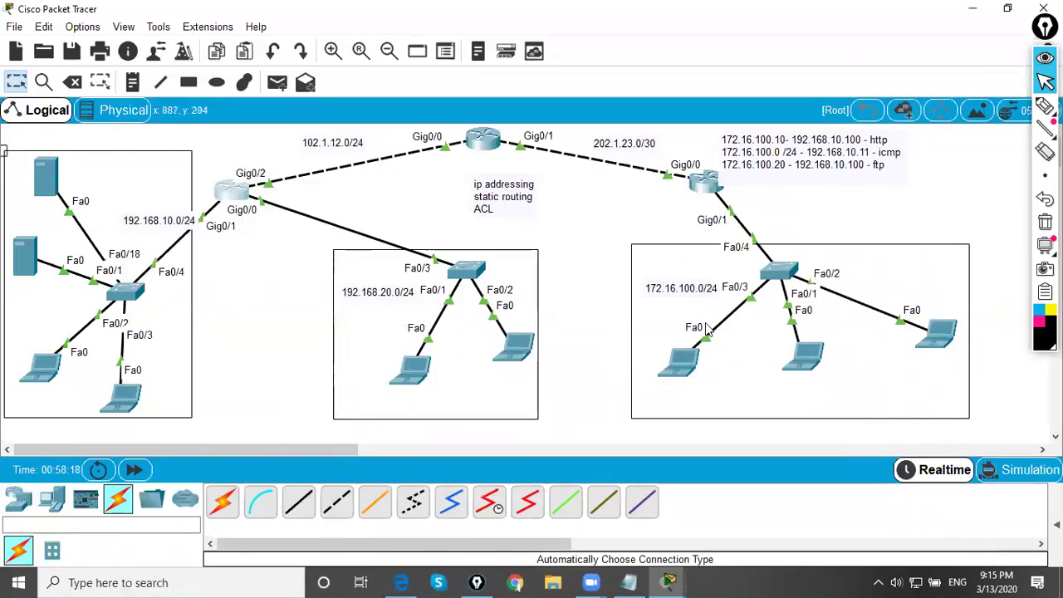
- Underline the http rule in the topology notes with the pen
click(1045, 106)
drag(713, 142, 795, 143)
drag(806, 146, 920, 147)
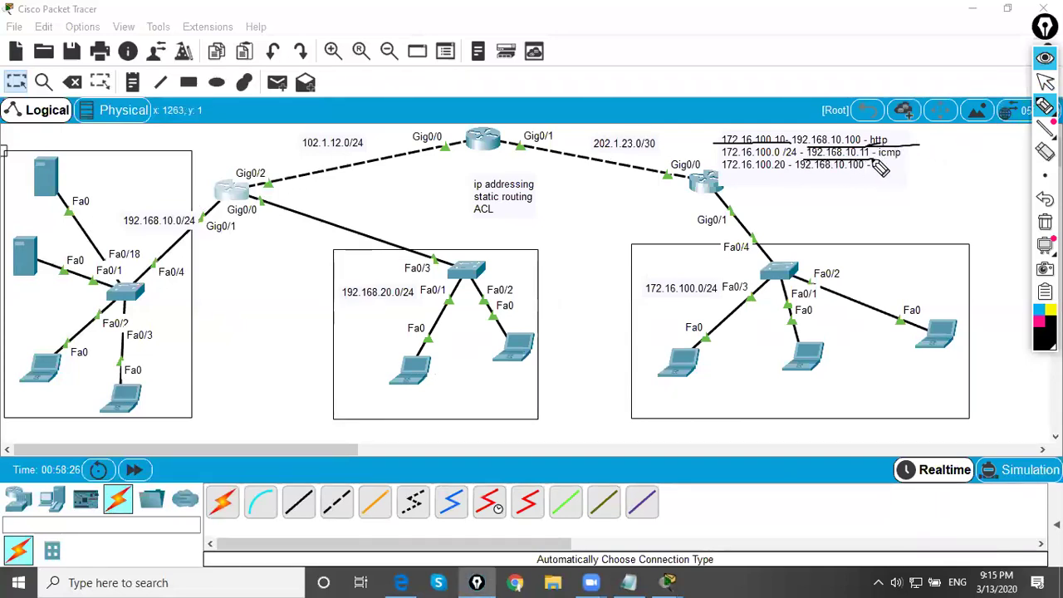
click(1044, 82)
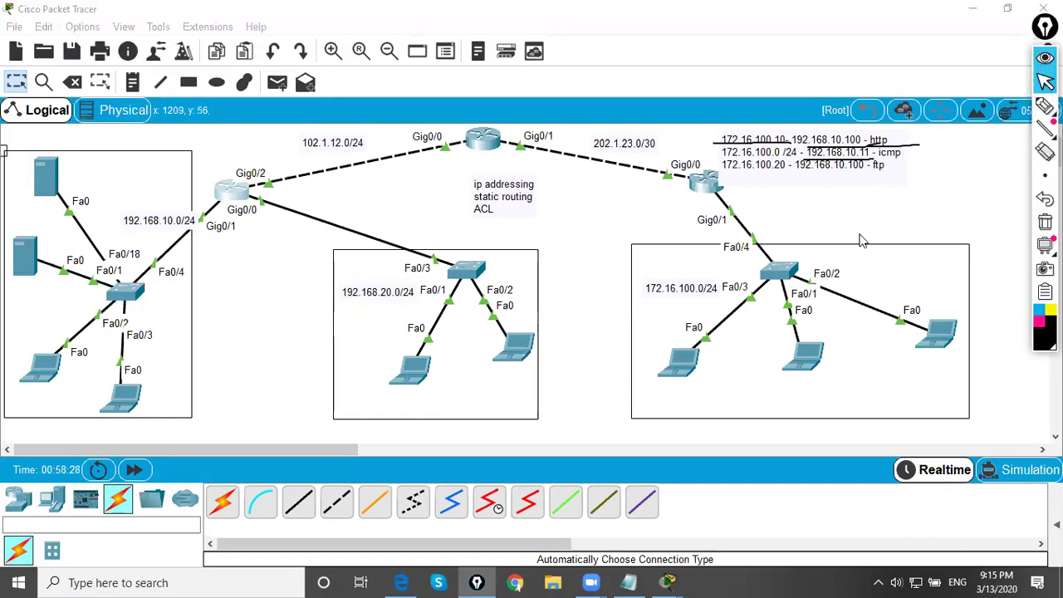
- From Laptop2's Command Prompt, ping 192.168.10.11 and highlight the unreachable replies and 100% loss
click(681, 357)
click(634, 179)
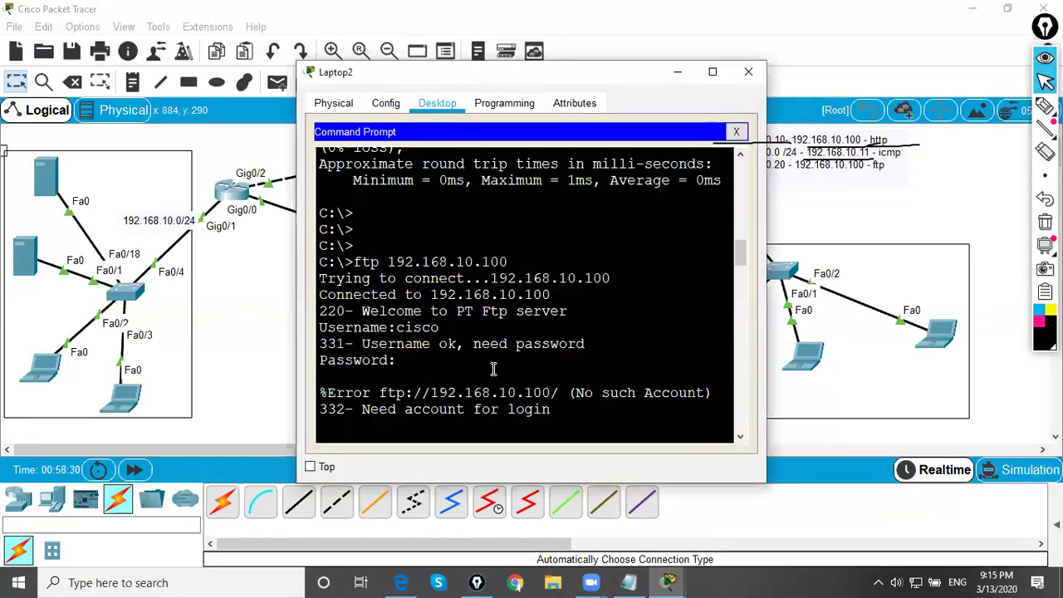
key(Up)
key(Up)
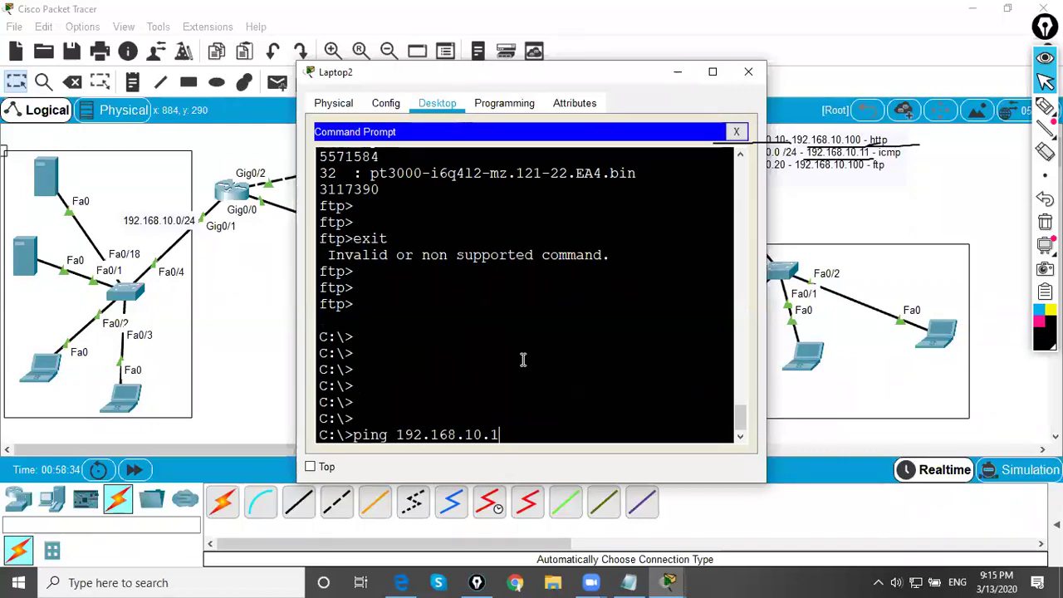
key(Return)
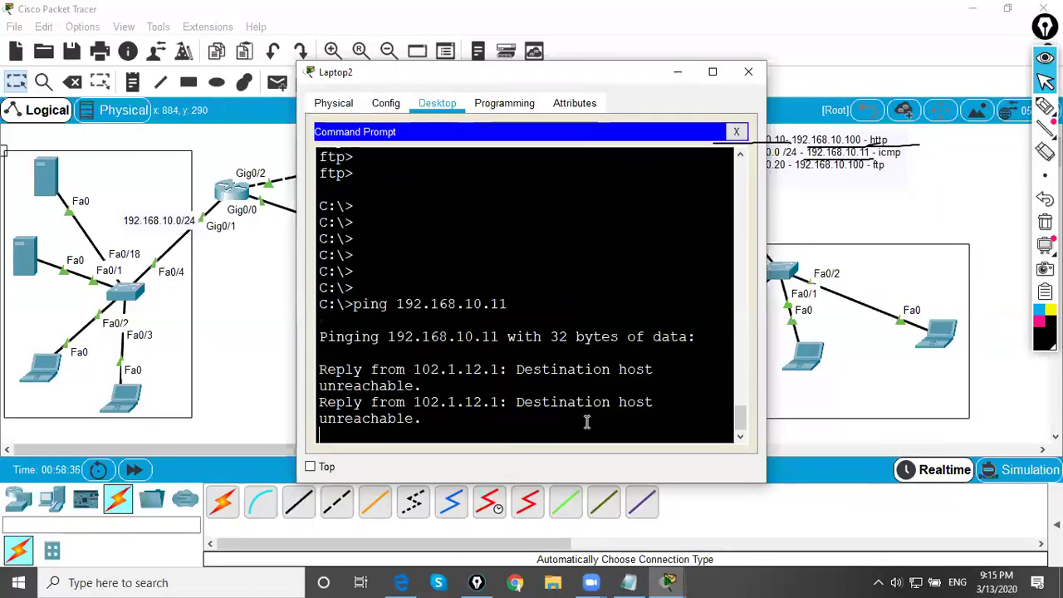
drag(770, 351, 1036, 350)
drag(811, 403, 620, 403)
drag(793, 333, 378, 291)
click(527, 326)
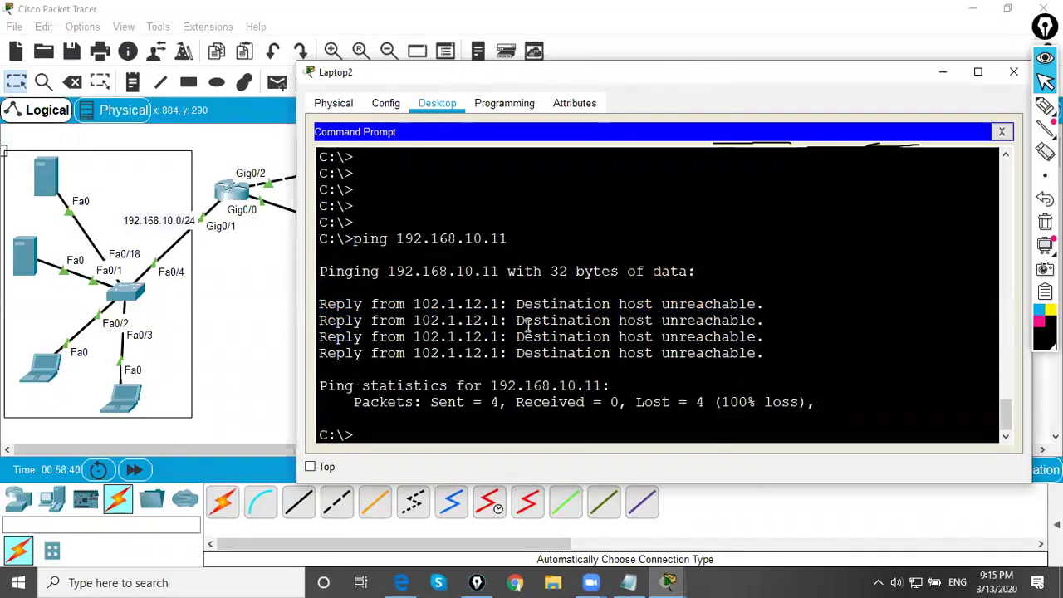
- Minimize Laptop2, then circle the 172.16.100.0/24 LAN and left server and underline the icmp/ftp notes
drag(805, 83, 630, 208)
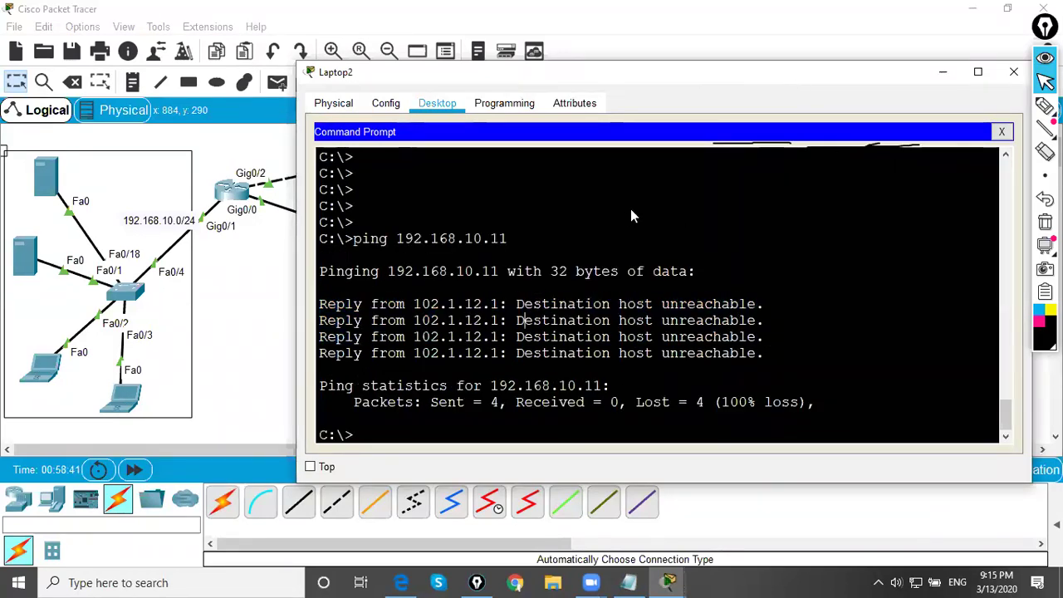
click(769, 204)
click(1045, 106)
mouse_move(819, 268)
mouse_down()
mouse_move(963, 253)
mouse_move(764, 254)
mouse_up()
mouse_move(16, 236)
mouse_down()
mouse_move(74, 231)
mouse_move(21, 231)
mouse_up()
drag(890, 164, 912, 167)
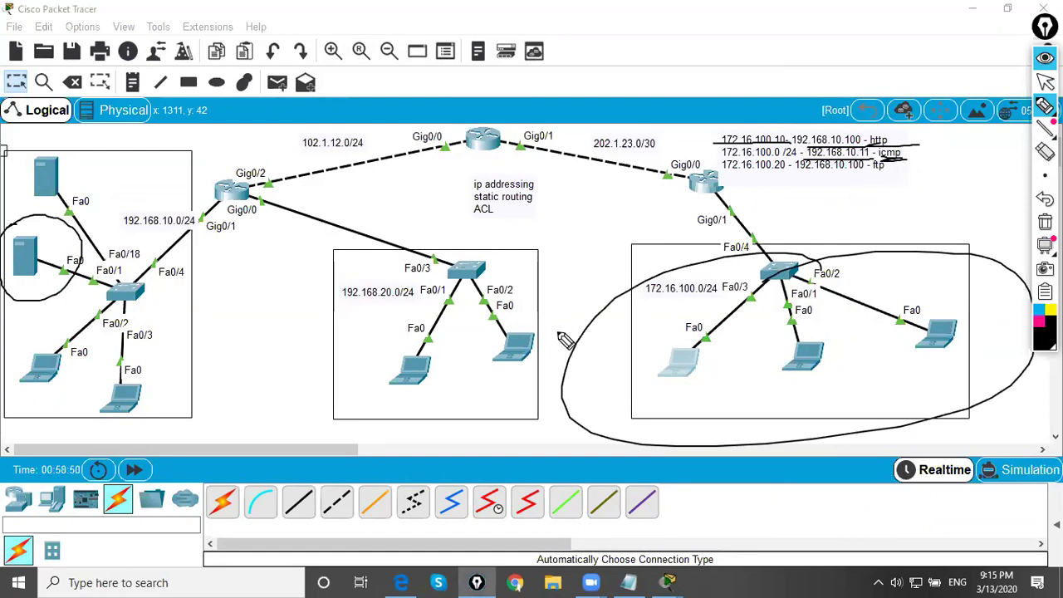
- Handwrite ping notes across the LANs, then reopen Laptop2's window
mouse_move(525, 290)
mouse_down()
mouse_move(537, 255)
mouse_move(622, 286)
mouse_up()
mouse_move(565, 314)
mouse_down()
mouse_move(570, 342)
mouse_move(599, 334)
mouse_move(644, 289)
mouse_move(664, 299)
mouse_move(682, 252)
mouse_move(736, 266)
mouse_up()
drag(573, 384, 762, 264)
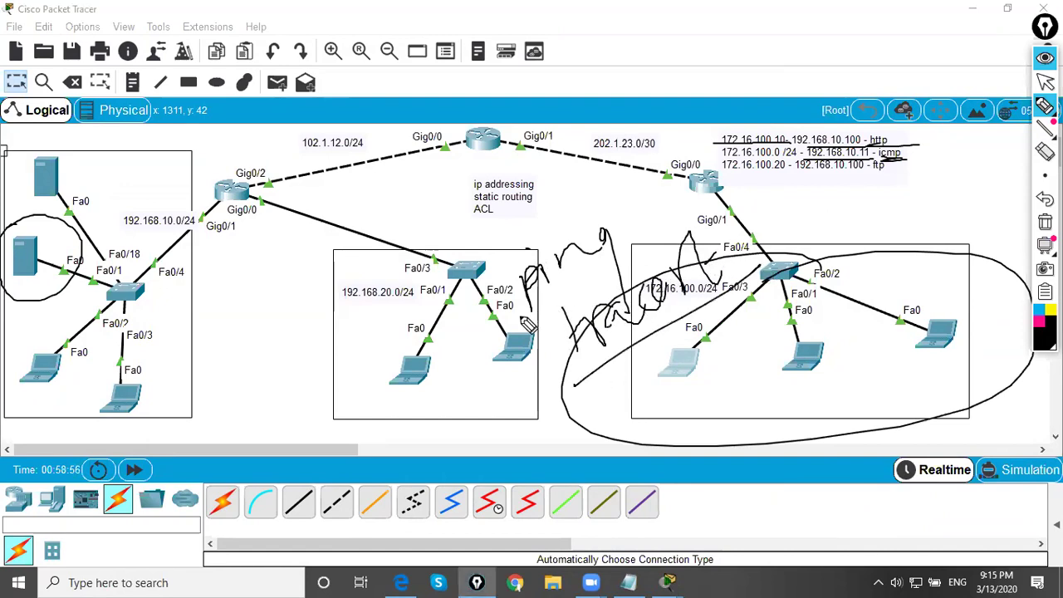
mouse_move(139, 335)
mouse_down()
mouse_move(212, 305)
mouse_move(218, 319)
mouse_move(272, 338)
mouse_move(280, 304)
mouse_move(226, 385)
mouse_move(247, 397)
mouse_move(286, 387)
mouse_move(300, 364)
mouse_move(340, 382)
mouse_move(372, 350)
mouse_move(383, 312)
mouse_move(342, 345)
mouse_move(302, 260)
mouse_move(348, 242)
mouse_move(336, 281)
mouse_move(354, 241)
mouse_move(392, 209)
mouse_move(427, 271)
mouse_move(449, 200)
mouse_move(466, 226)
mouse_move(492, 221)
mouse_move(508, 185)
mouse_move(513, 208)
mouse_move(542, 226)
mouse_up()
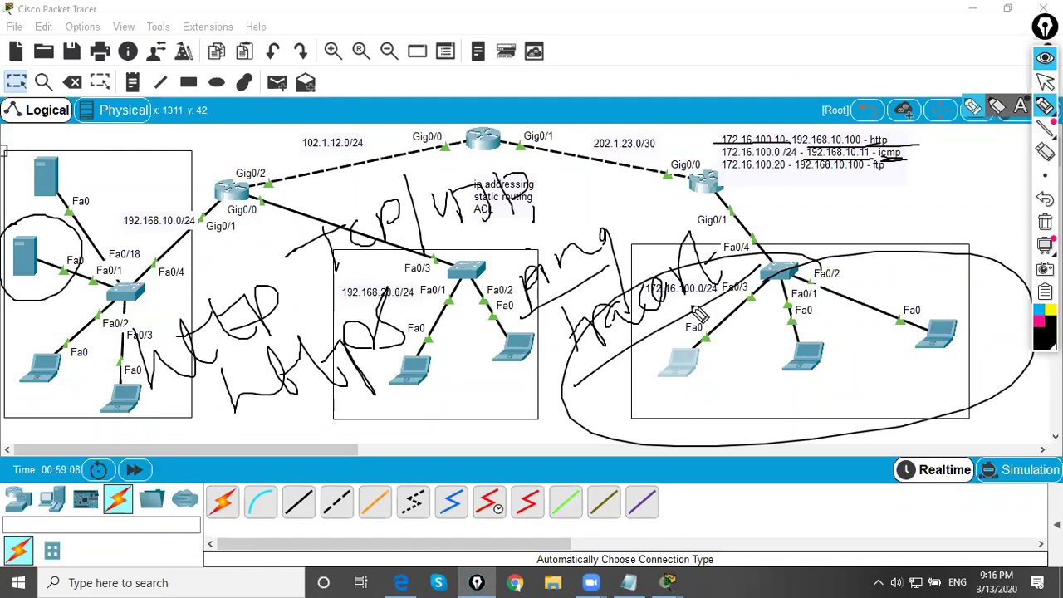
mouse_move(591, 241)
mouse_down()
mouse_move(542, 401)
mouse_move(752, 208)
mouse_move(559, 240)
mouse_up()
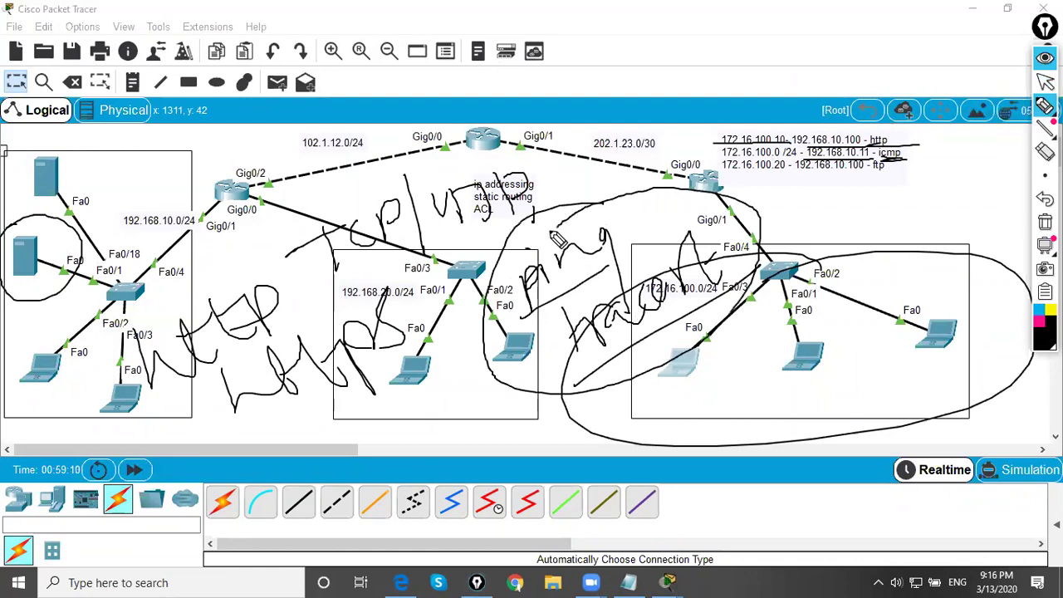
click(1045, 80)
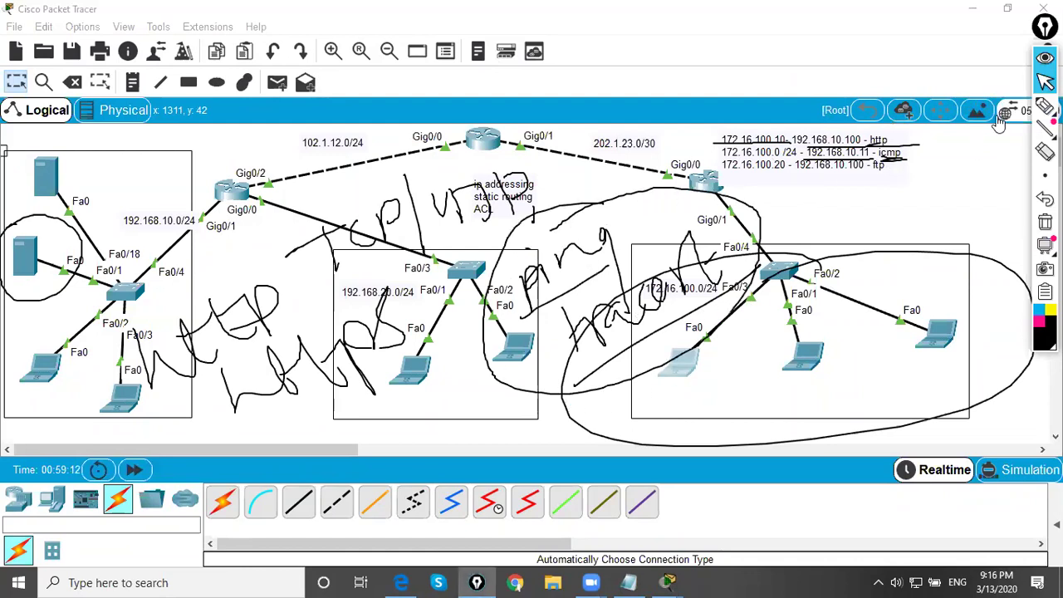
click(685, 366)
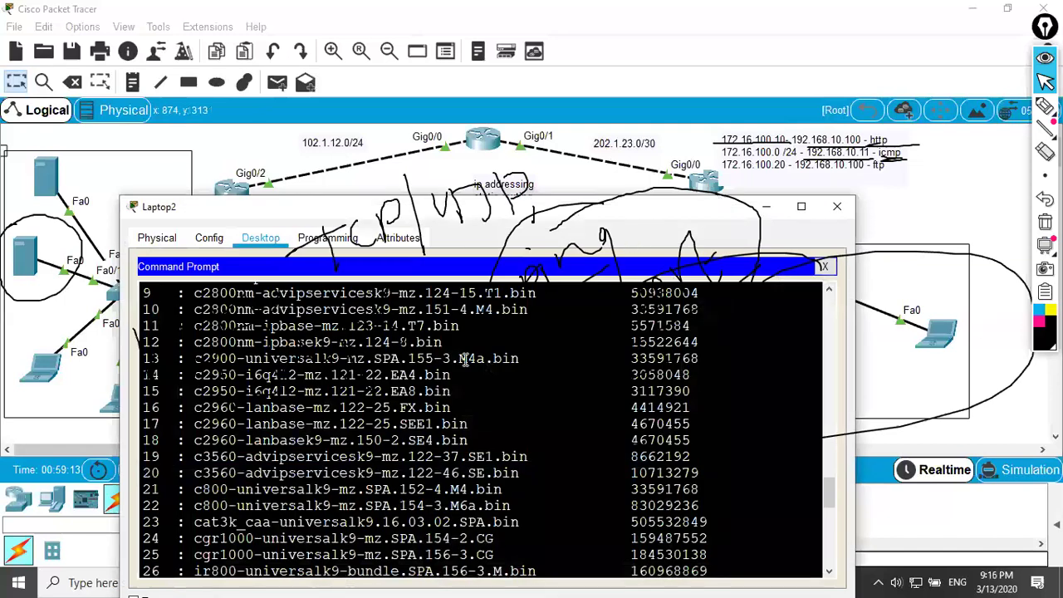
- Clear the ink, close Laptop2's Command Prompt, and open its Web Browser
key(ctrl+shift+c)
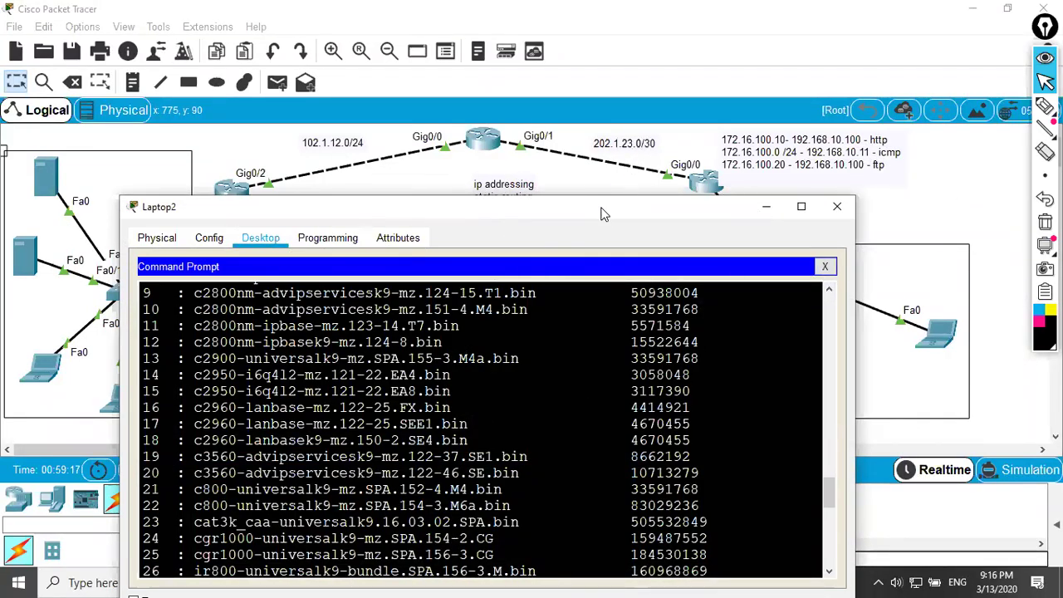
drag(604, 213, 661, 130)
click(881, 183)
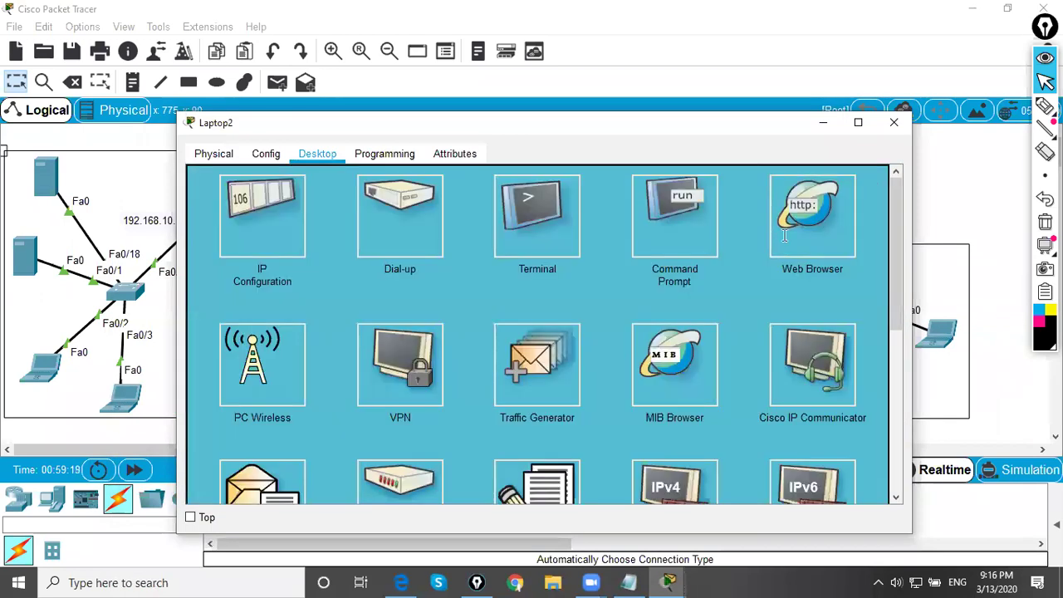
click(817, 226)
click(372, 199)
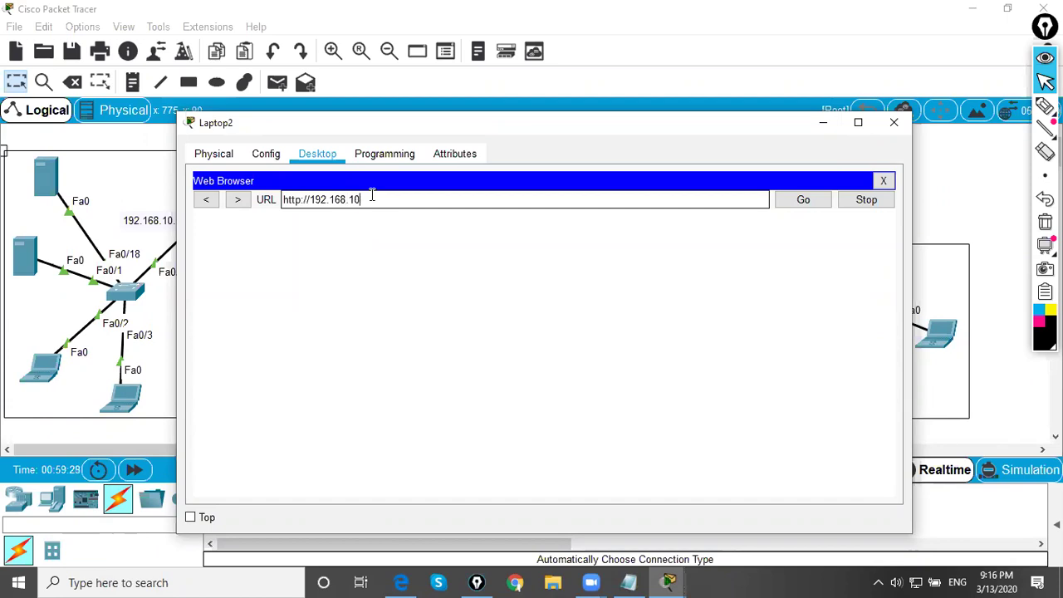
key(Return)
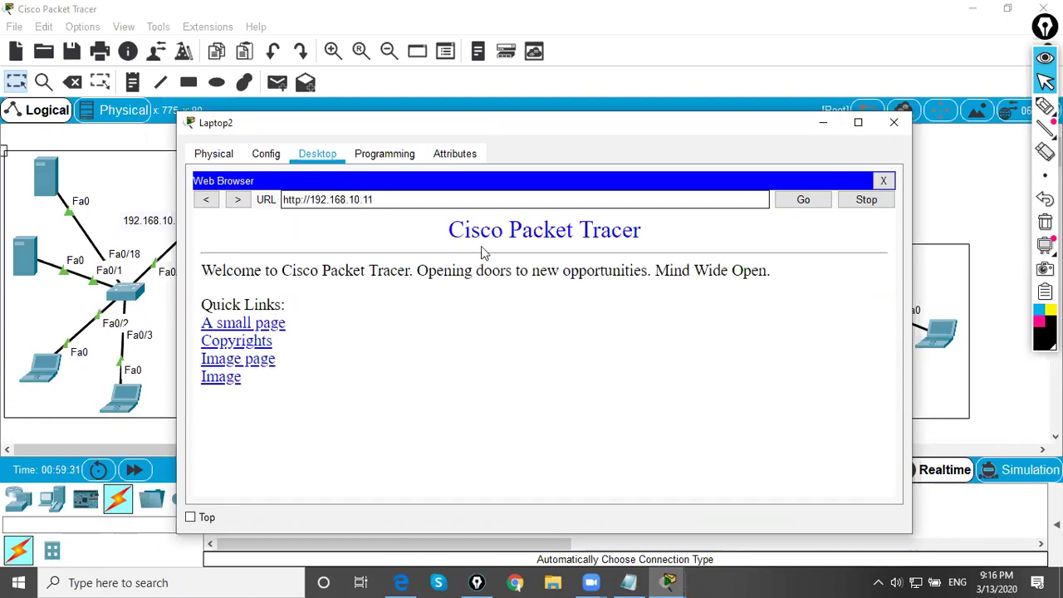
drag(453, 228, 663, 246)
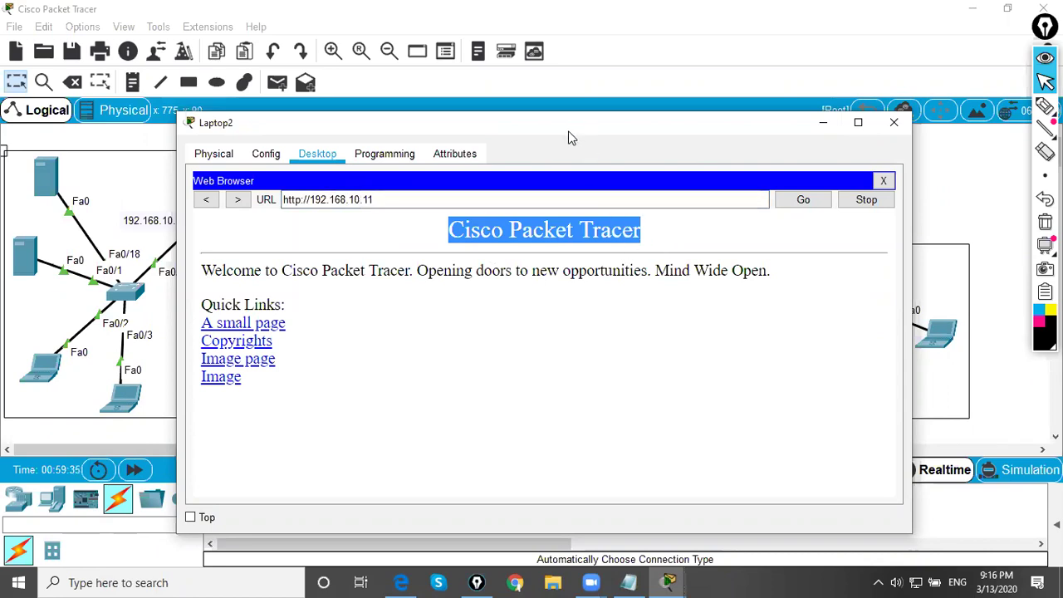
drag(570, 137, 728, 212)
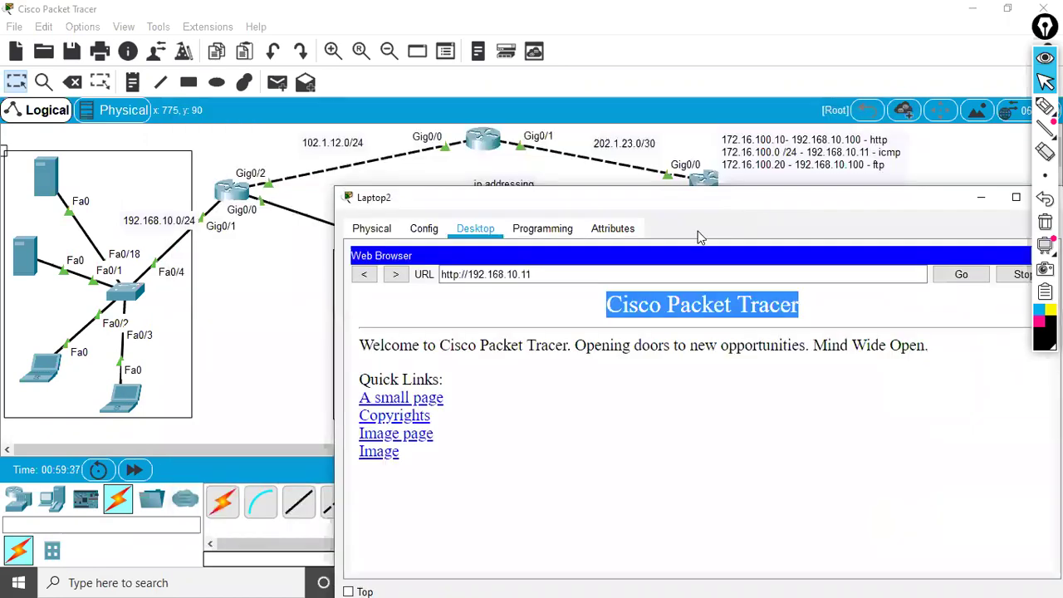
- Sketch the path between Laptop2 and the server and handwrite 'http' over the topology
drag(805, 204, 722, 450)
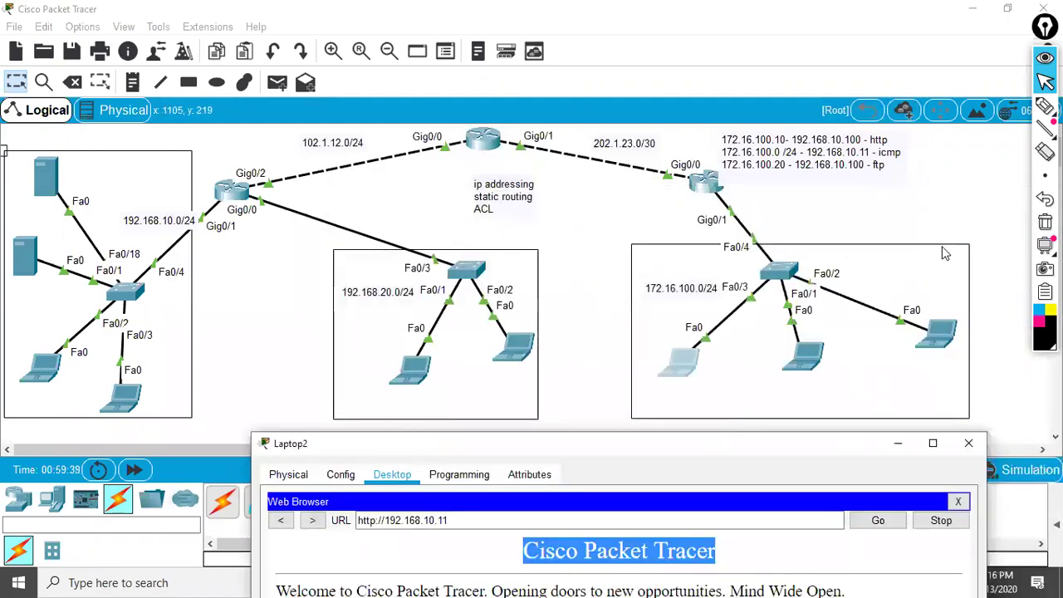
click(1045, 105)
mouse_move(704, 336)
mouse_down()
mouse_move(650, 351)
mouse_move(696, 377)
mouse_move(677, 340)
mouse_move(661, 355)
mouse_move(69, 249)
mouse_move(72, 235)
mouse_move(53, 252)
mouse_up()
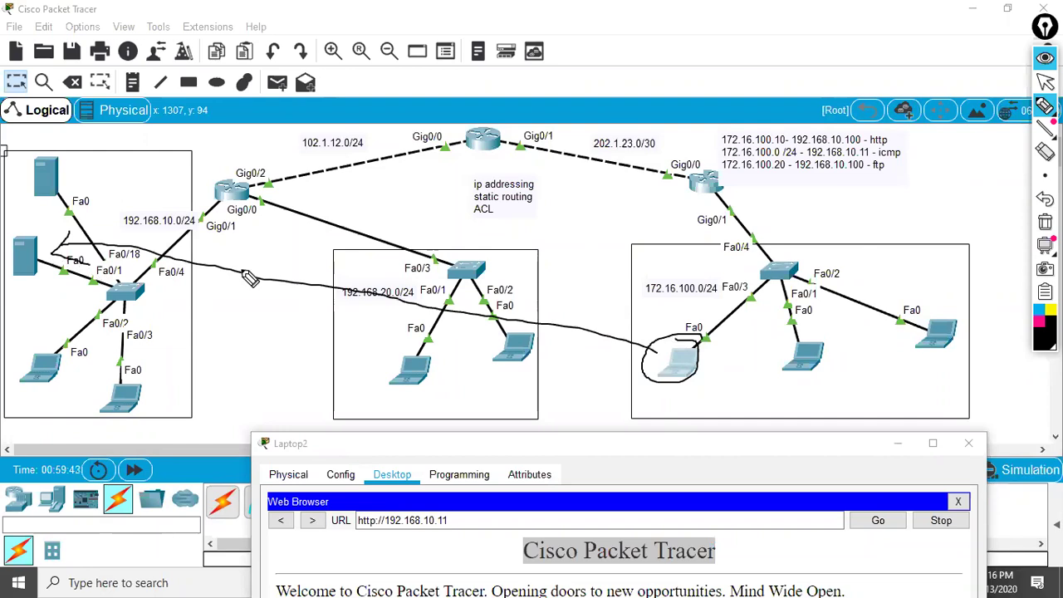
mouse_move(542, 262)
mouse_down()
mouse_move(564, 281)
mouse_move(574, 255)
mouse_move(594, 259)
mouse_move(594, 244)
mouse_move(623, 249)
mouse_up()
drag(546, 292, 657, 254)
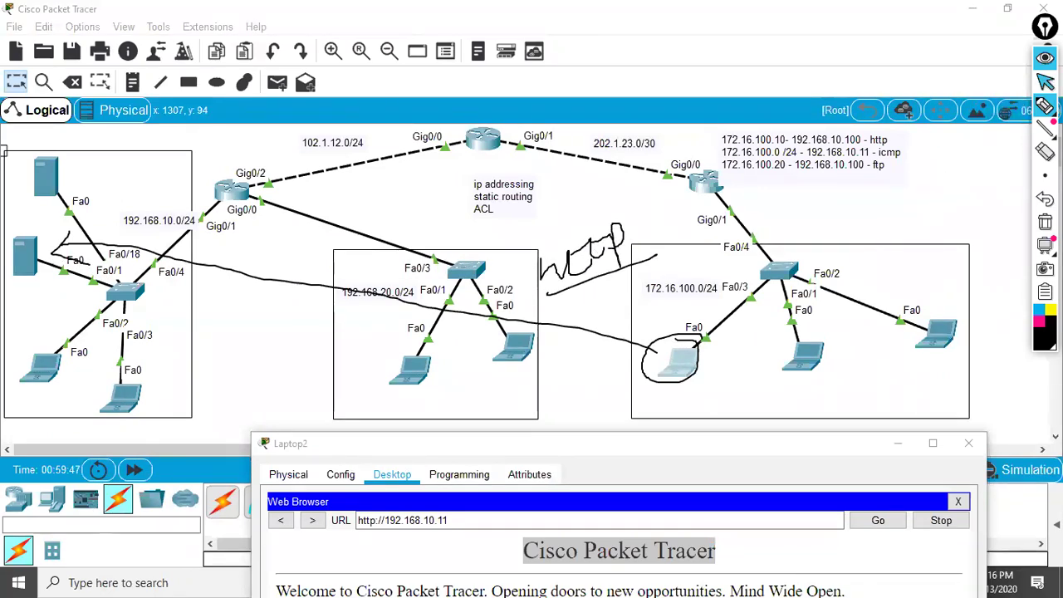
- Close Laptop2's Web Browser
click(1046, 81)
click(673, 451)
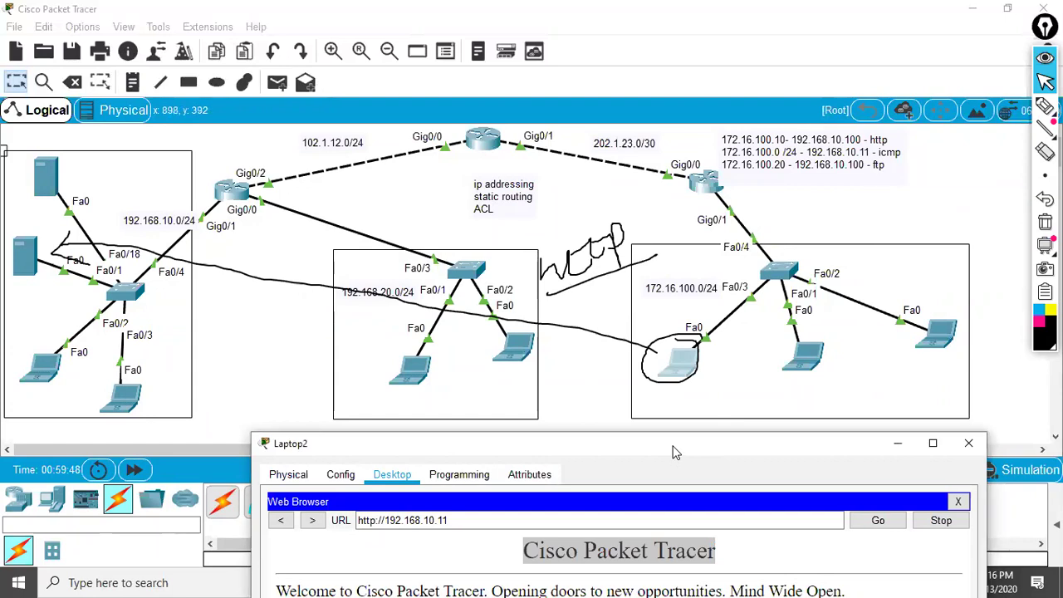
drag(673, 452, 687, 199)
click(976, 249)
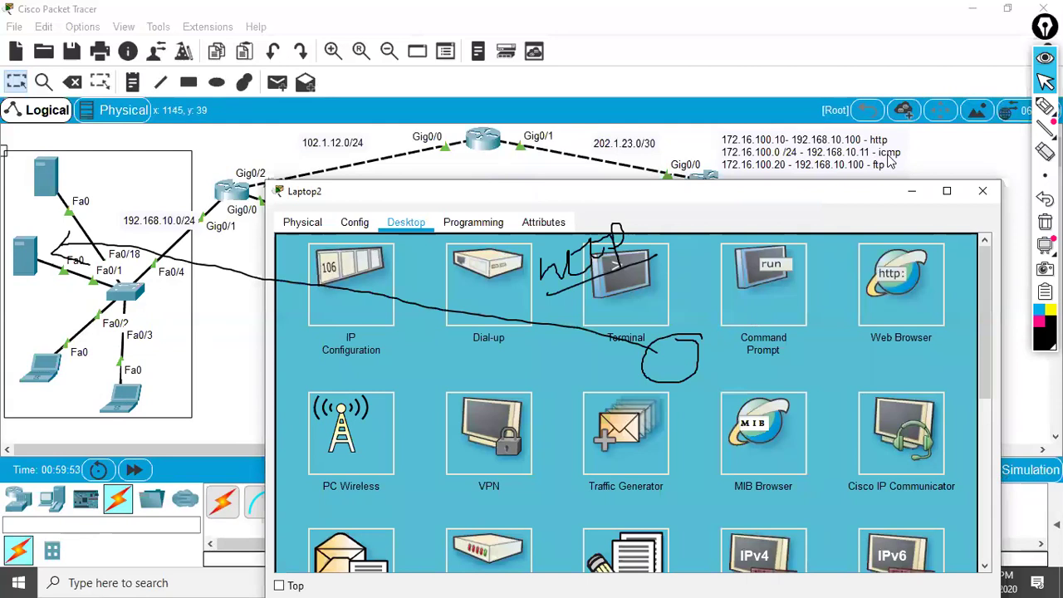
- Underline 192.168.10.11 in the icmp rule note
click(1045, 105)
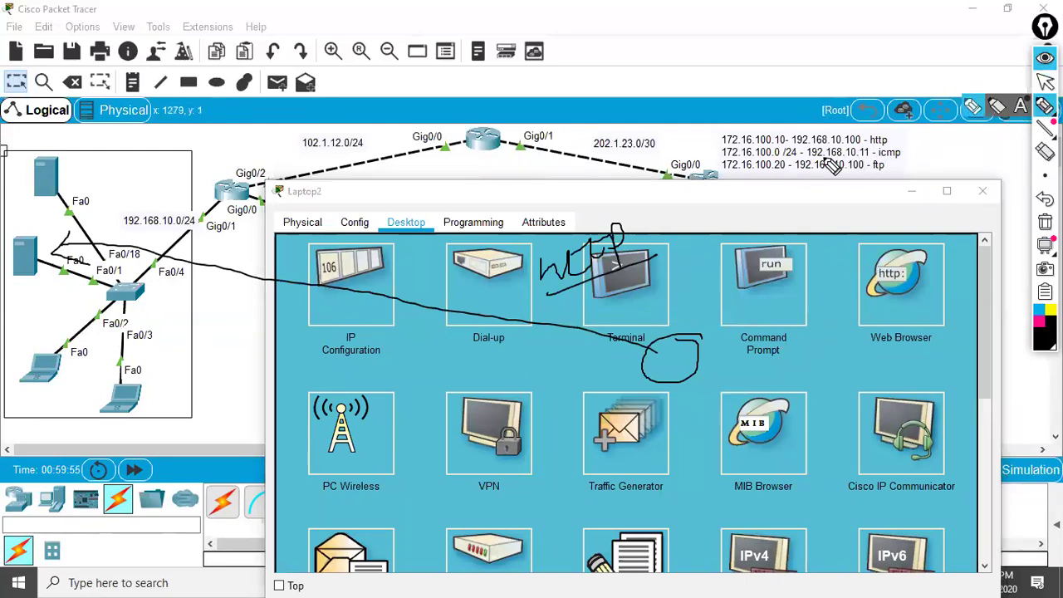
drag(815, 159, 903, 153)
click(1045, 81)
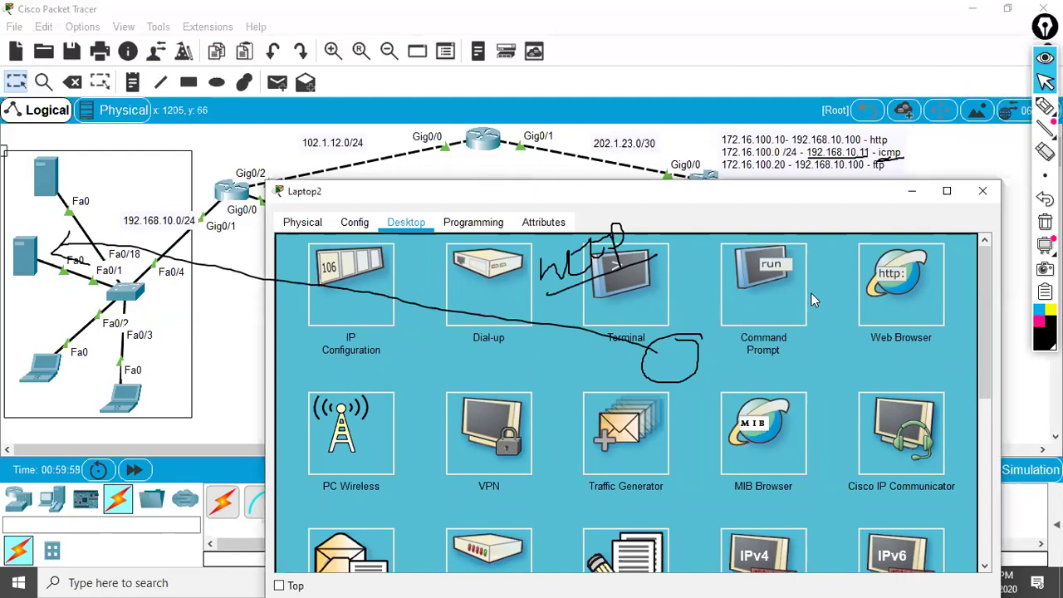
- Re-run ping 192.168.10.11 in Laptop2's command prompt to show it is unreachable
click(785, 291)
key(Return)
key(Return)
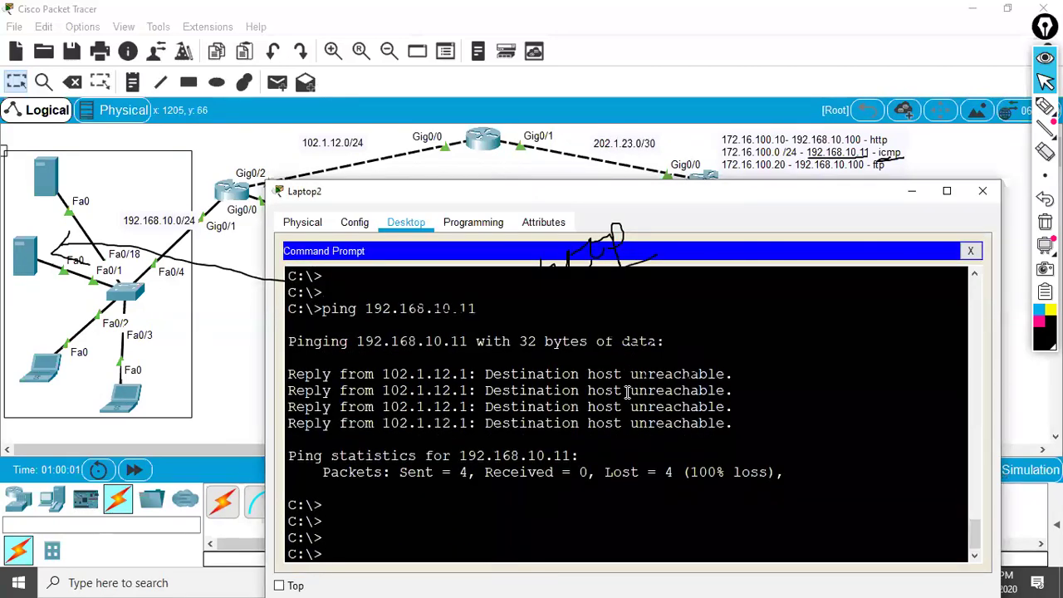
key(Up)
key(Return)
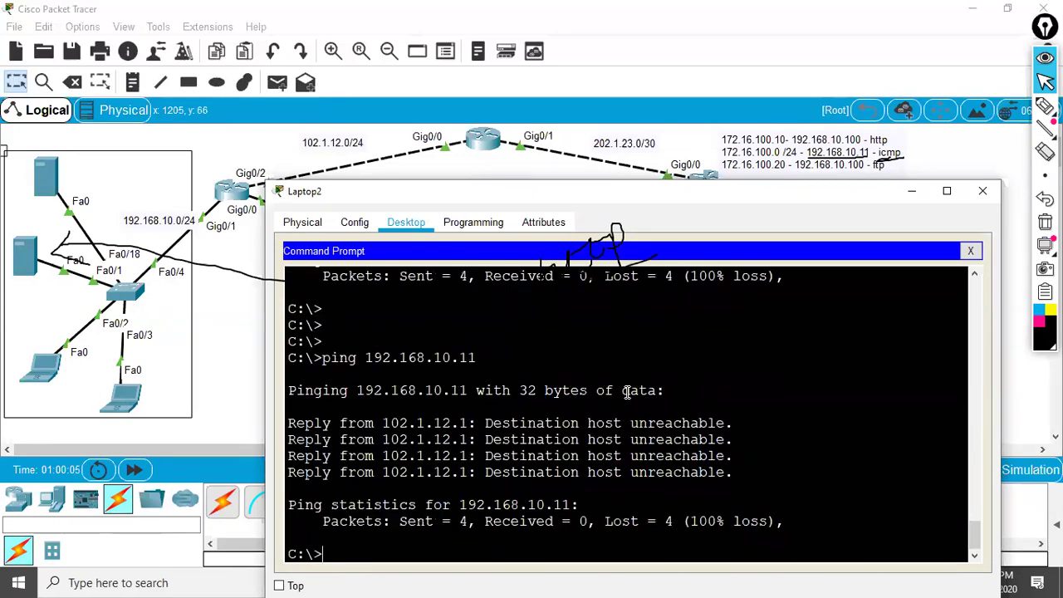
key(Return)
- Run tracert 192.168.10.11 and stop it with Ctrl+C once it loops at 102.1.12.1
key(Up)
key(BackSpace)
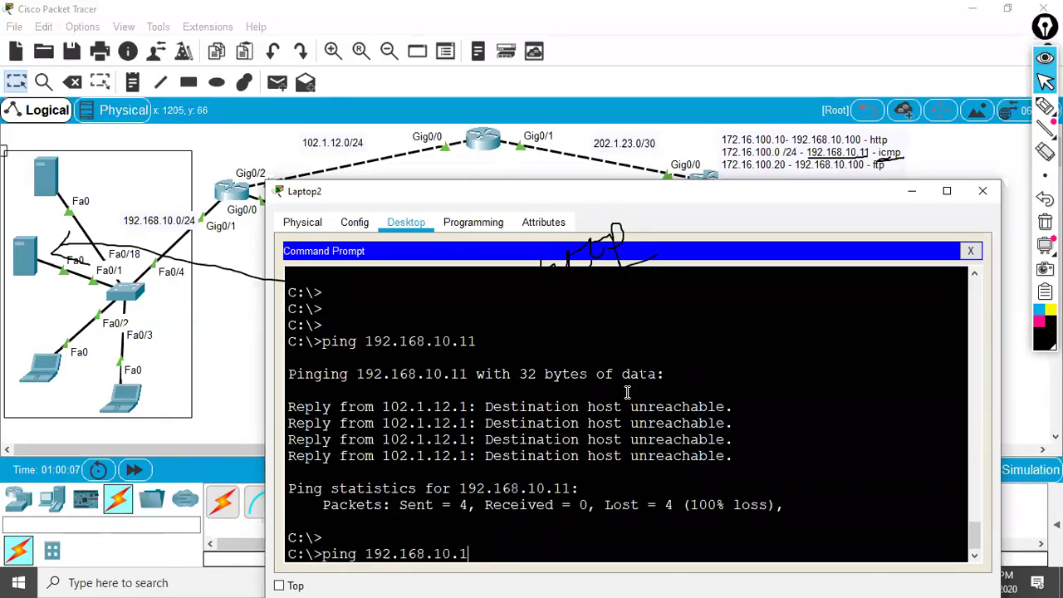
key(BackSpace)
key(BackSpace)
key(BackSpace)
key(BackSpace)
key(BackSpace)
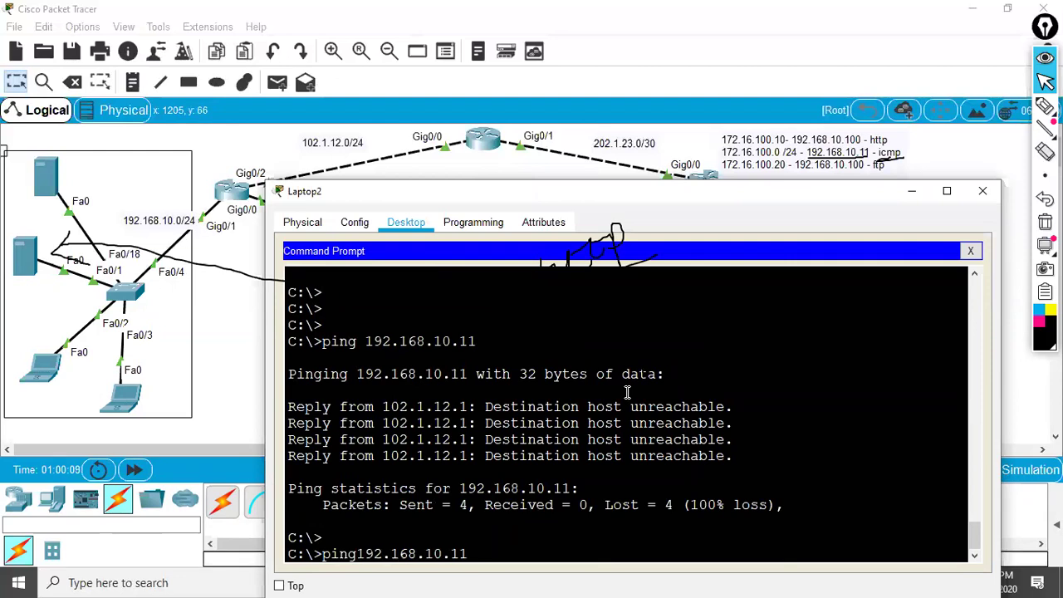
text(tracert)
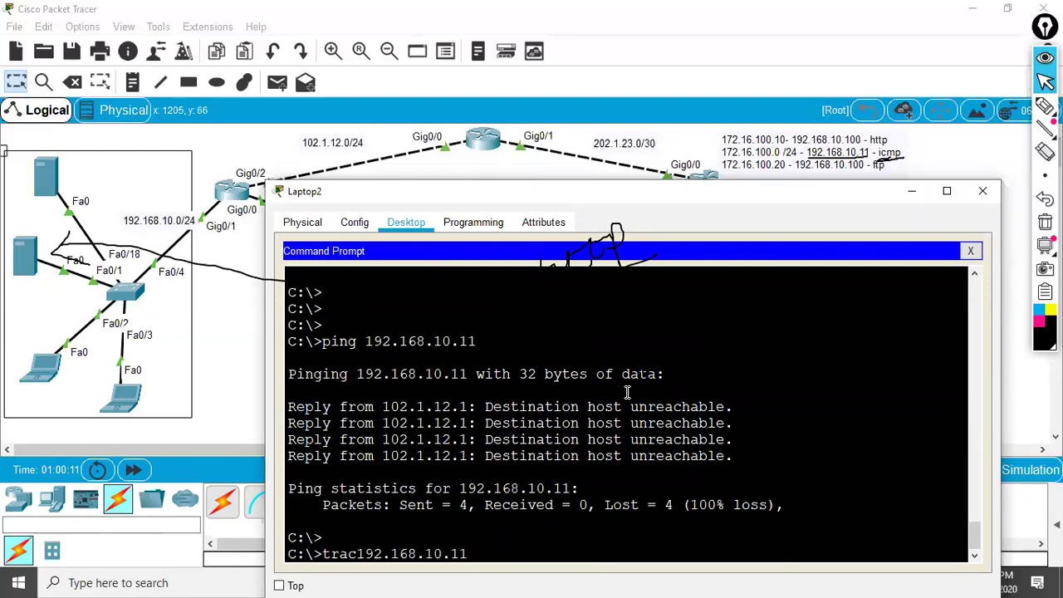
key(Return)
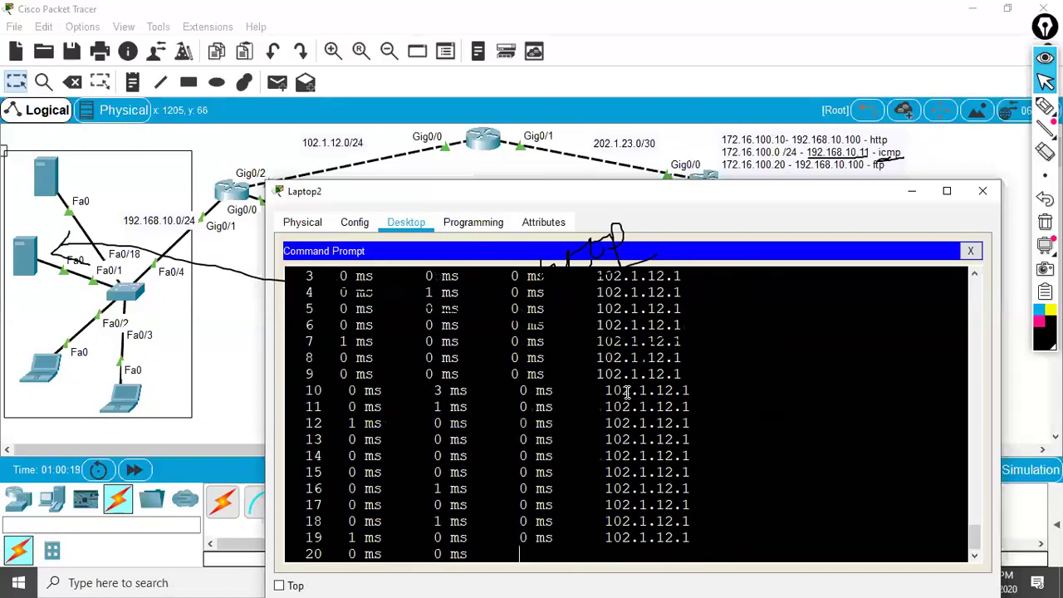
key(ctrl+c)
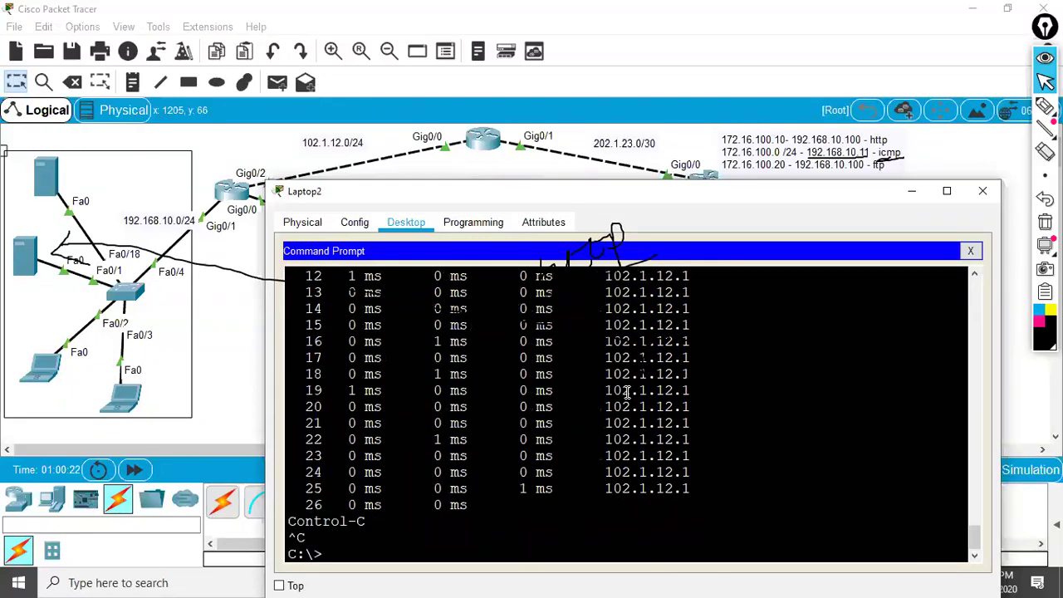
- Highlight the tracert 192.168.10.11 command and its first hop in the output
scroll(644, 426, up, 7)
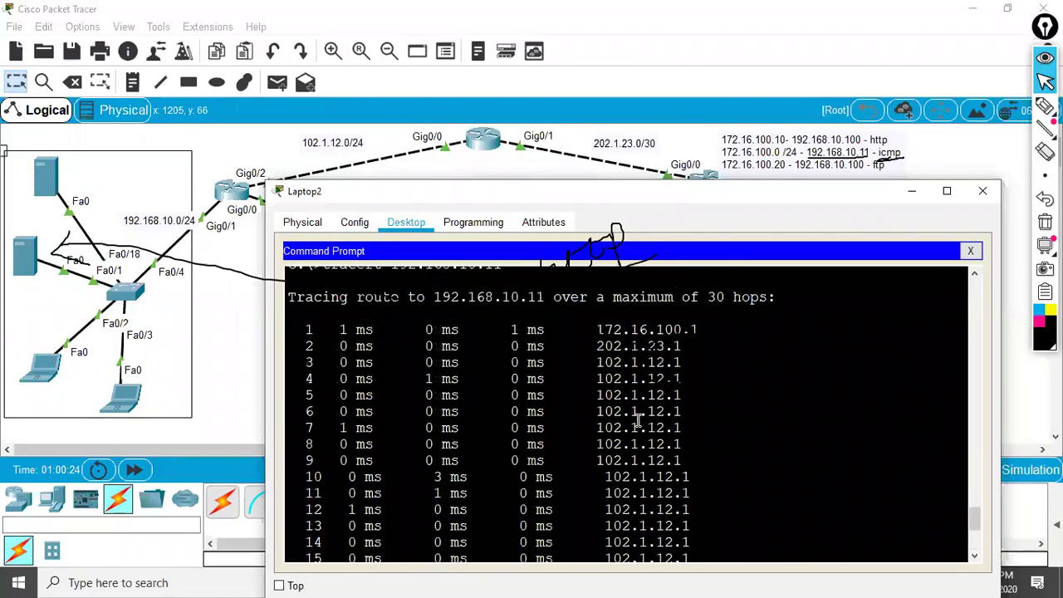
drag(711, 423, 441, 424)
drag(527, 357, 348, 357)
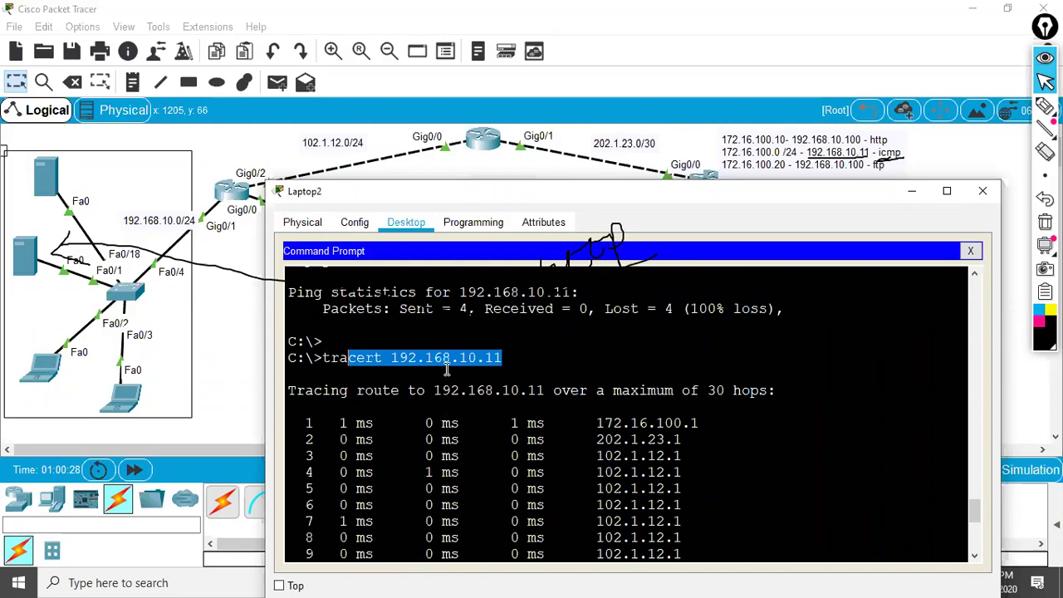
click(1045, 175)
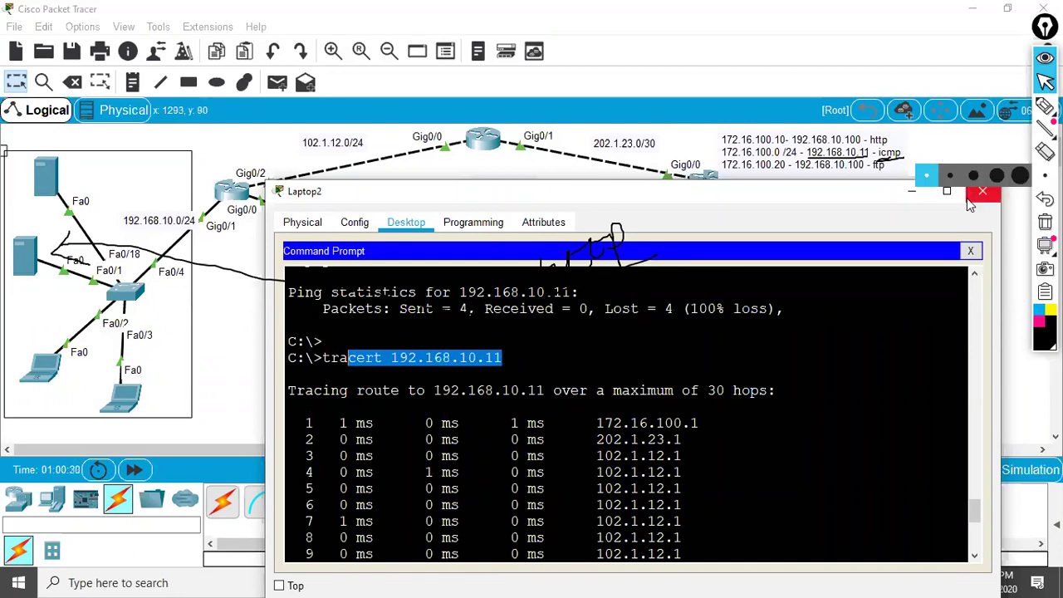
- Draw freehand ink from Laptop2 up to the routers and circle Router0's Gig0/2 interface
click(982, 195)
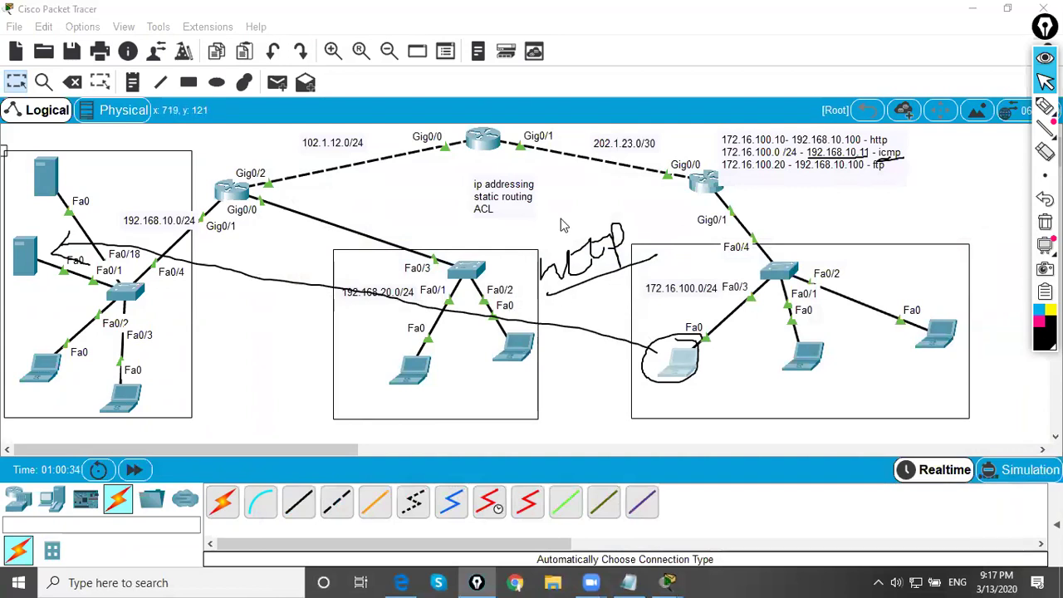
mouse_move(1045, 106)
click(973, 106)
mouse_move(695, 334)
mouse_down()
mouse_move(711, 190)
mouse_move(515, 135)
mouse_move(524, 118)
mouse_move(259, 186)
mouse_move(90, 284)
mouse_up()
mouse_move(296, 160)
mouse_down()
mouse_move(277, 181)
mouse_move(261, 168)
mouse_move(245, 200)
mouse_move(295, 173)
mouse_move(246, 154)
mouse_up()
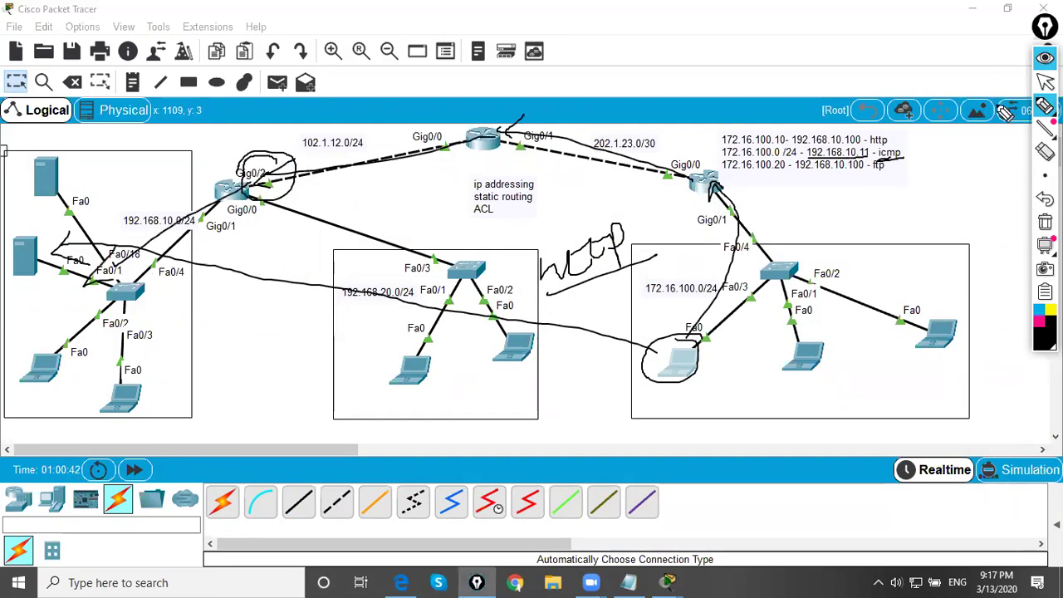
click(1045, 81)
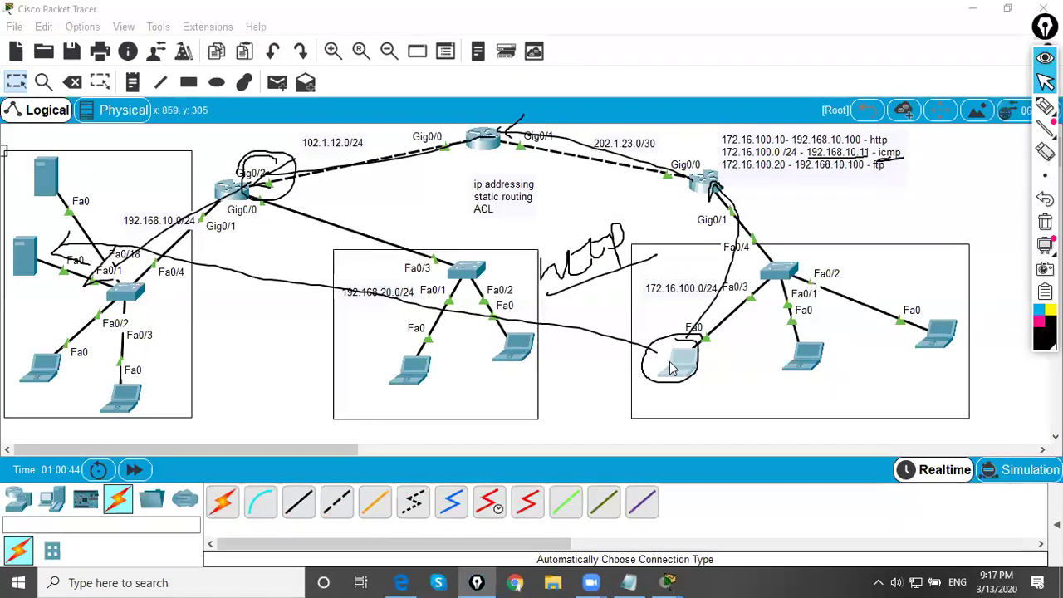
- Reopen Laptop2's command prompt and highlight the repeating 102.1.12.1 hop address at hop 22
click(674, 363)
click(640, 162)
scroll(502, 384, down, 3)
scroll(502, 383, down, 20)
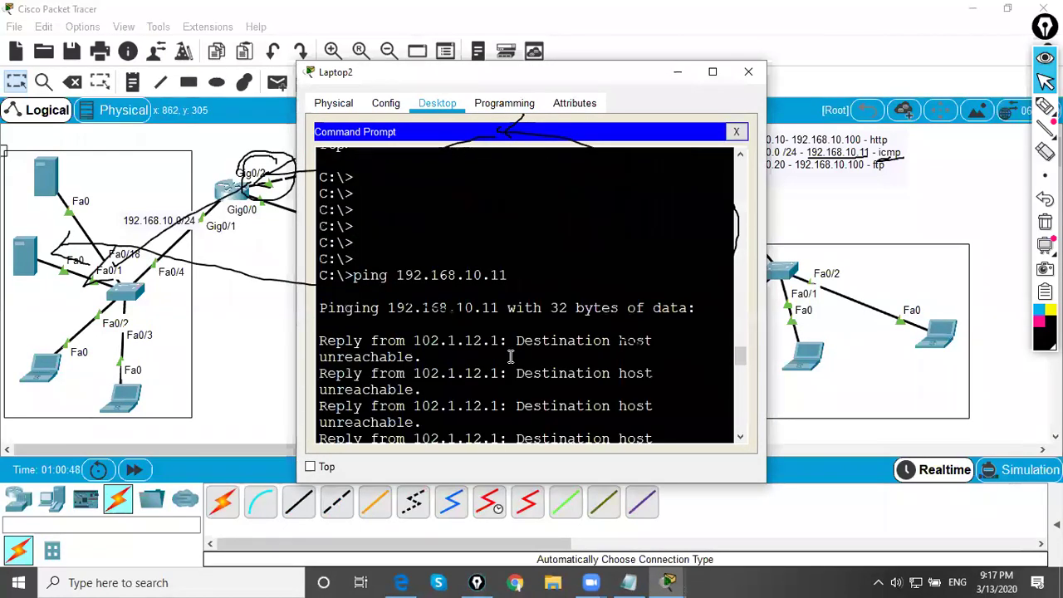
scroll(515, 357, down, 10)
drag(637, 341, 716, 334)
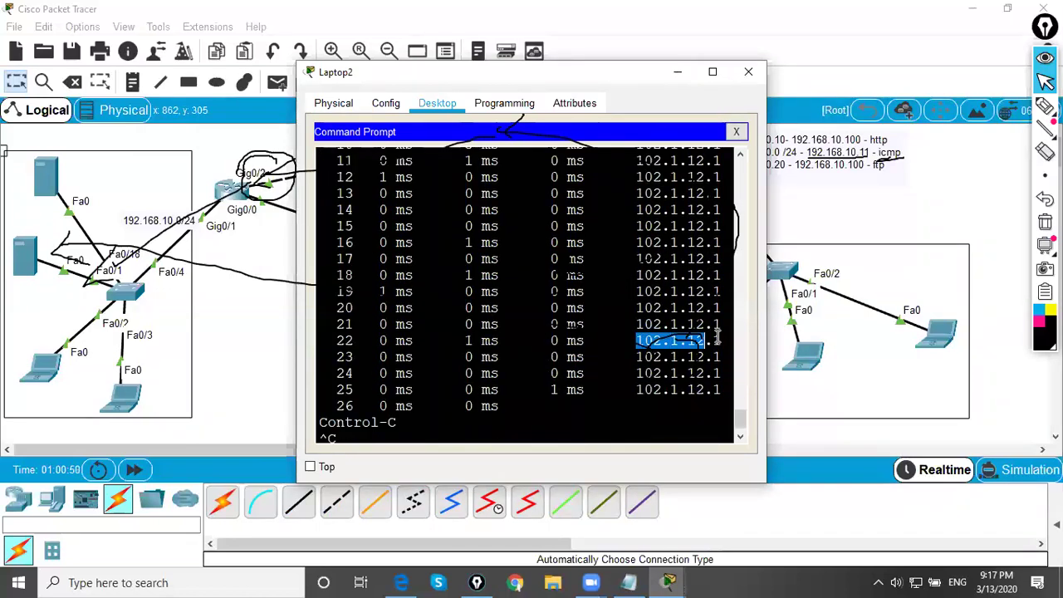